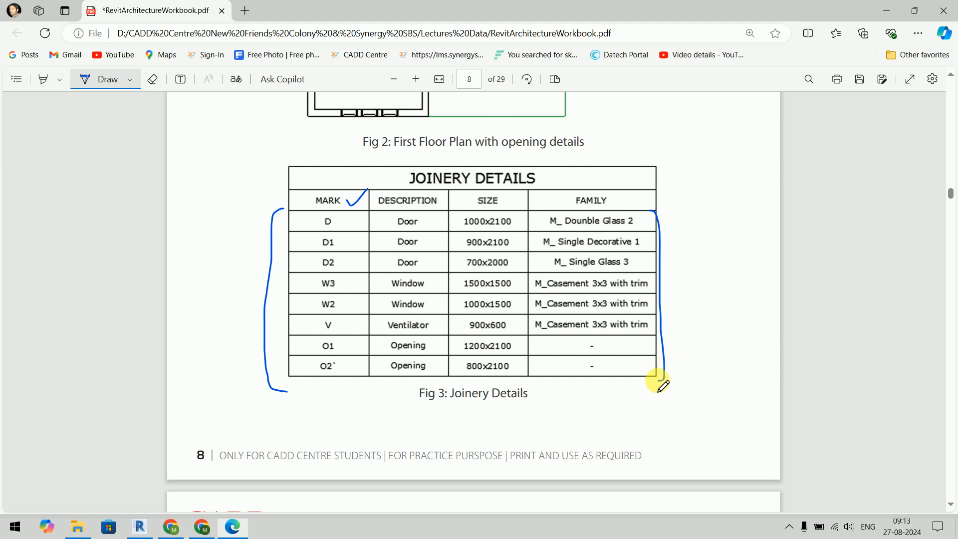
# Bracket the O1 and O2 rows in the joinery table and circle the upper wall junction between W/A and M. Bed Room on the plan
pyautogui.moveTo(306, 336); pyautogui.dragTo(305, 385)
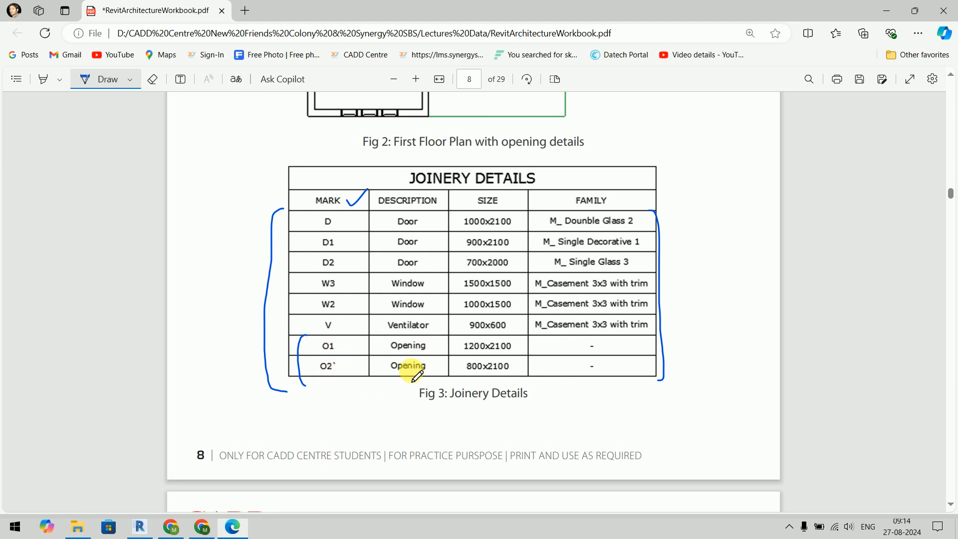
pyautogui.scroll(5, 450, 377)
pyautogui.scroll(15, 451, 378)
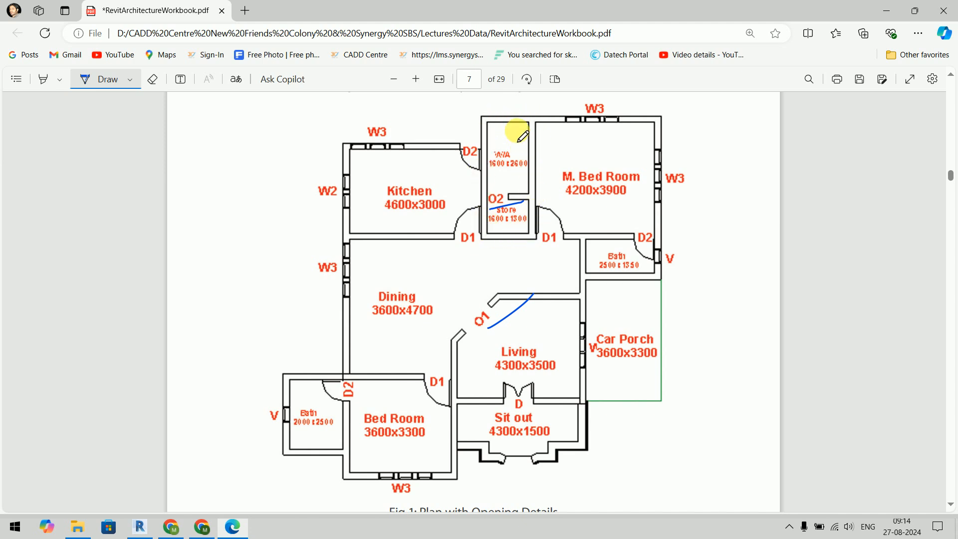
pyautogui.moveTo(541, 125)
pyautogui.mouseDown()
pyautogui.moveTo(521, 150)
pyautogui.moveTo(539, 152)
pyautogui.moveTo(539, 125)
pyautogui.moveTo(553, 143)
pyautogui.mouseUp()
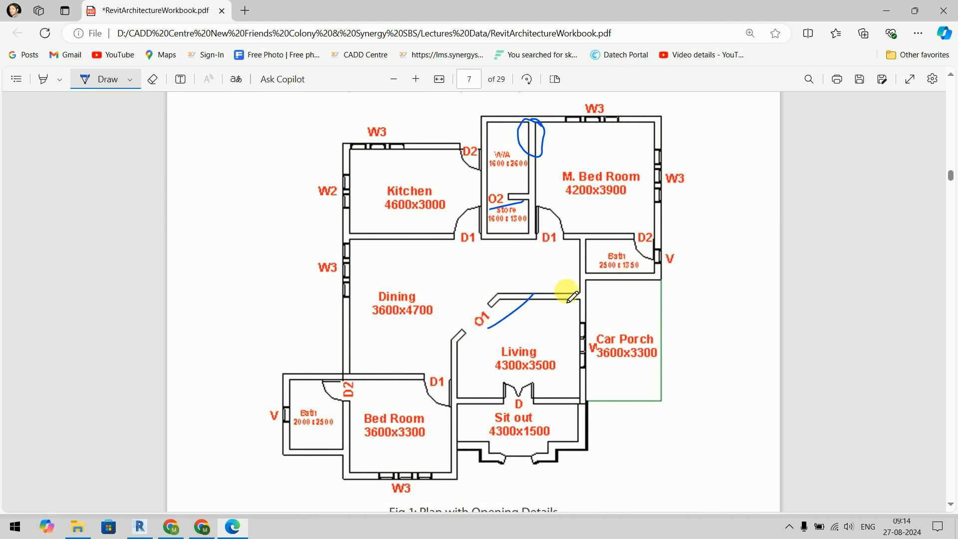
# Underline the opening sizes 1200x2100 and 800x2100 in the Joinery Details table, and bring up the 3D view figure
pyautogui.scroll(-10, 535, 238)
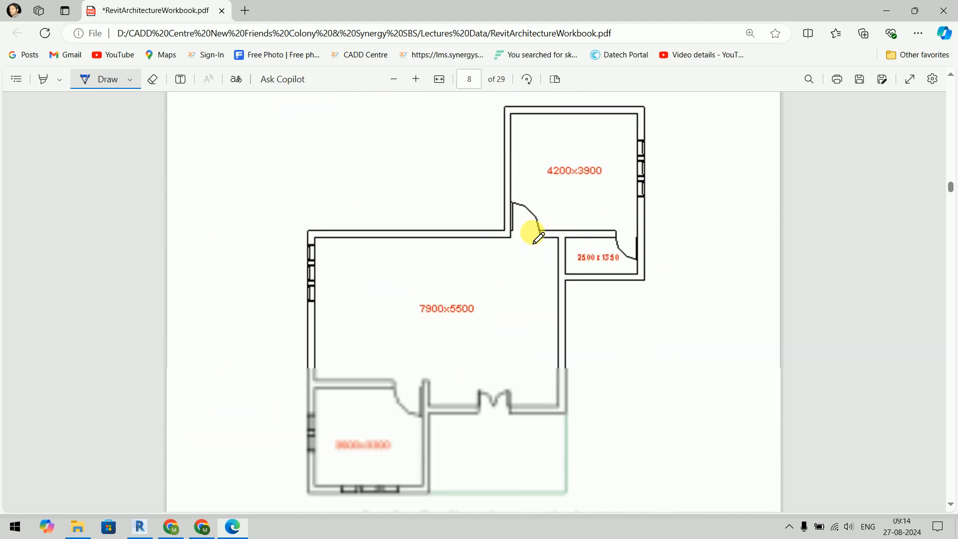
pyautogui.scroll(-6, 535, 239)
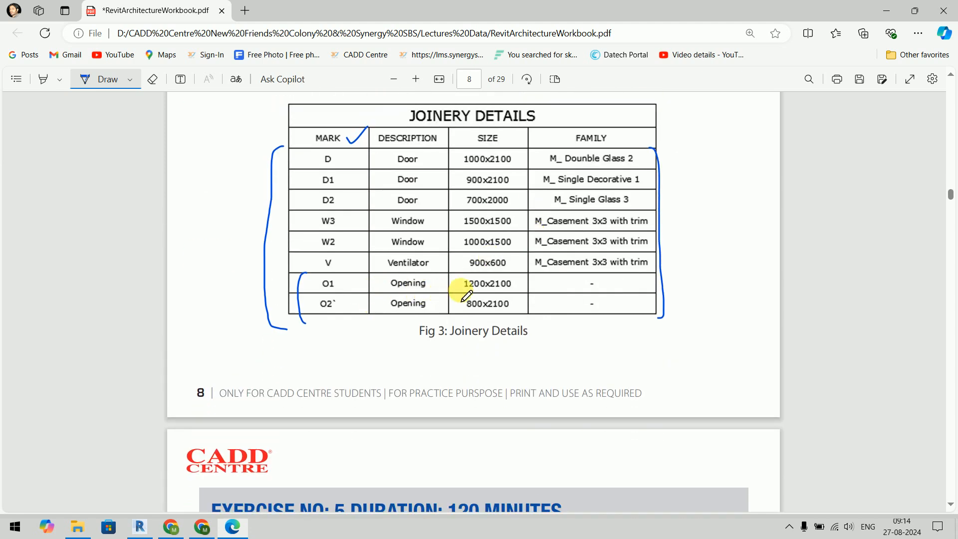
pyautogui.moveTo(459, 289); pyautogui.dragTo(516, 294)
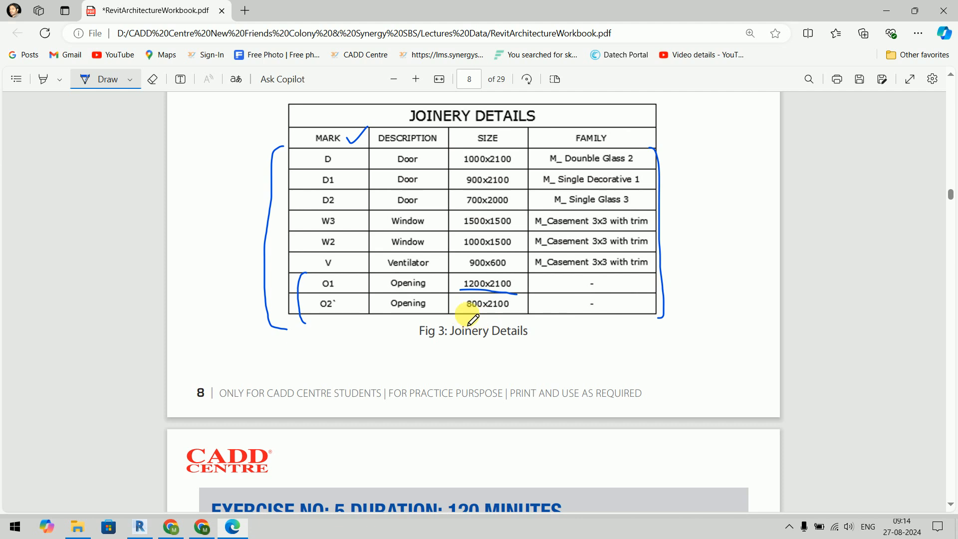
pyautogui.moveTo(467, 314); pyautogui.dragTo(529, 314)
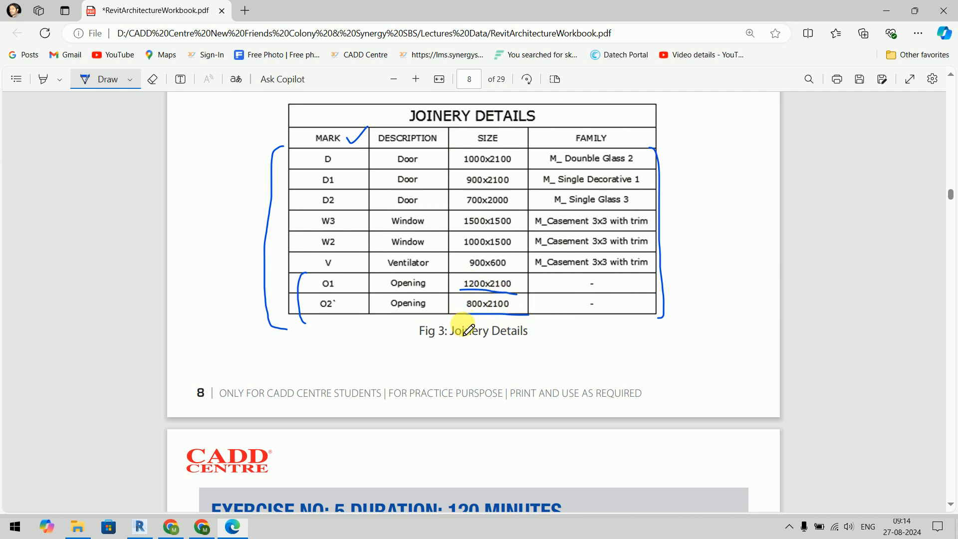
pyautogui.scroll(-15, 462, 326)
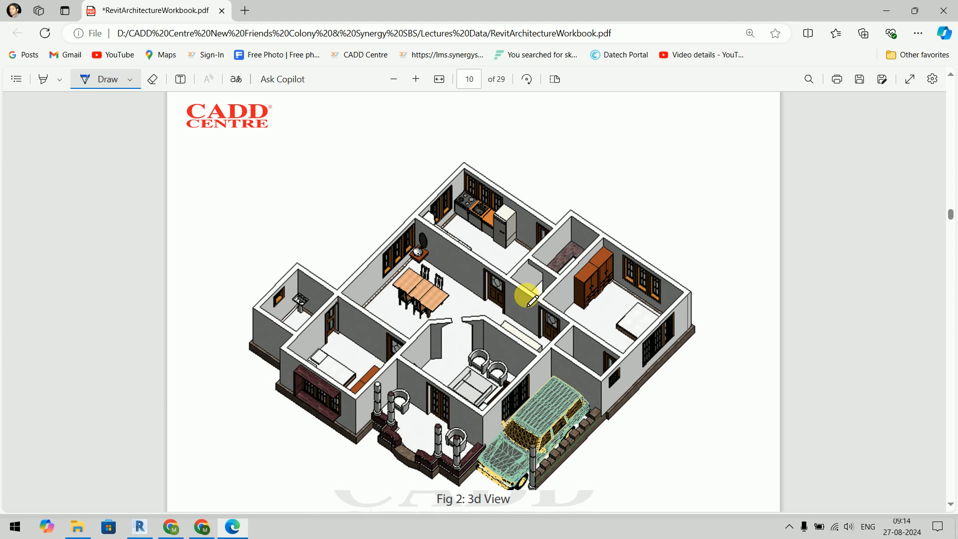
# Switch to Revit and open the 3. Ground Level floor plan to examine the diagonal wall and the short wall on grid 15
pyautogui.click(141, 530)
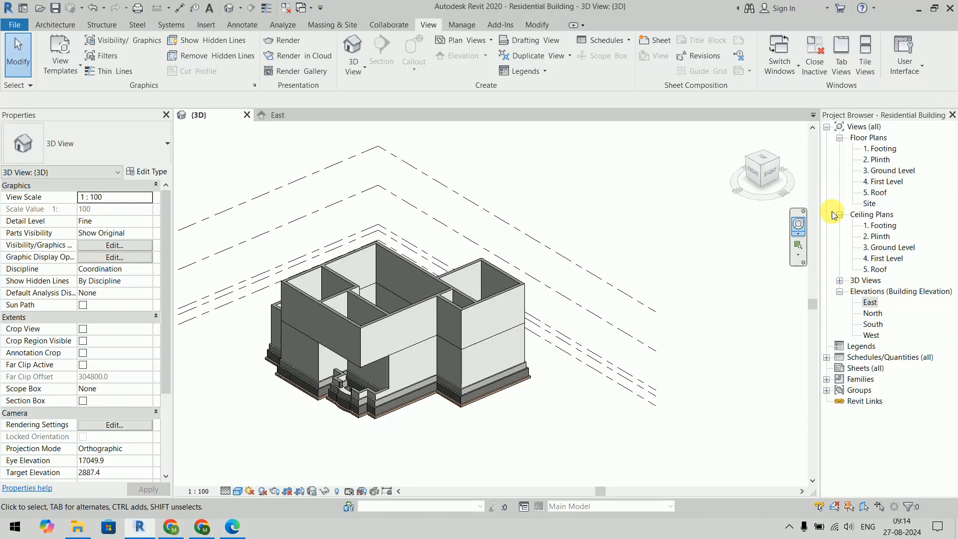
pyautogui.doubleClick(894, 170)
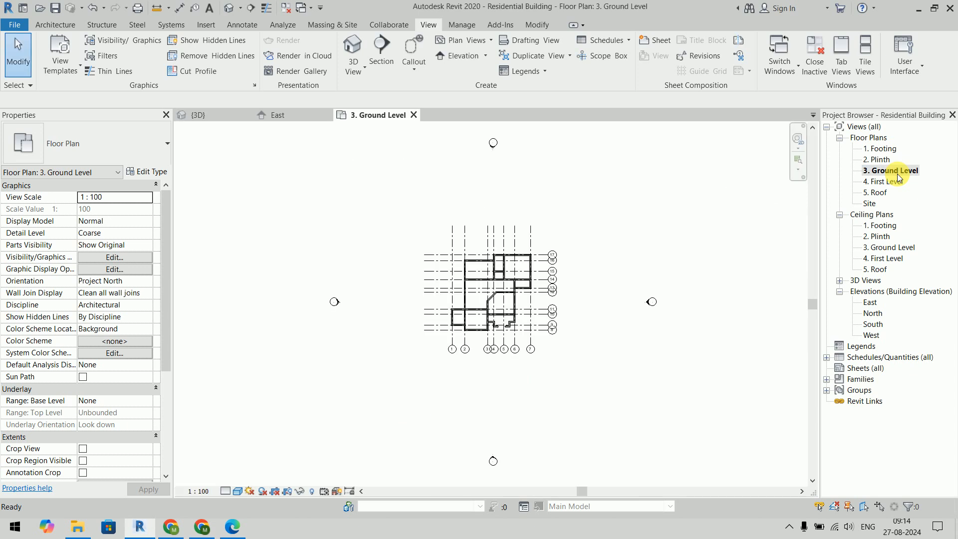
pyautogui.scroll(5, 547, 261)
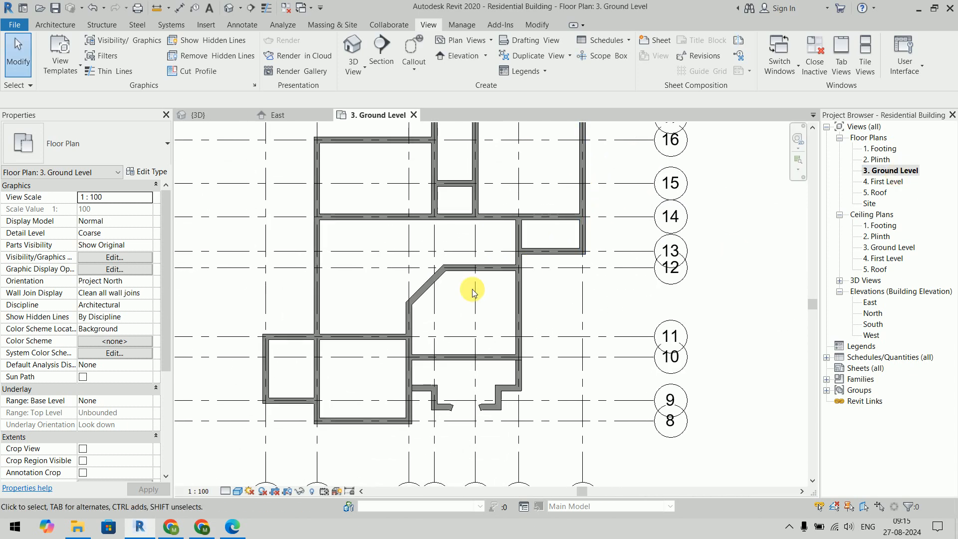
pyautogui.click(433, 275)
pyautogui.click(455, 183)
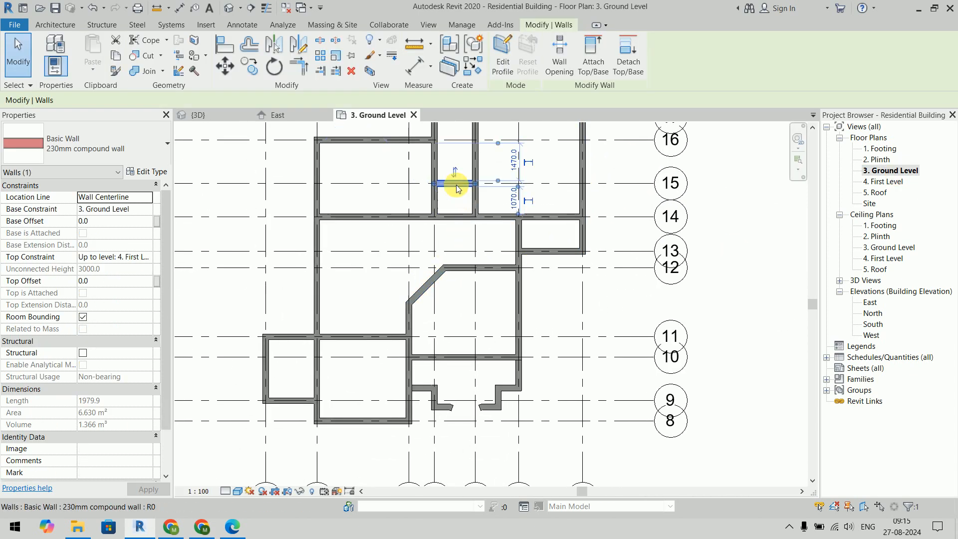
pyautogui.click(621, 311)
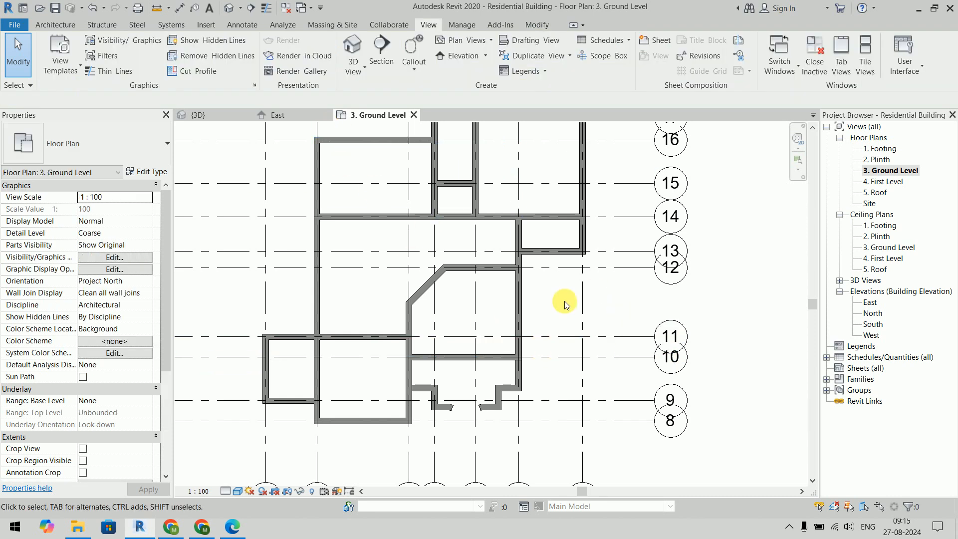
pyautogui.moveTo(620, 251); pyautogui.dragTo(590, 338, button='middle')
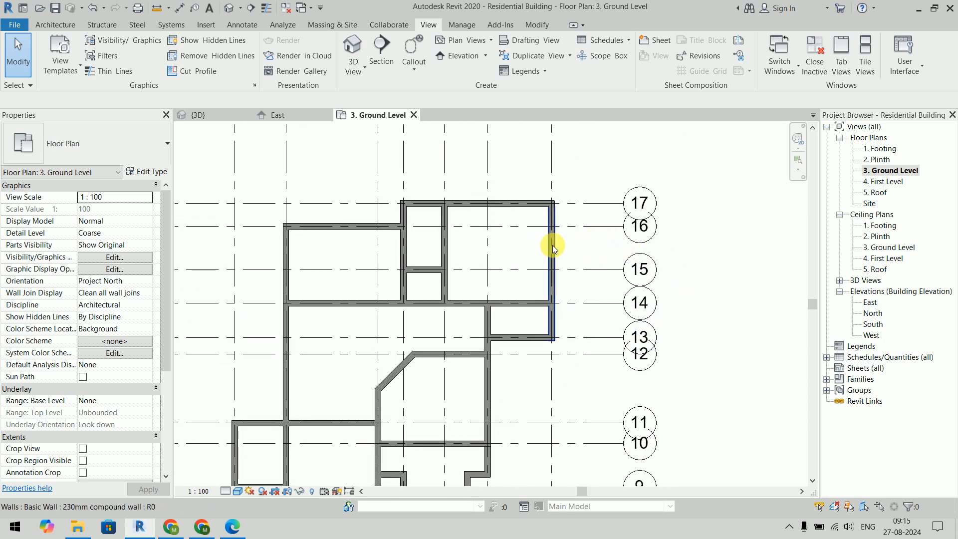
# Open the East elevation and set its visual style to Consistent Colors
pyautogui.click(299, 116)
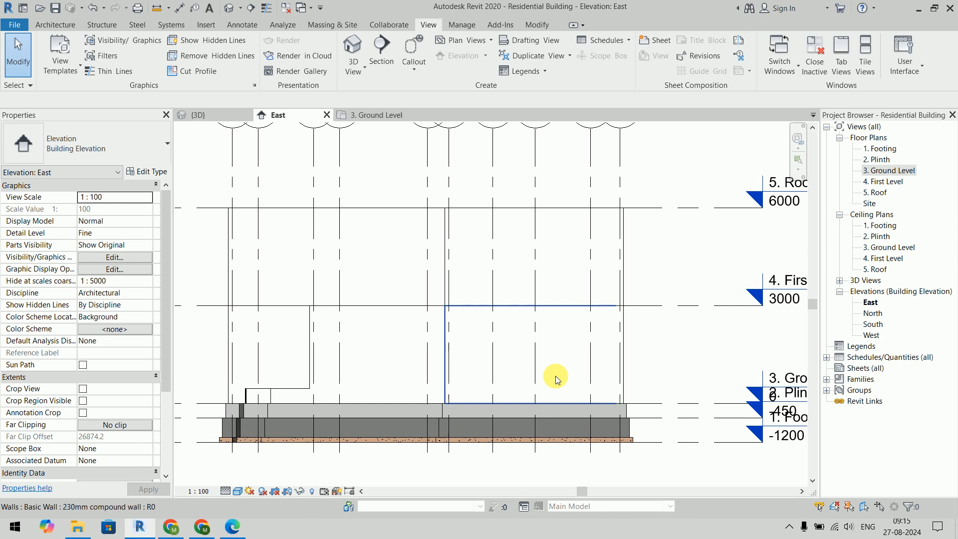
pyautogui.scroll(-3, 544, 359)
pyautogui.click(238, 491)
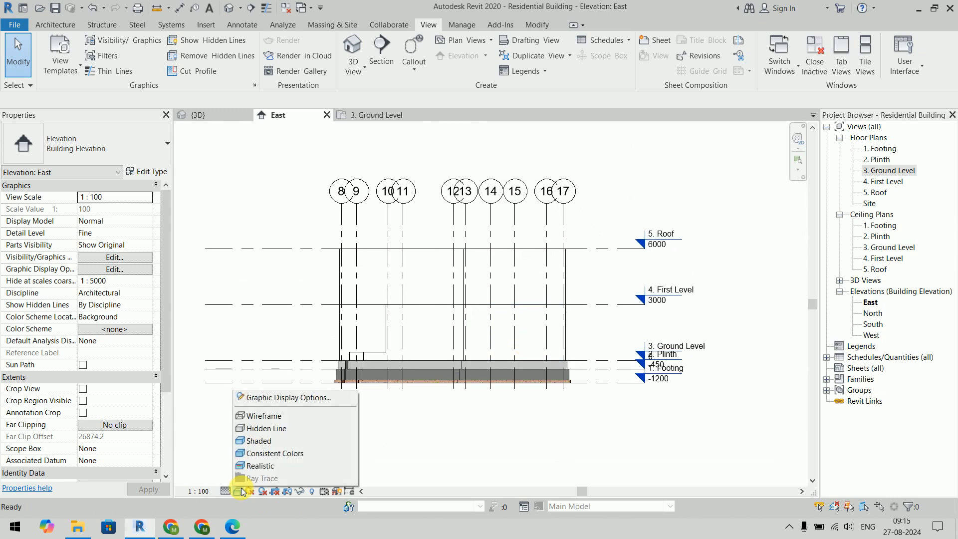
pyautogui.click(274, 453)
pyautogui.scroll(3, 519, 227)
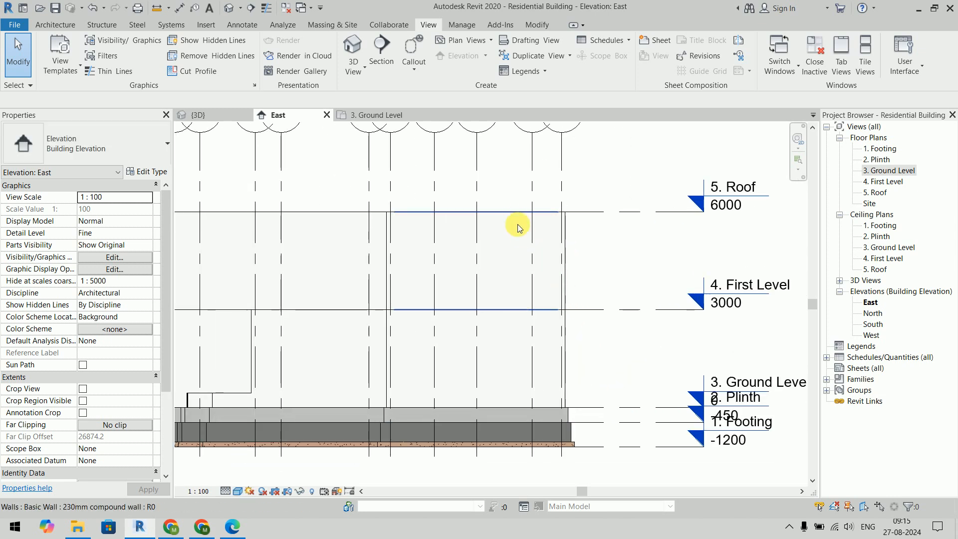
pyautogui.click(517, 227)
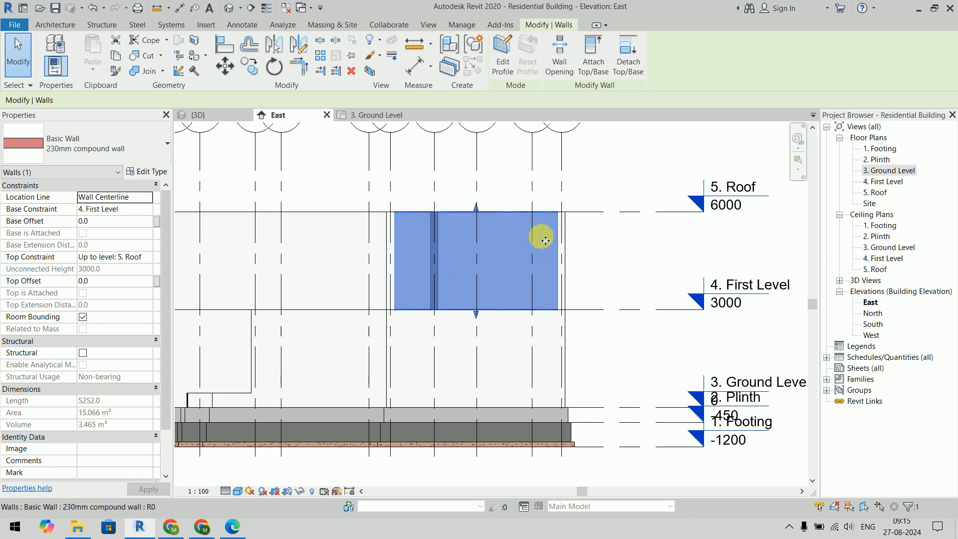
pyautogui.scroll(2, 545, 241)
pyautogui.click(609, 244)
pyautogui.click(502, 208)
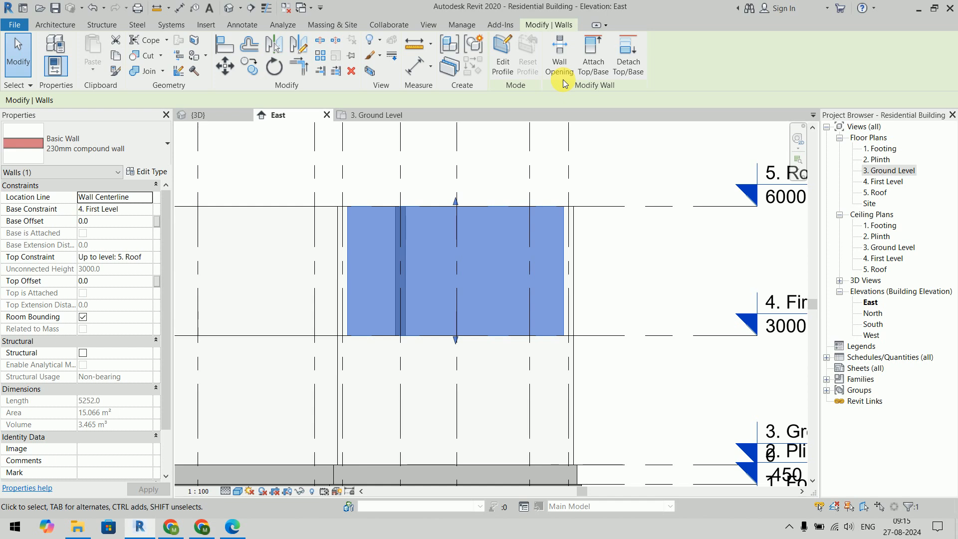
pyautogui.click(630, 146)
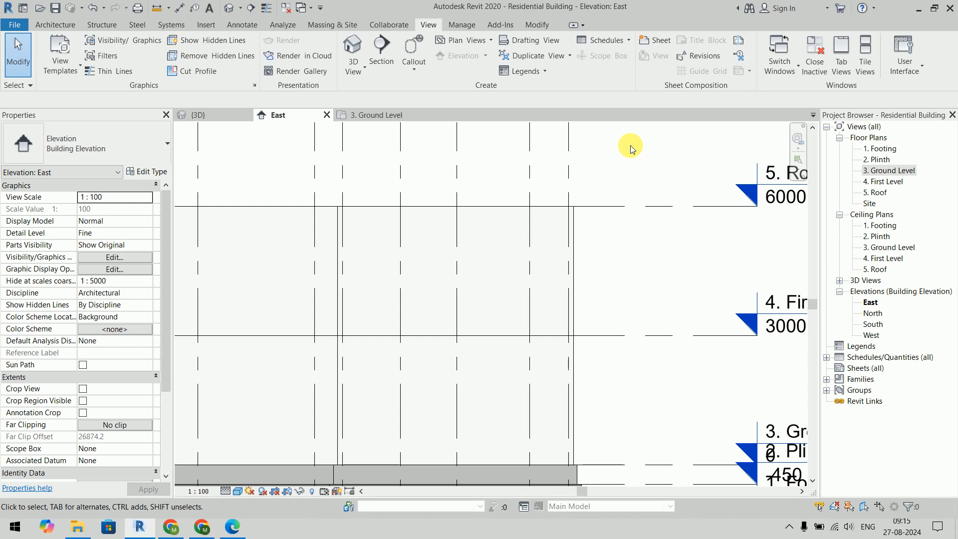
# Cut a rectangular wall opening about 1609 mm wide and 2362 mm high in the wall between First Level and Roof
pyautogui.click(496, 205)
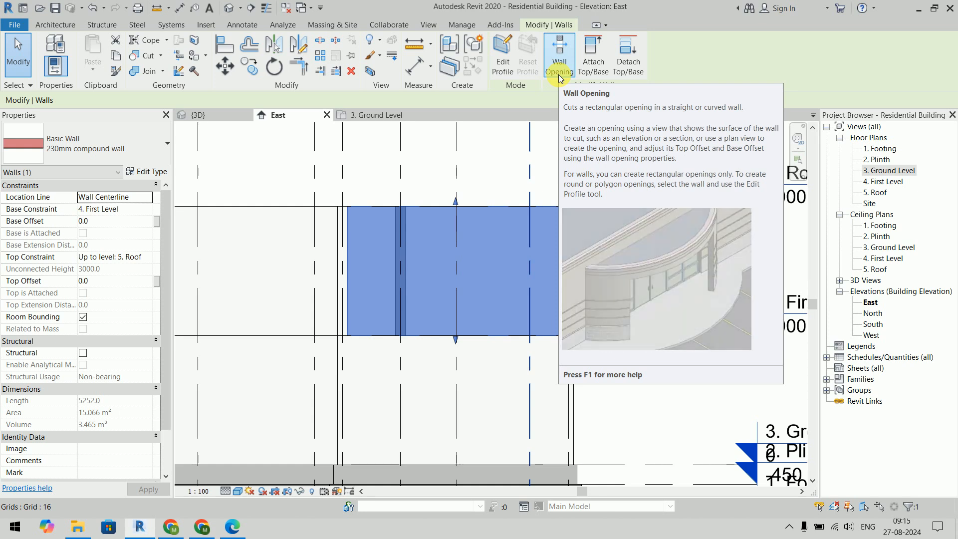
pyautogui.click(559, 78)
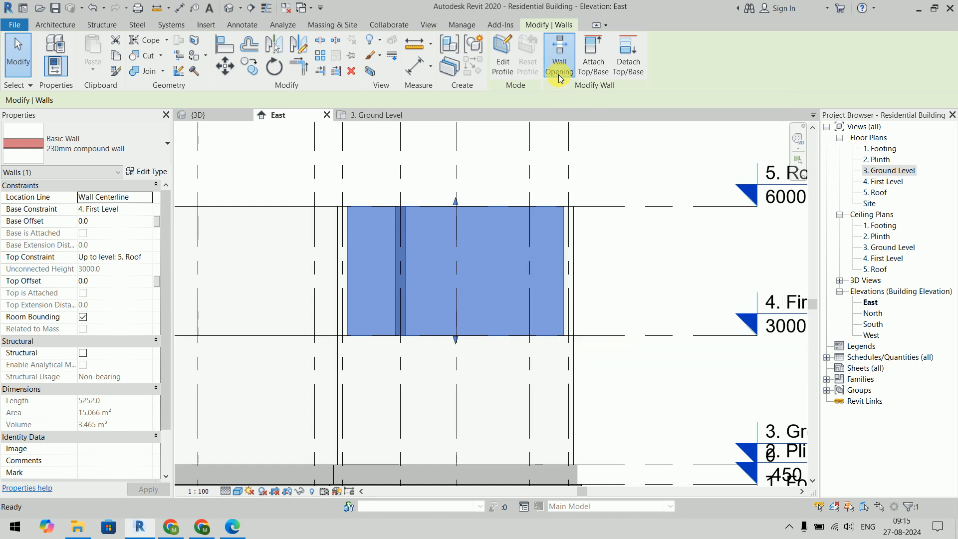
pyautogui.click(435, 208)
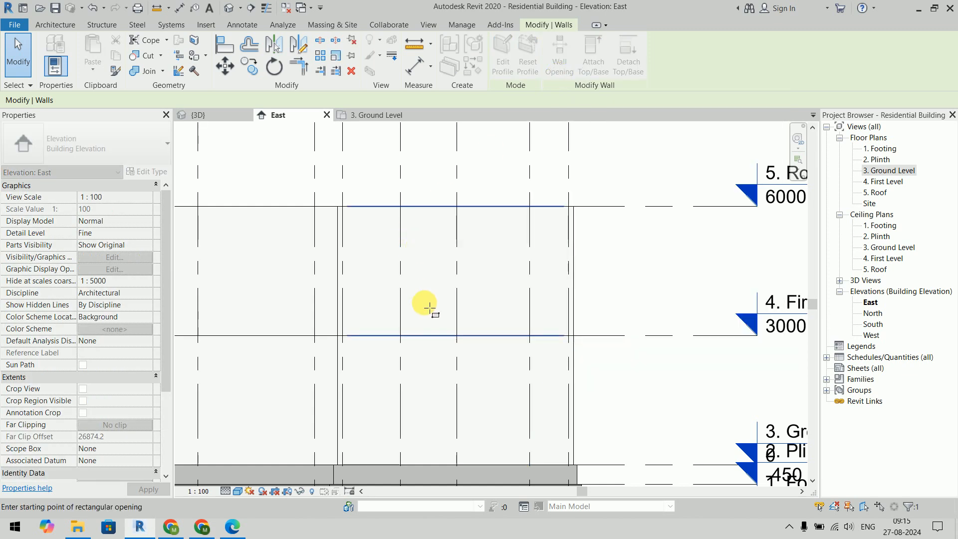
pyautogui.click(427, 332)
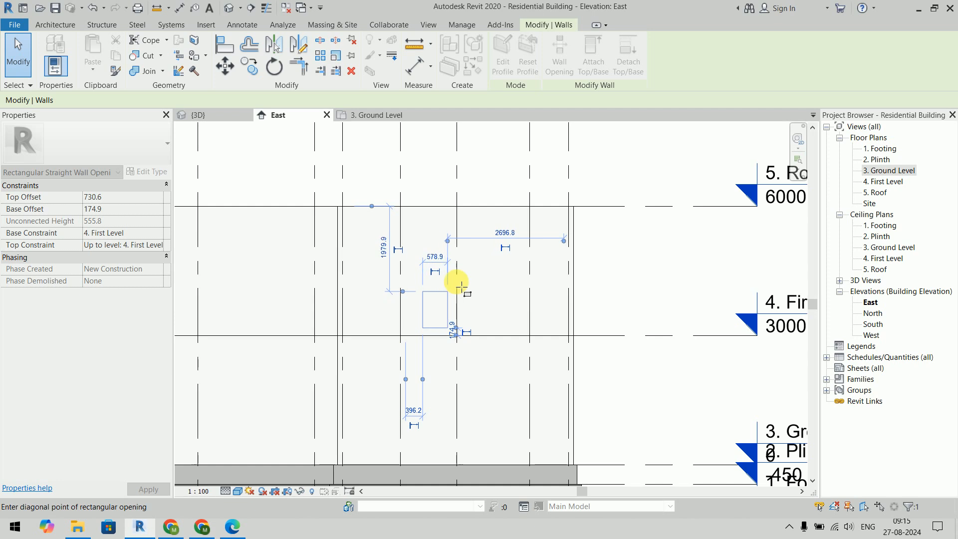
pyautogui.click(493, 227)
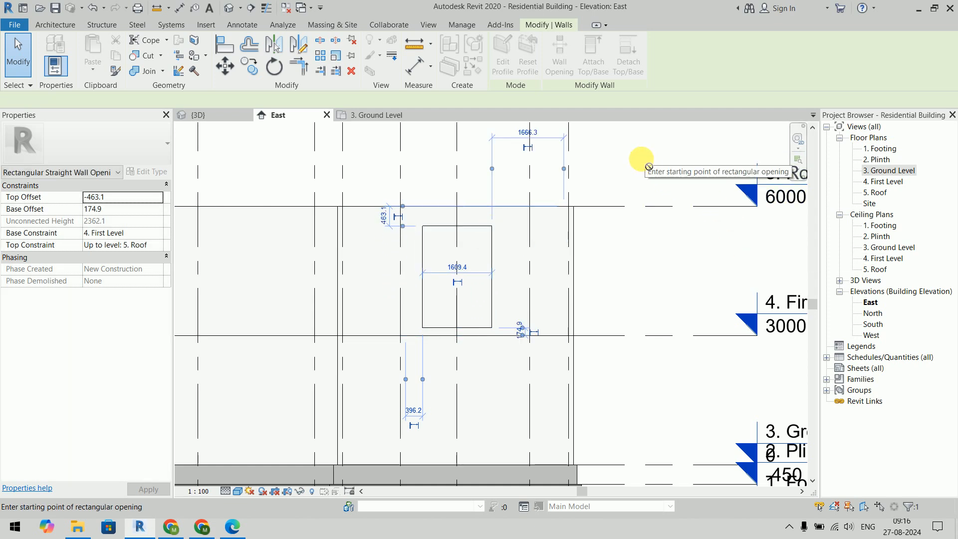
# Inspect the new wall opening in the 3D view and set its width to 1200 mm
pyautogui.click(225, 116)
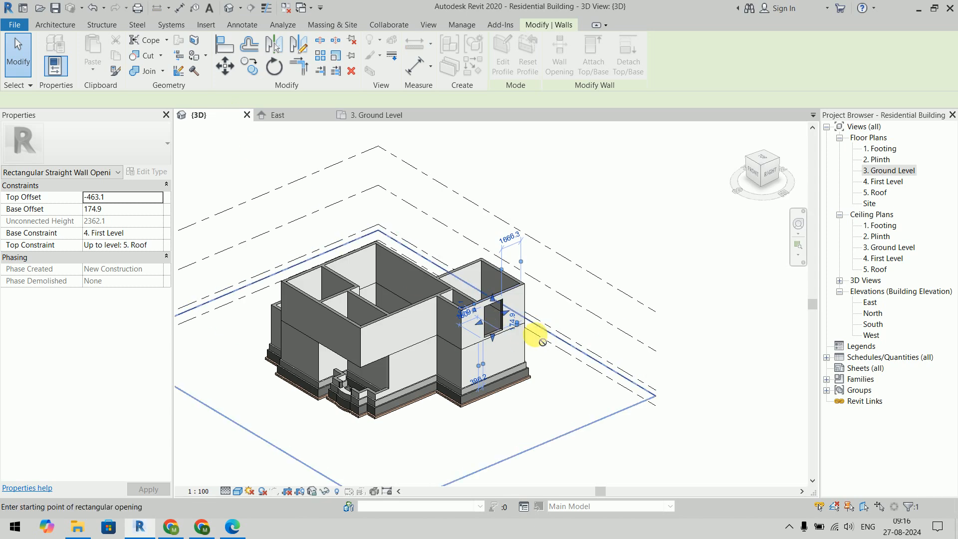
pyautogui.scroll(5, 489, 301)
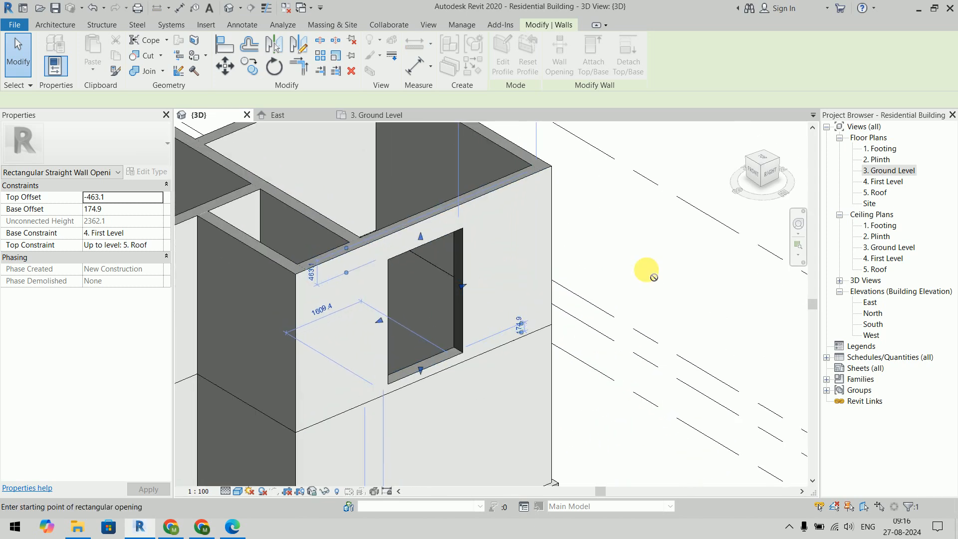
pyautogui.scroll(-1, 646, 269)
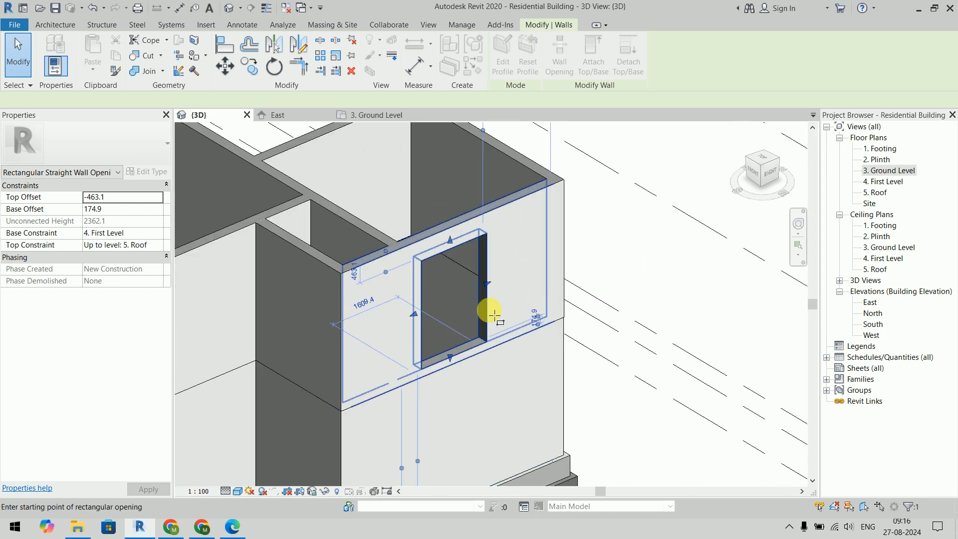
pyautogui.click(365, 302)
pyautogui.write('1')
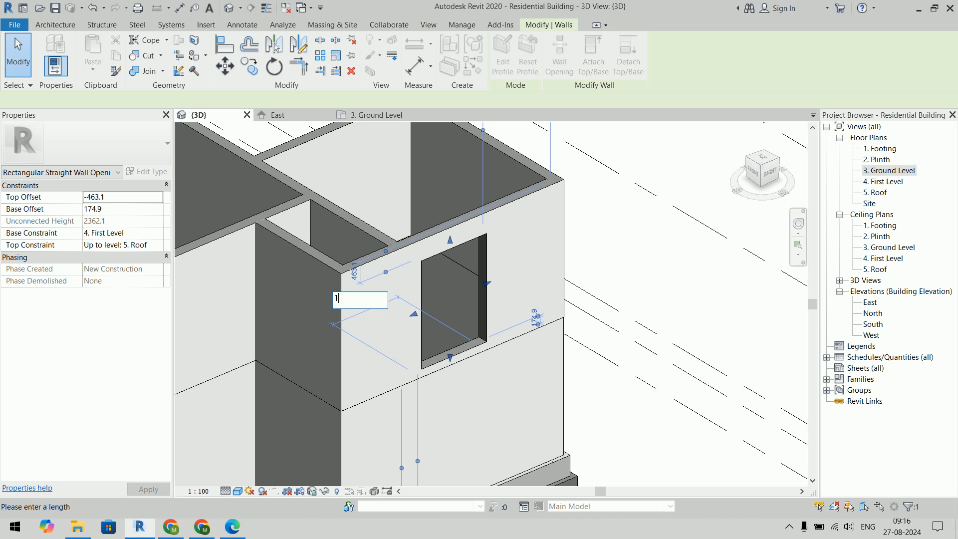
pyautogui.write('200')
pyautogui.press('Return')
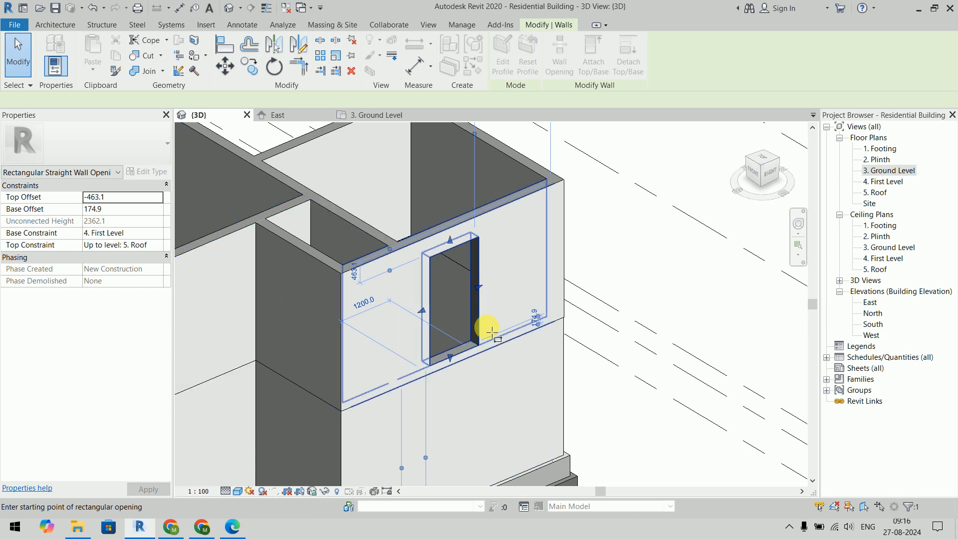
# Set the wall opening's base offset to 0.0 and top offset to -900, and return to the East elevation
pyautogui.click(120, 210)
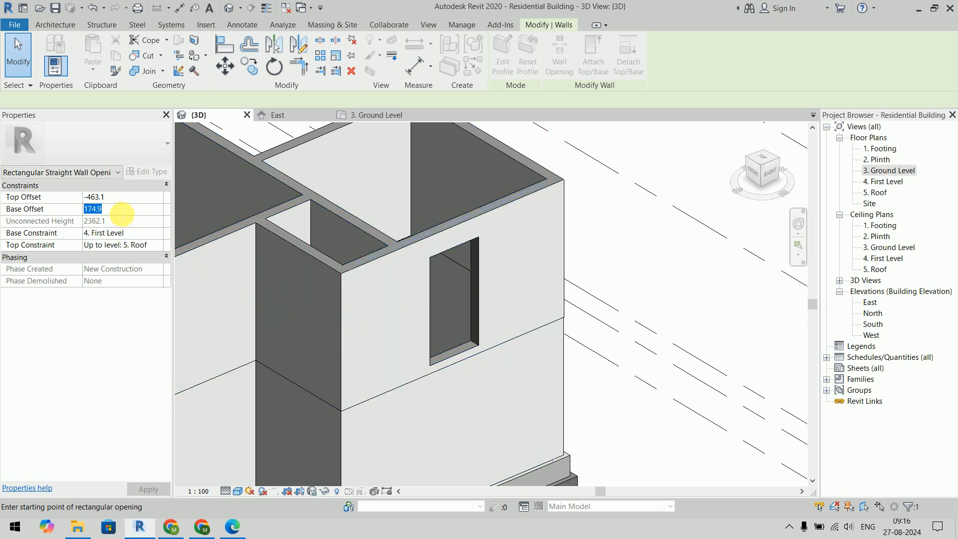
pyautogui.write('0.0')
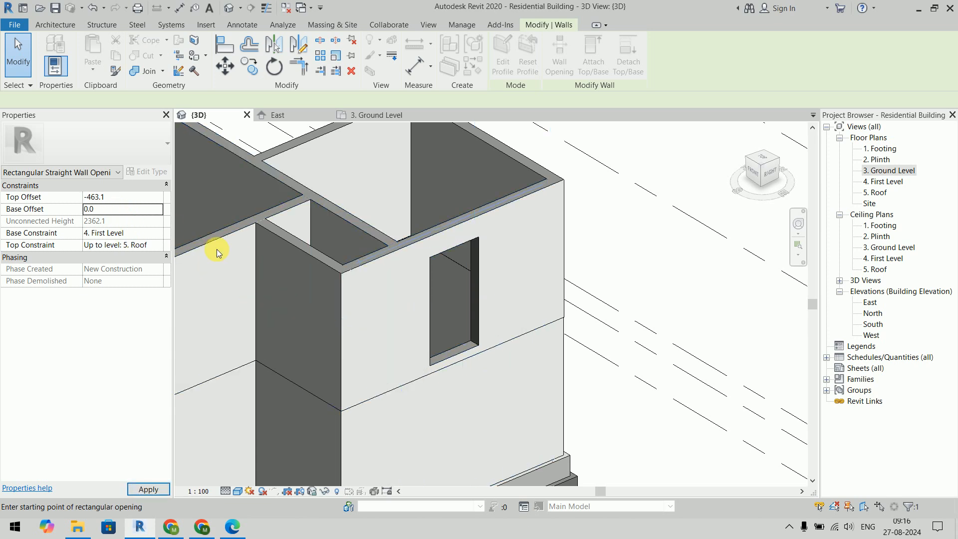
pyautogui.click(99, 198)
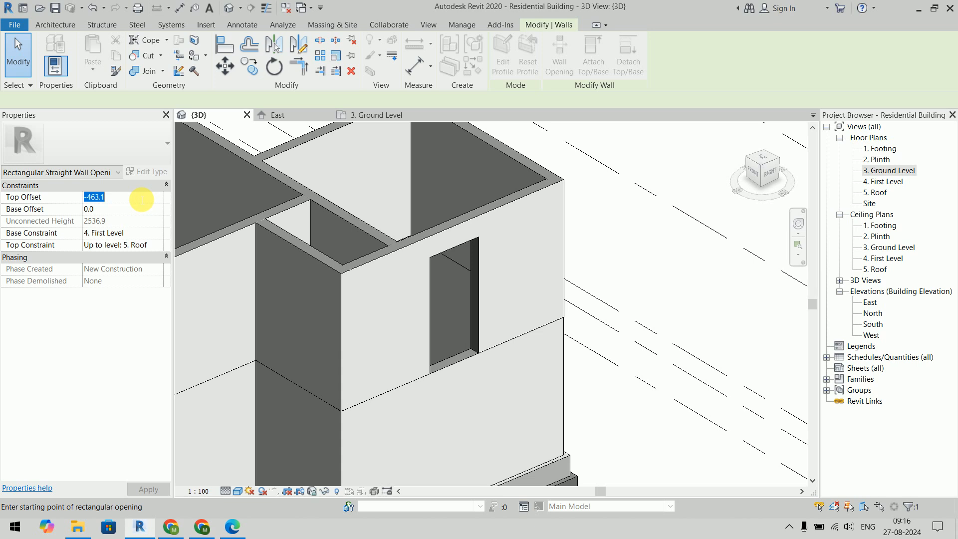
pyautogui.write('-900')
pyautogui.press('Return')
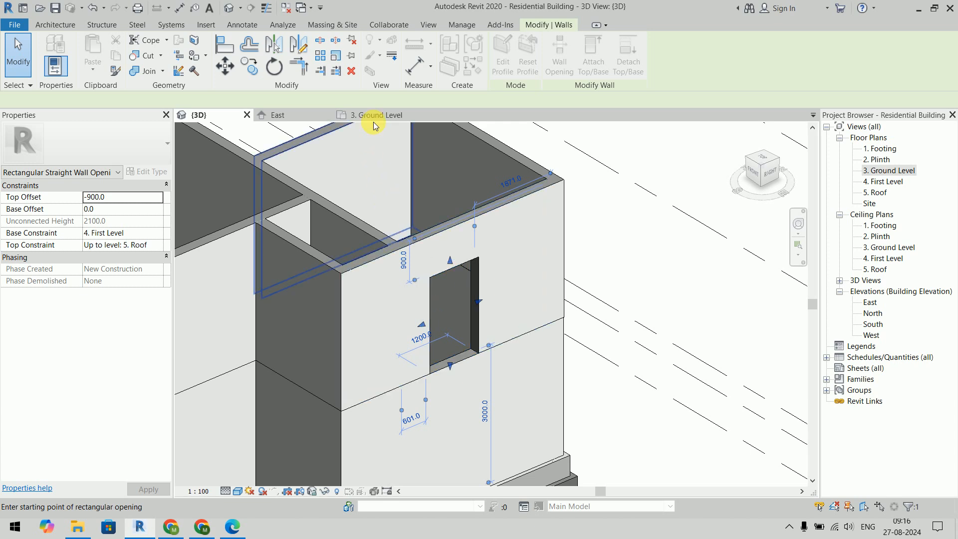
pyautogui.click(289, 116)
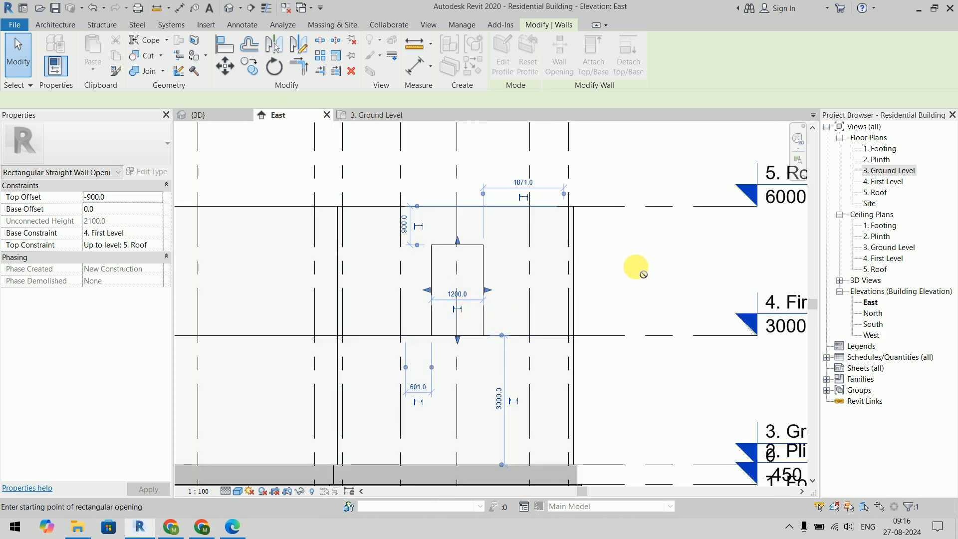
# Re-reference the opening's horizontal position dimension to the outer edge of the wall below and set the distance to 2100 mm
pyautogui.click(405, 367)
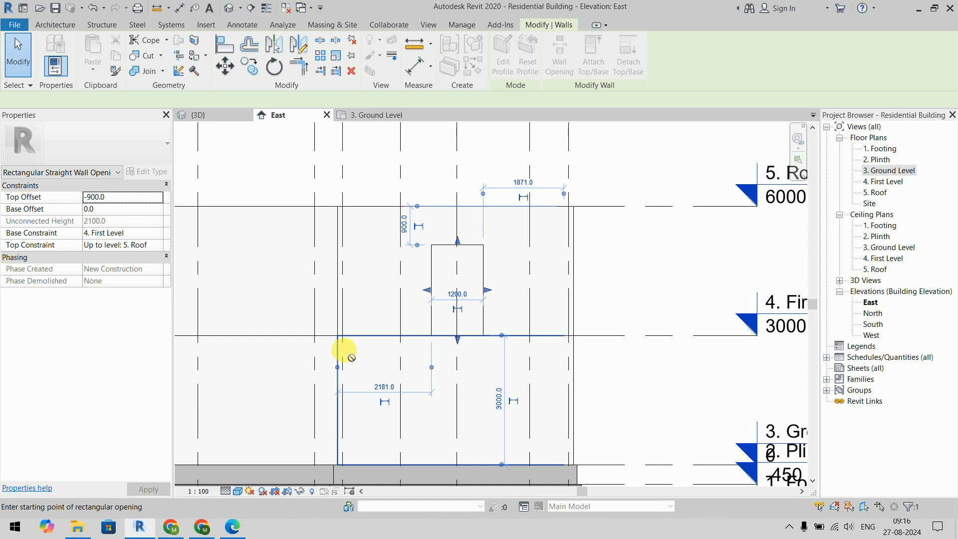
pyautogui.click(339, 333)
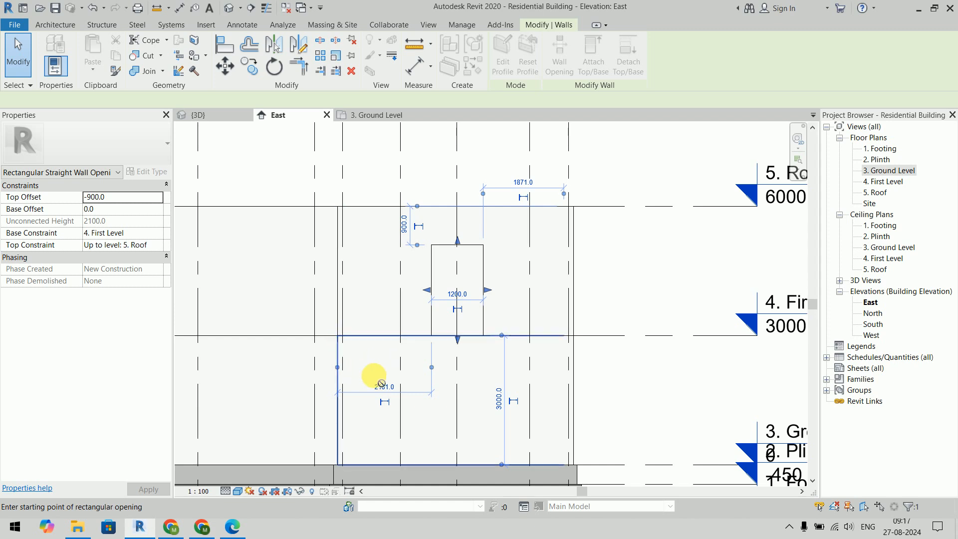
pyautogui.click(384, 387)
pyautogui.write('2100')
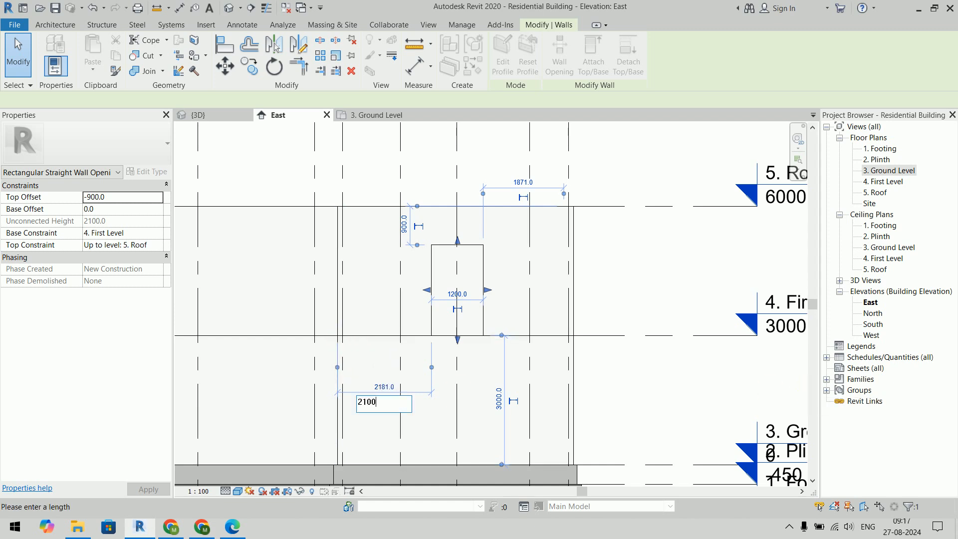
pyautogui.press('Return')
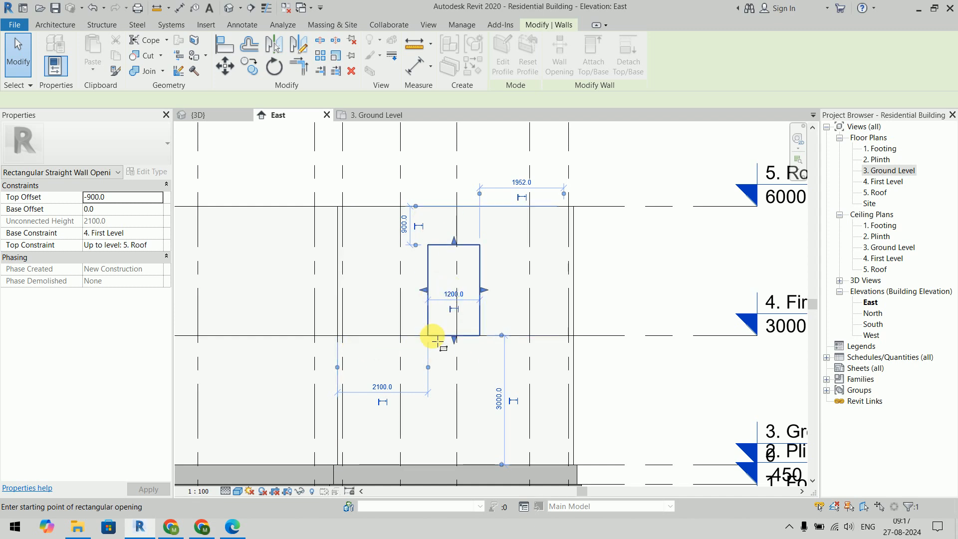
pyautogui.rightClick(602, 233)
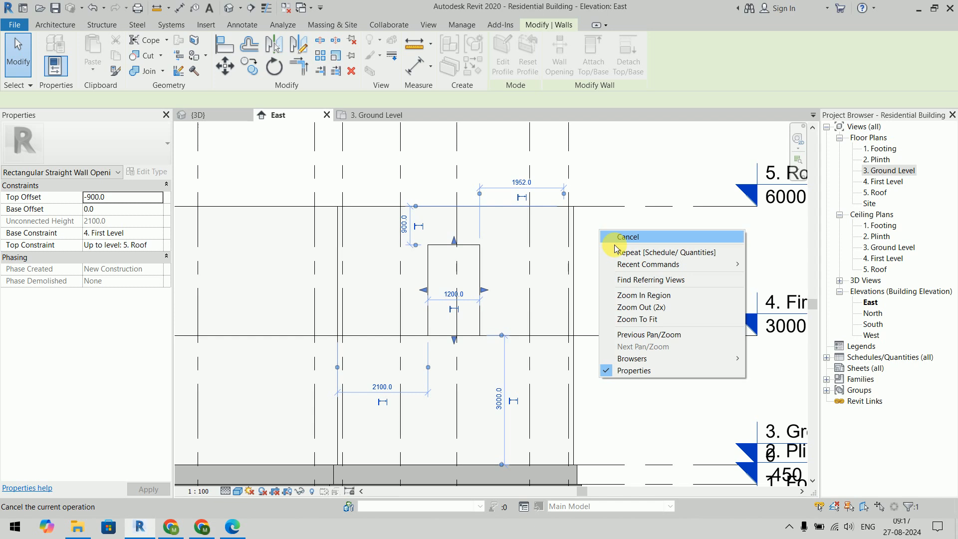
pyautogui.click(618, 238)
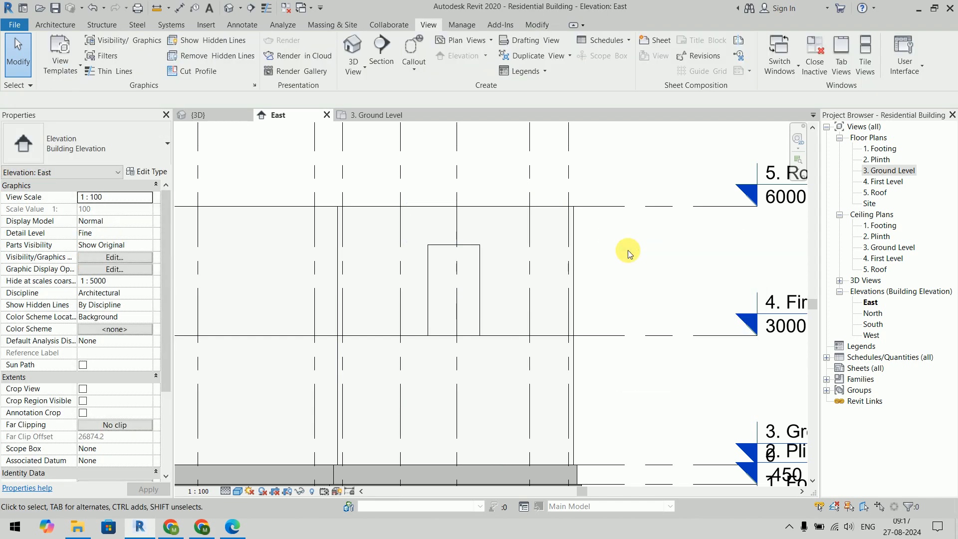
# Cut a rectangular opening about 1742 mm wide and 2268 mm high in the neighbouring wall between First Level and Roof
pyautogui.scroll(-3, 628, 252)
pyautogui.moveTo(502, 245); pyautogui.dragTo(551, 235, button='middle')
pyautogui.scroll(2, 427, 167)
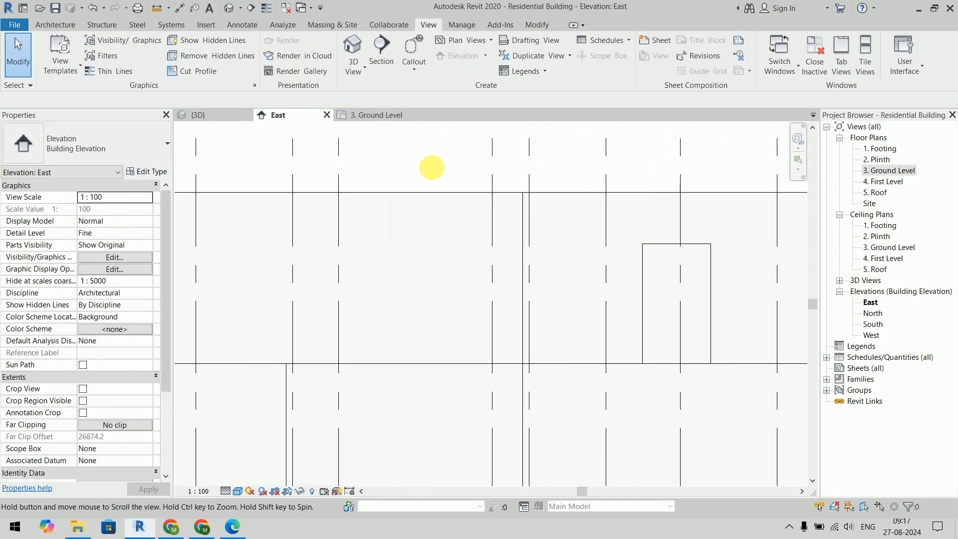
pyautogui.click(427, 197)
pyautogui.click(568, 48)
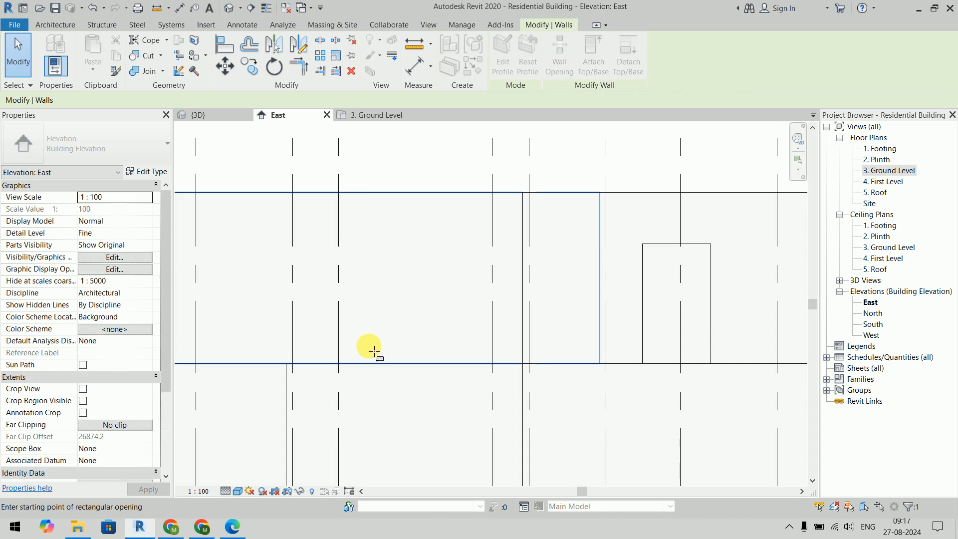
pyautogui.click(362, 348)
pyautogui.click(461, 218)
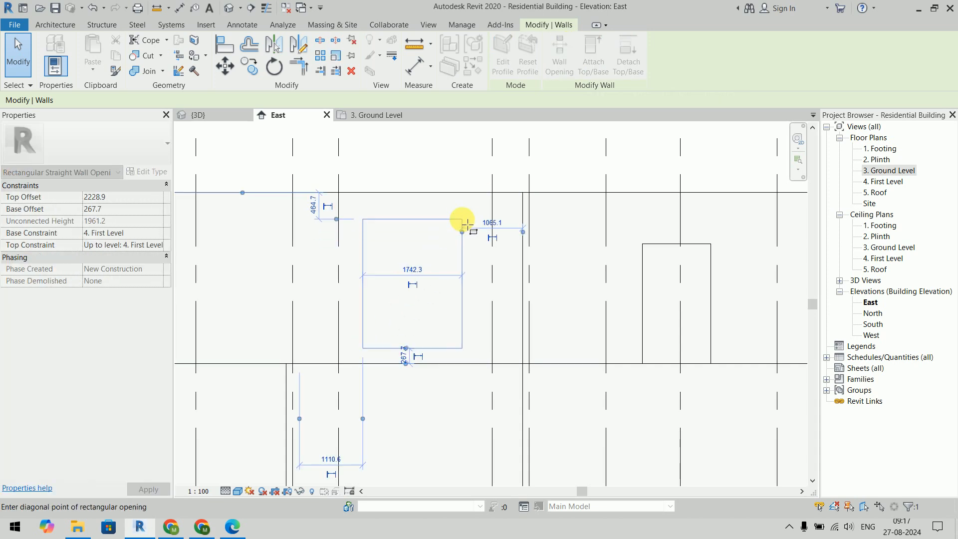
pyautogui.rightClick(426, 151)
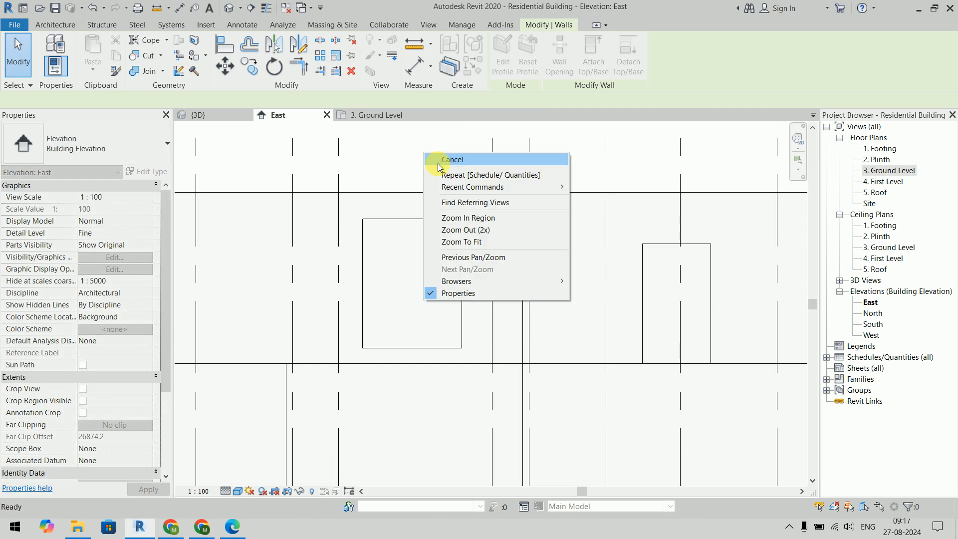
pyautogui.click(441, 157)
# Inspect the two rectangular wall openings in the 3D view and delete both of them
pyautogui.click(234, 115)
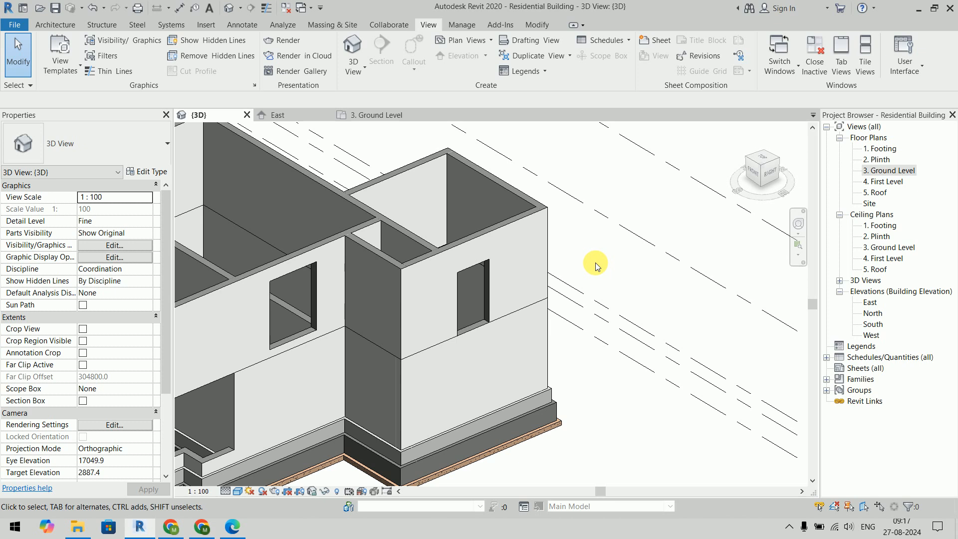
pyautogui.click(472, 297)
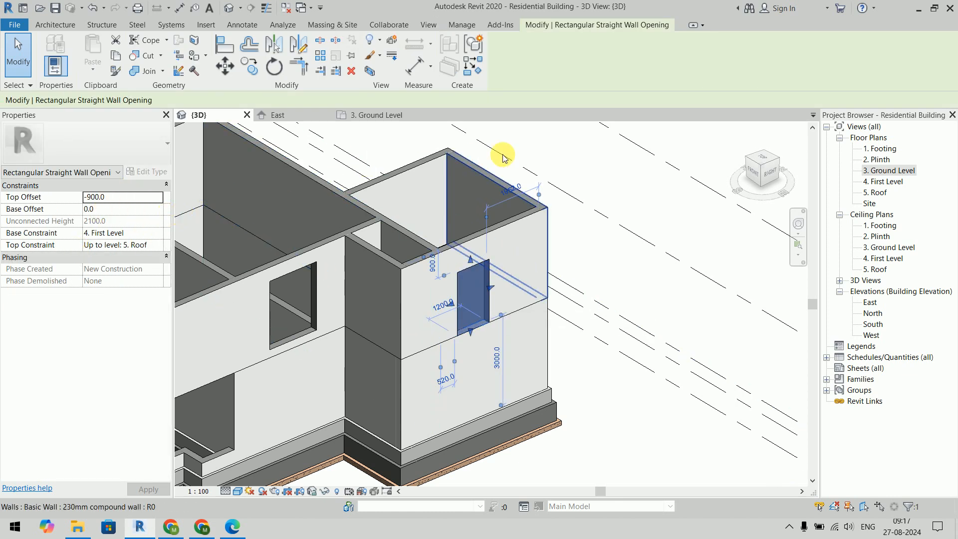
pyautogui.click(594, 149)
pyautogui.click(305, 288)
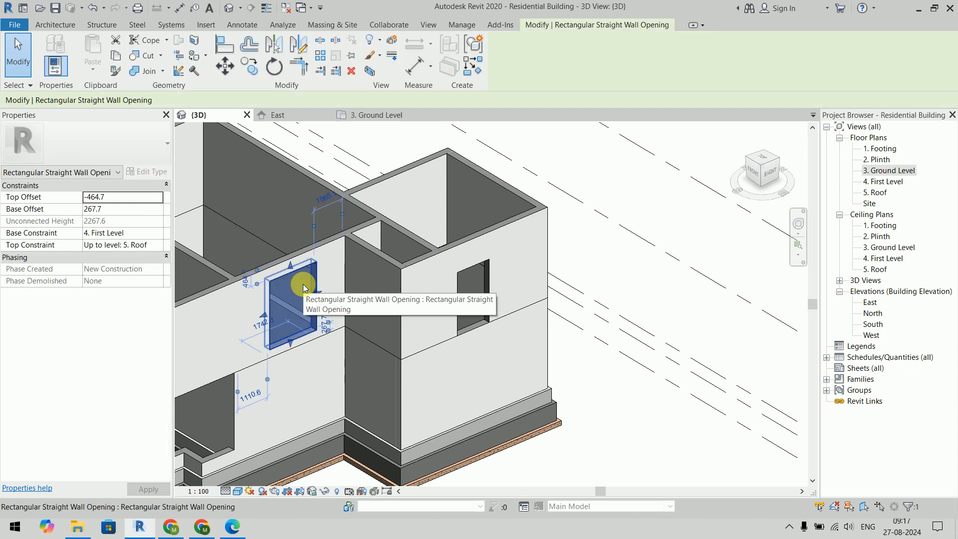
pyautogui.press('Delete')
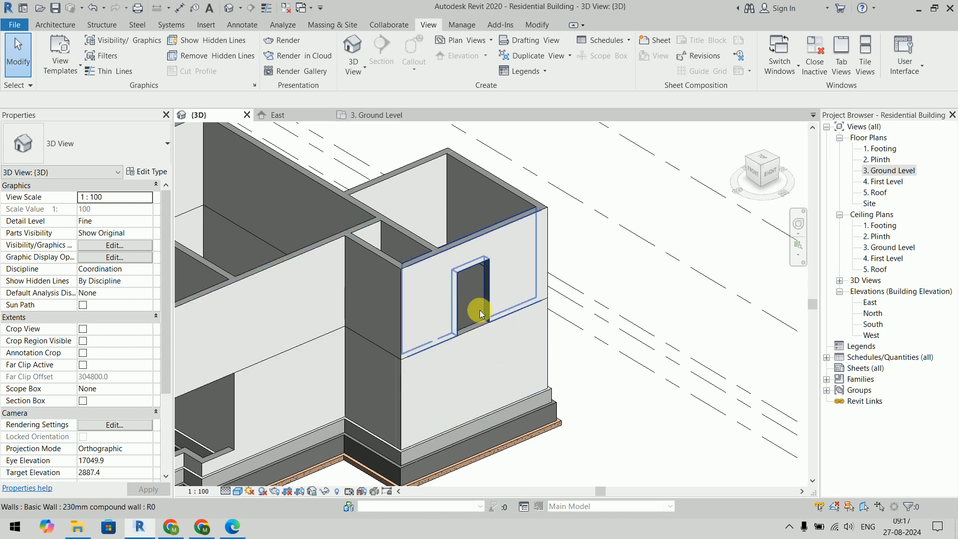
pyautogui.click(468, 302)
pyautogui.press('Delete')
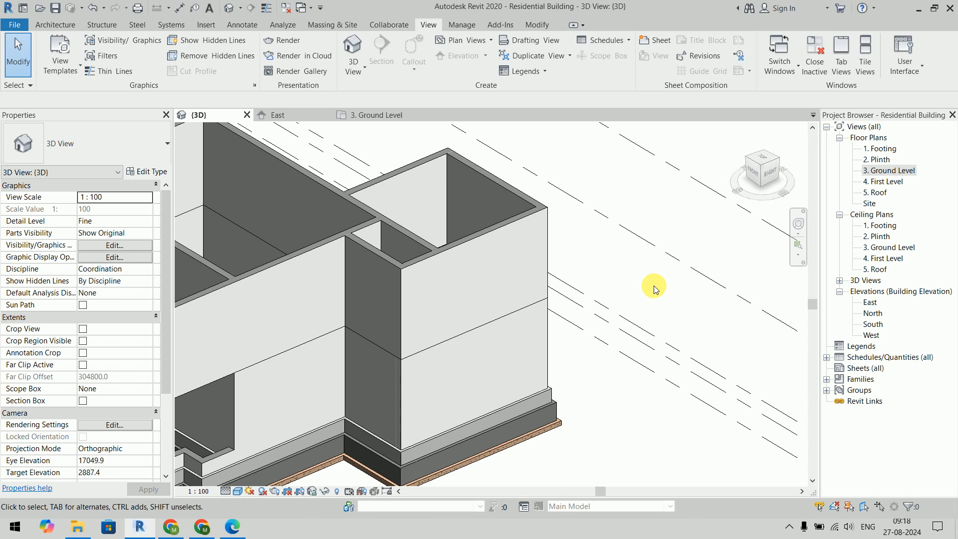
# Edit the first-floor end wall's profile in the East elevation and sketch a circle of radius 500 mm on the middle grid line
pyautogui.click(497, 226)
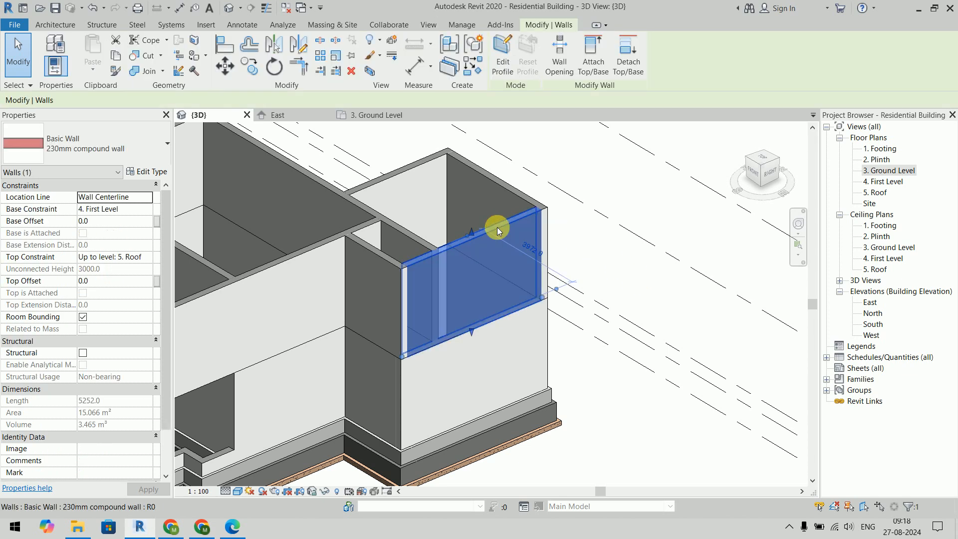
pyautogui.click(502, 76)
pyautogui.click(273, 115)
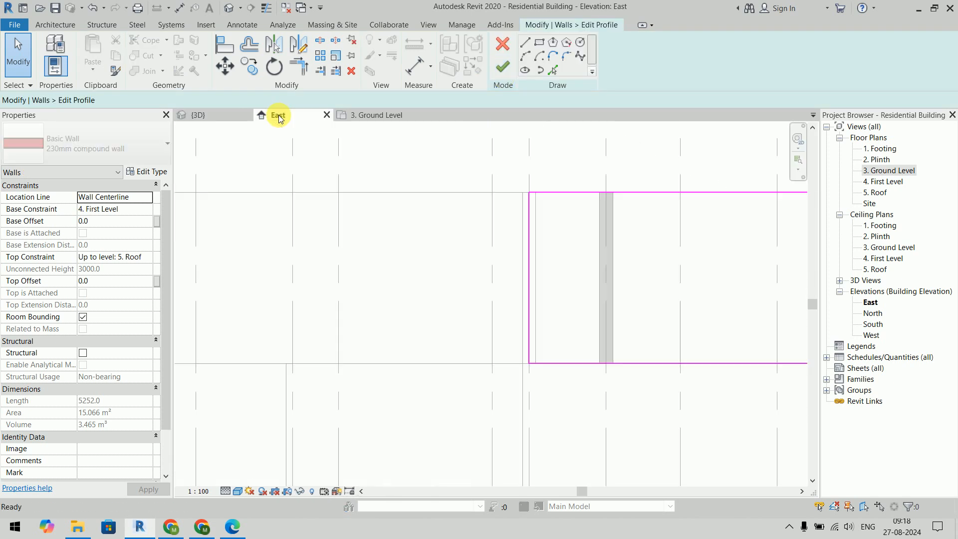
pyautogui.moveTo(673, 279); pyautogui.dragTo(416, 286, button='middle')
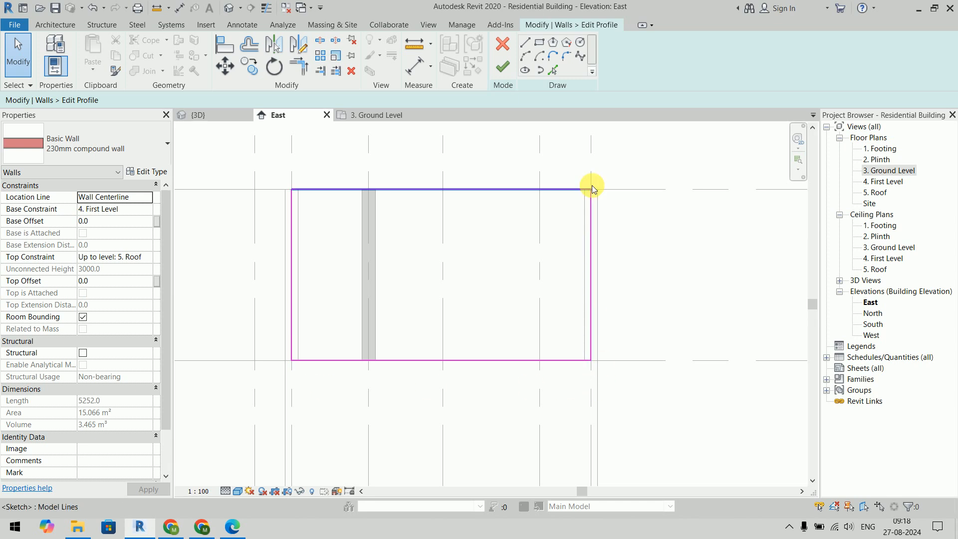
pyautogui.click(580, 44)
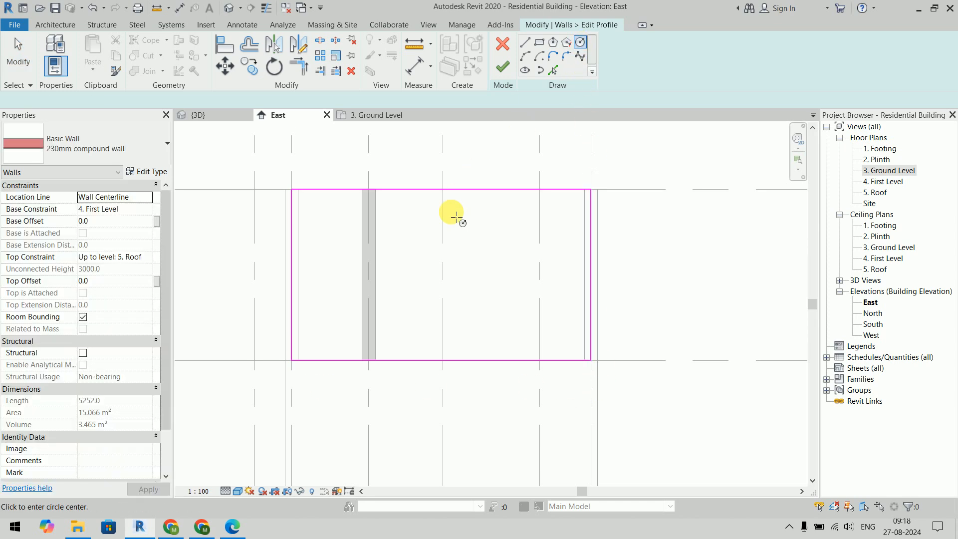
pyautogui.click(443, 245)
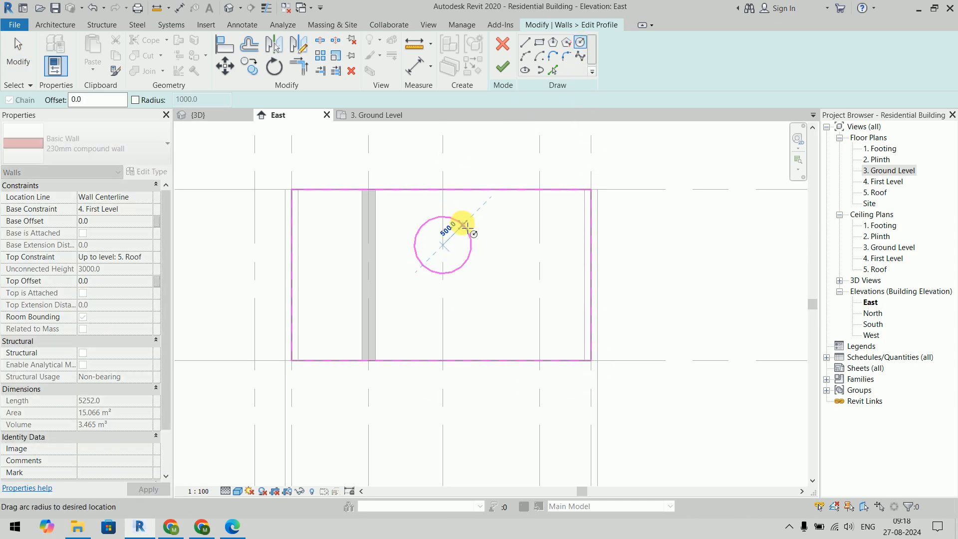
pyautogui.click(457, 221)
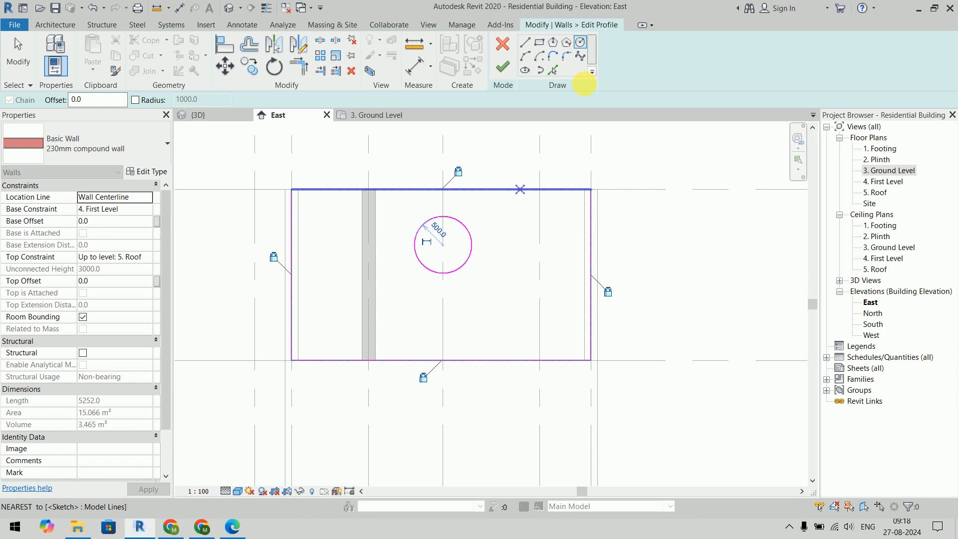
# Sketch an upright ellipse with half-axes of 400 mm and 1050 mm beside the circle, finish the profile and view the wall in 3D
pyautogui.click(525, 70)
pyautogui.click(539, 280)
pyautogui.click(543, 220)
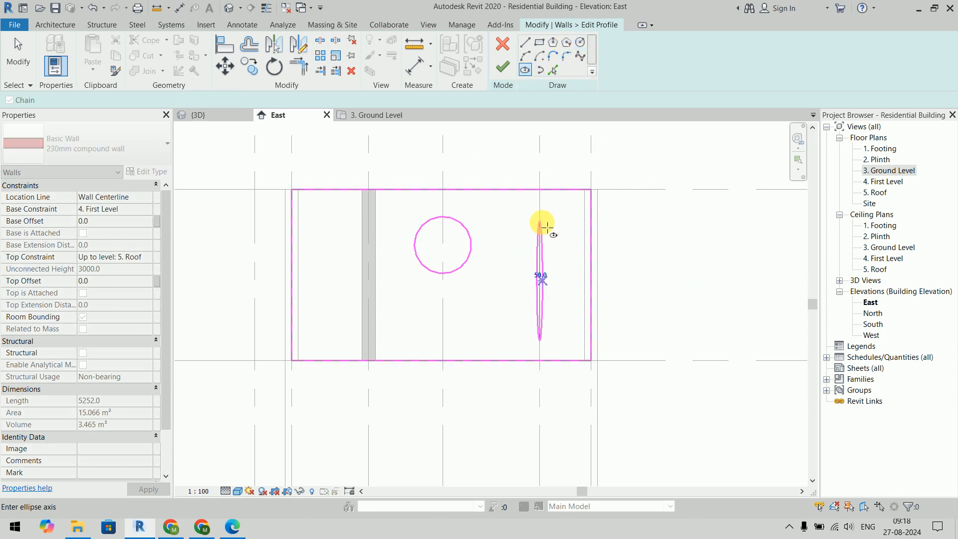
pyautogui.click(560, 272)
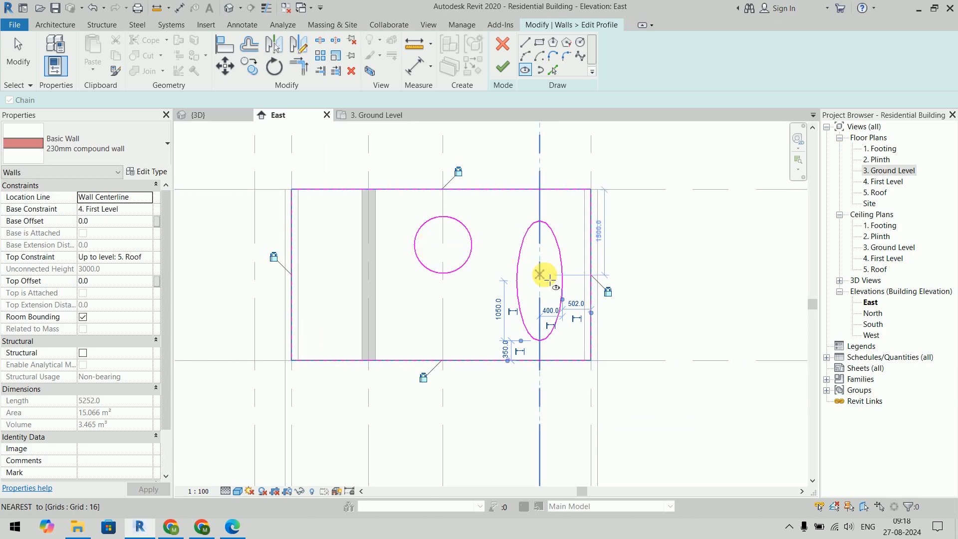
pyautogui.click(503, 67)
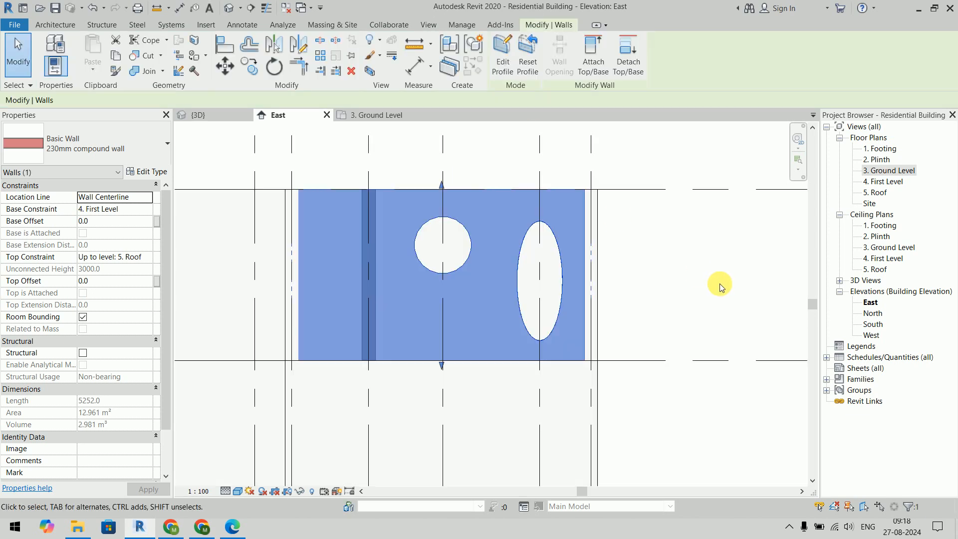
pyautogui.click(708, 229)
pyautogui.click(215, 112)
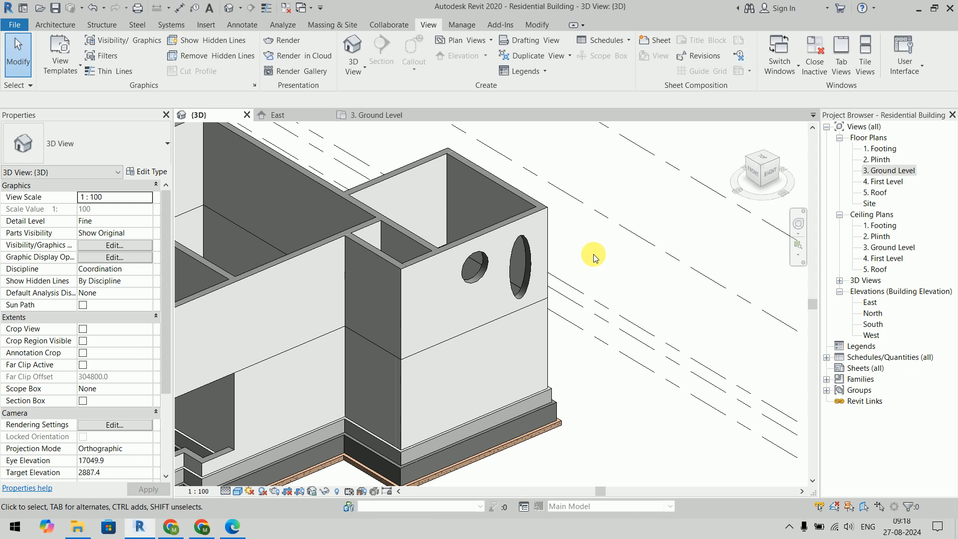
# Try deleting the ellipse from the wall's profile sketch, and undo the deletion to keep both cutouts
pyautogui.click(518, 226)
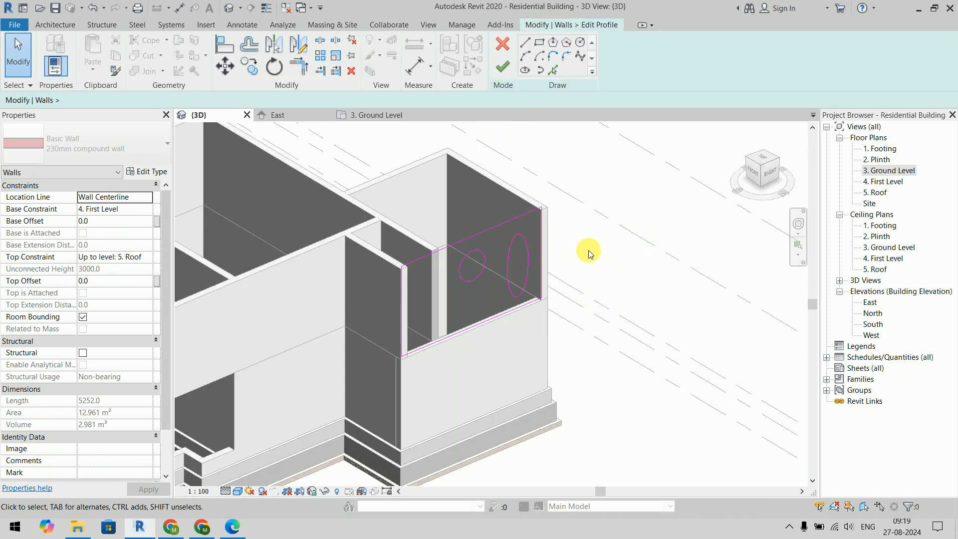
pyautogui.click(516, 239)
pyautogui.click(591, 237)
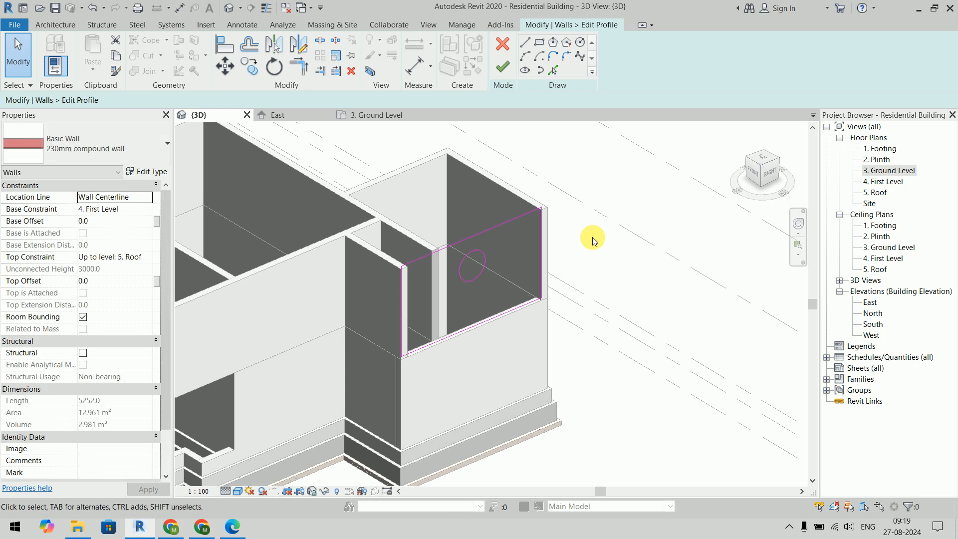
pyautogui.click(502, 66)
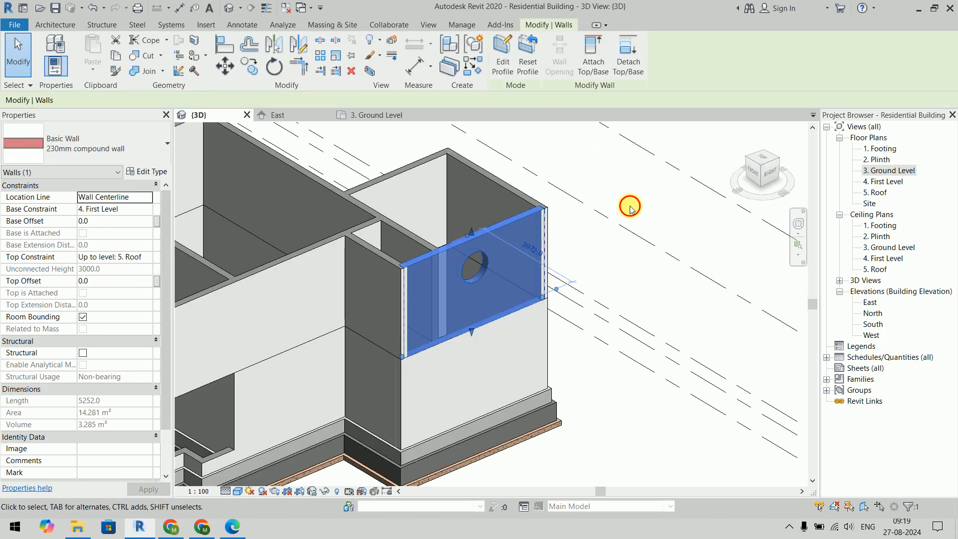
pyautogui.click(630, 209)
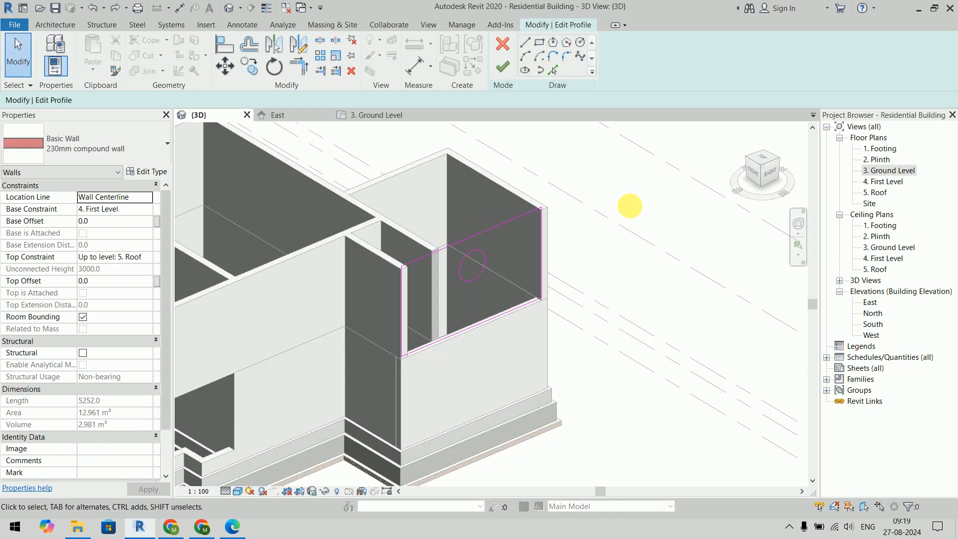
pyautogui.click(502, 66)
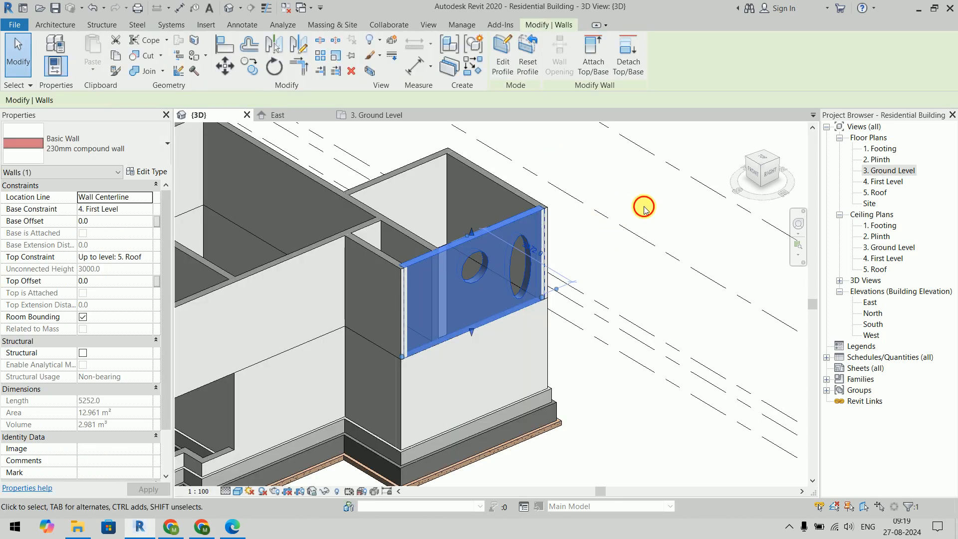
pyautogui.click(643, 210)
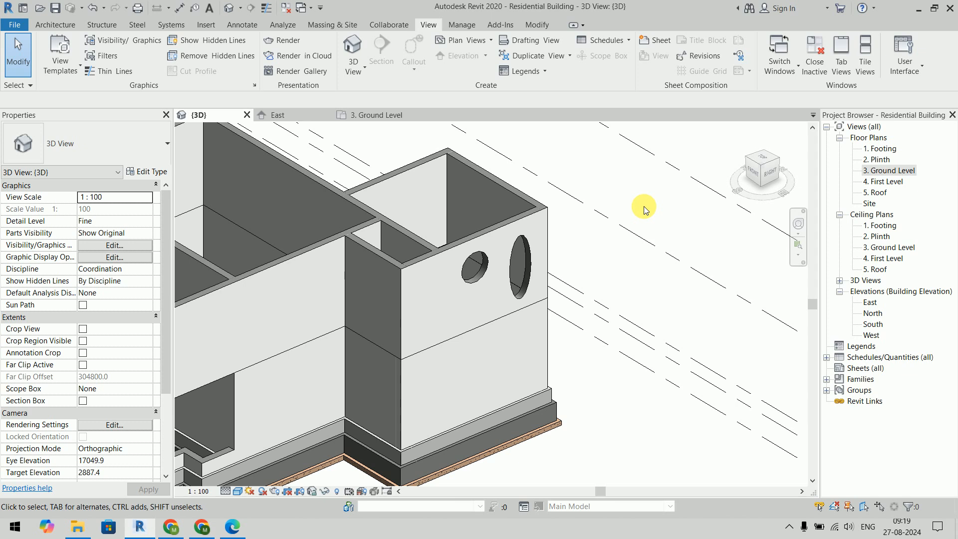
# Reset the first-floor wall's profile to its original rectangular shape and return to the East elevation
pyautogui.click(513, 222)
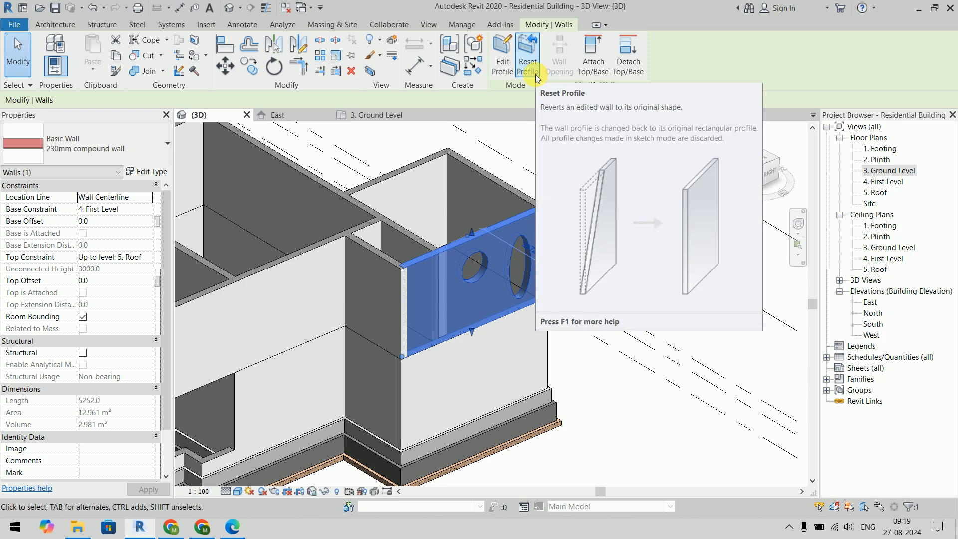
pyautogui.click(534, 74)
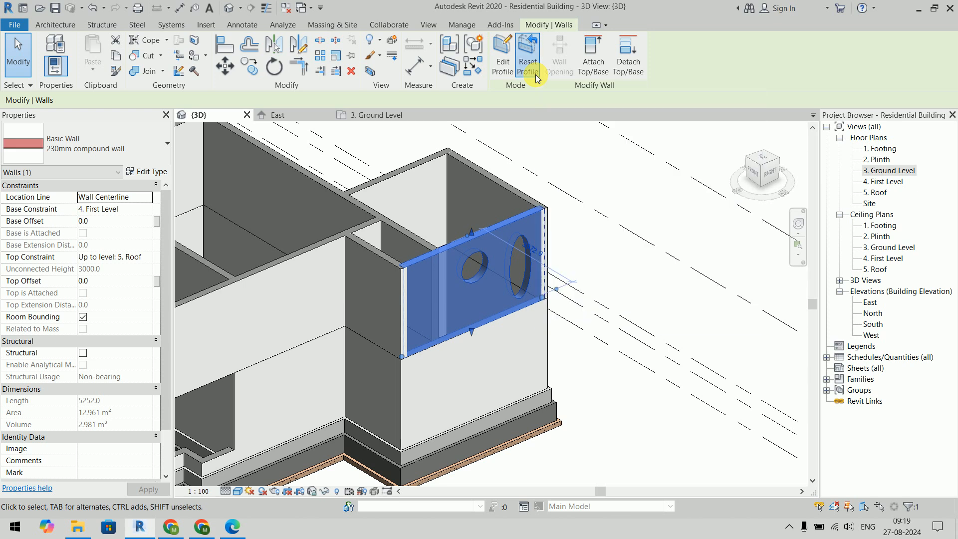
pyautogui.click(643, 207)
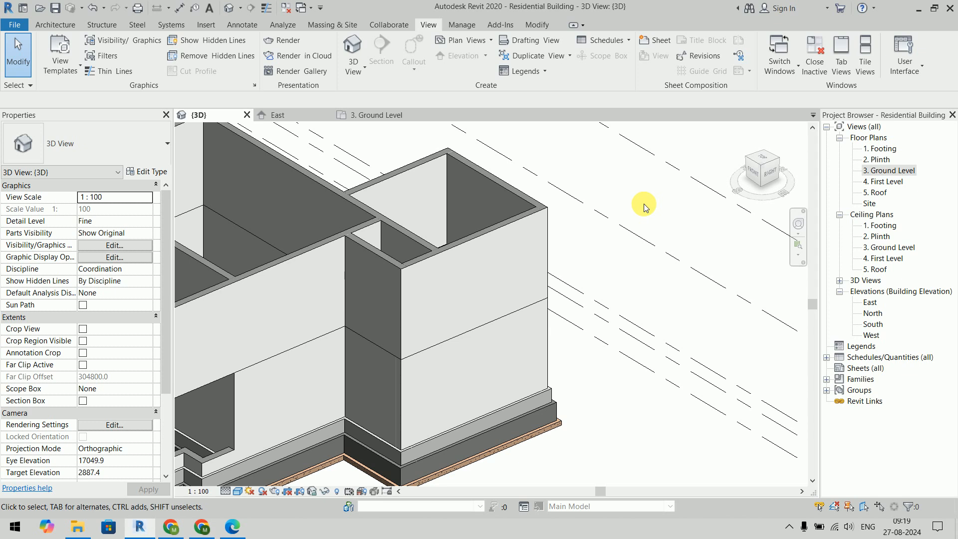
pyautogui.click(315, 116)
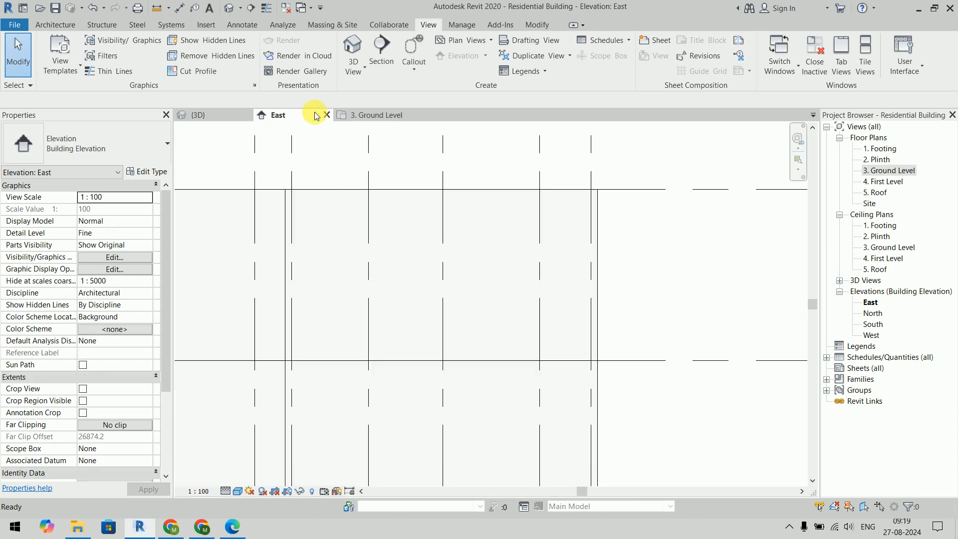
# Edit the first-floor end wall's profile and sketch a 2300 mm vertical line from its base, 1800 mm from the right edge
pyautogui.click(485, 201)
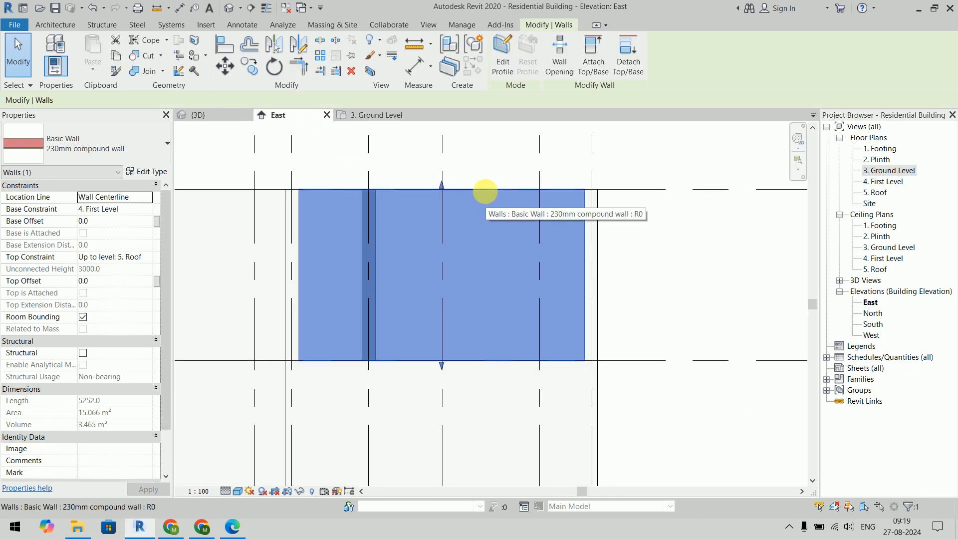
pyautogui.click(502, 65)
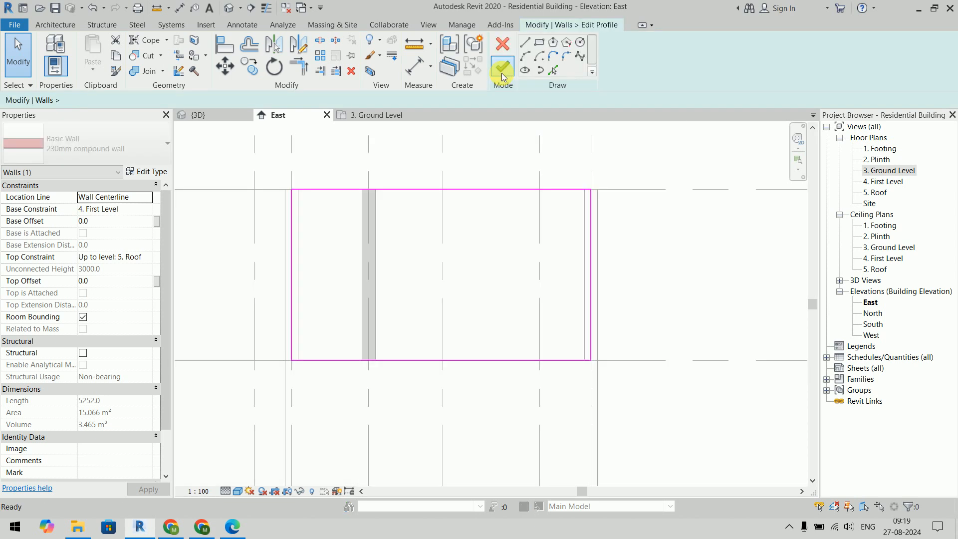
pyautogui.click(524, 43)
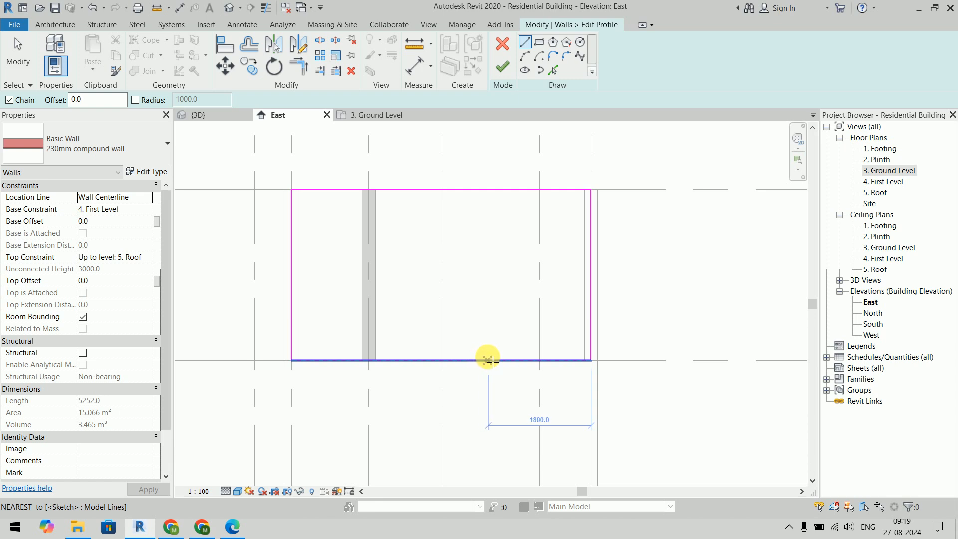
pyautogui.click(488, 360)
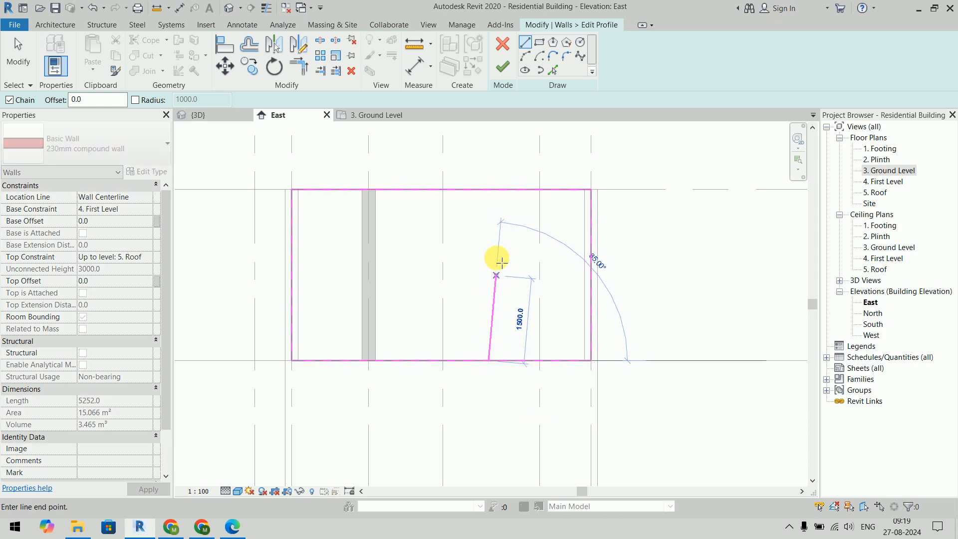
pyautogui.click(488, 220)
pyautogui.write('2300')
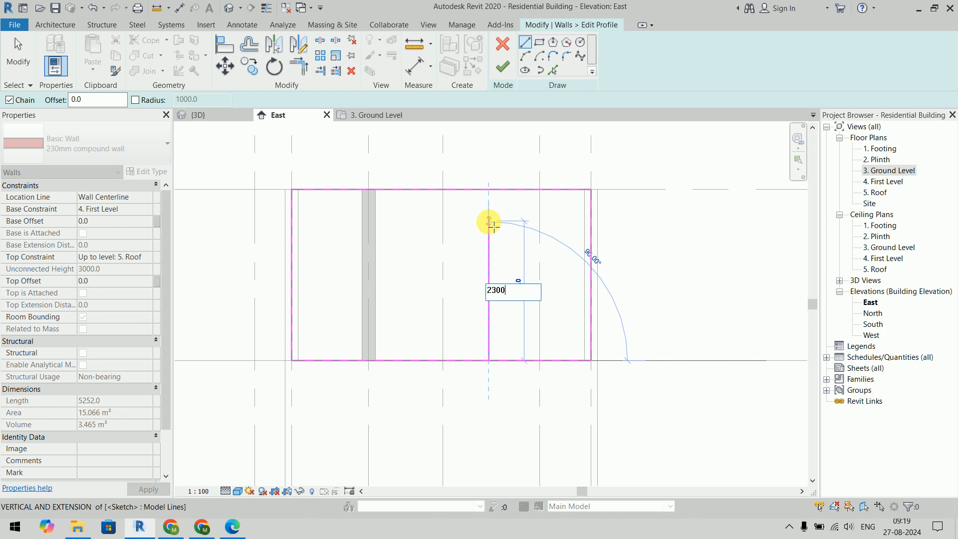
pyautogui.press('Return')
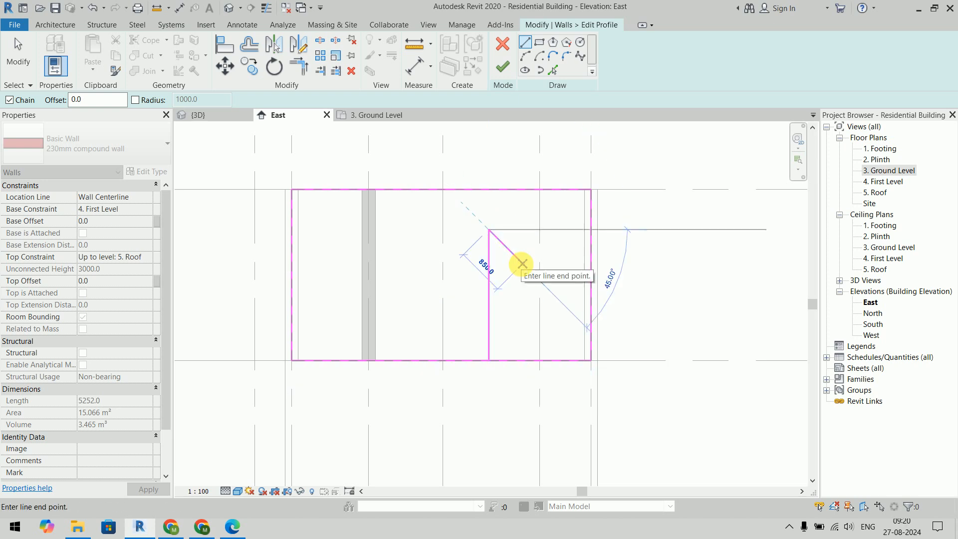
pyautogui.press('Escape')
# Add parallel copies of the vertical line at a 600 mm offset on both of its sides
pyautogui.click(553, 70)
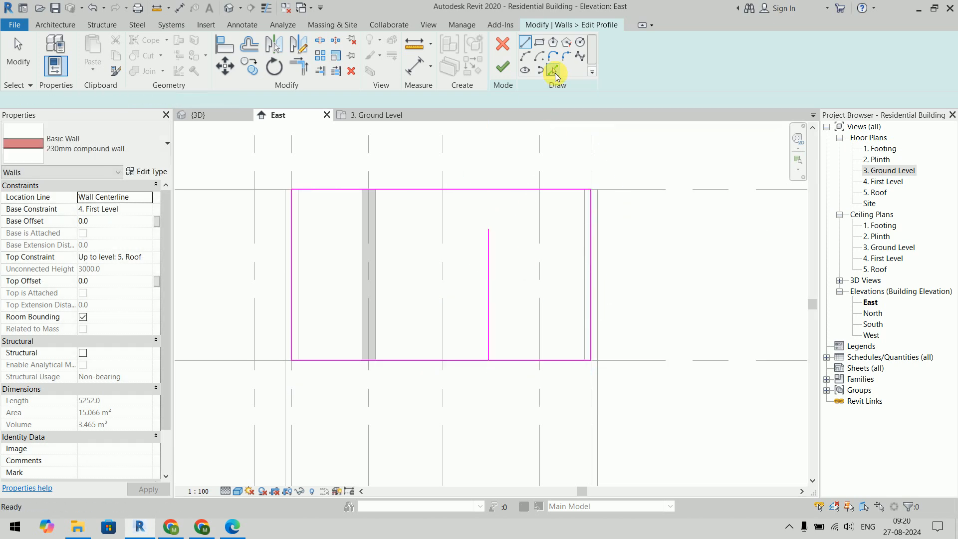
pyautogui.doubleClick(70, 99)
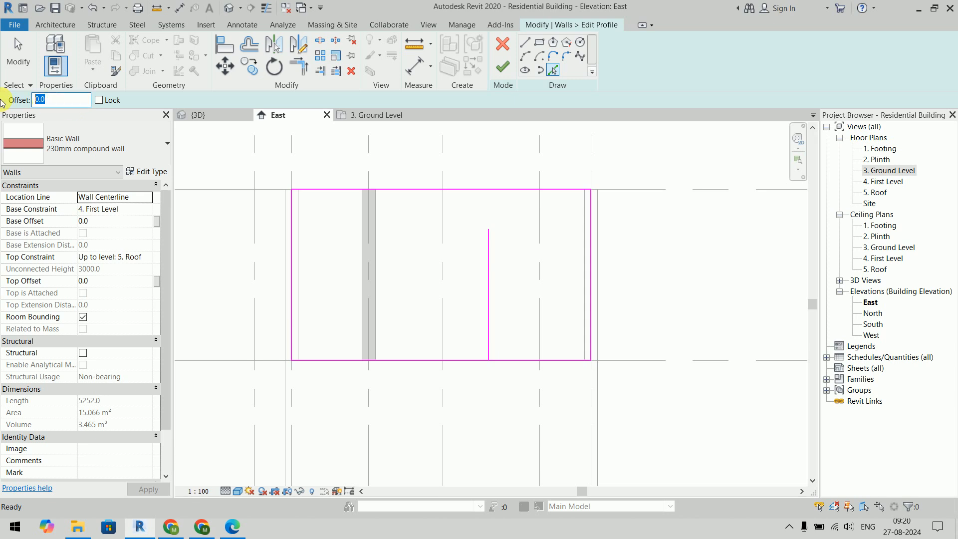
pyautogui.write('600')
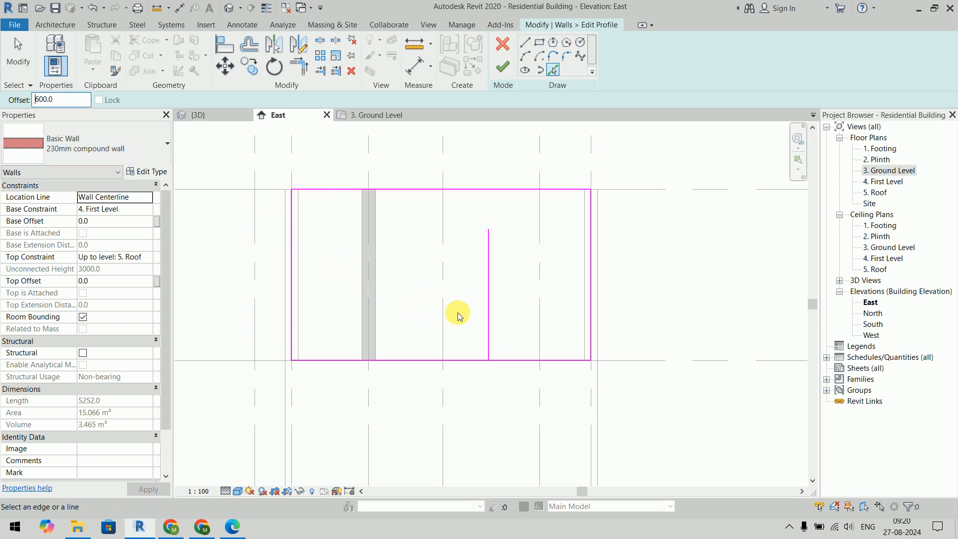
pyautogui.click(485, 318)
pyautogui.click(492, 318)
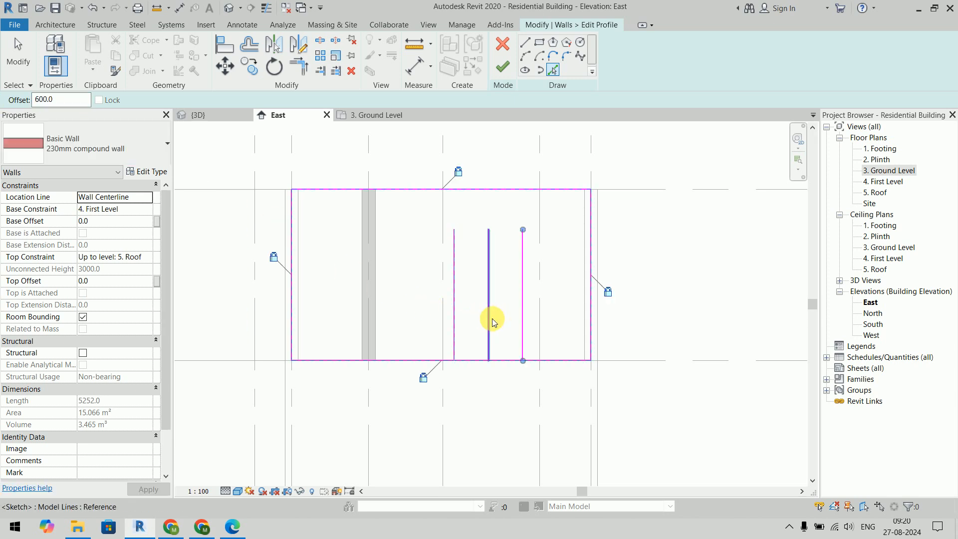
pyautogui.press('Escape')
pyautogui.press('Escape')
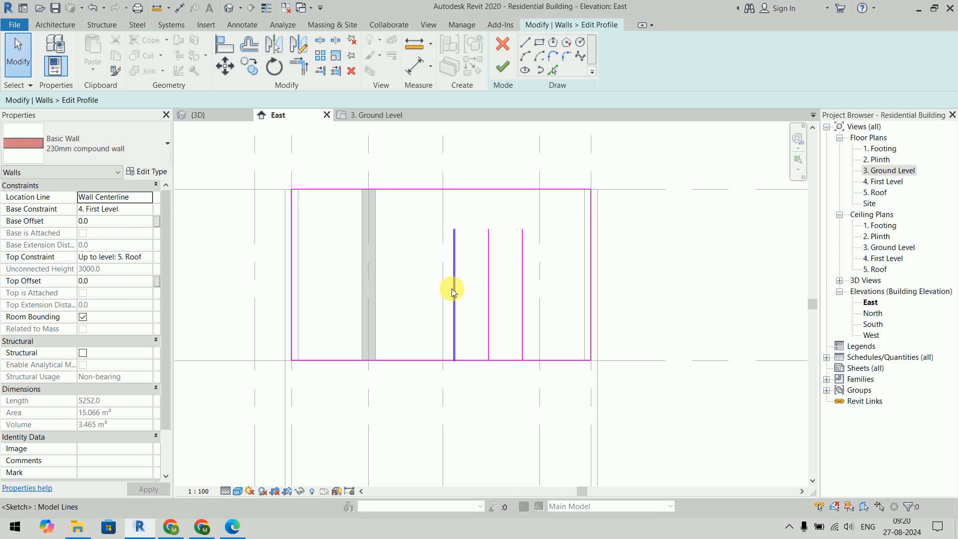
# Set the length of the two outer vertical lines to 2100 mm each
pyautogui.click(453, 289)
pyautogui.click(481, 296)
pyautogui.write('2100')
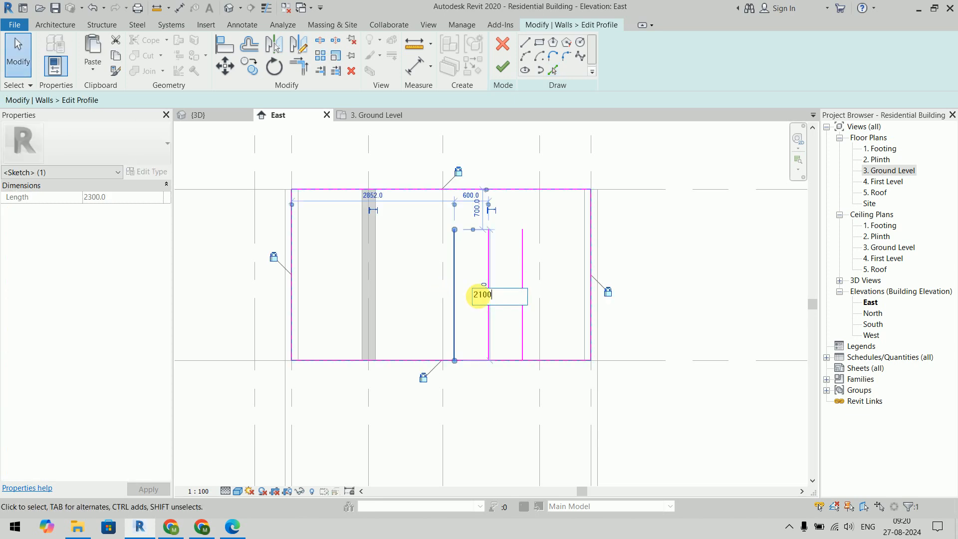
pyautogui.press('Return')
pyautogui.click(522, 297)
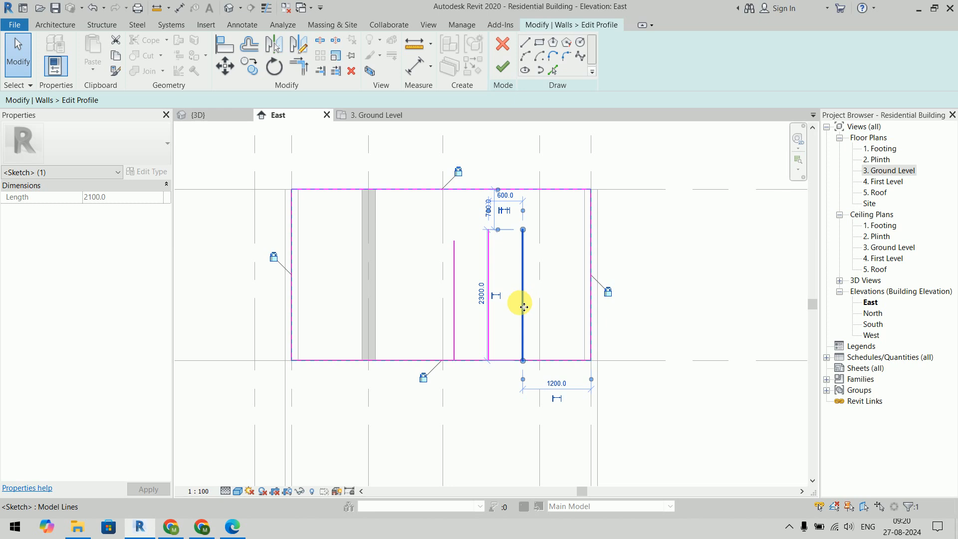
pyautogui.click(482, 295)
pyautogui.write('2100')
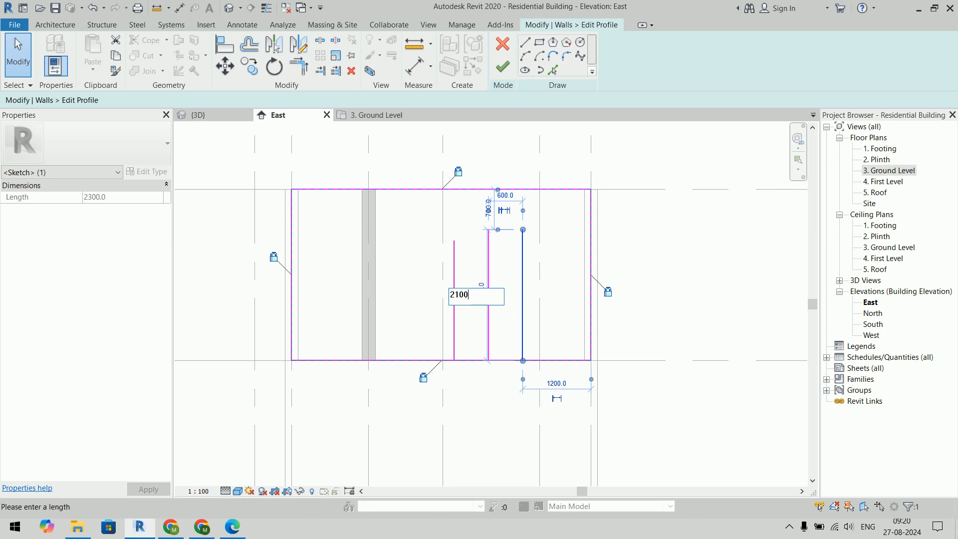
pyautogui.press('Return')
pyautogui.click(739, 259)
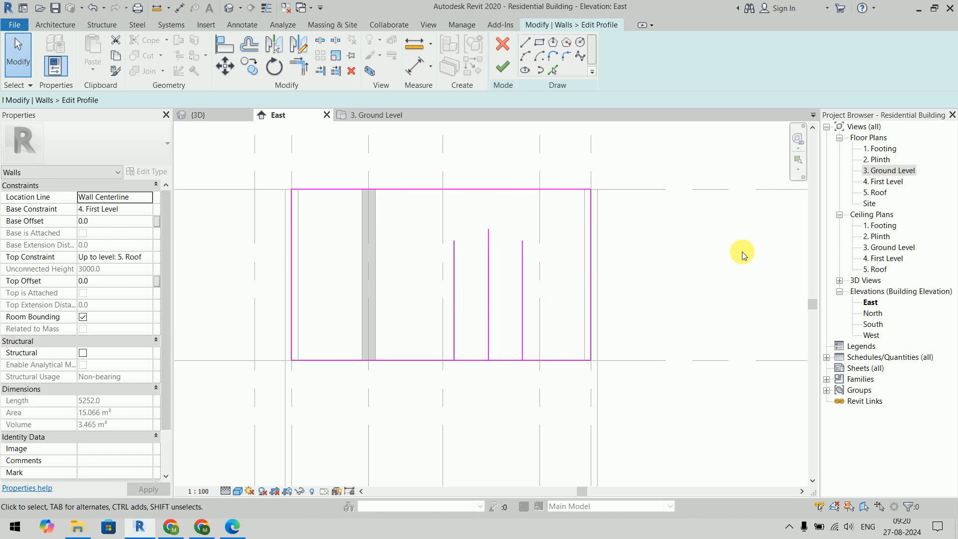
# Join the outer lines' upper ends with an arc through the middle line's top, and delete the middle line
pyautogui.click(526, 57)
pyautogui.click(453, 241)
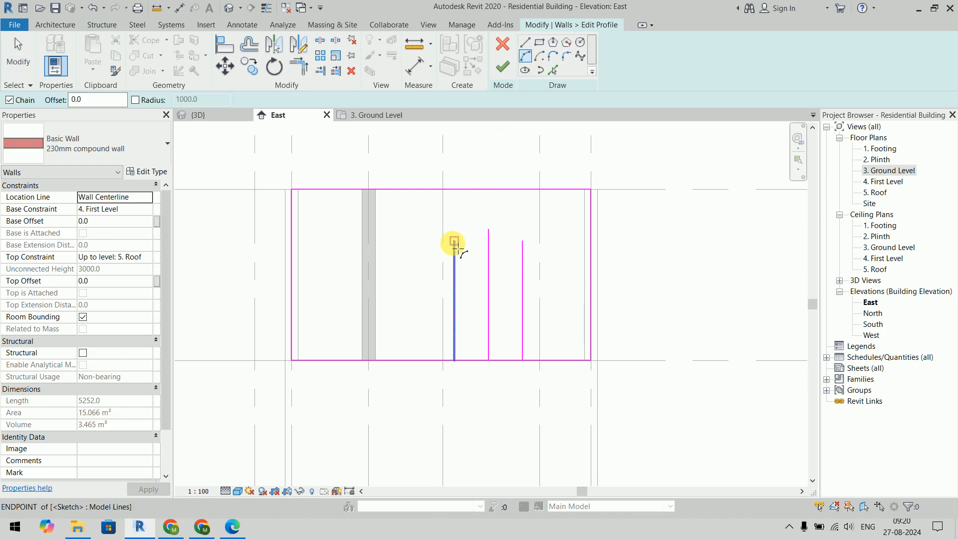
pyautogui.click(522, 241)
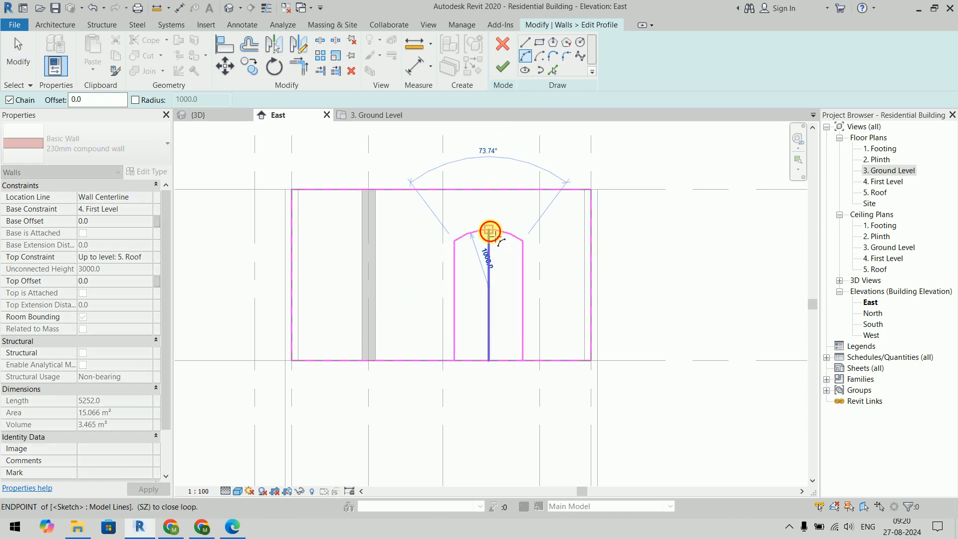
pyautogui.click(488, 229)
pyautogui.press('Escape')
pyautogui.press('Escape')
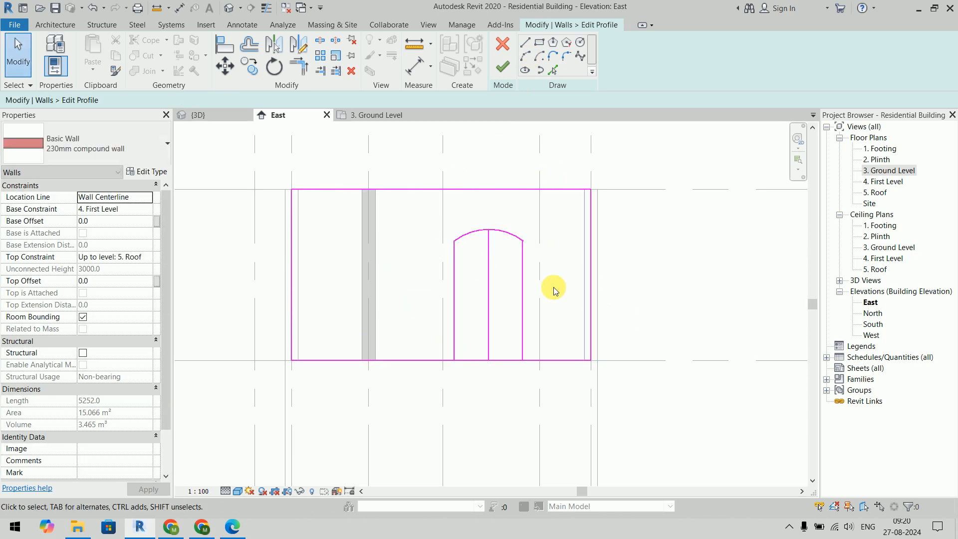
pyautogui.click(489, 285)
pyautogui.press('Delete')
# Try to finish the arched profile sketch with the base line unbroken, and continue sketching
pyautogui.click(511, 72)
pyautogui.moveTo(780, 392); pyautogui.dragTo(744, 236)
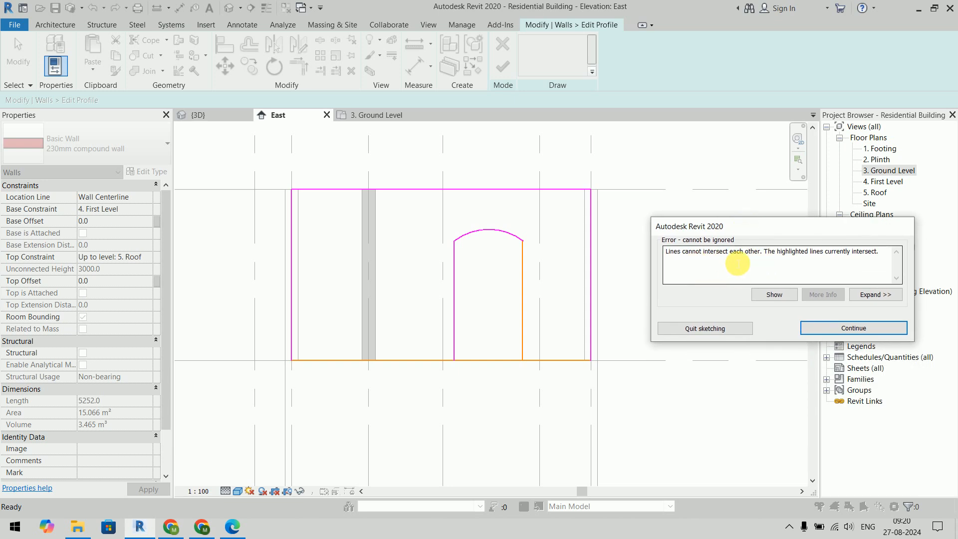
pyautogui.click(839, 327)
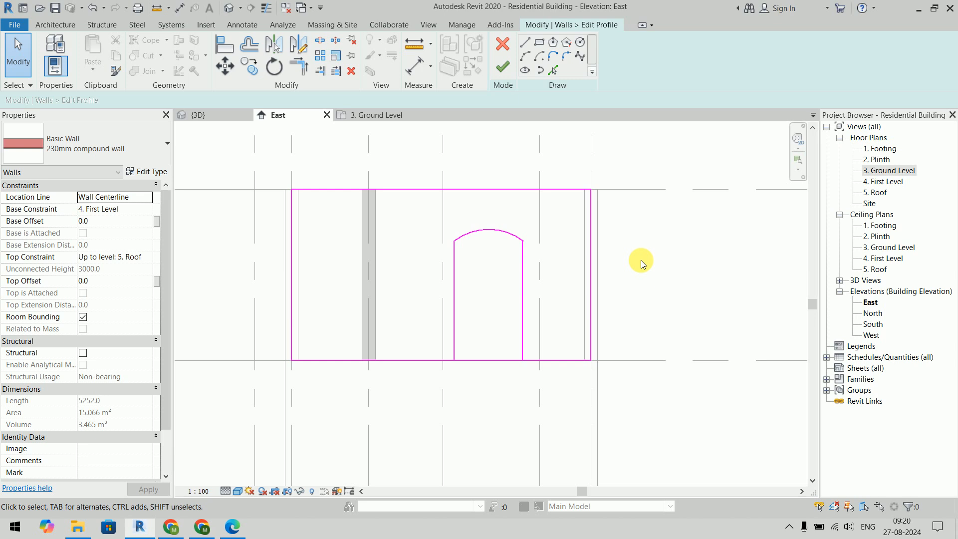
# Split the profile's base line at a point between the arch's two vertical sides
pyautogui.press('s')
pyautogui.press('l')
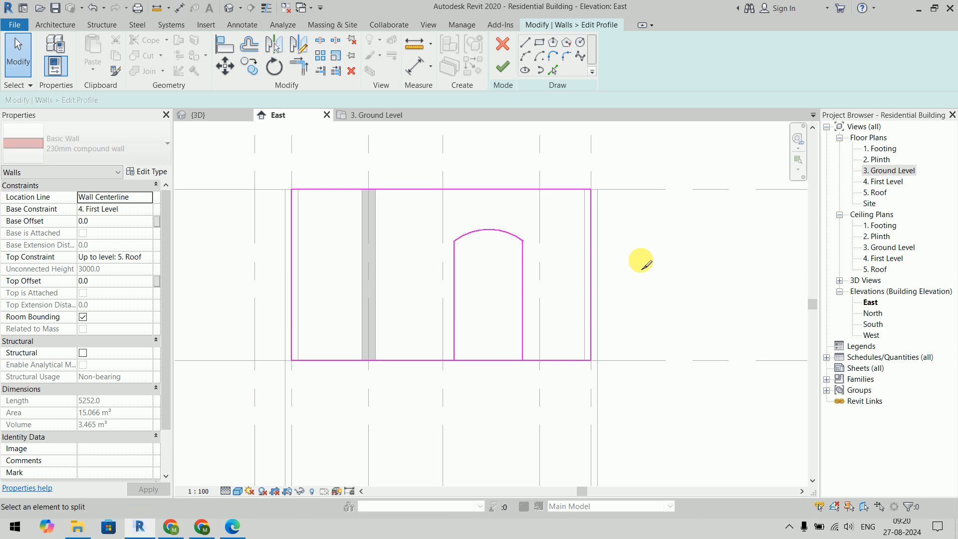
pyautogui.click(486, 360)
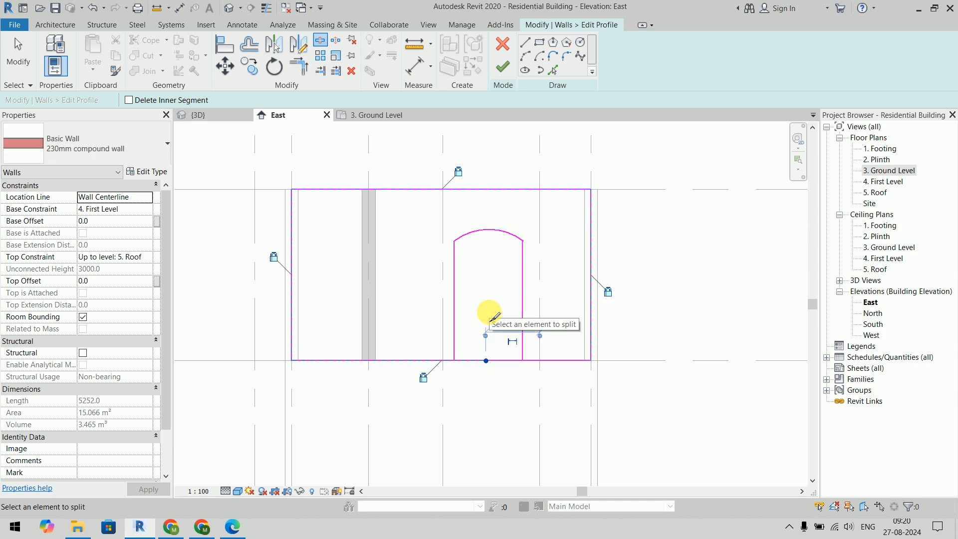
pyautogui.press('Escape')
# Pull both halves of the split base line back to the arch's vertical sides, leaving the opening's base open
pyautogui.click(434, 360)
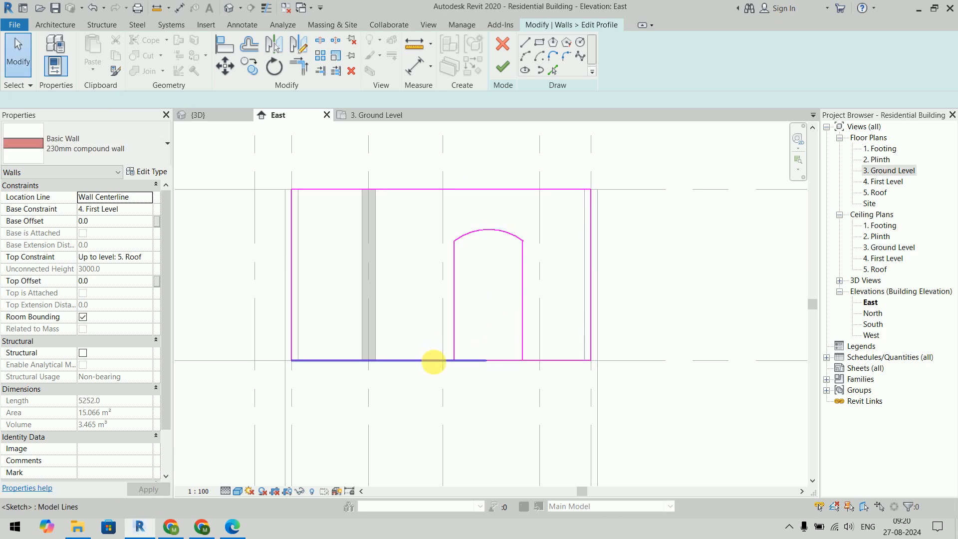
pyautogui.click(493, 387)
pyautogui.scroll(3, 487, 380)
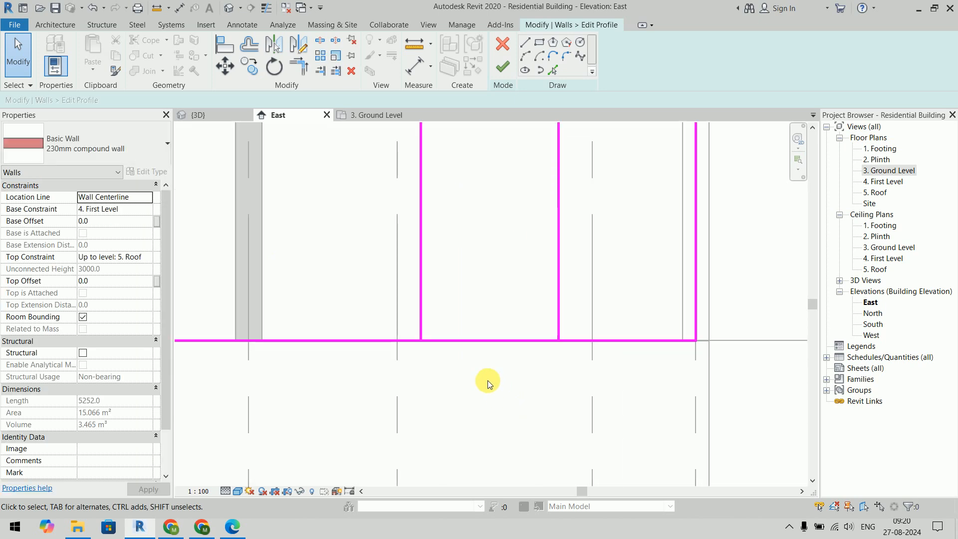
pyautogui.click(458, 340)
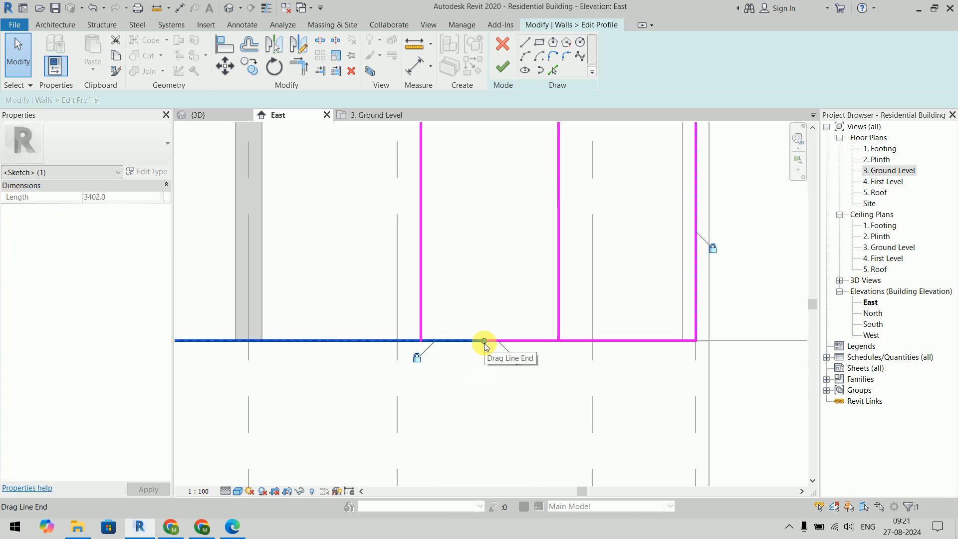
pyautogui.moveTo(486, 339); pyautogui.dragTo(423, 342)
pyautogui.click(454, 383)
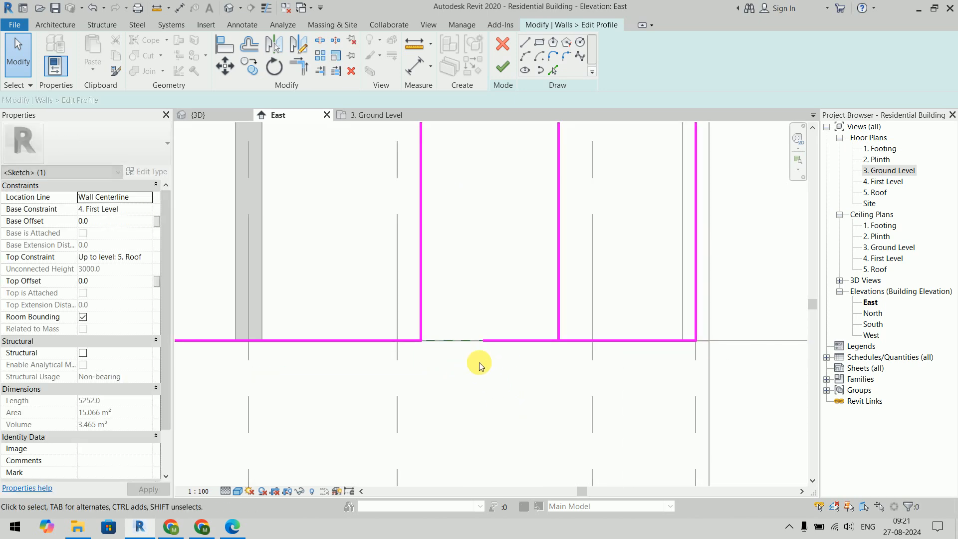
pyautogui.click(489, 345)
pyautogui.moveTo(484, 341); pyautogui.dragTo(560, 342)
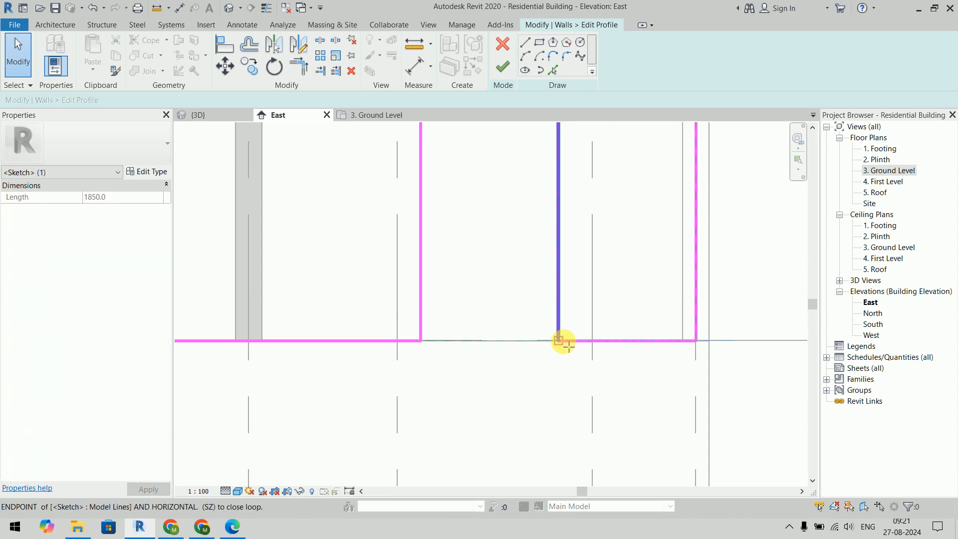
pyautogui.click(550, 376)
pyautogui.scroll(-5, 549, 375)
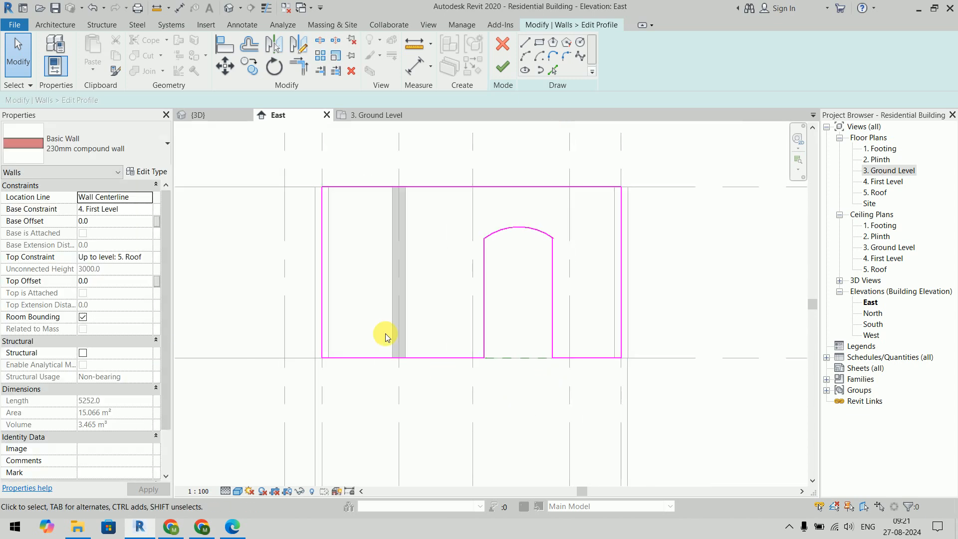
# Finish the wall profile and view the arched opening in 3D
pyautogui.click(502, 66)
pyautogui.click(653, 147)
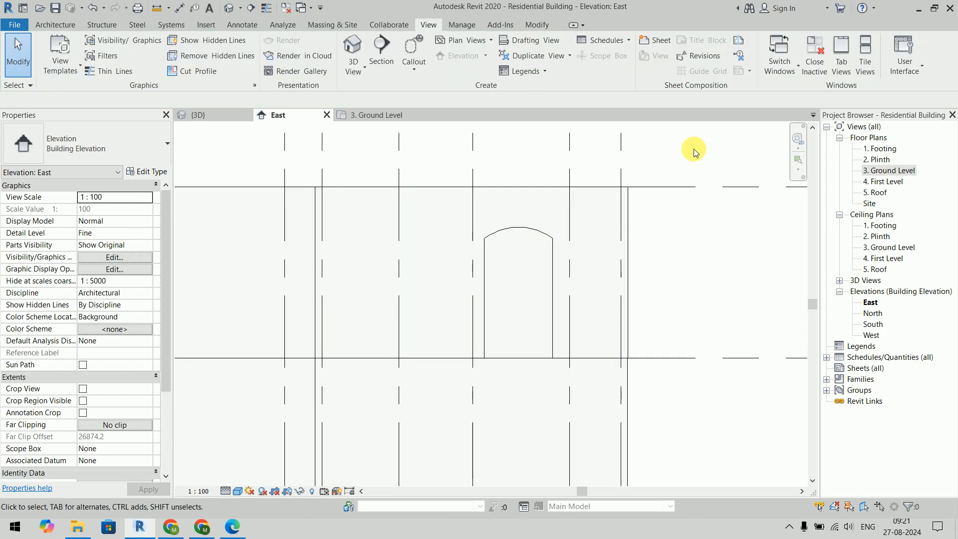
pyautogui.click(234, 114)
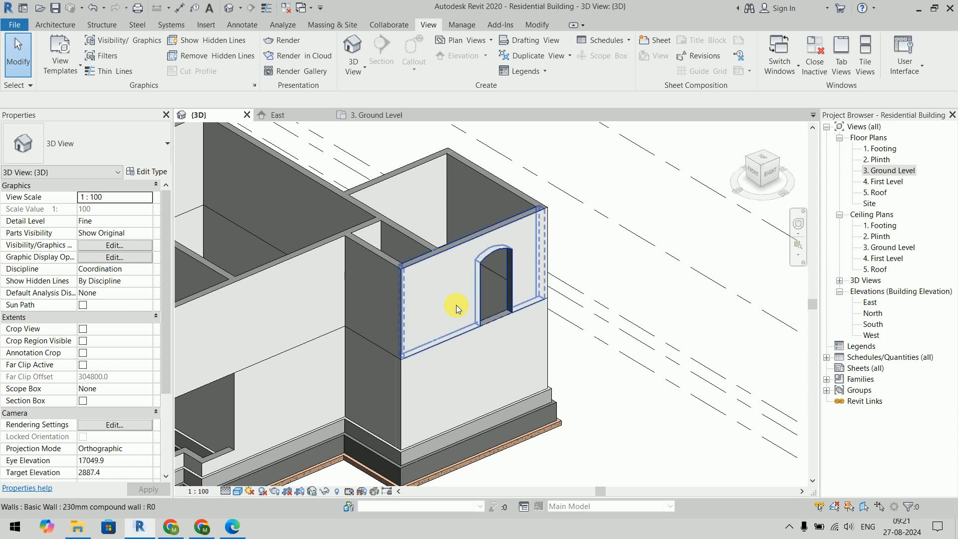
pyautogui.click(609, 178)
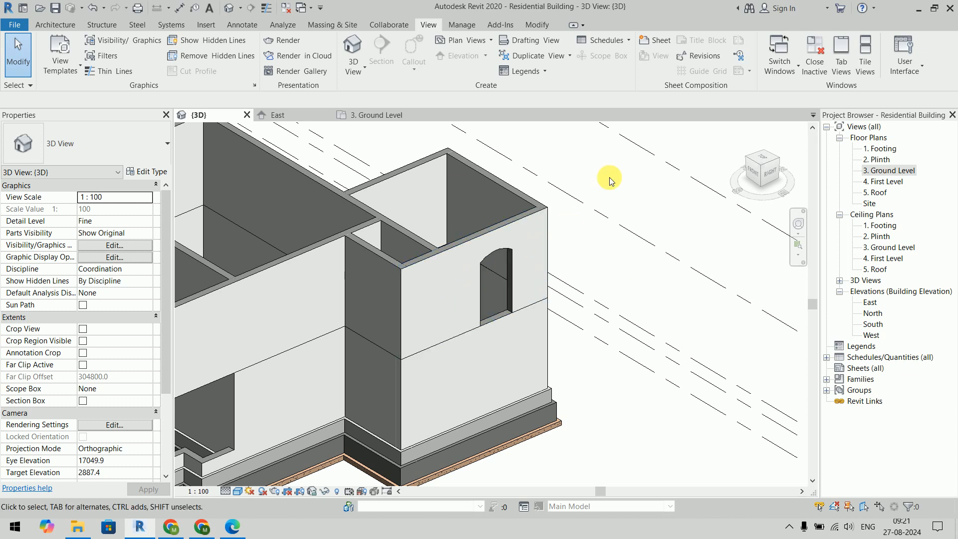
# Reset the first-floor end wall's profile to remove the arched opening, and view the whole building in 3D from above
pyautogui.click(505, 292)
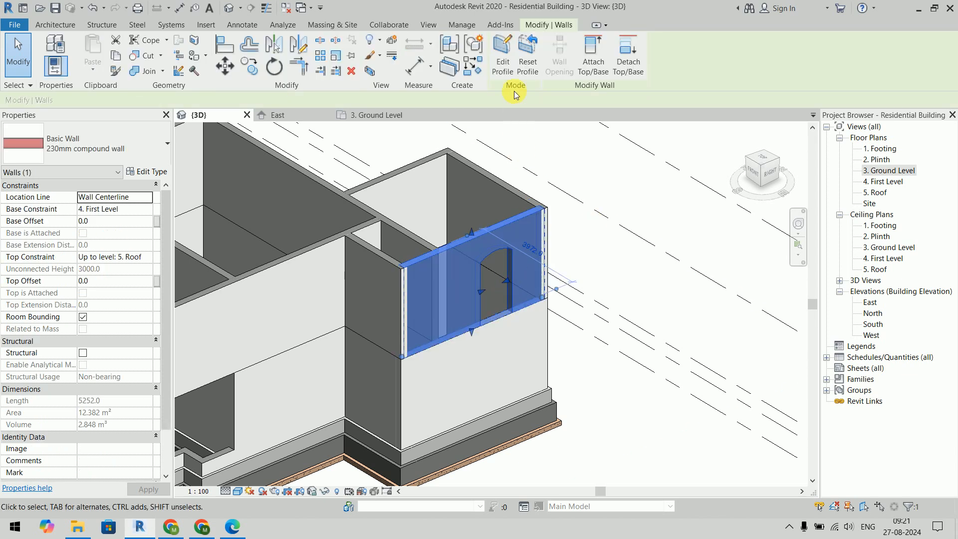
pyautogui.click(605, 184)
pyautogui.scroll(-4, 613, 196)
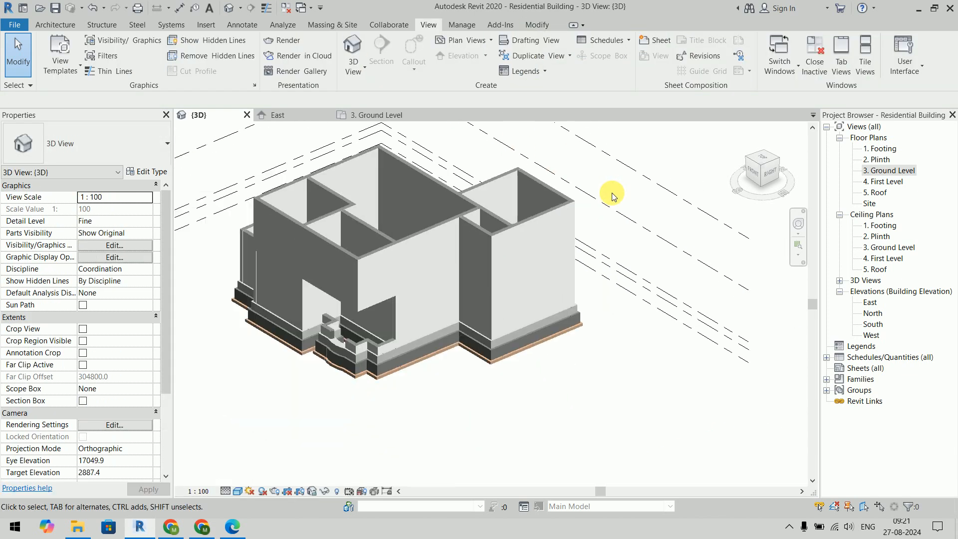
pyautogui.keyDown('shift'); pyautogui.moveTo(613, 196); pyautogui.dragTo(632, 207, button='middle'); pyautogui.keyUp('shift')
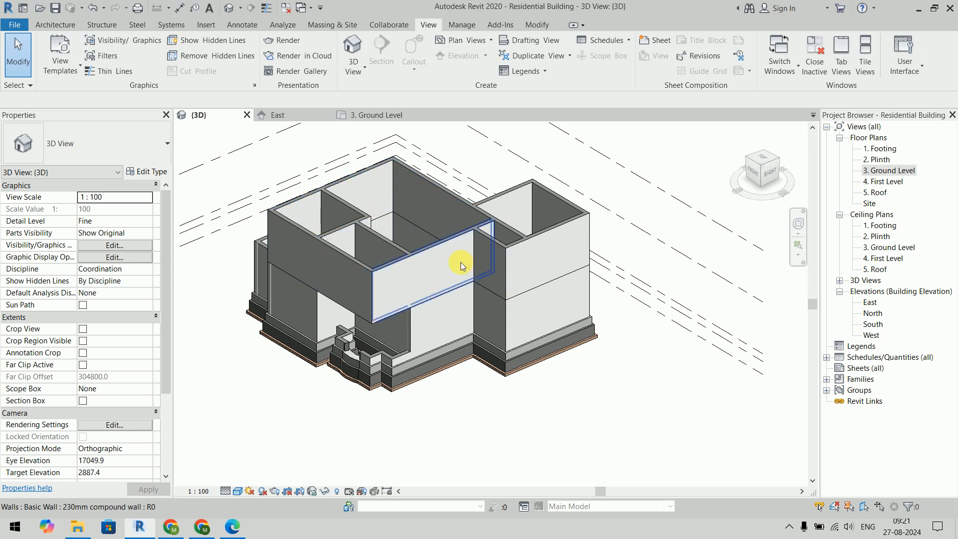
pyautogui.keyDown('shift'); pyautogui.moveTo(429, 239); pyautogui.dragTo(455, 358, button='middle'); pyautogui.keyUp('shift')
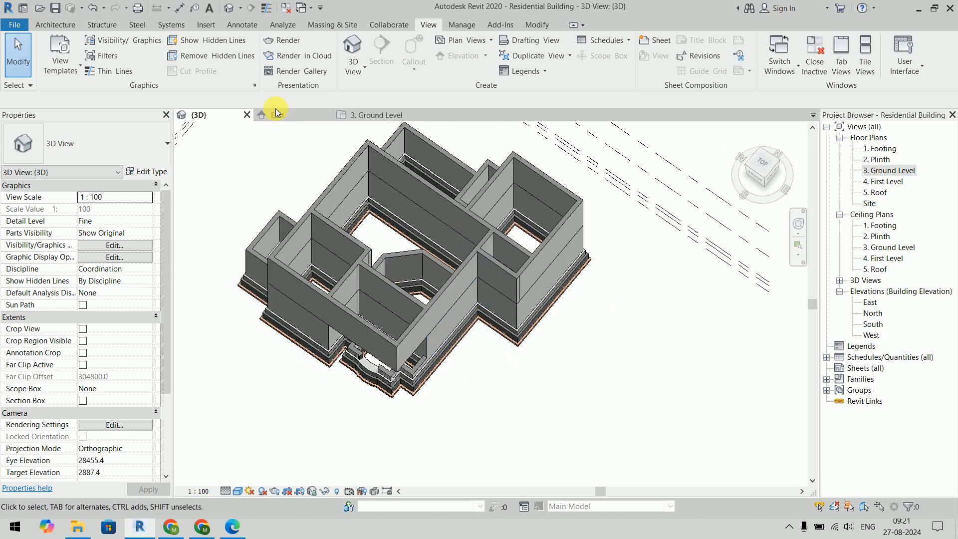
# Open the 3. Ground Level floor plan around the room with the angled corner wall
pyautogui.click(384, 115)
pyautogui.scroll(-2, 456, 379)
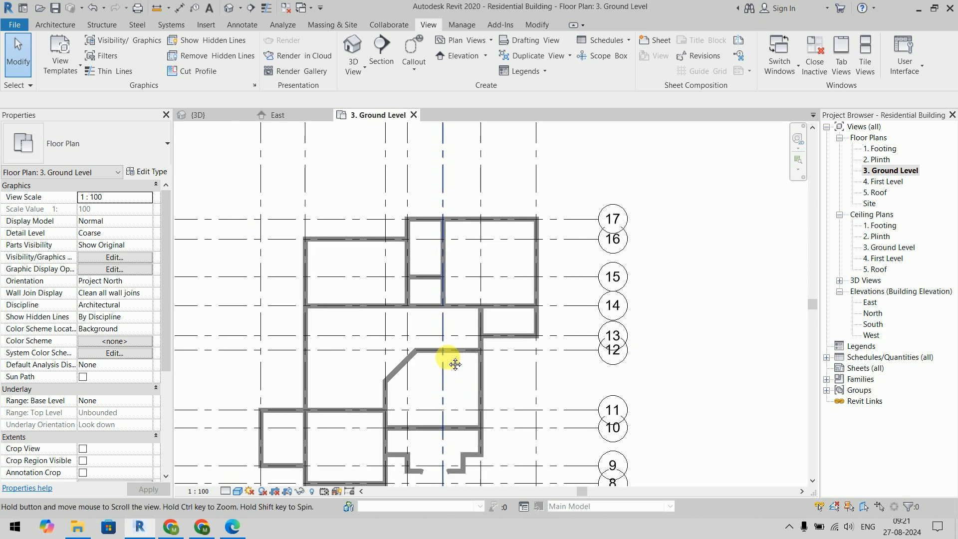
pyautogui.scroll(5, 455, 295)
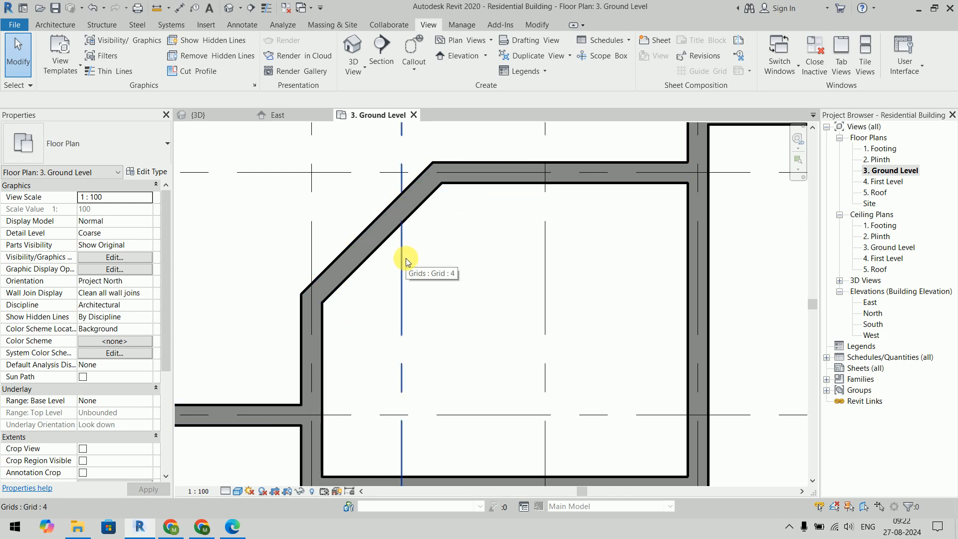
pyautogui.scroll(-2, 406, 258)
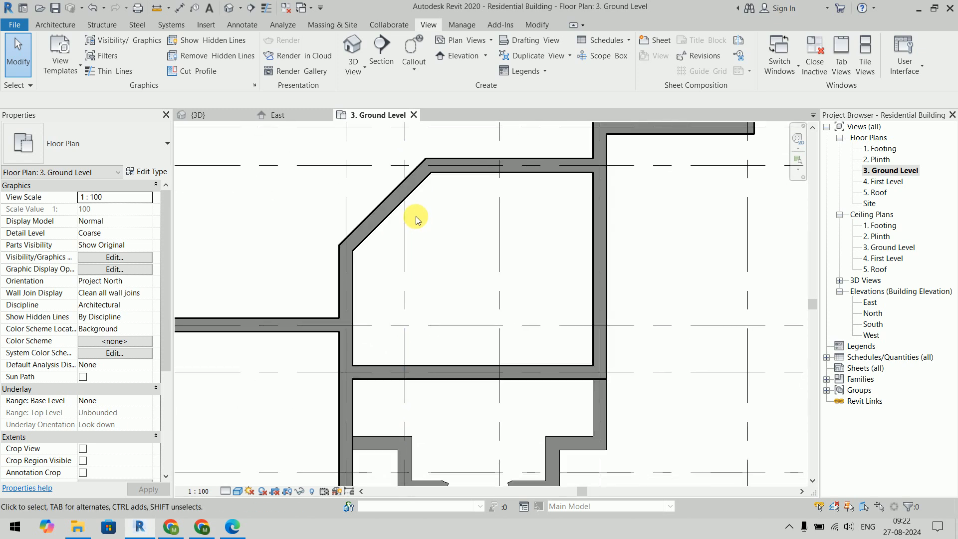
# Remove the Section command from the Quick Access Toolbar and add it back
pyautogui.click(56, 25)
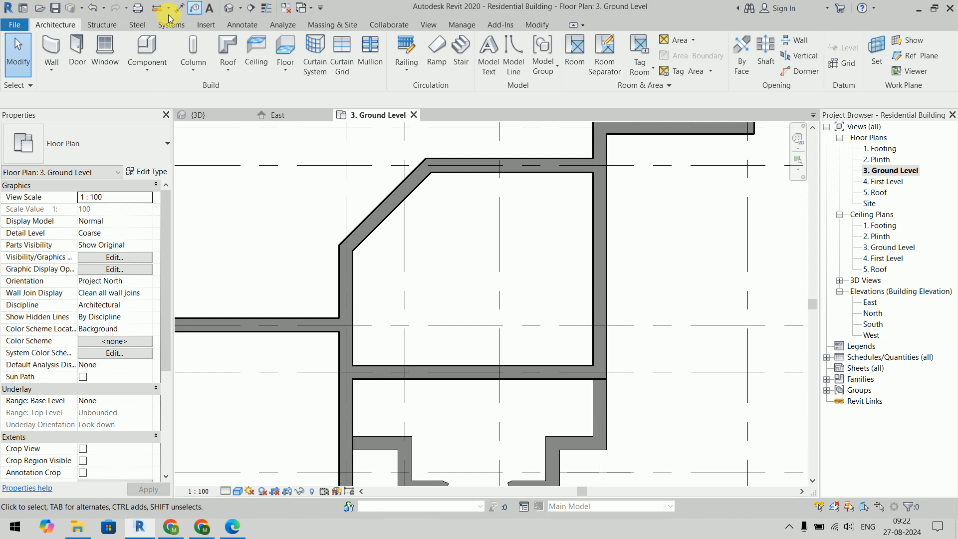
pyautogui.rightClick(252, 14)
pyautogui.click(266, 22)
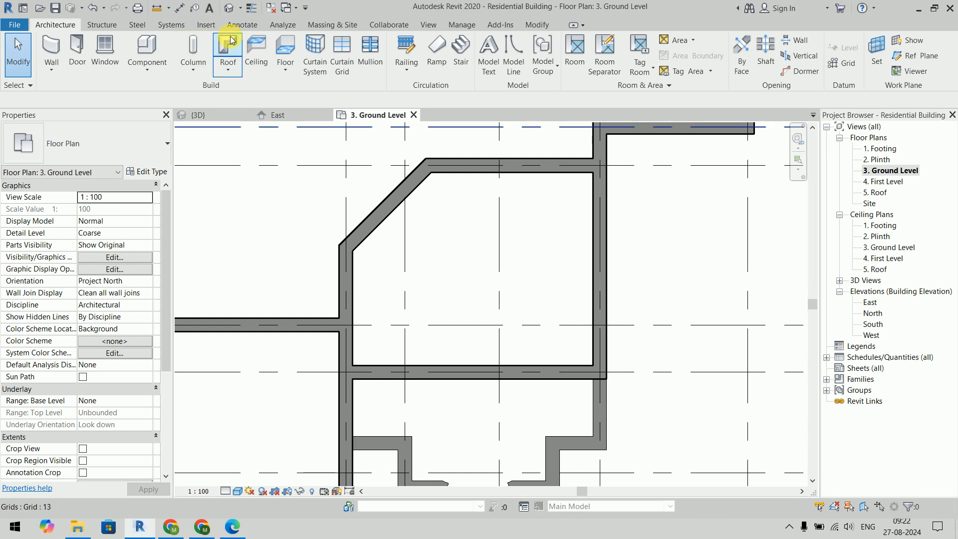
pyautogui.click(429, 25)
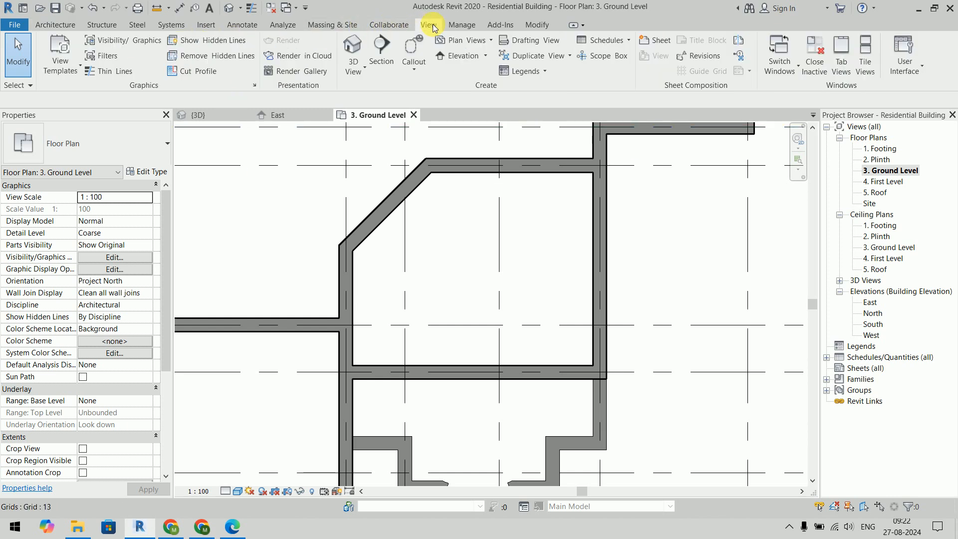
pyautogui.rightClick(380, 55)
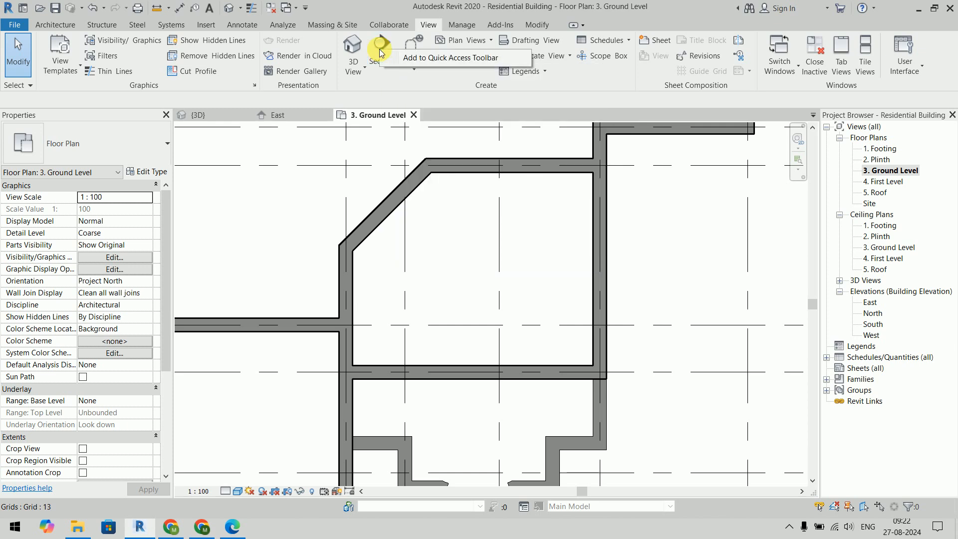
pyautogui.click(469, 59)
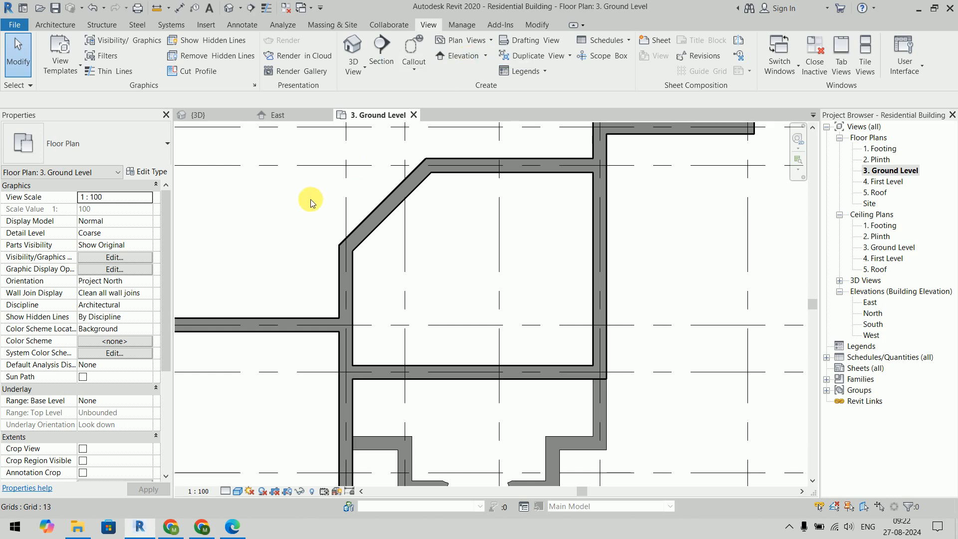
pyautogui.click(55, 25)
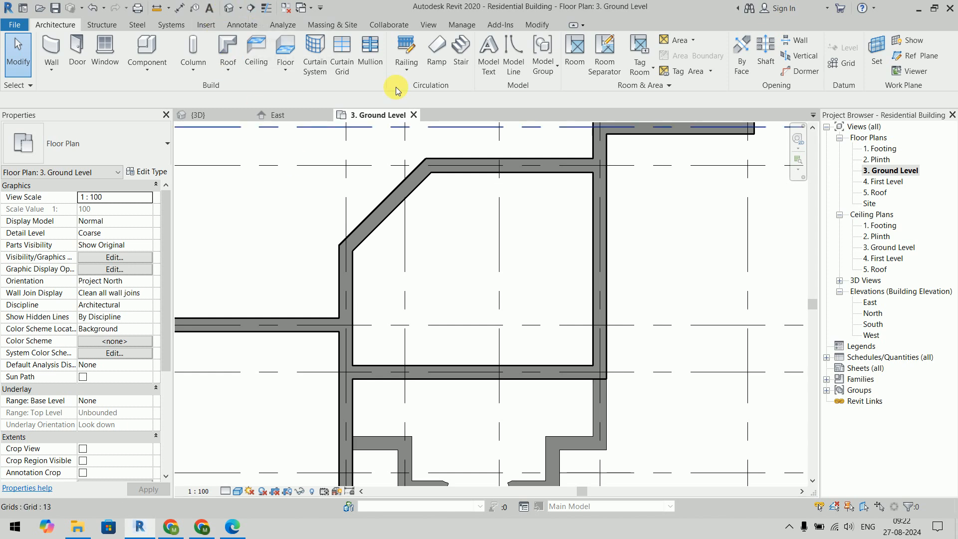
pyautogui.click(428, 24)
pyautogui.rightClick(388, 64)
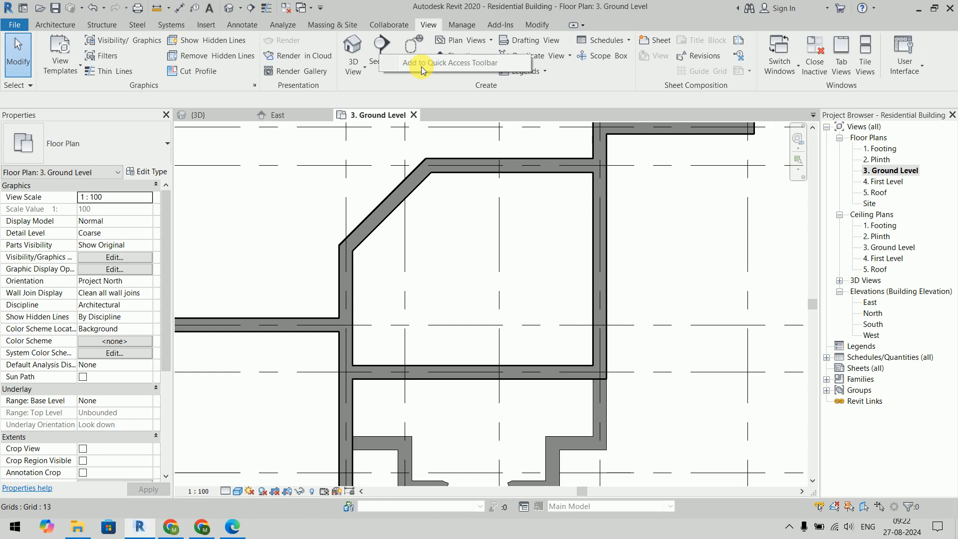
pyautogui.click(286, 211)
pyautogui.click(66, 27)
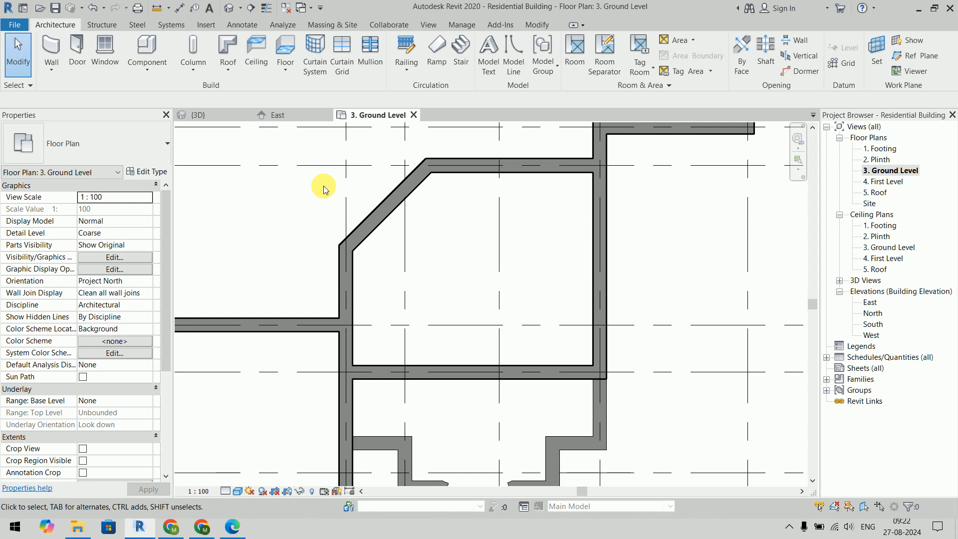
# Draw a building section line at 45° across the room, parallel to the angled corner wall and looking toward it
pyautogui.click(251, 8)
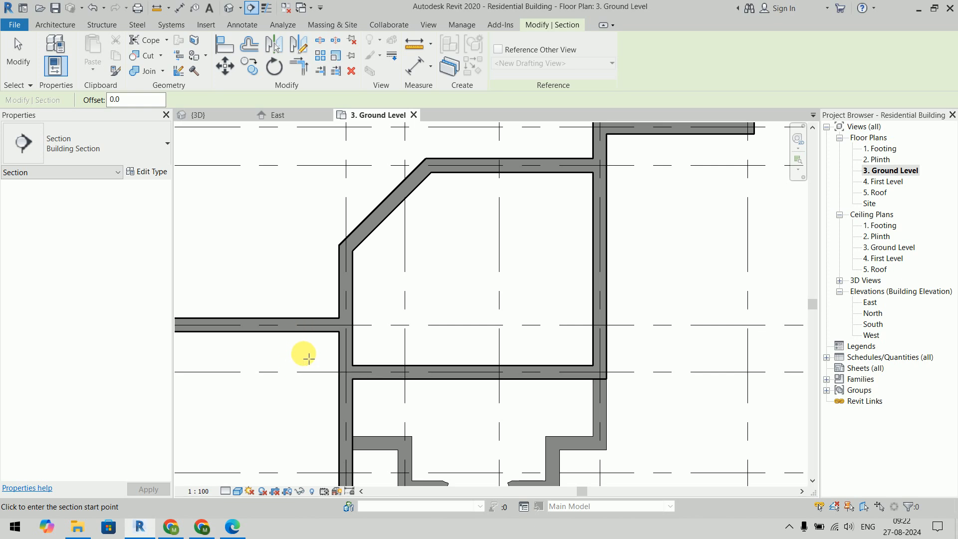
pyautogui.scroll(-2, 308, 358)
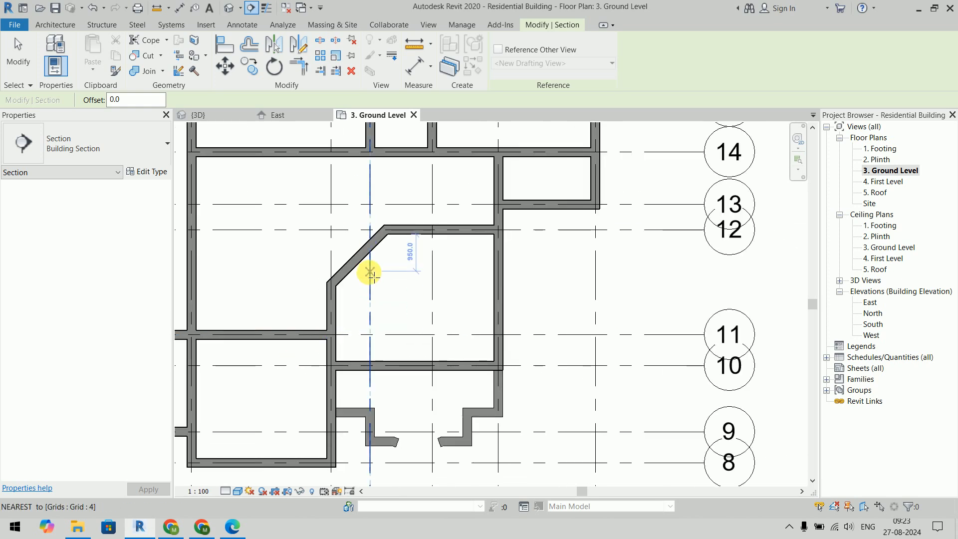
pyautogui.click(315, 358)
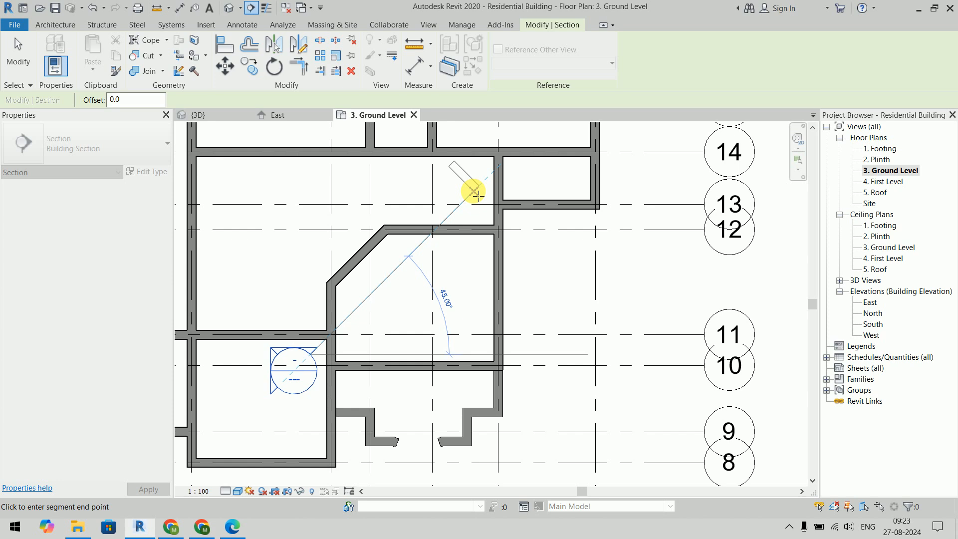
pyautogui.click(467, 193)
pyautogui.scroll(-3, 463, 280)
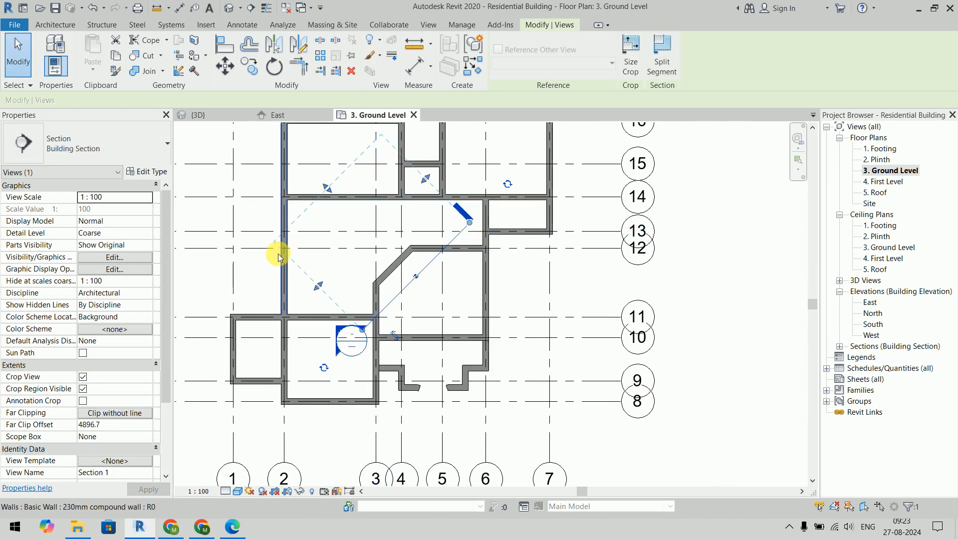
# Reduce the section's view depth to about 2106 mm and pull its side boundaries in around the angled wall
pyautogui.moveTo(327, 188); pyautogui.dragTo(372, 248)
pyautogui.moveTo(451, 205); pyautogui.dragTo(420, 228)
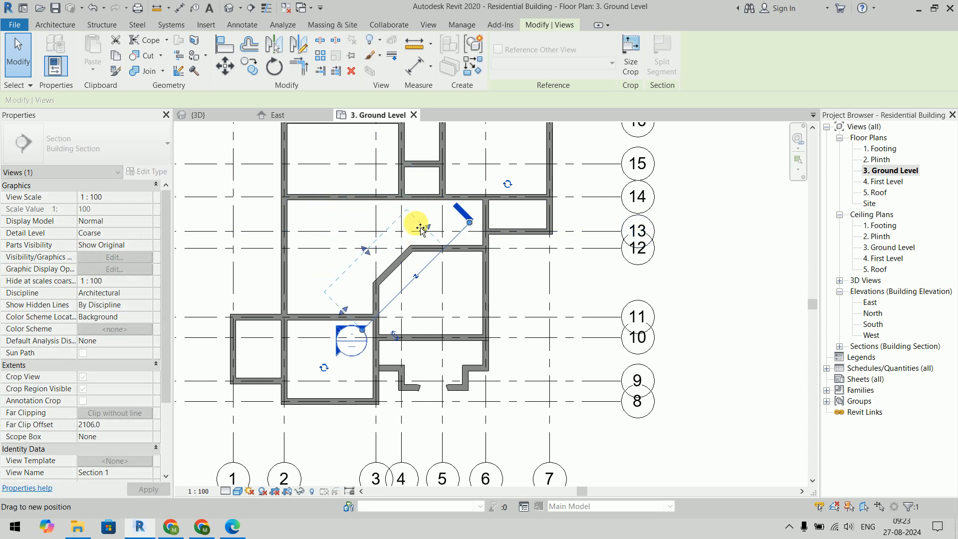
pyautogui.moveTo(343, 310); pyautogui.dragTo(360, 294)
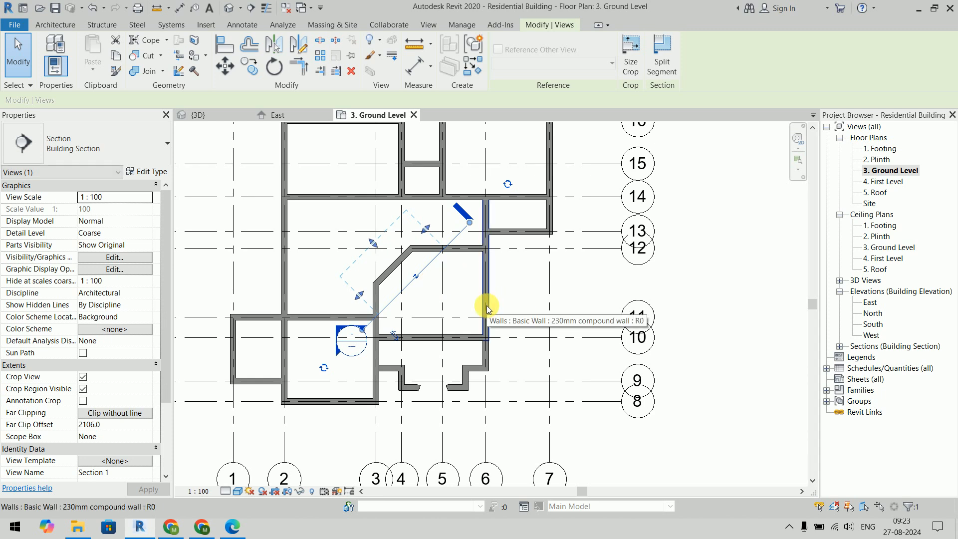
pyautogui.scroll(4, 440, 288)
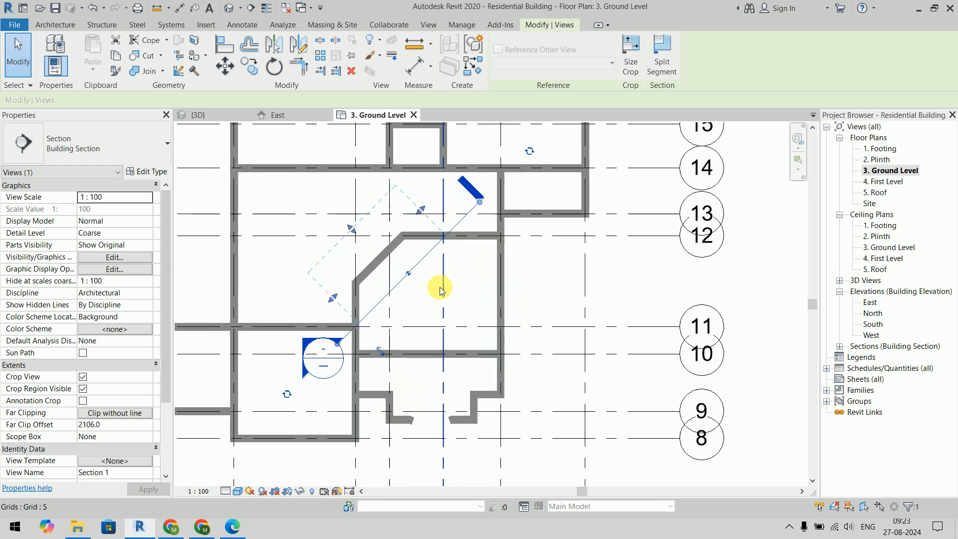
pyautogui.moveTo(468, 275); pyautogui.dragTo(475, 310, button='middle')
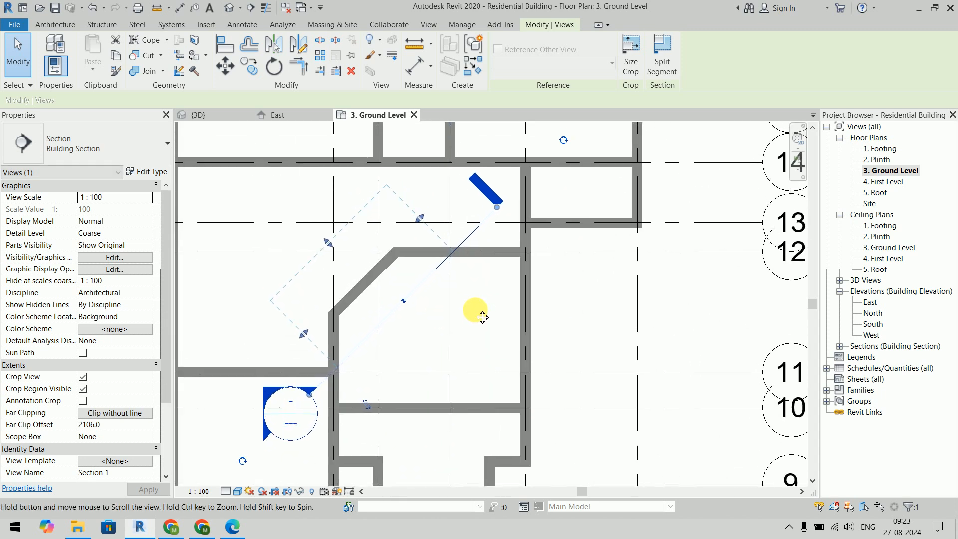
# Open the Section 1 building section view
pyautogui.rightClick(417, 287)
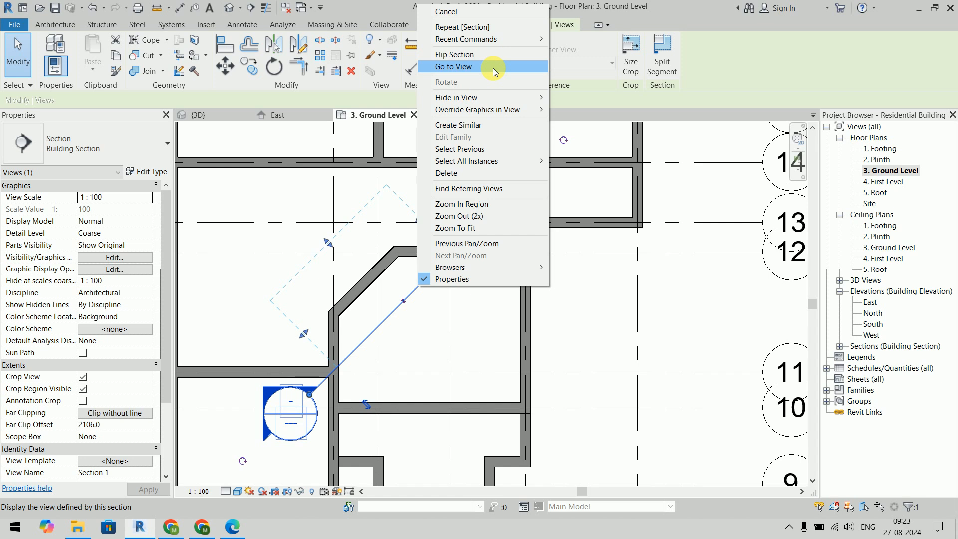
pyautogui.click(652, 373)
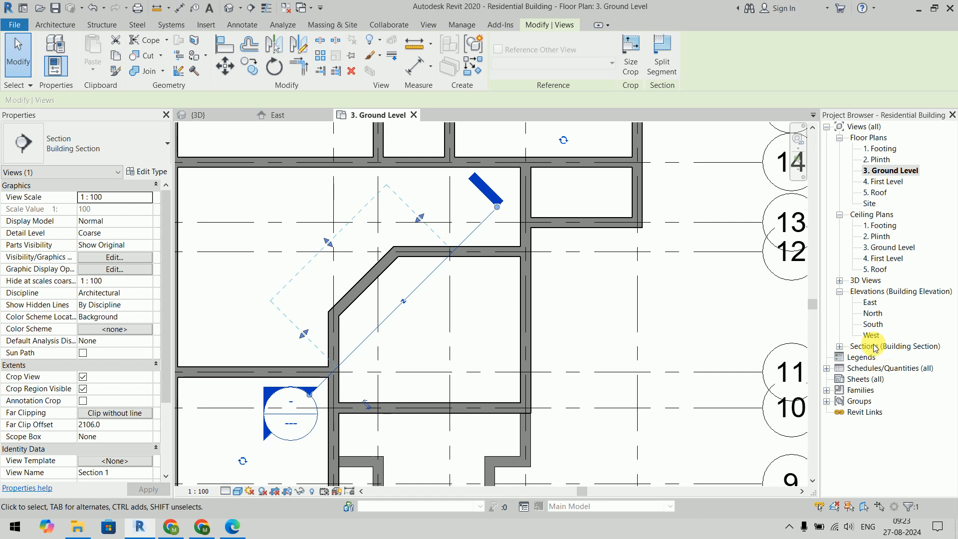
pyautogui.click(840, 346)
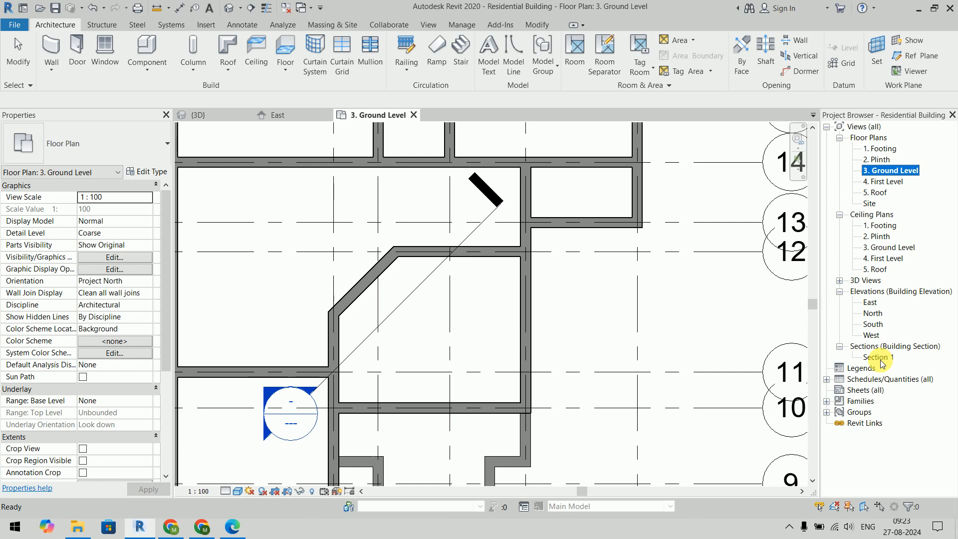
pyautogui.doubleClick(878, 357)
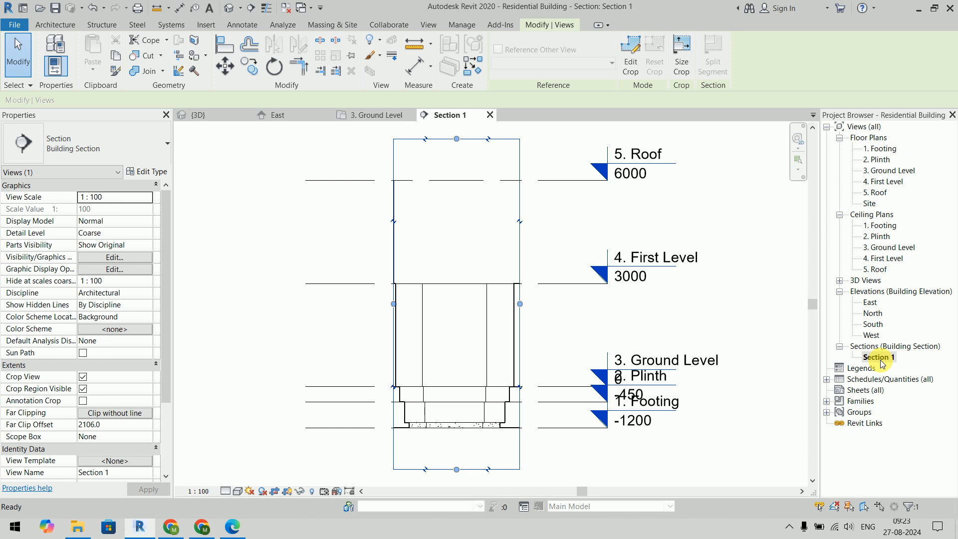
# Select the angled ground-floor wall in the section, check which wall it is in 3D, and return to Section 1
pyautogui.click(460, 289)
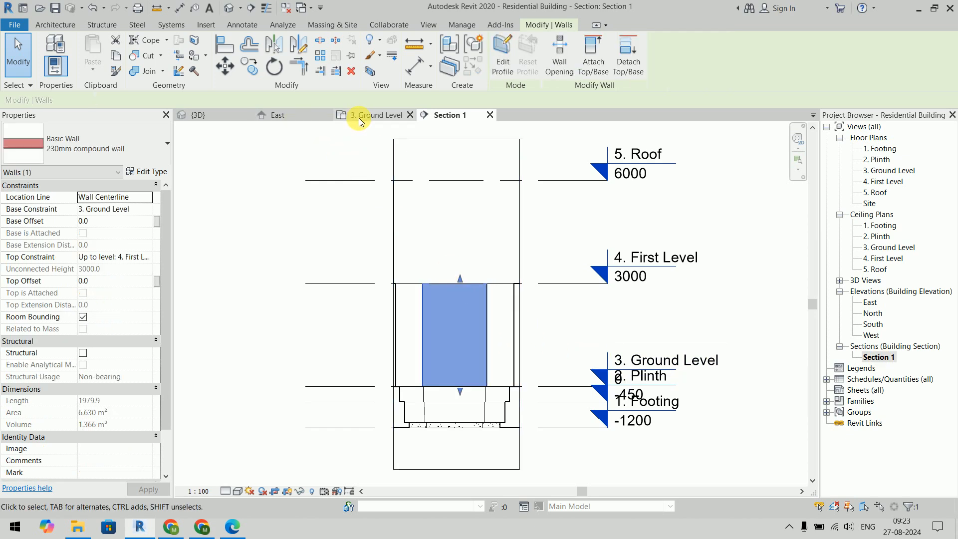
pyautogui.click(224, 116)
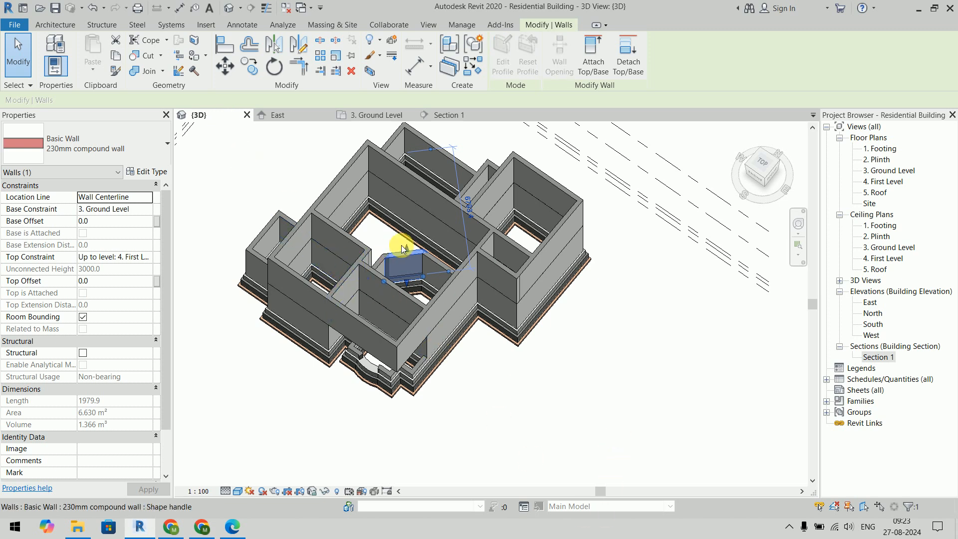
pyautogui.click(447, 118)
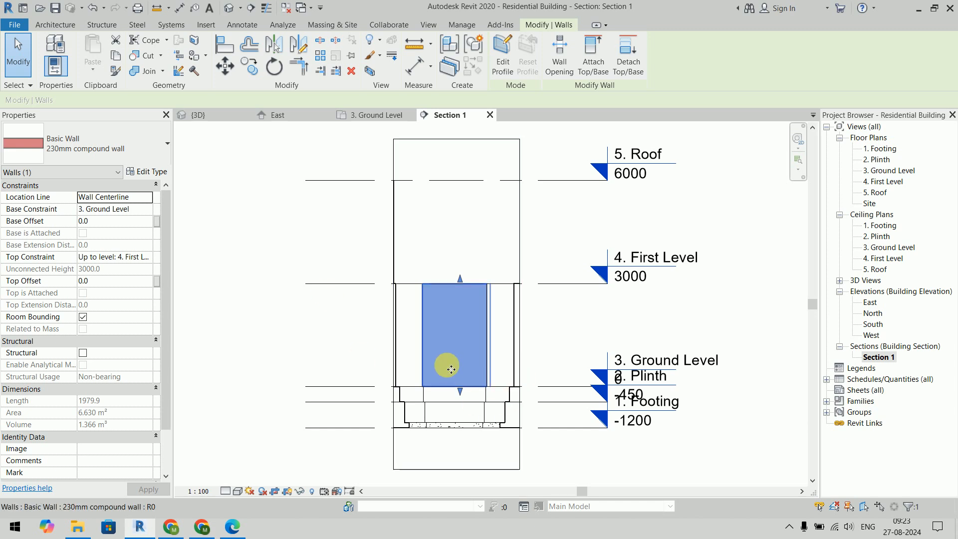
# Start editing the angled wall's profile and draw a 2300 mm vertical line up from the midpoint of its base
pyautogui.scroll(5, 474, 359)
pyautogui.scroll(-1, 479, 374)
pyautogui.moveTo(484, 364); pyautogui.dragTo(480, 316, button='middle')
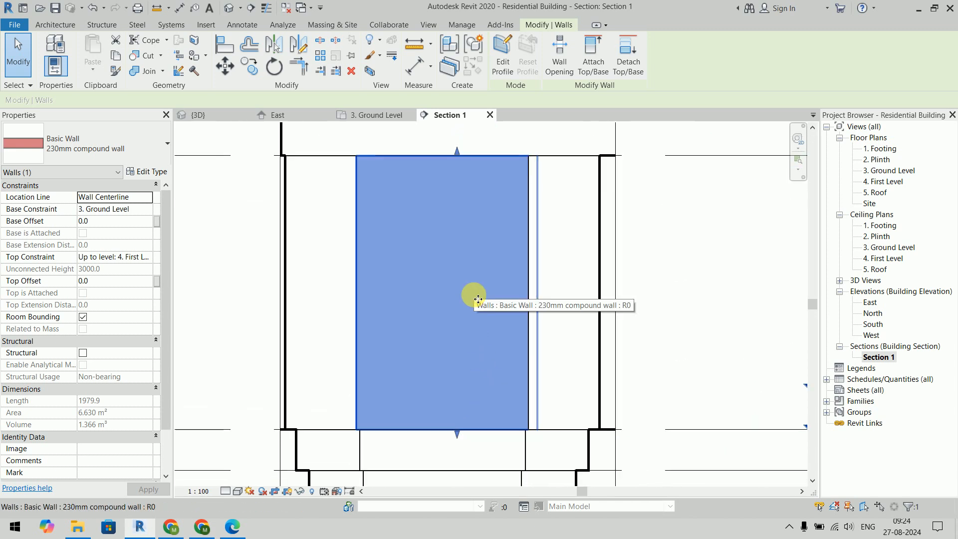
pyautogui.click(502, 55)
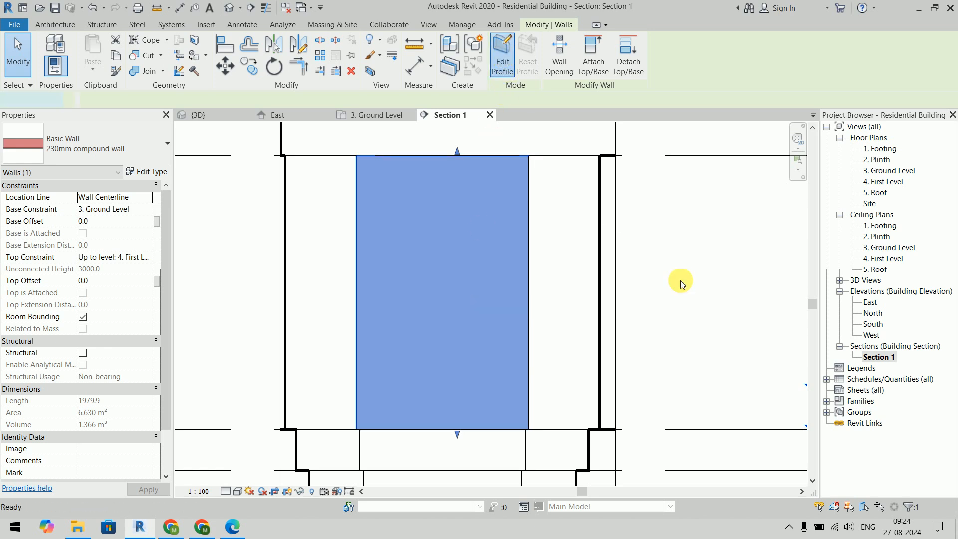
pyautogui.click(524, 43)
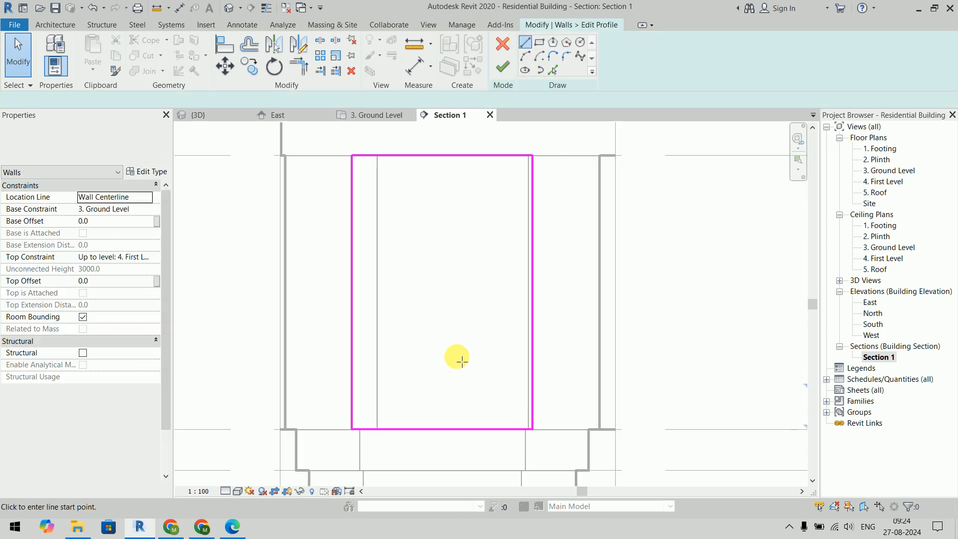
pyautogui.click(442, 429)
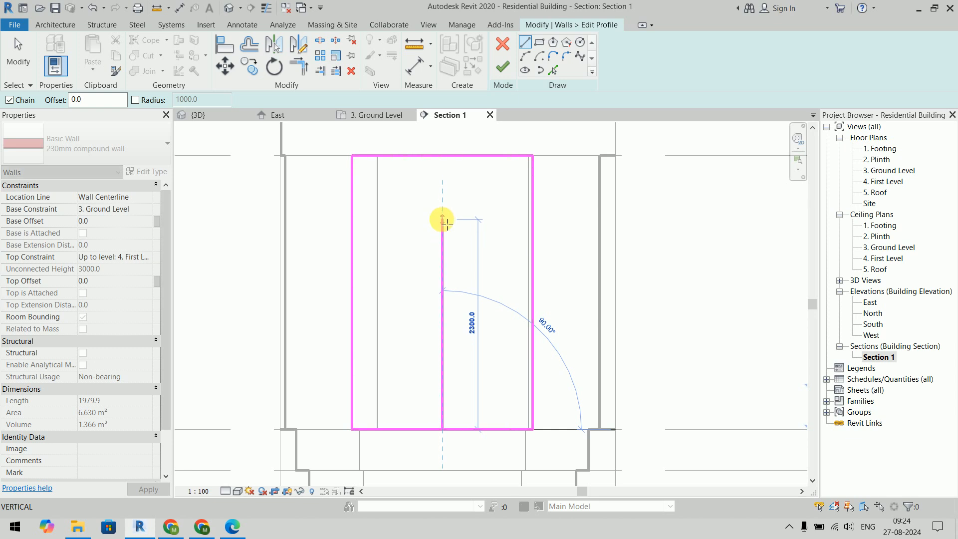
pyautogui.click(442, 220)
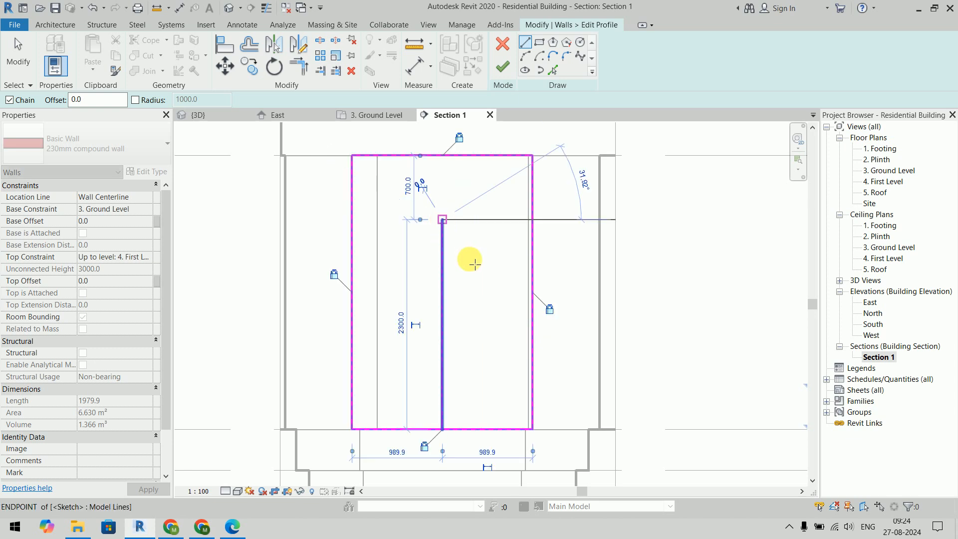
pyautogui.press('Escape')
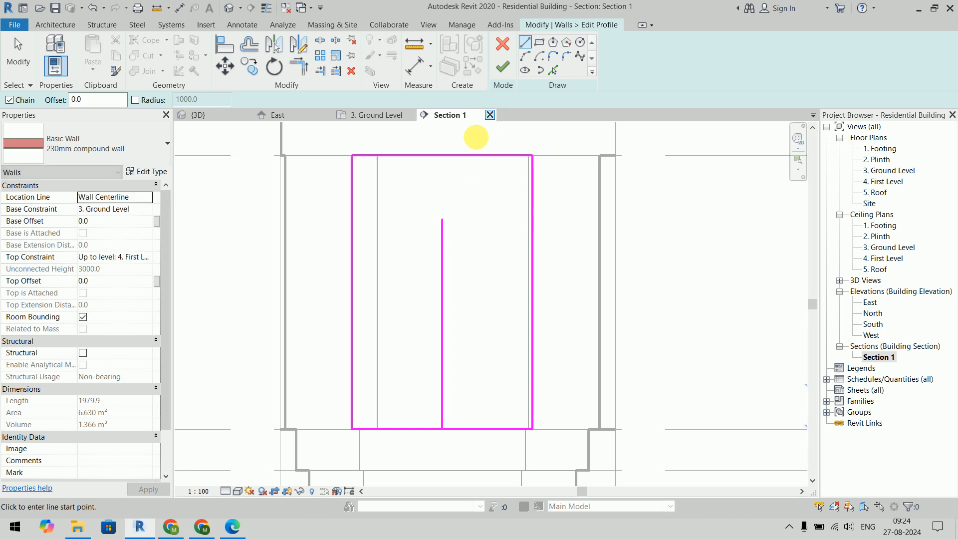
pyautogui.press('Escape')
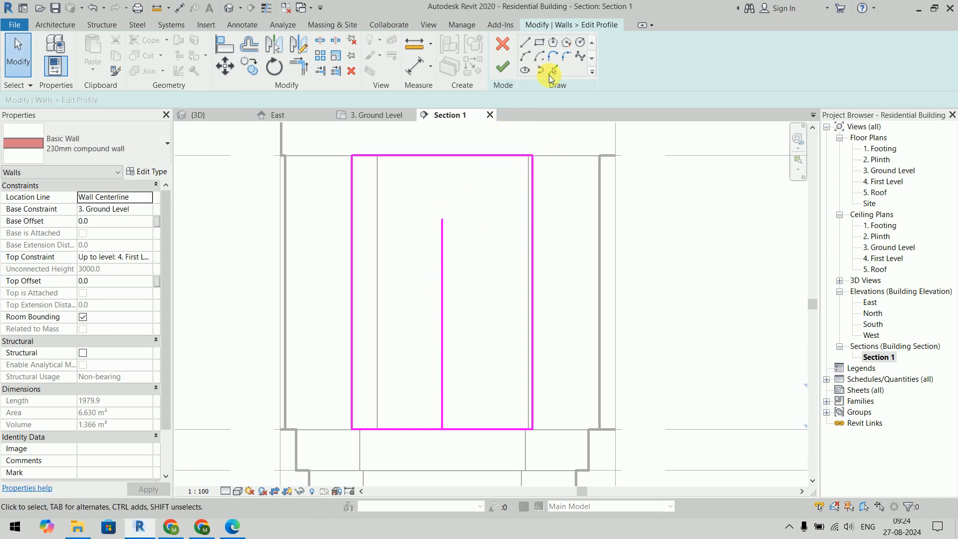
# Offset the vertical centre line 600 mm to both sides using Pick Lines
pyautogui.click(552, 71)
pyautogui.moveTo(39, 105); pyautogui.dragTo(3, 105)
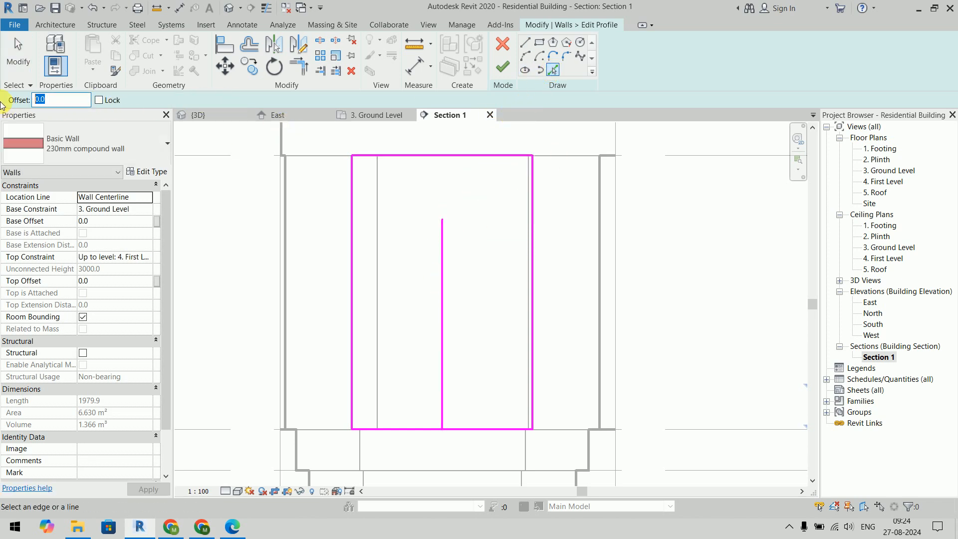
pyautogui.write('600')
pyautogui.press('Return')
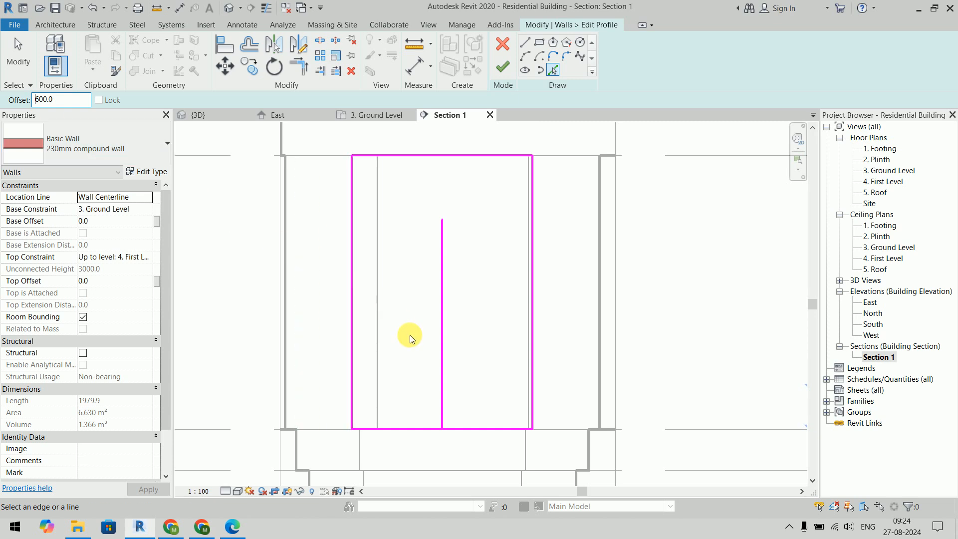
pyautogui.click(439, 357)
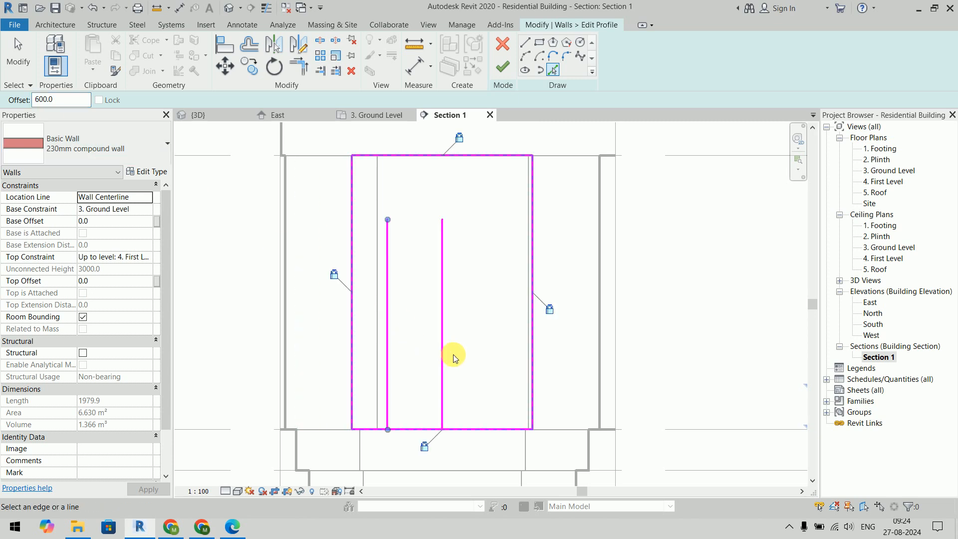
pyautogui.click(444, 359)
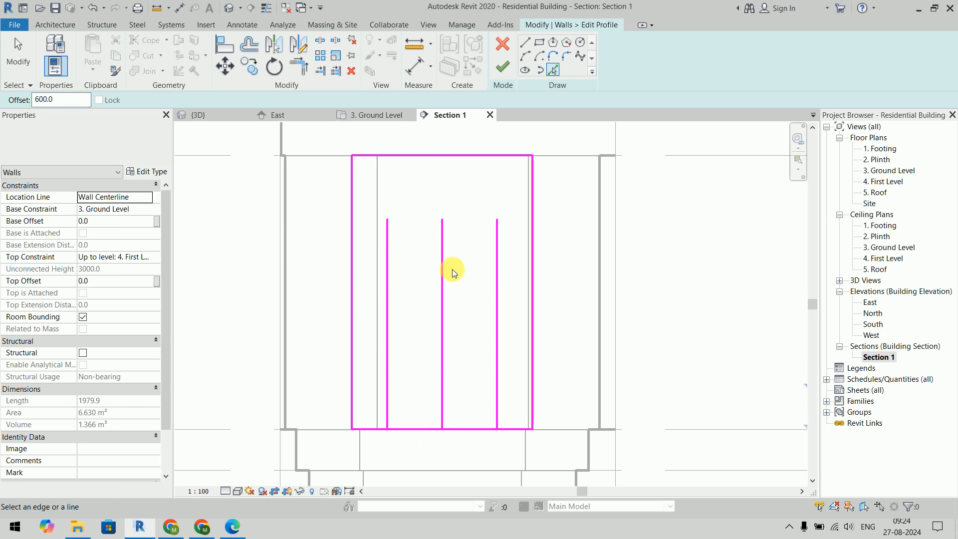
pyautogui.press('Escape')
# Set the length of both side lines of the opening to 2100 mm
pyautogui.click(496, 284)
pyautogui.click(455, 326)
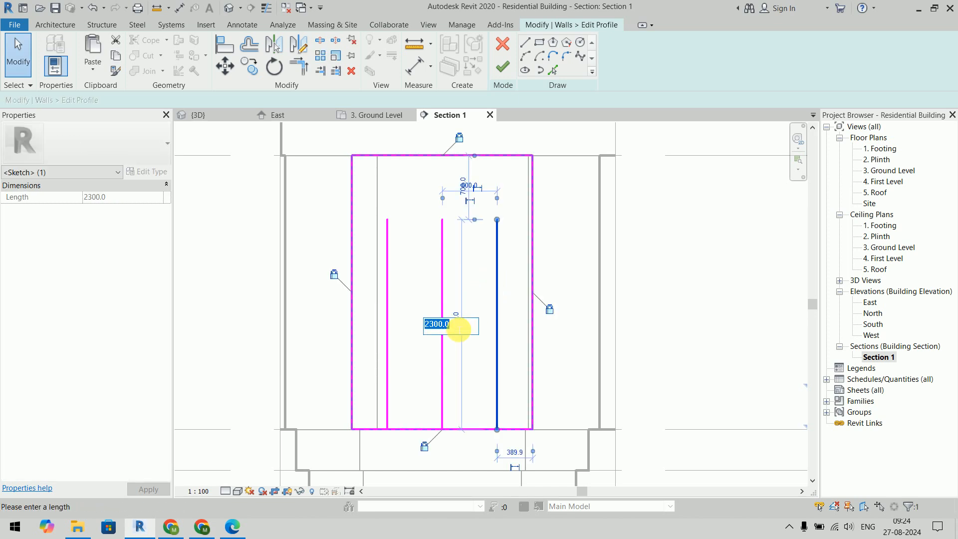
pyautogui.write('2100')
pyautogui.press('Return')
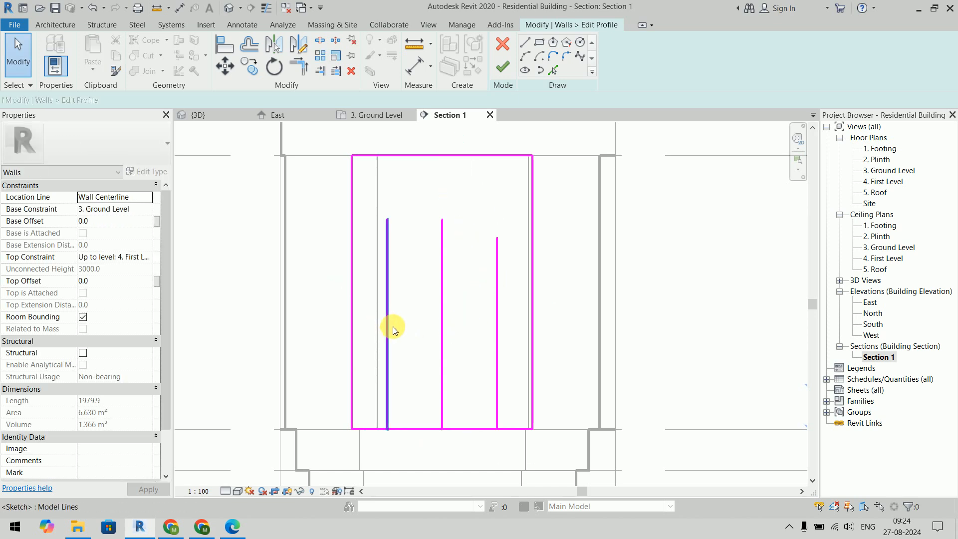
pyautogui.click(387, 326)
pyautogui.click(418, 325)
pyautogui.write('2100')
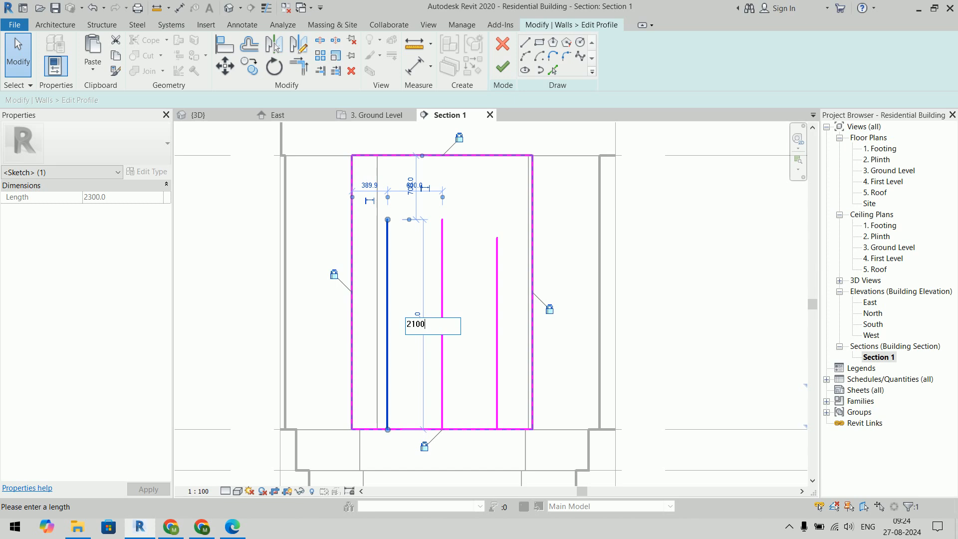
pyautogui.press('Return')
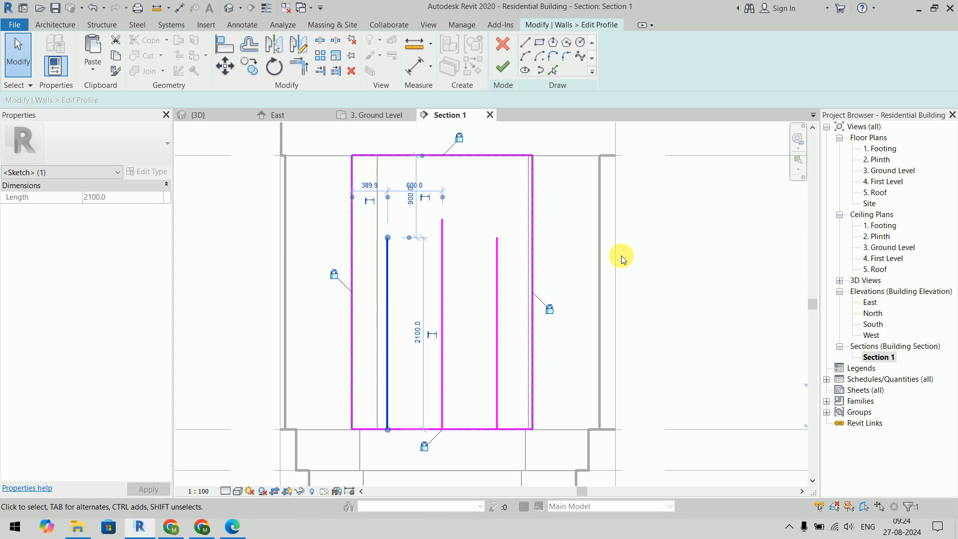
# Set the length of the vertical centre line to 2400 mm
pyautogui.click(441, 276)
pyautogui.click(401, 323)
pyautogui.write('2400')
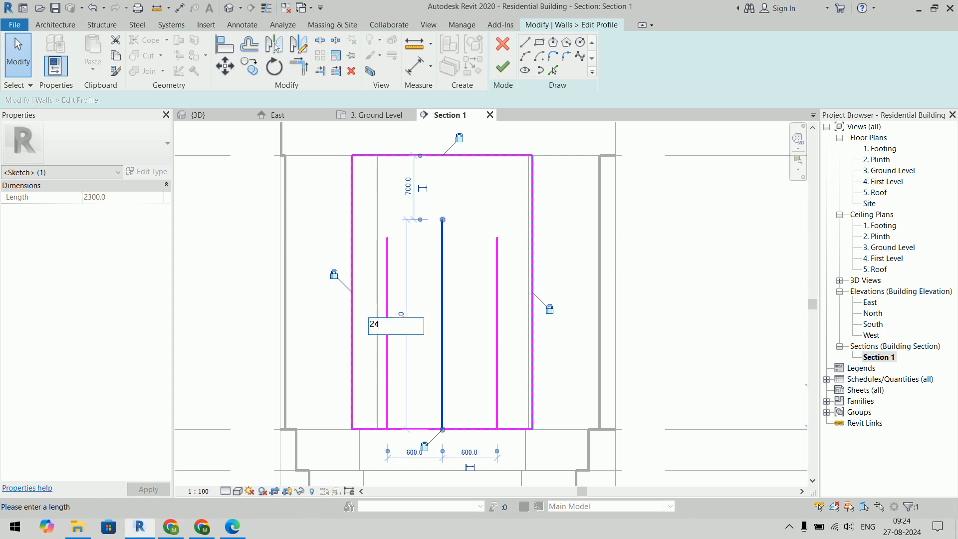
pyautogui.press('Return')
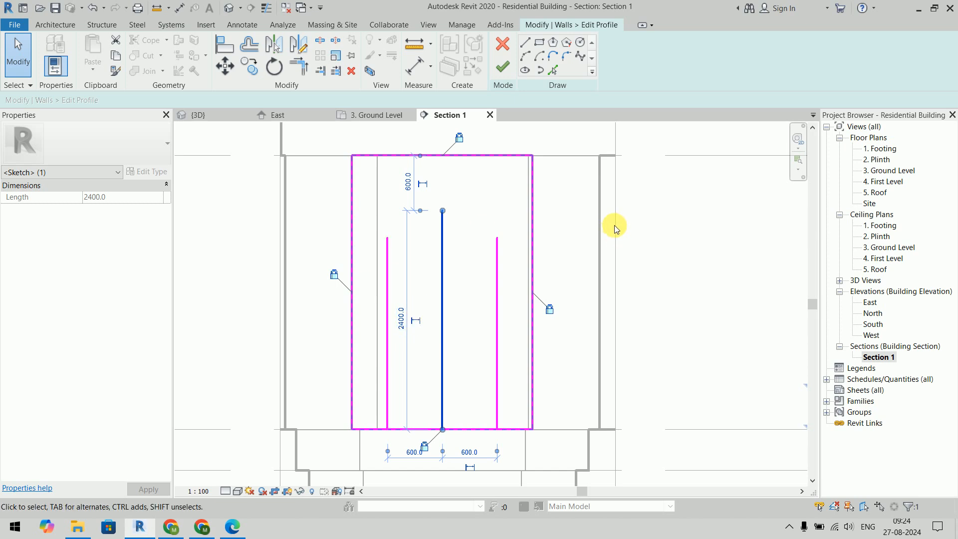
pyautogui.click(493, 200)
# Draw an arc joining the tops of the two side lines through the centre line's upper end, and delete the centre line
pyautogui.click(524, 56)
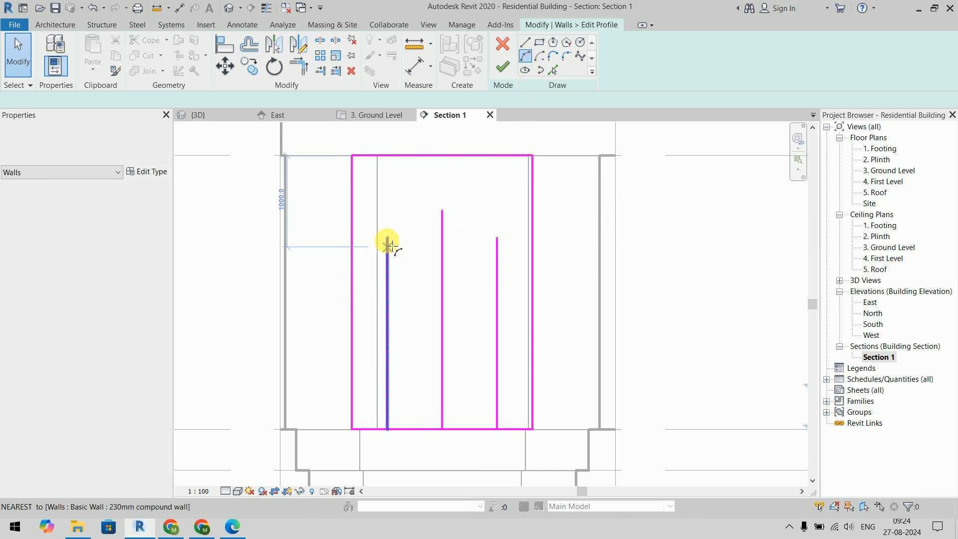
pyautogui.click(388, 238)
pyautogui.click(497, 238)
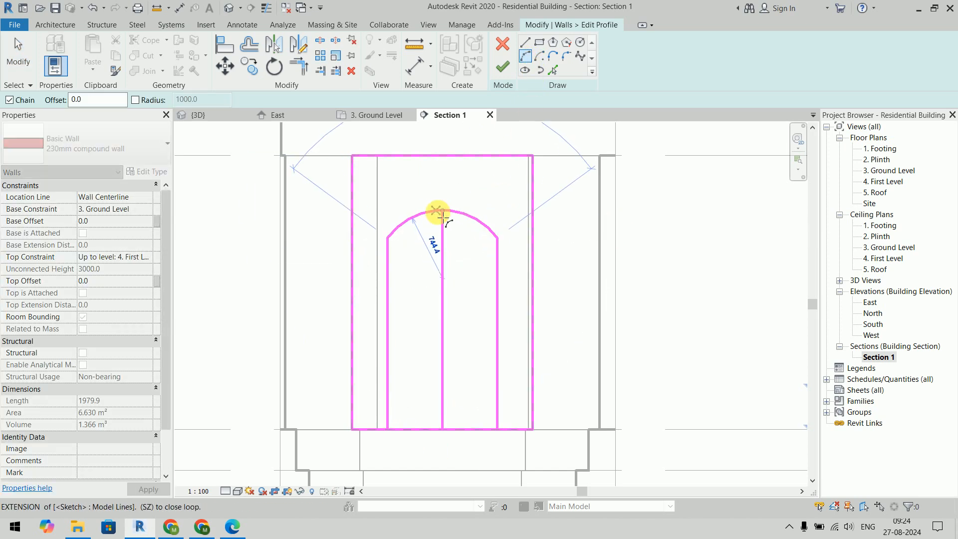
pyautogui.click(442, 210)
pyautogui.press('Escape')
pyautogui.press('Escape')
pyautogui.click(442, 269)
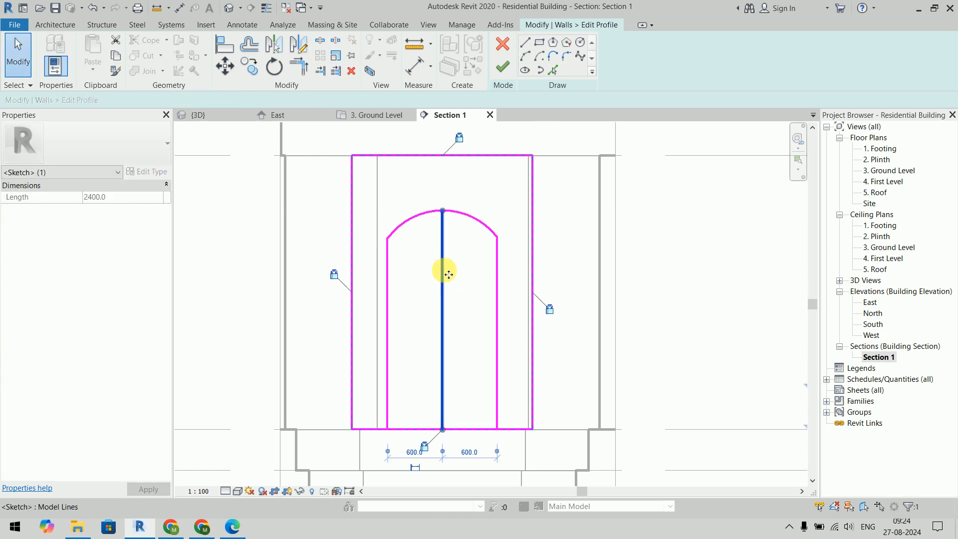
pyautogui.press('Delete')
# Split the profile's base line between the two sides of the arched opening
pyautogui.press('s')
pyautogui.press('l')
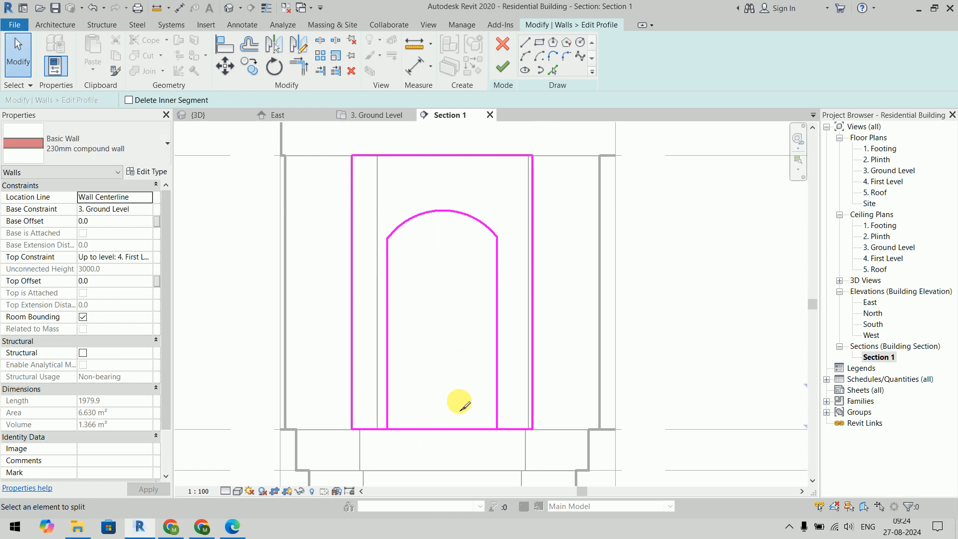
pyautogui.click(435, 430)
pyautogui.press('Escape')
pyautogui.press('Escape')
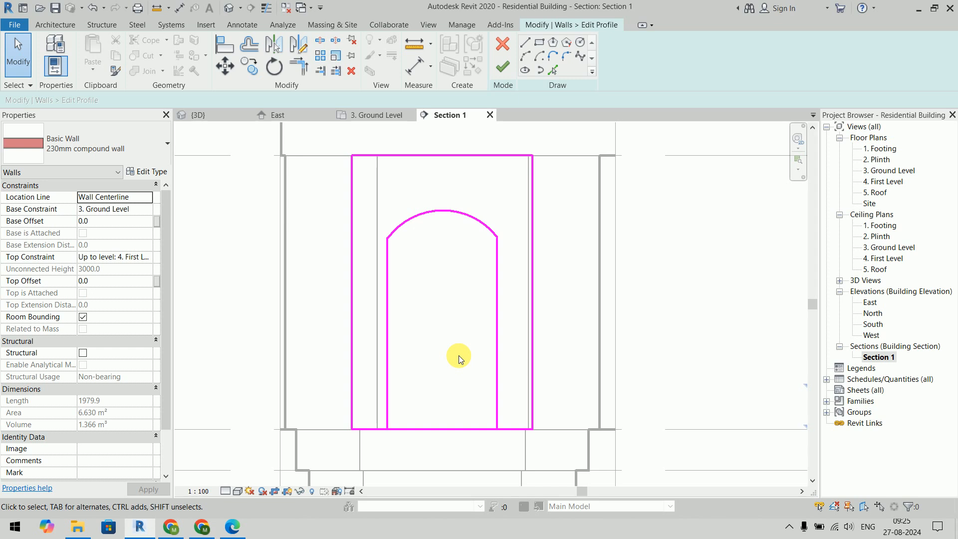
# Trim both side lines of the opening to the outer pieces of the split base line
pyautogui.press('t')
pyautogui.press('r')
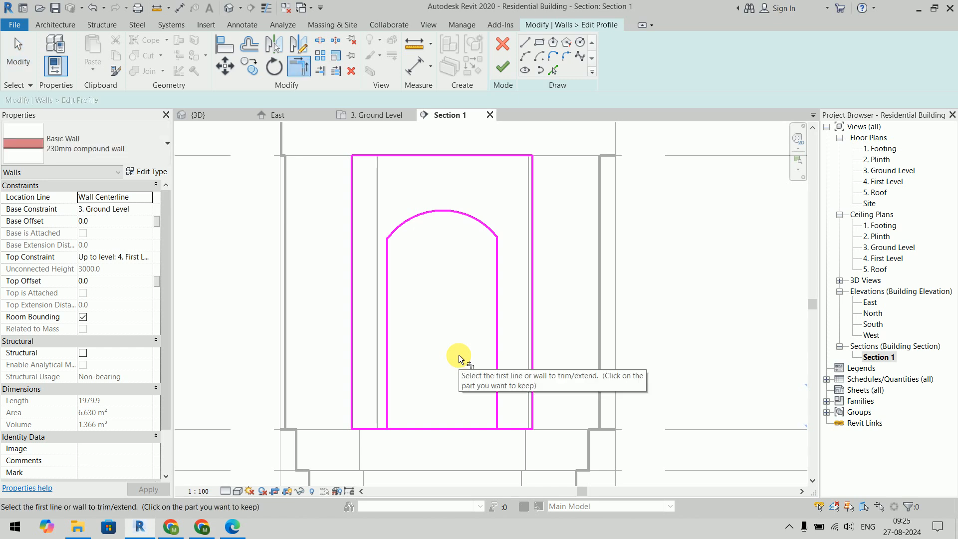
pyautogui.scroll(3, 417, 392)
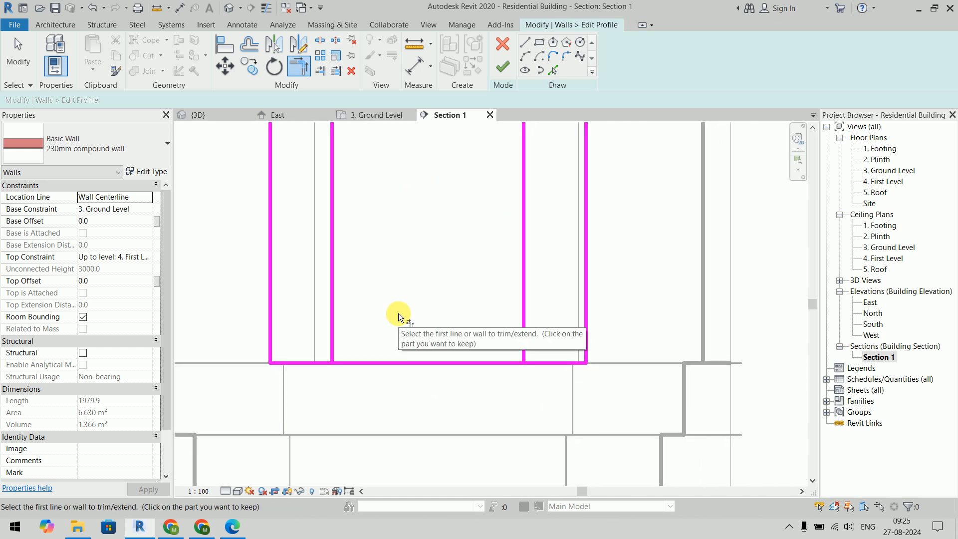
pyautogui.click(332, 295)
pyautogui.click(309, 363)
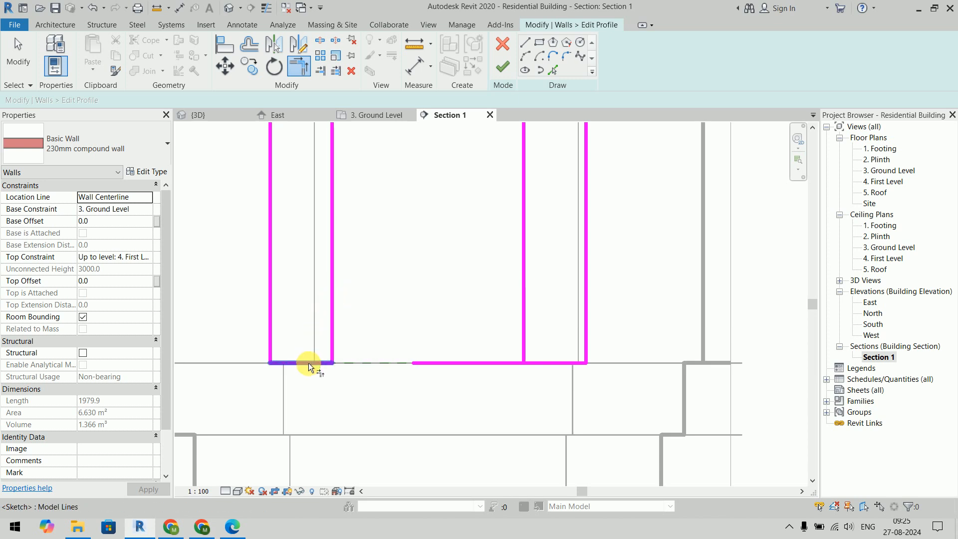
pyautogui.click(519, 309)
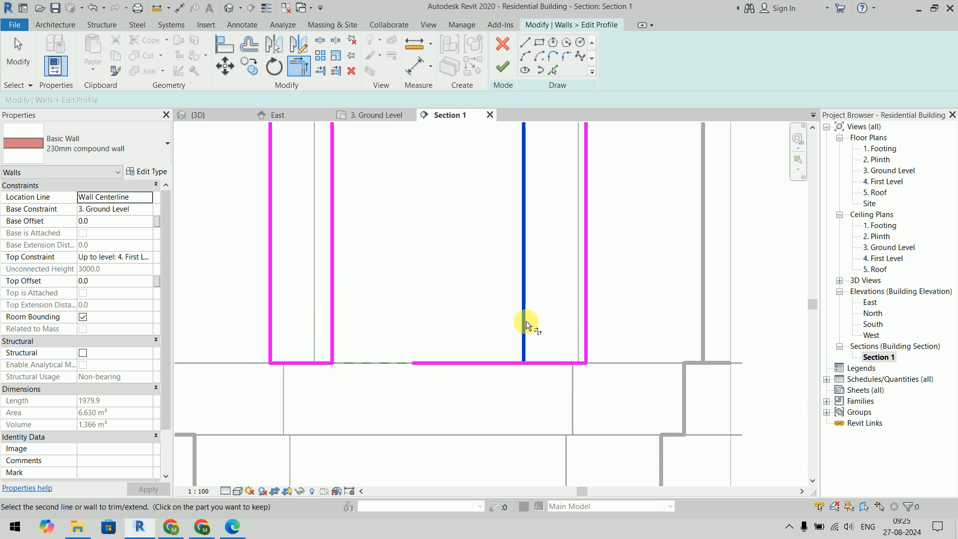
pyautogui.click(547, 360)
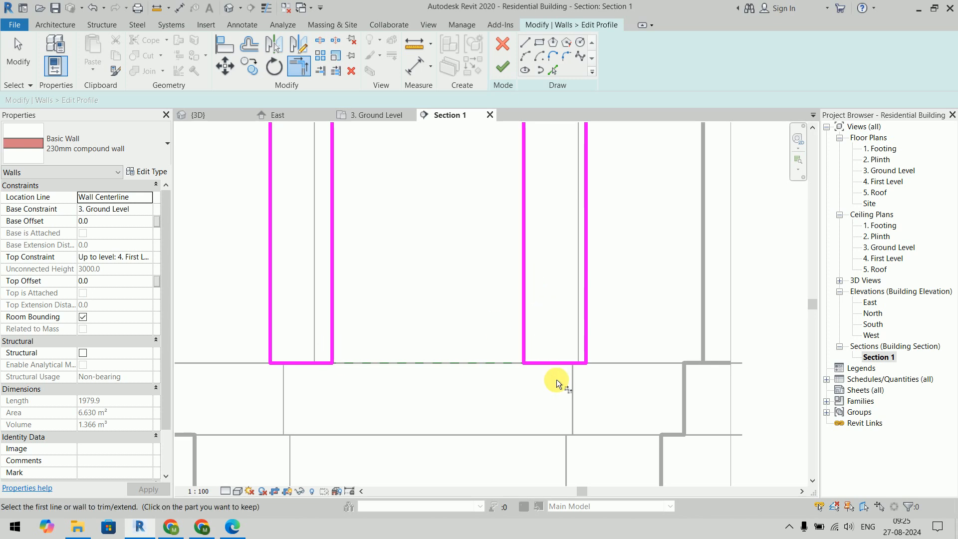
pyautogui.click(456, 325)
pyautogui.press('Escape')
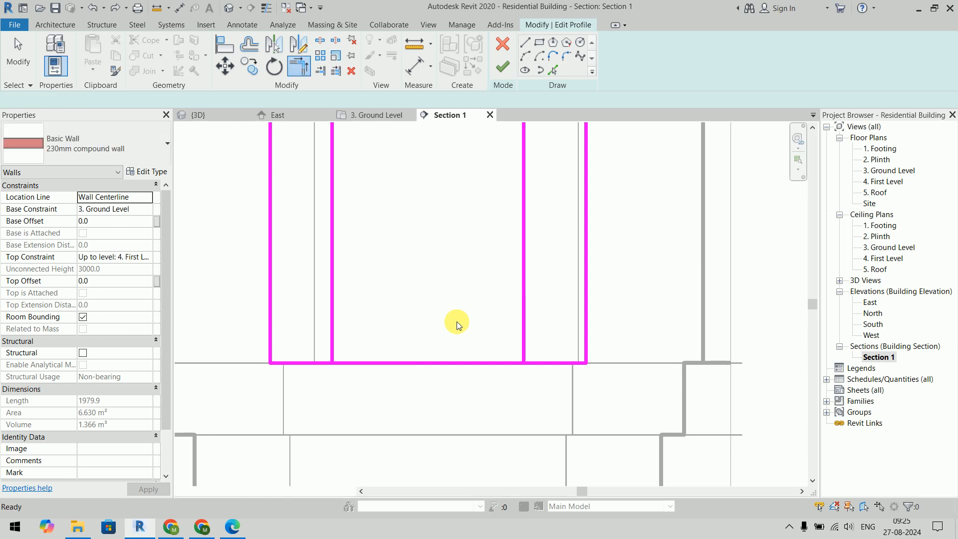
# Try to trim the opening's left side line against the unsplit base line
pyautogui.scroll(-2, 457, 322)
pyautogui.moveTo(446, 398); pyautogui.dragTo(424, 312, button='middle')
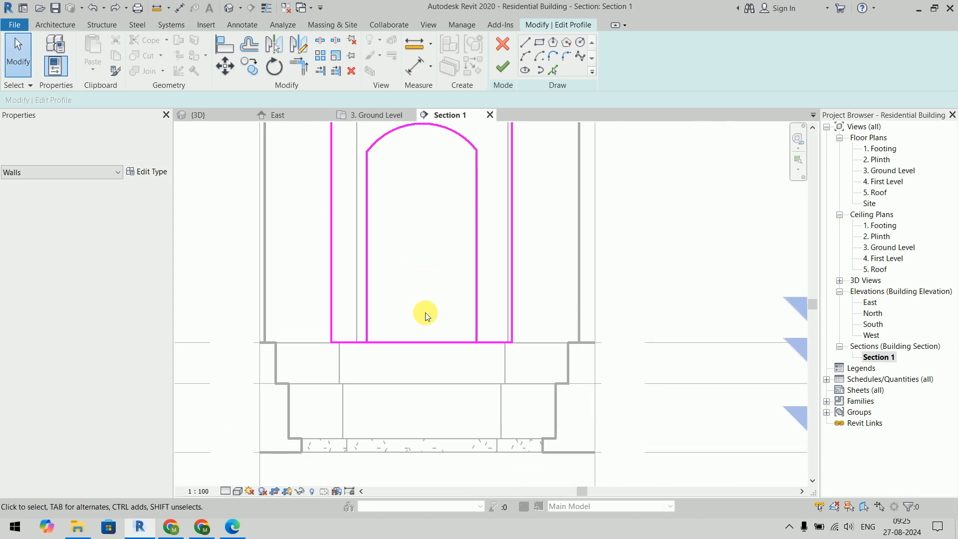
pyautogui.press('t')
pyautogui.press('r')
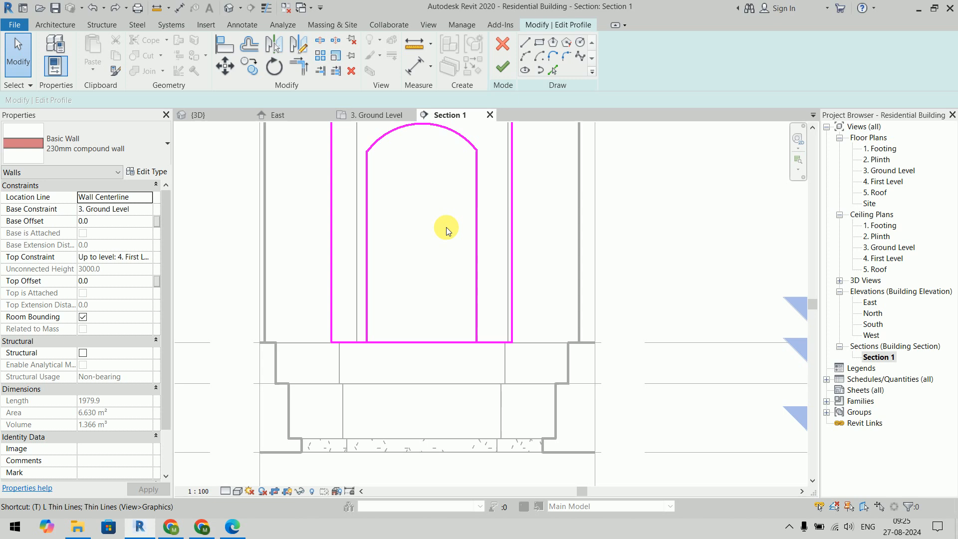
pyautogui.click(372, 308)
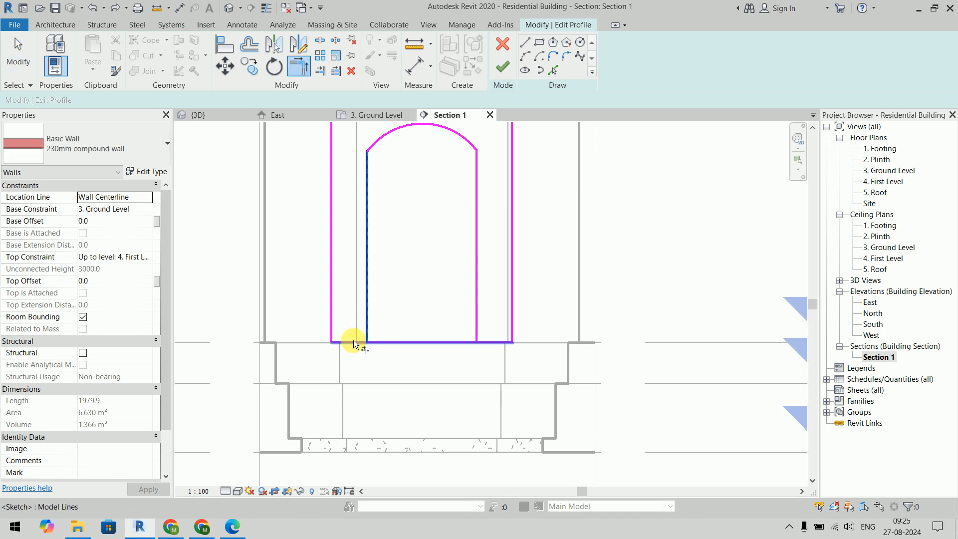
pyautogui.click(354, 342)
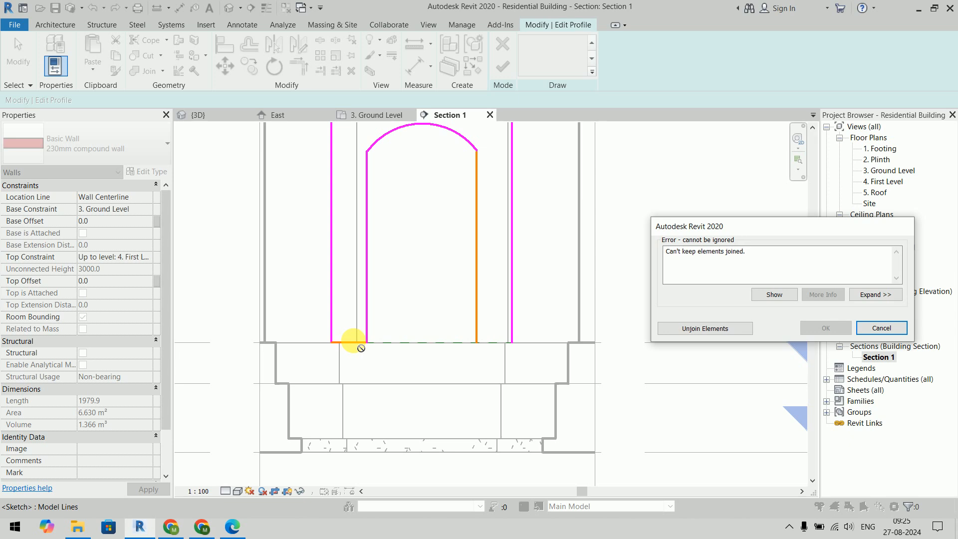
pyautogui.click(873, 329)
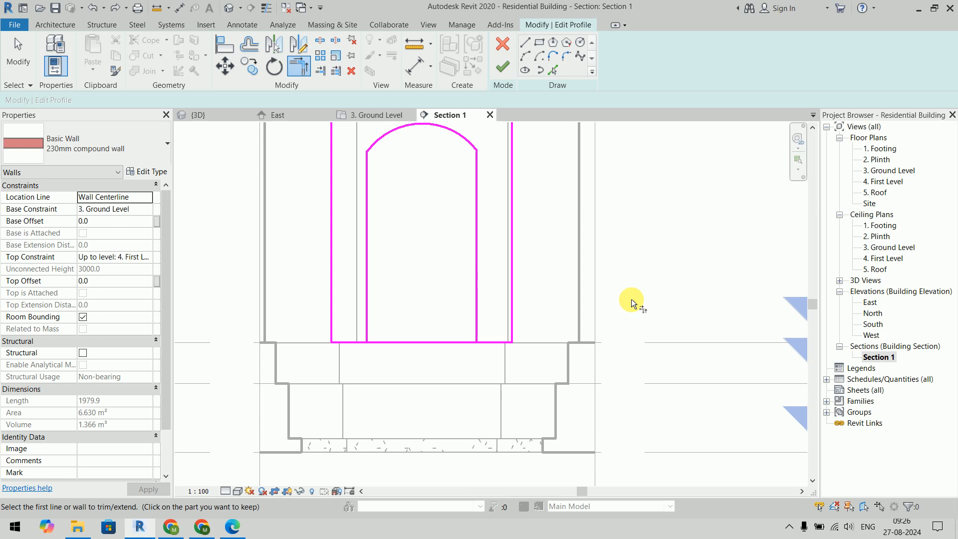
# Split the unbroken base line near the middle of the arched opening
pyautogui.press('Escape')
pyautogui.press('s')
pyautogui.press('l')
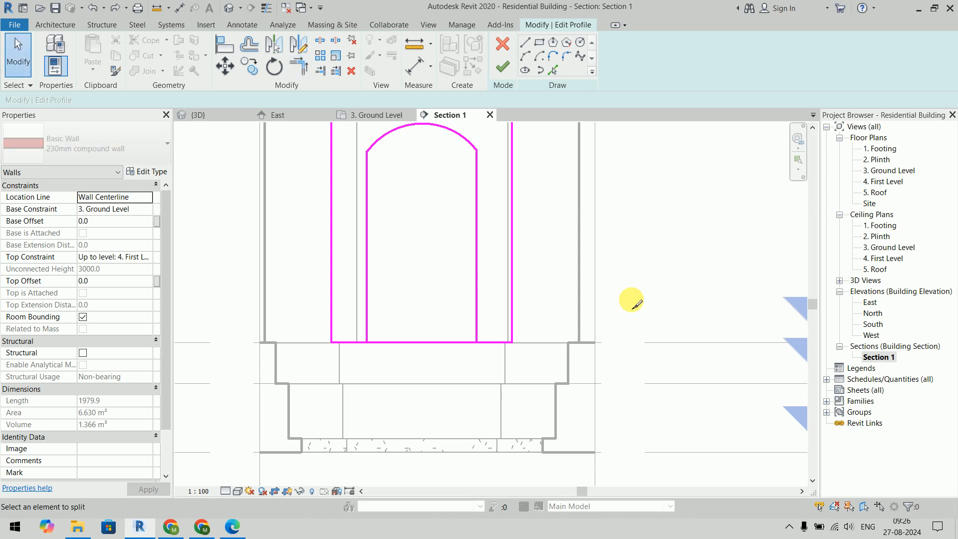
pyautogui.click(414, 342)
pyautogui.press('Escape')
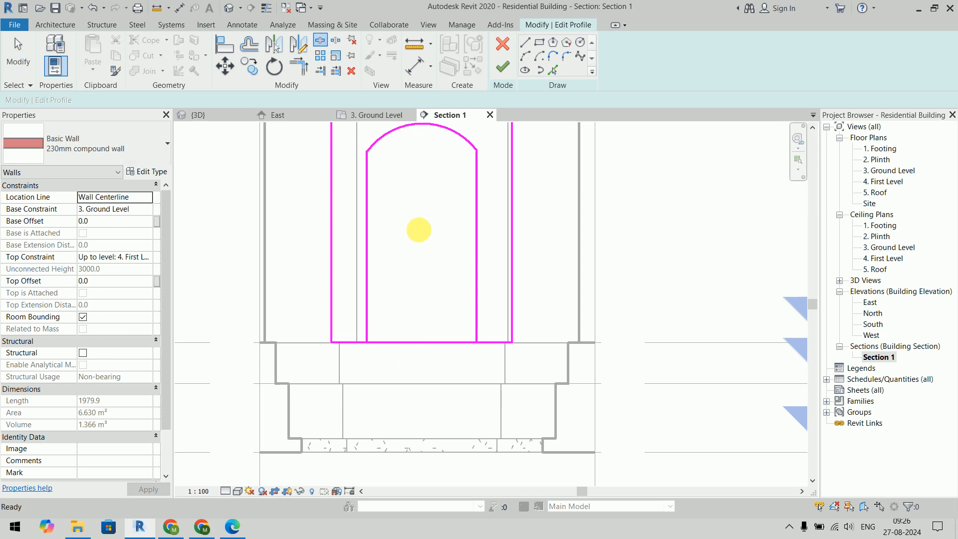
# Trim the opening's left and right side lines to the base segments outside them, leaving the base of the opening clear
pyautogui.press('t')
pyautogui.press('r')
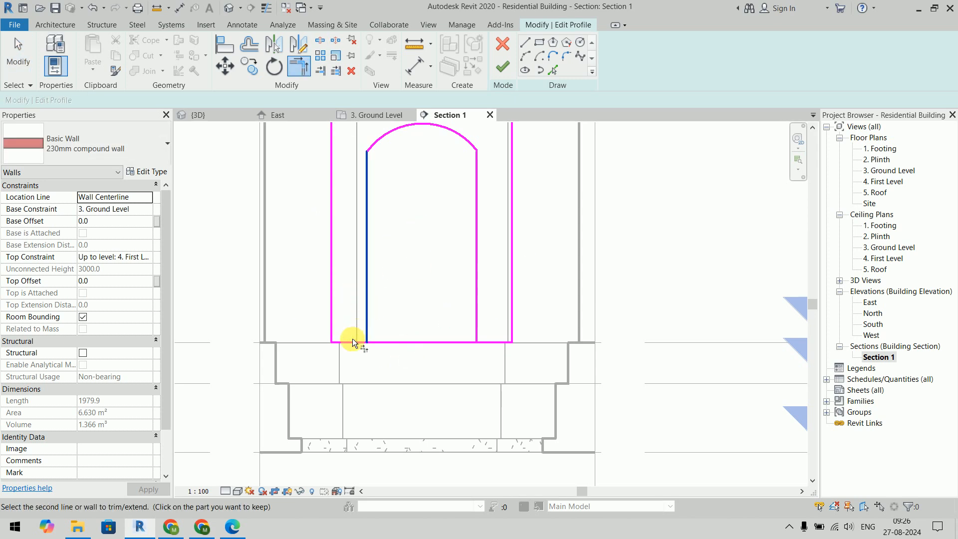
pyautogui.click(475, 296)
pyautogui.click(489, 341)
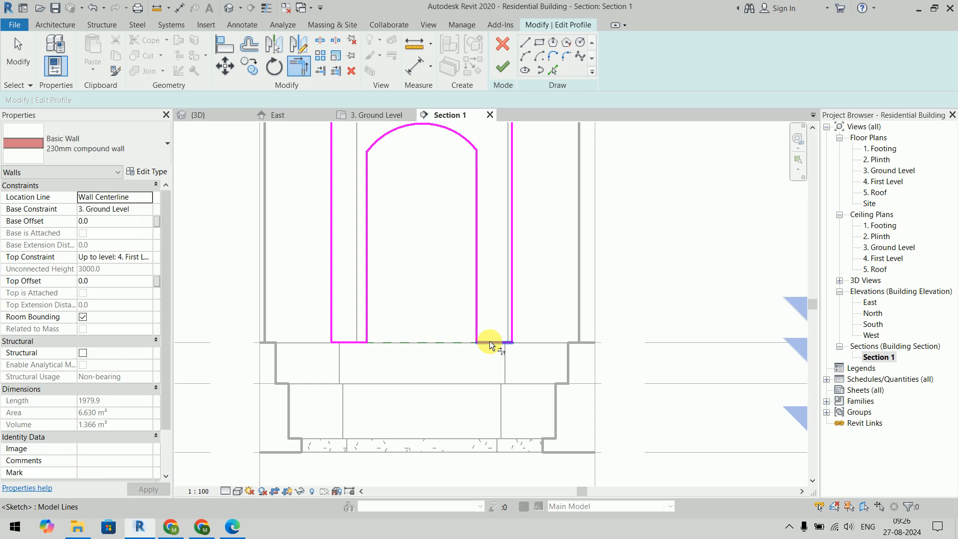
pyautogui.scroll(-2, 723, 236)
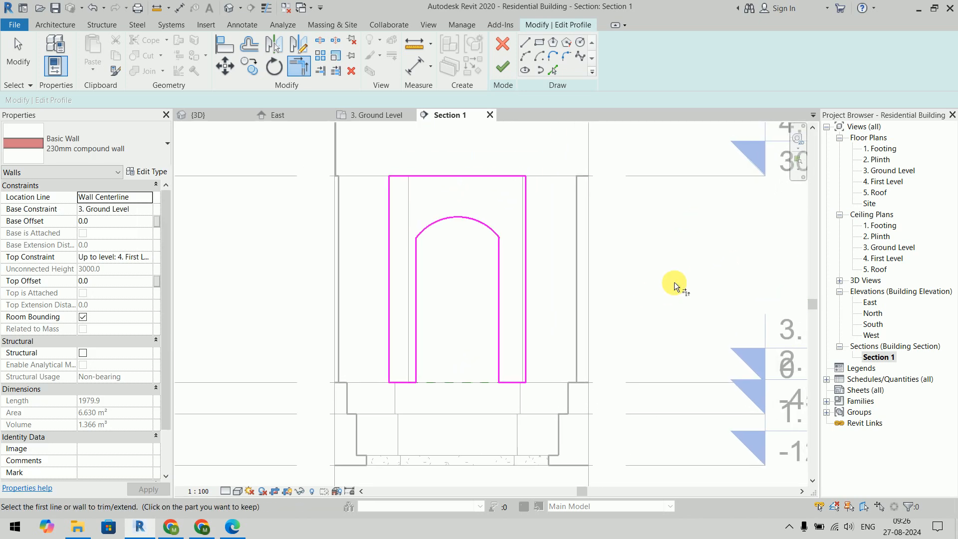
# Finish the wall profile edit without saving the project, and open the 3D view
pyautogui.click(504, 69)
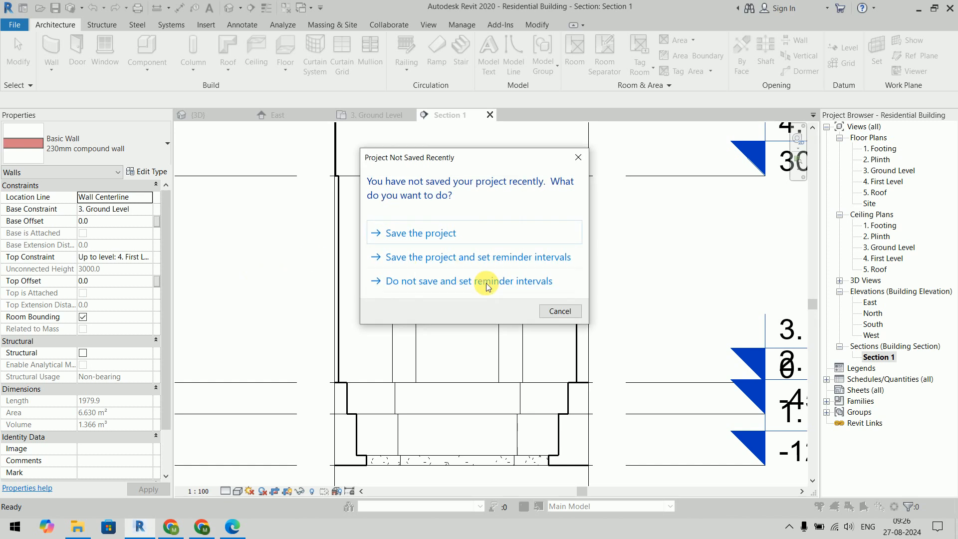
pyautogui.click(573, 311)
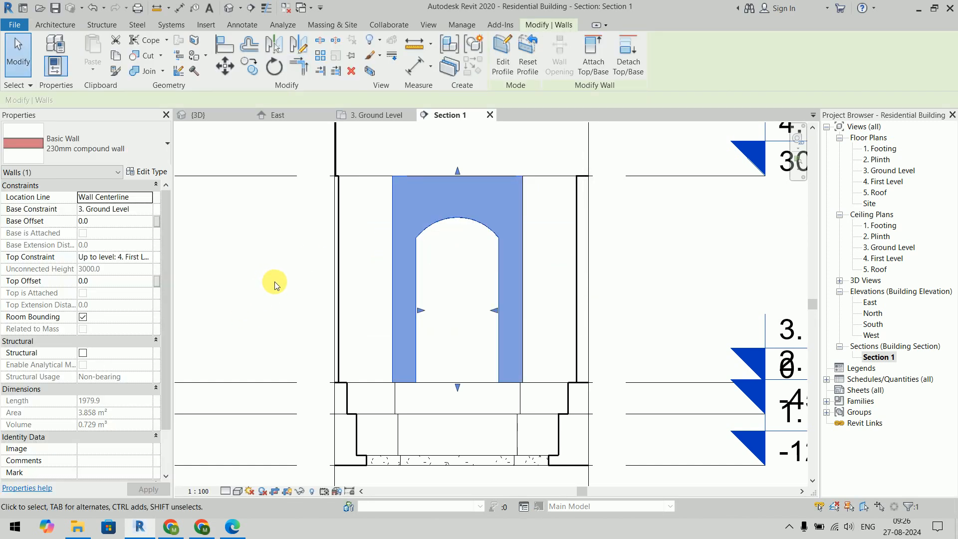
pyautogui.click(274, 283)
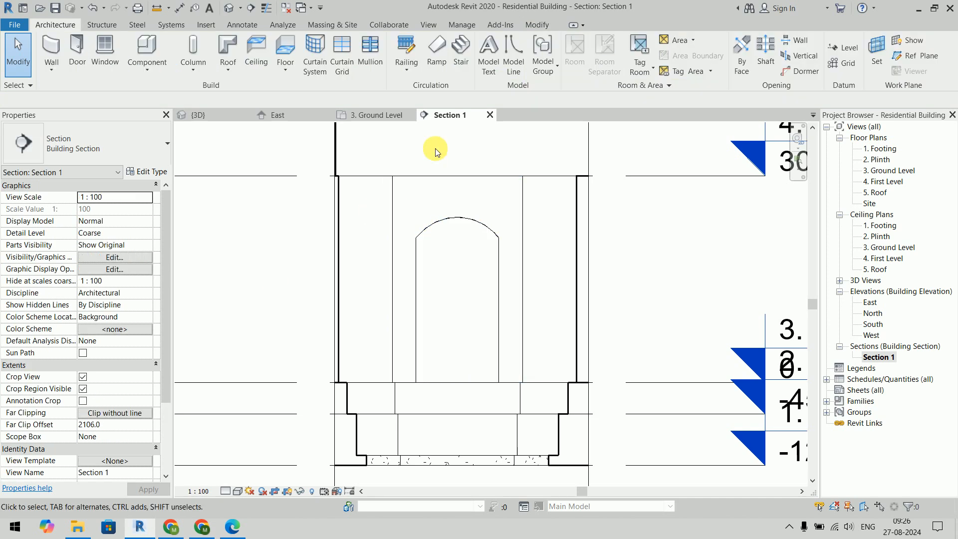
pyautogui.click(213, 116)
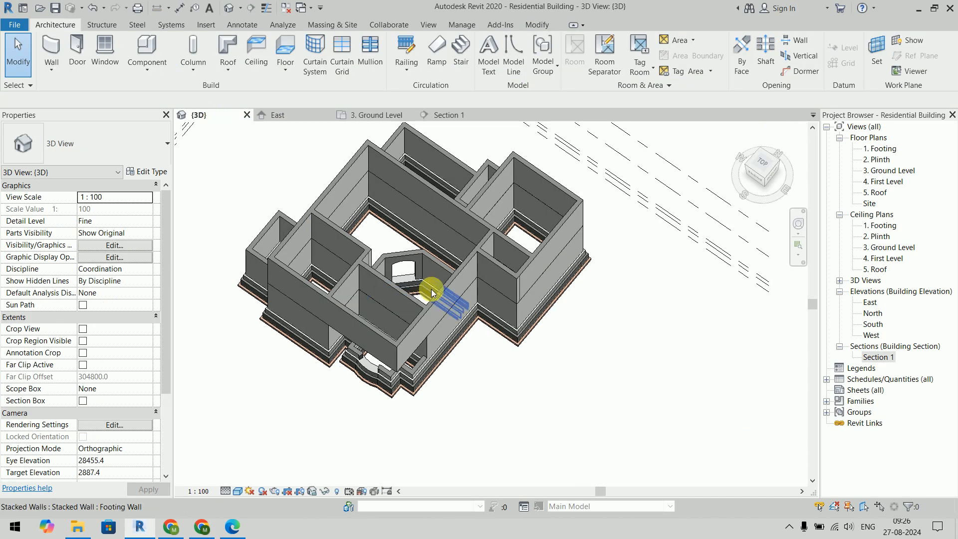
# Examine the finished arched opening in the angled wall up close in the 3D view
pyautogui.scroll(5, 406, 264)
pyautogui.scroll(-2, 429, 280)
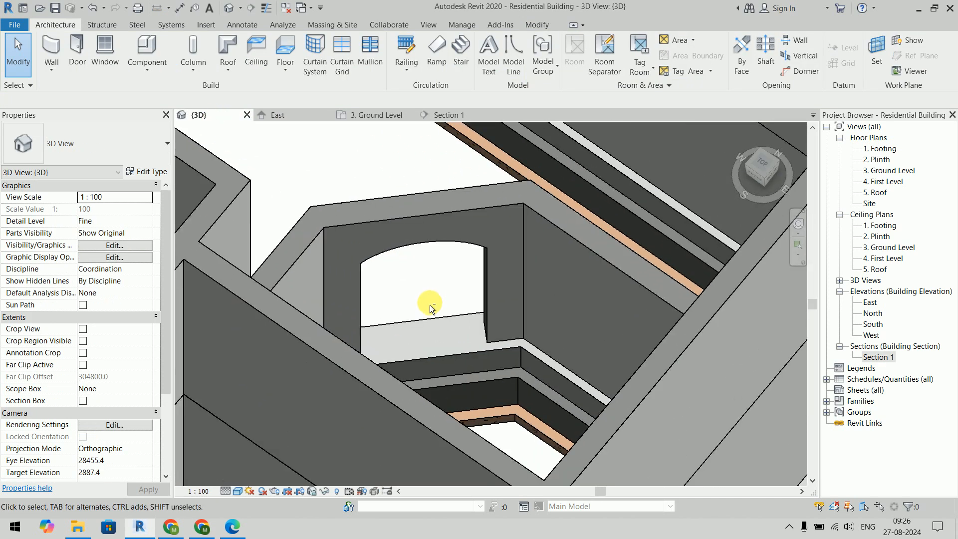
pyautogui.moveTo(429, 301)
pyautogui.keyDown('shift'); pyautogui.mouseDown(button='middle')
pyautogui.moveTo(387, 265)
pyautogui.moveTo(383, 301)
pyautogui.moveTo(446, 309)
pyautogui.moveTo(457, 320)
pyautogui.moveTo(398, 299)
pyautogui.moveTo(444, 303)
pyautogui.mouseUp(button='middle'); pyautogui.keyUp('shift')
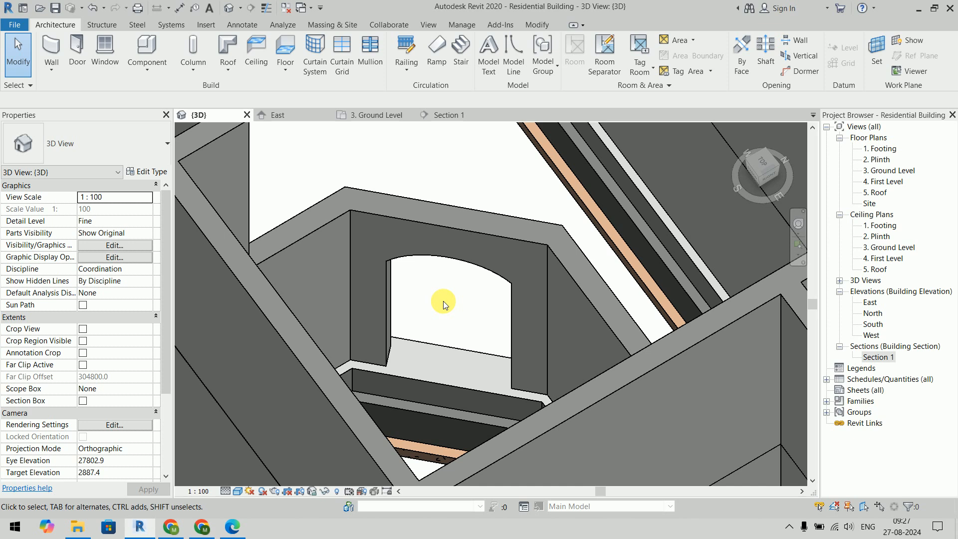
# On the Ground Level plan, split the exterior wall between grids 12 and 10 at two points with Delete Inner Segment enabled, starting about 650 mm below the cross wall
pyautogui.click(369, 115)
pyautogui.scroll(-2, 449, 319)
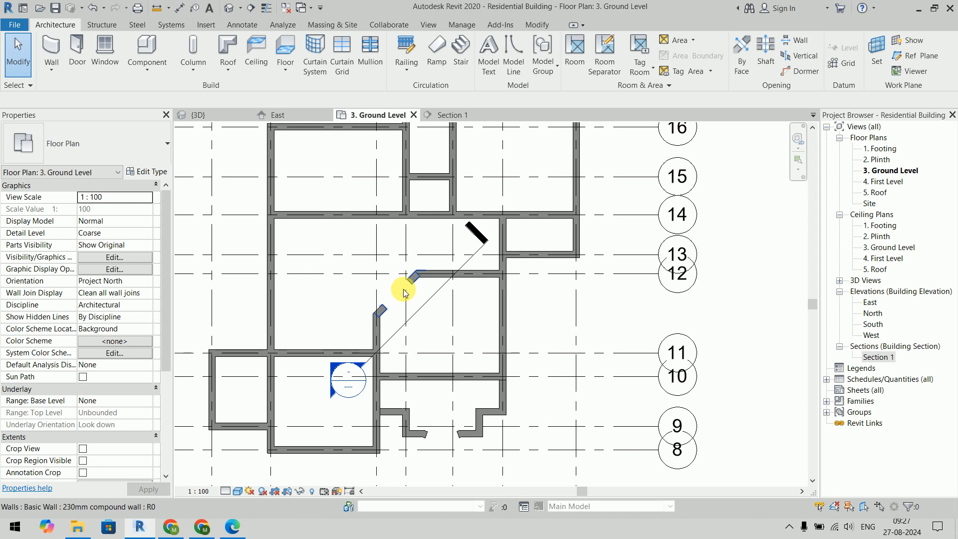
pyautogui.scroll(2, 411, 294)
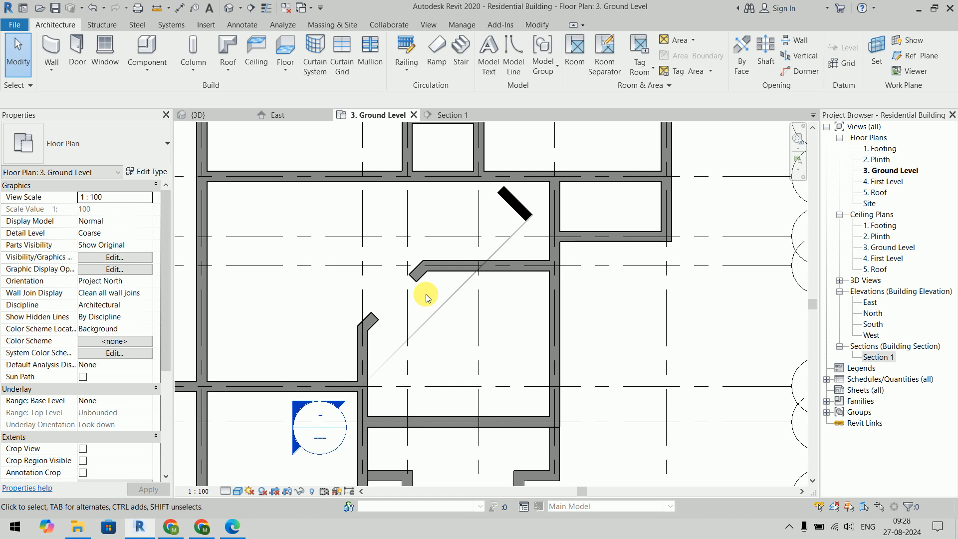
pyautogui.press('s')
pyautogui.press('l')
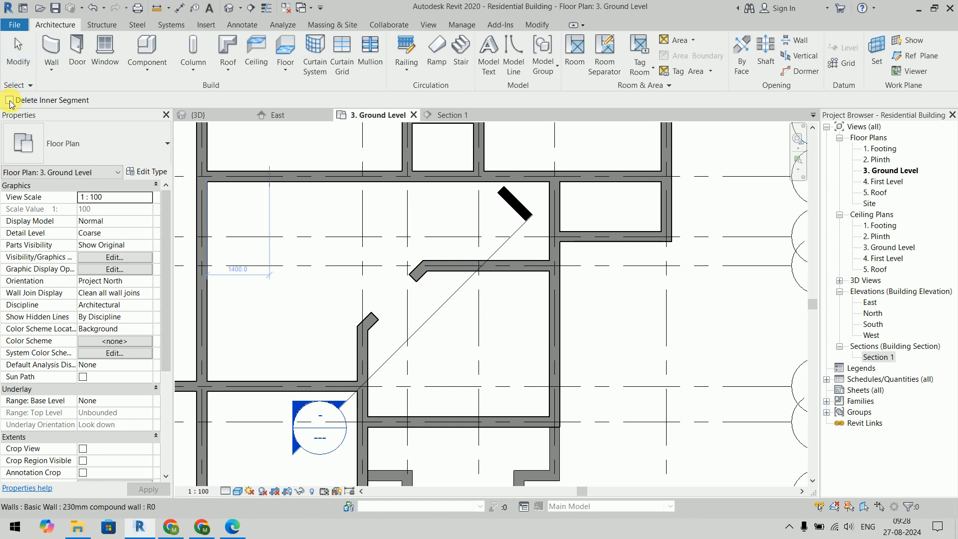
pyautogui.click(9, 100)
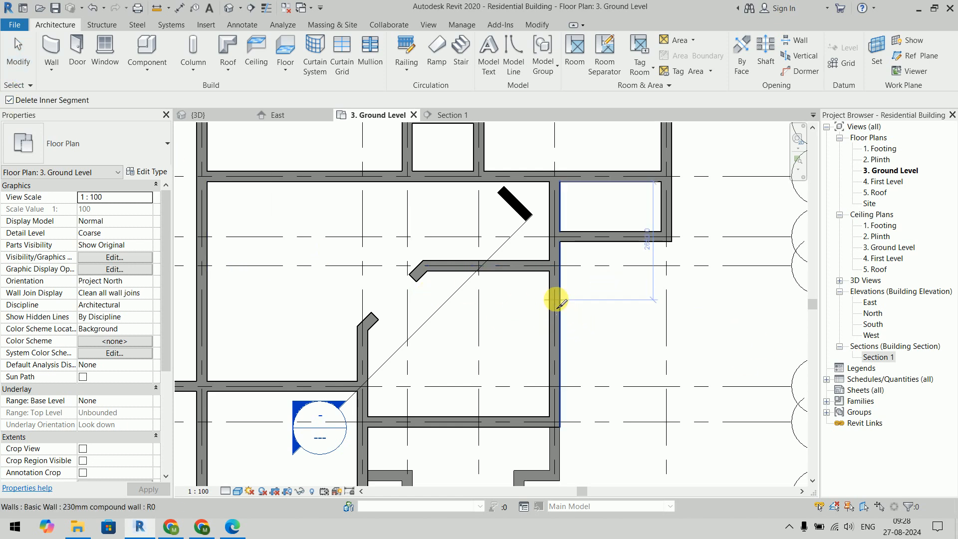
pyautogui.click(555, 300)
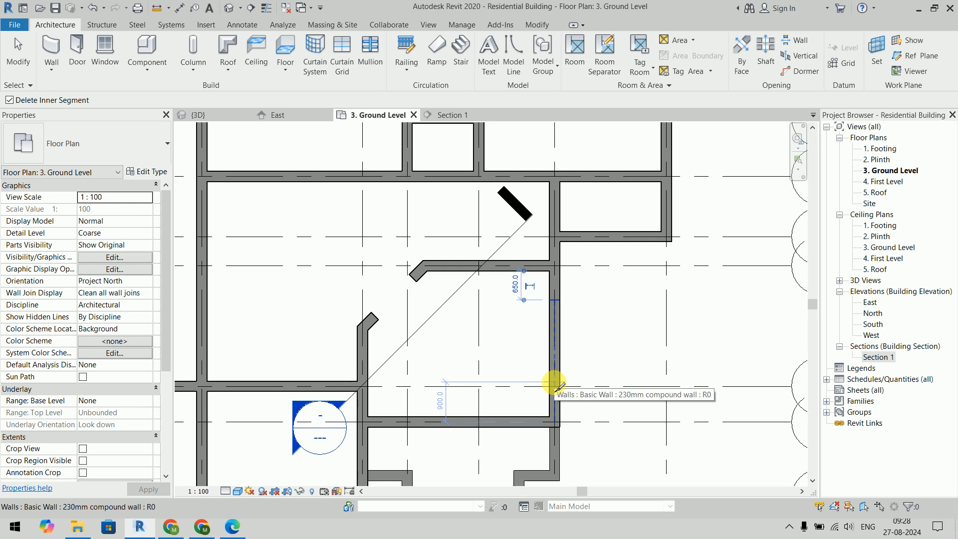
pyautogui.click(556, 383)
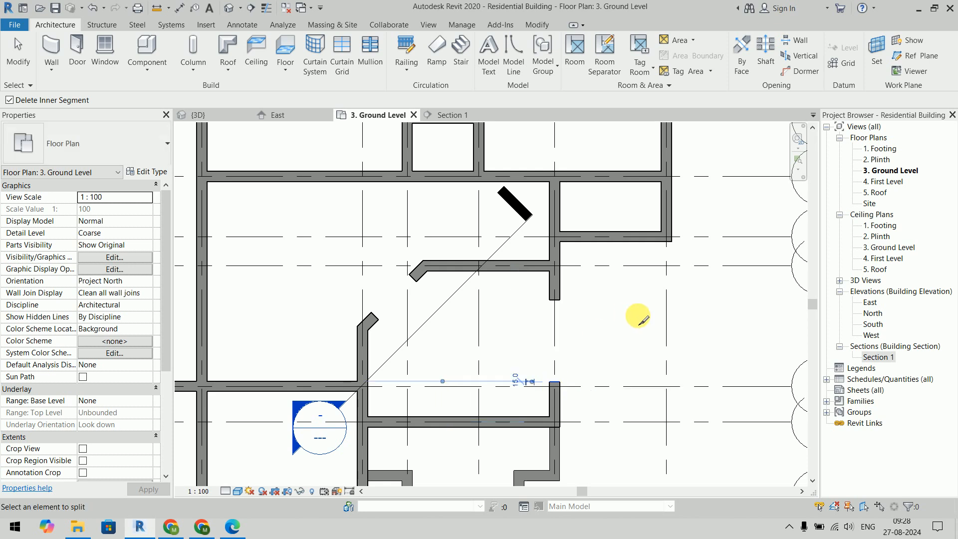
# Inspect the full-height gap from outside in the 3D view and undo the last wall split
pyautogui.click(216, 114)
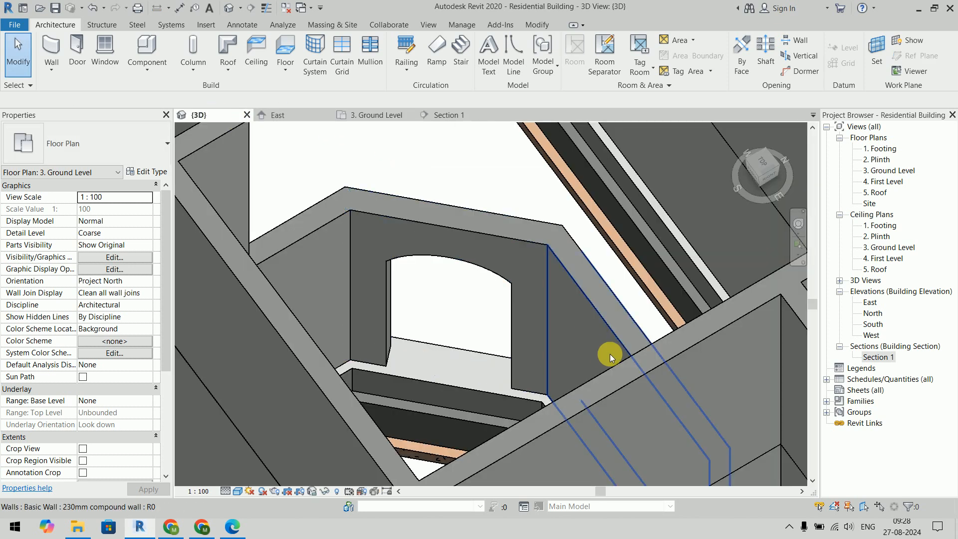
pyautogui.scroll(-10, 580, 331)
pyautogui.keyDown('shift'); pyautogui.moveTo(631, 343); pyautogui.dragTo(636, 261, button='middle'); pyautogui.keyUp('shift')
pyautogui.scroll(-1, 636, 267)
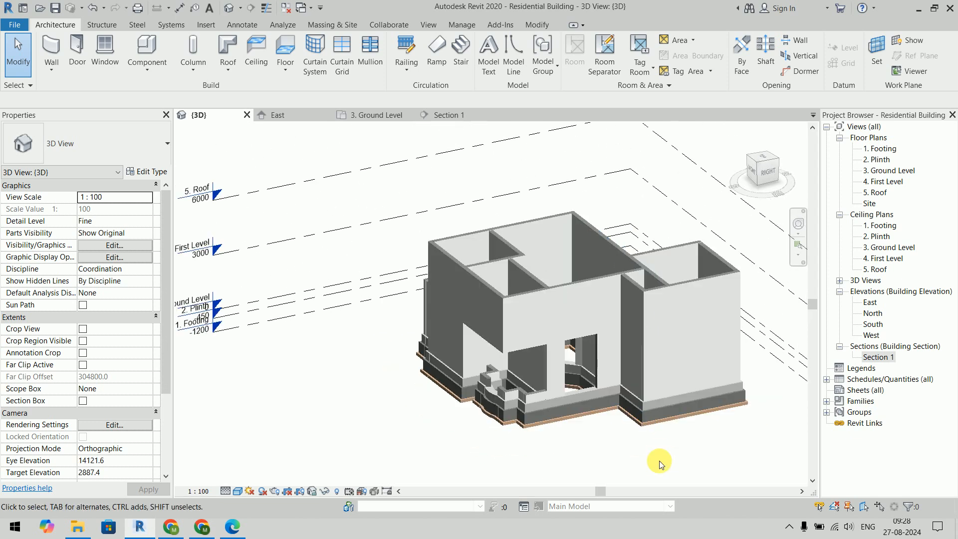
pyautogui.scroll(5, 648, 453)
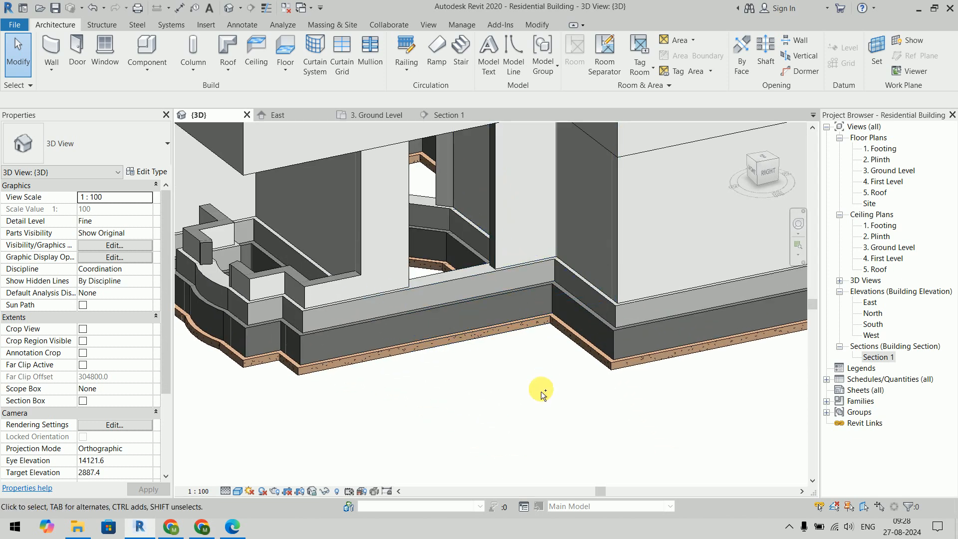
pyautogui.hotkey('ctrl', 'z')
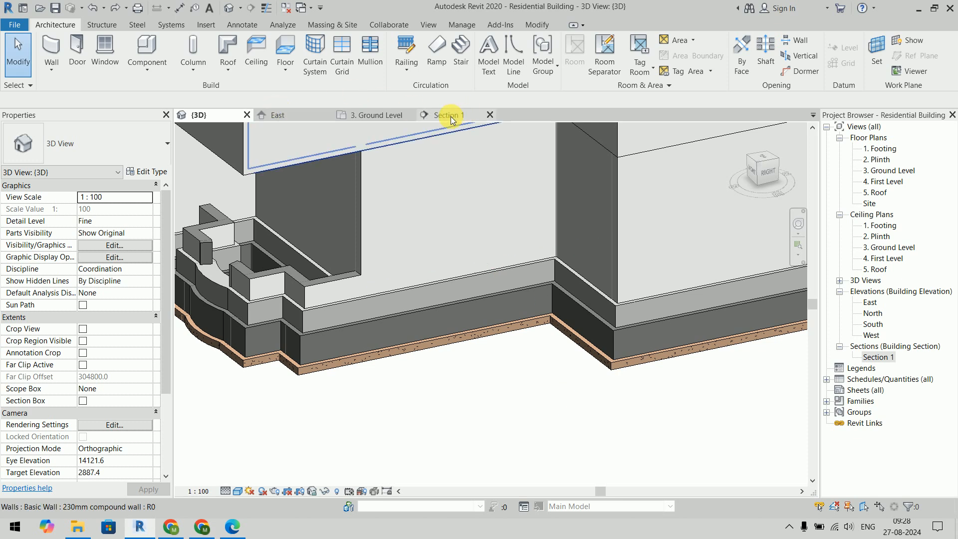
# Split the same exterior wall on the Ground Level plan at two points, deleting the inner segment, and undo the split
pyautogui.click(375, 115)
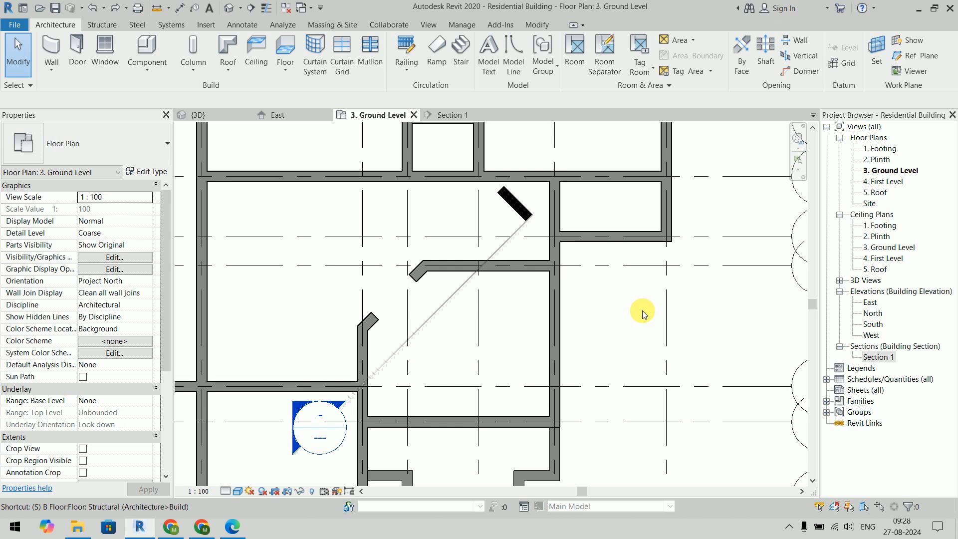
pyautogui.press('s')
pyautogui.press('l')
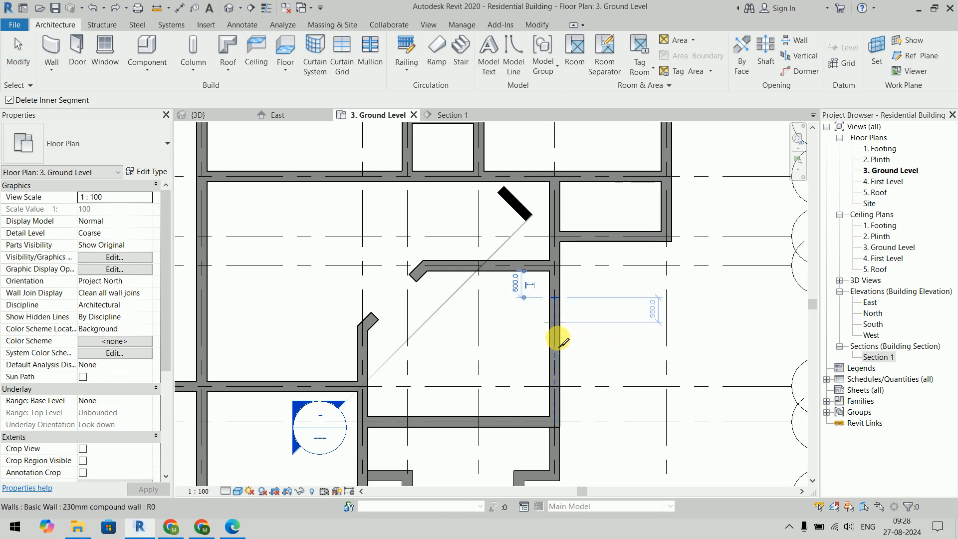
pyautogui.click(554, 365)
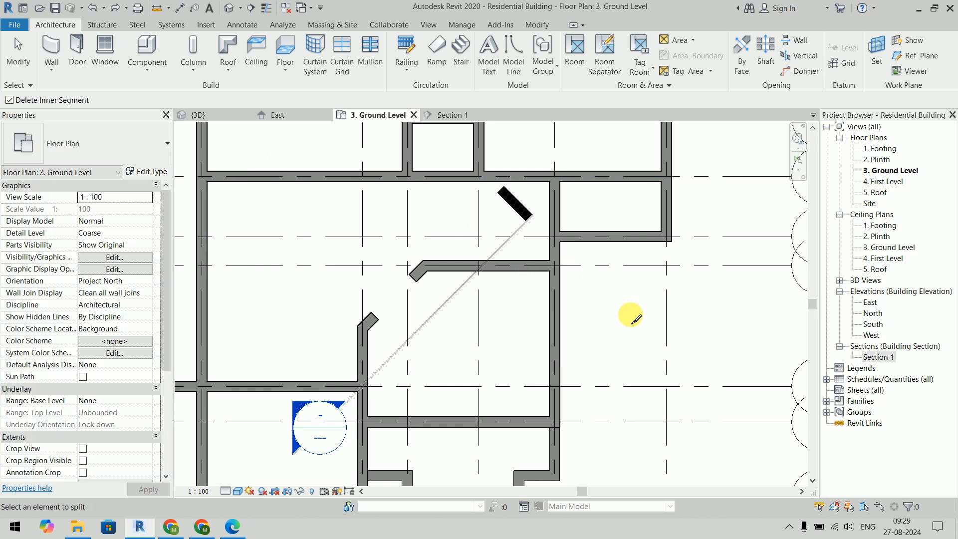
pyautogui.press('Escape')
# Delete the diagonal section line on the Ground Level plan together with its Section 1 view
pyautogui.scroll(-4, 630, 314)
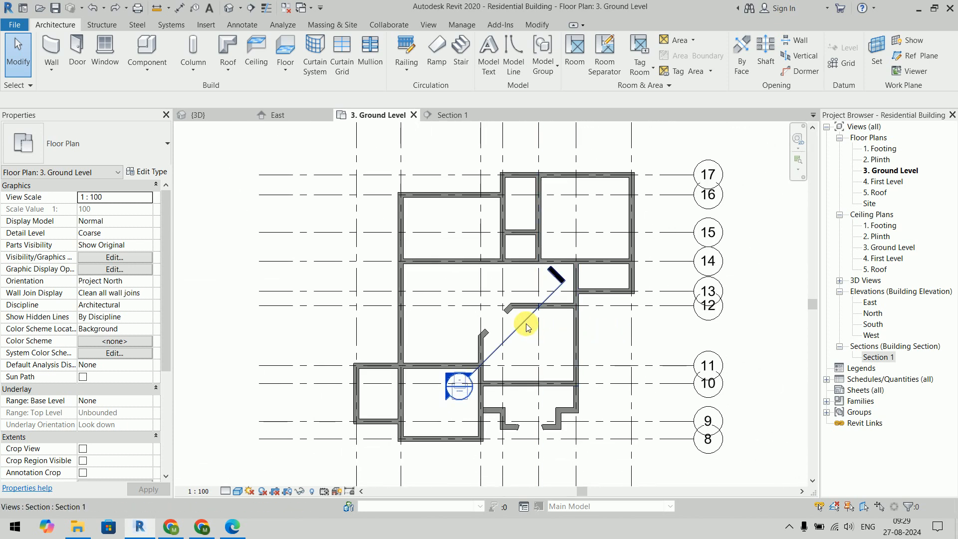
pyautogui.click(515, 340)
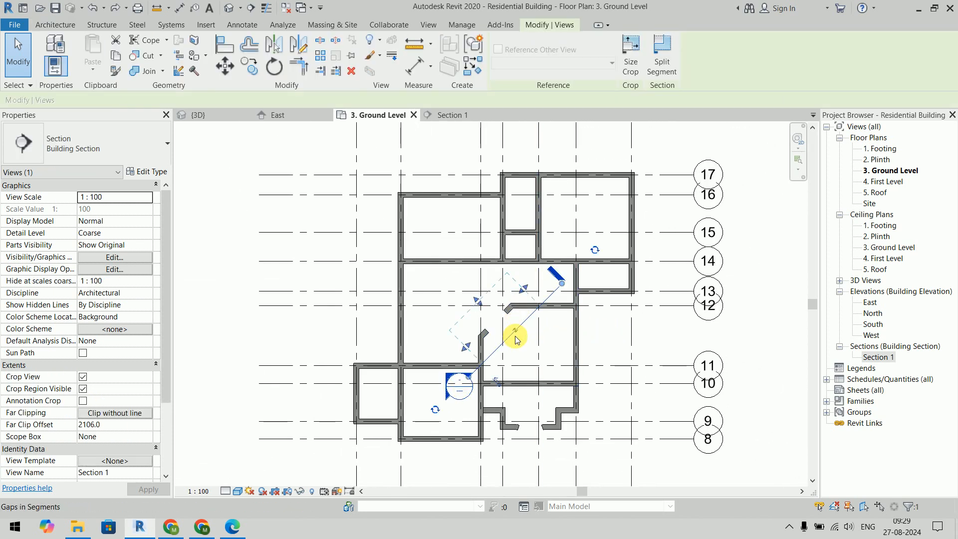
pyautogui.press('Delete')
pyautogui.click(522, 303)
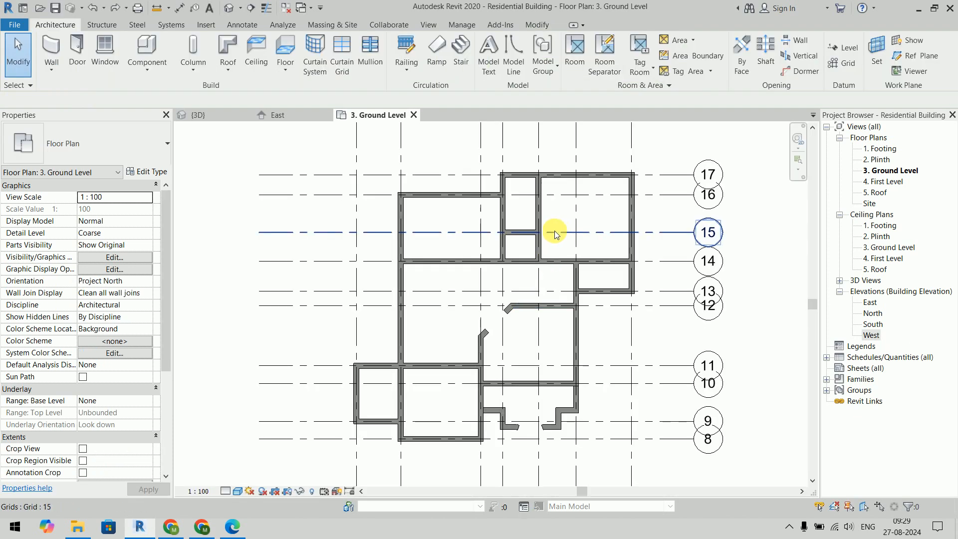
# Draw a horizontal section line across the small room between grids 15 and 14, and expand the Sections list in the project browser
pyautogui.scroll(4, 555, 230)
pyautogui.moveTo(573, 203); pyautogui.dragTo(512, 254, button='middle')
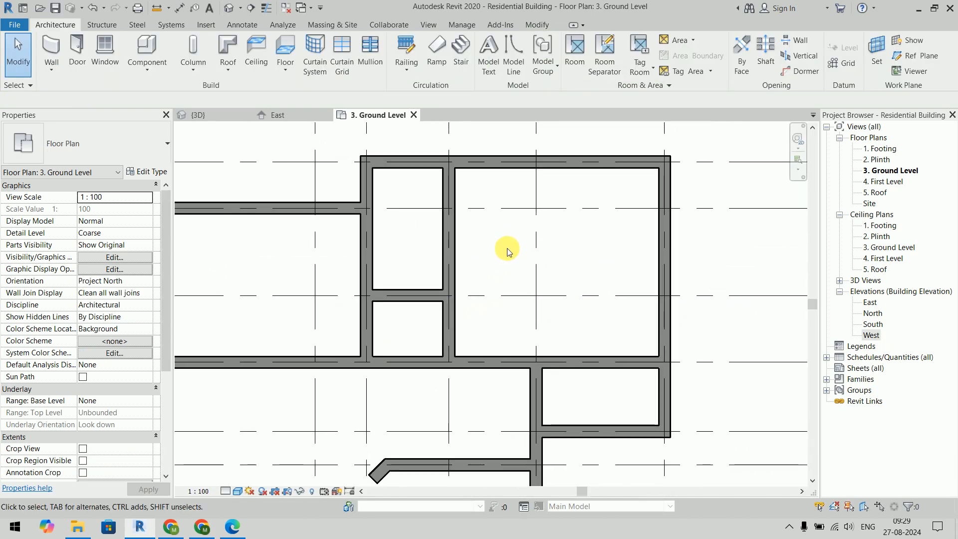
pyautogui.scroll(-3, 507, 251)
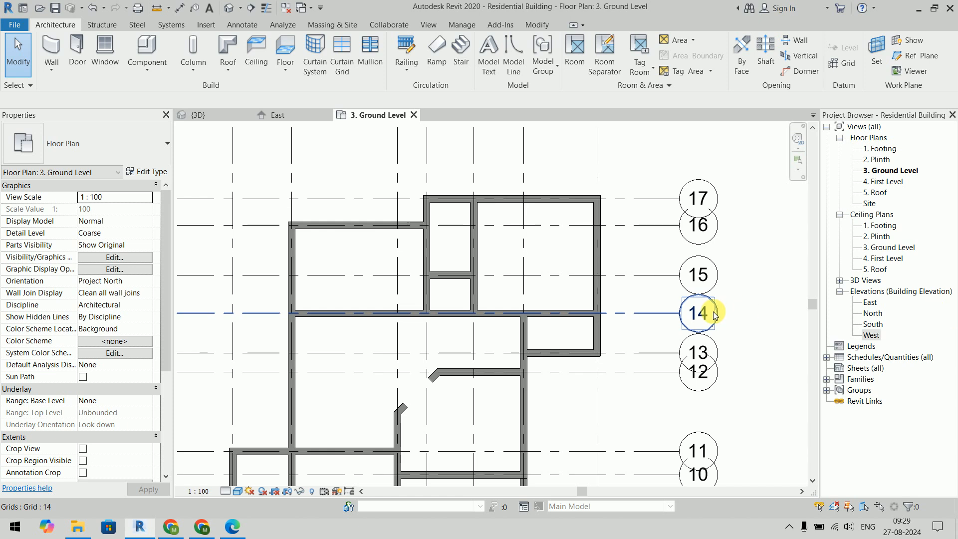
pyautogui.click(250, 9)
pyautogui.scroll(2, 406, 278)
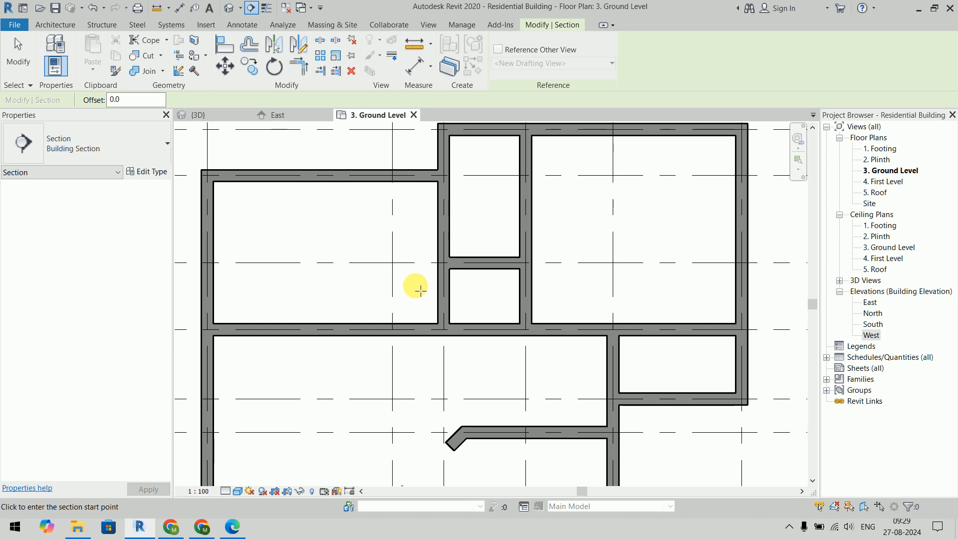
pyautogui.click(414, 284)
pyautogui.click(574, 285)
pyautogui.click(703, 379)
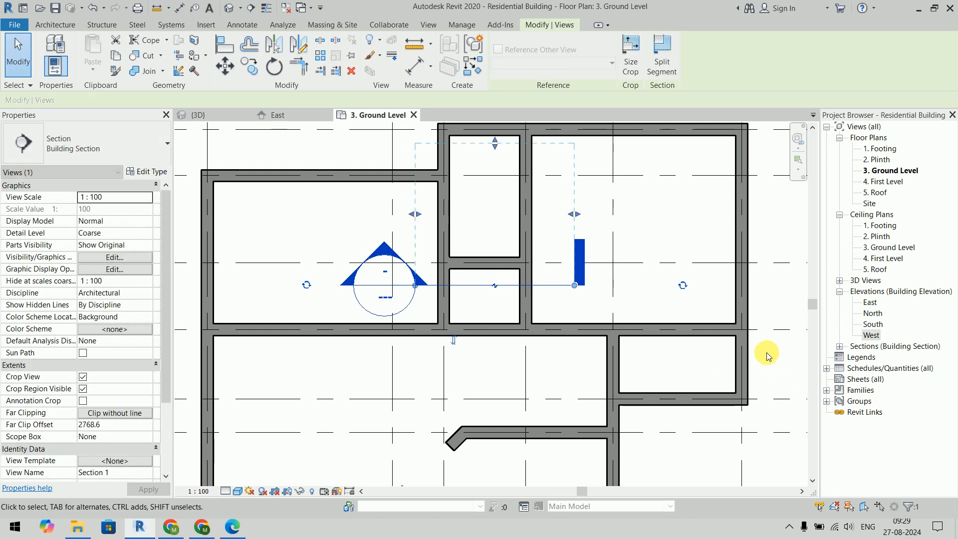
pyautogui.click(839, 346)
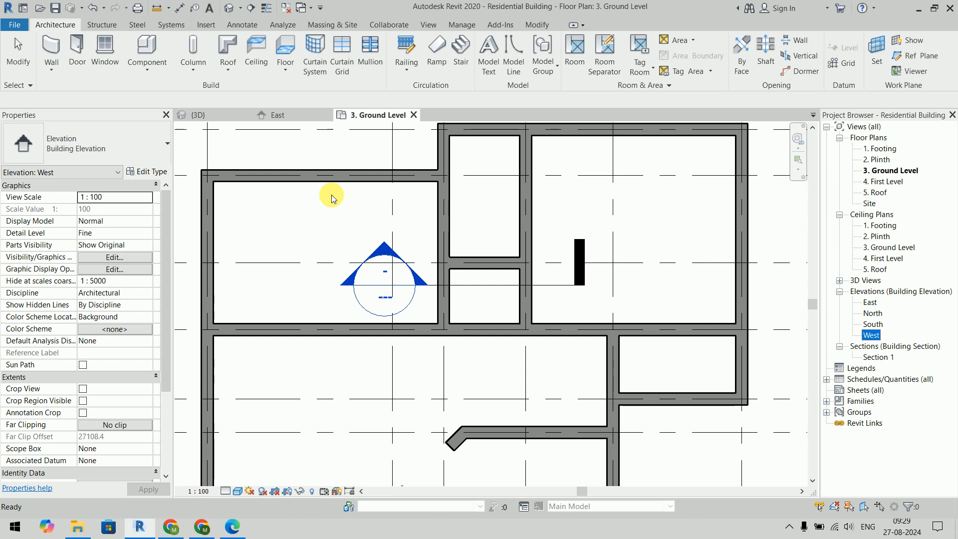
# Delete the horizontal section line across the small room together with its view
pyautogui.scroll(-1, 564, 192)
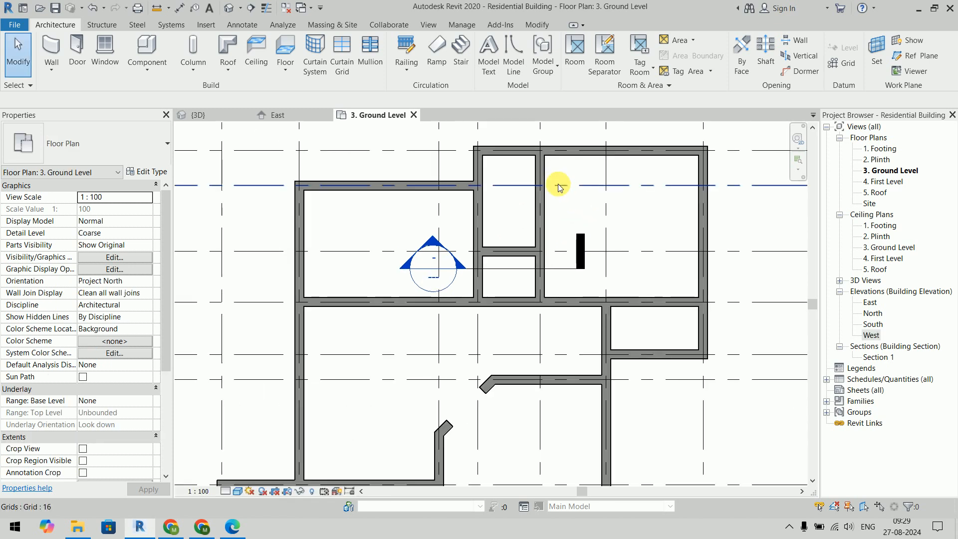
pyautogui.scroll(2, 556, 188)
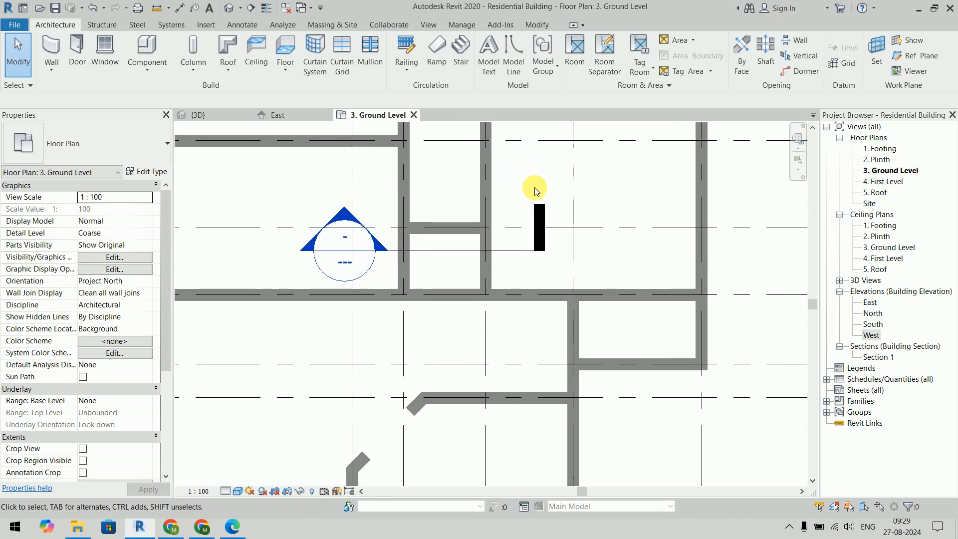
pyautogui.click(464, 257)
pyautogui.press('Delete')
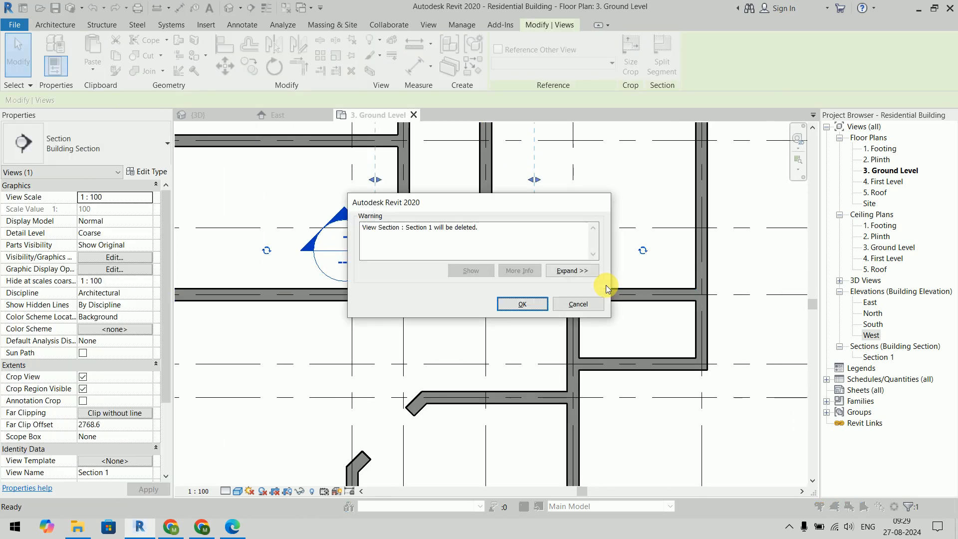
pyautogui.click(521, 305)
# Select the short cross wall between the two small rooms and locate it in the 3D view
pyautogui.click(432, 229)
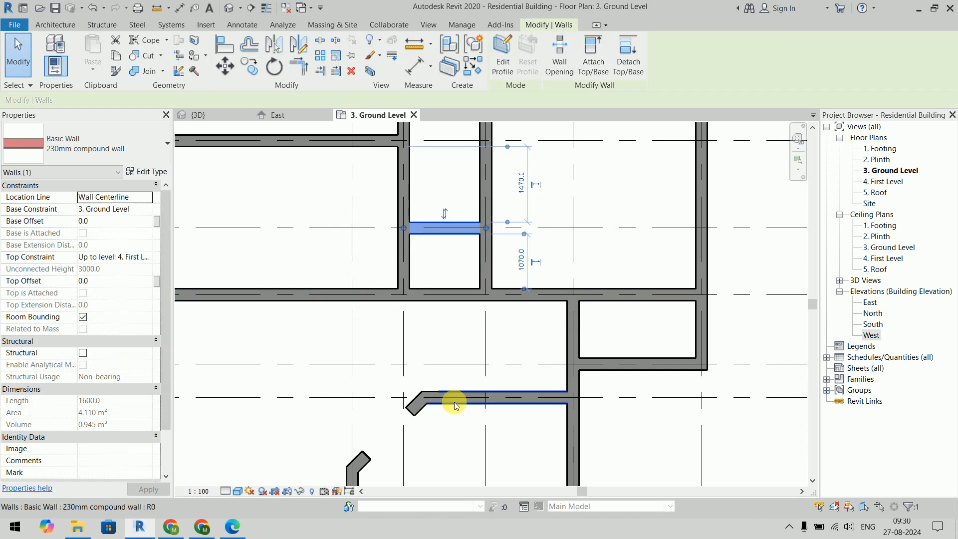
pyautogui.click(203, 115)
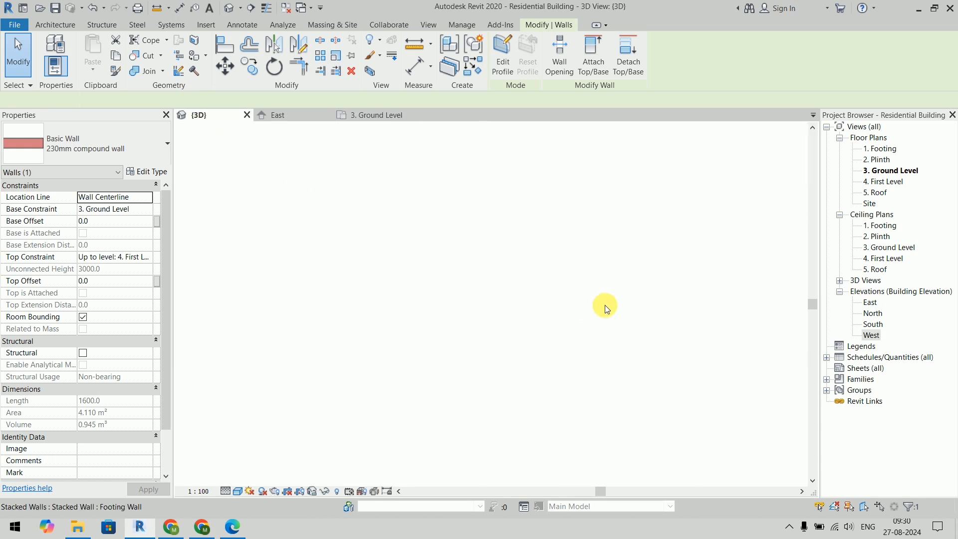
pyautogui.scroll(-3, 534, 309)
pyautogui.keyDown('shift'); pyautogui.moveTo(529, 292); pyautogui.dragTo(586, 481, button='middle'); pyautogui.keyUp('shift')
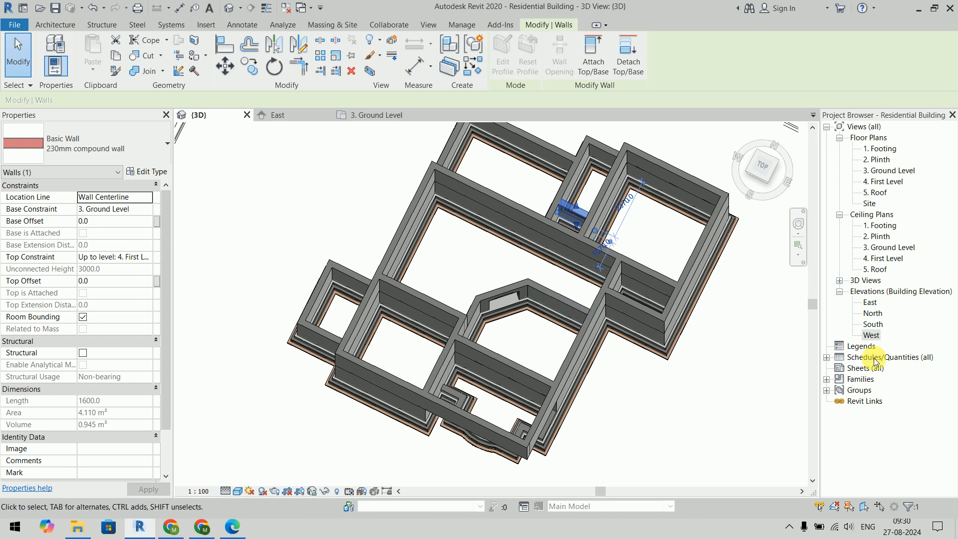
# Open the South elevation and set its visual style to Wireframe
pyautogui.doubleClick(872, 324)
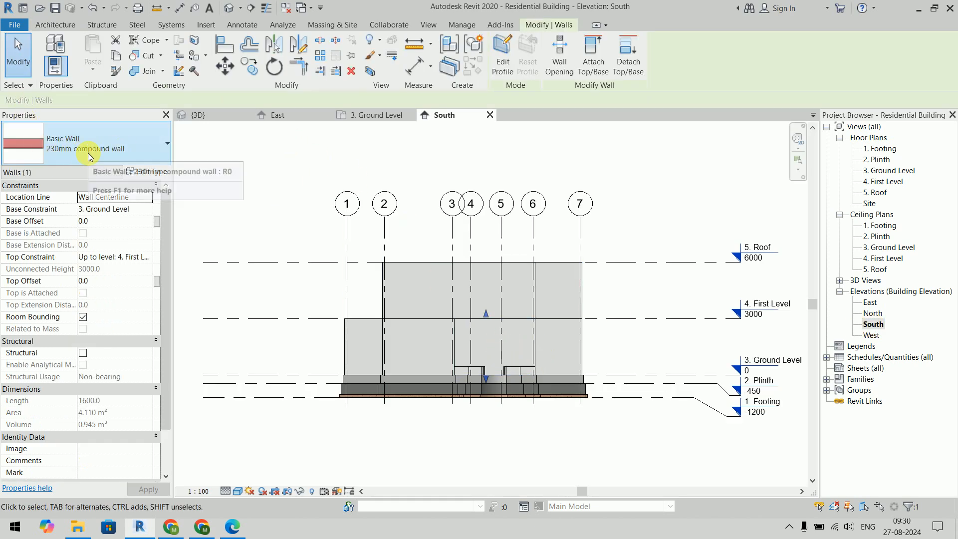
pyautogui.click(238, 491)
pyautogui.click(276, 420)
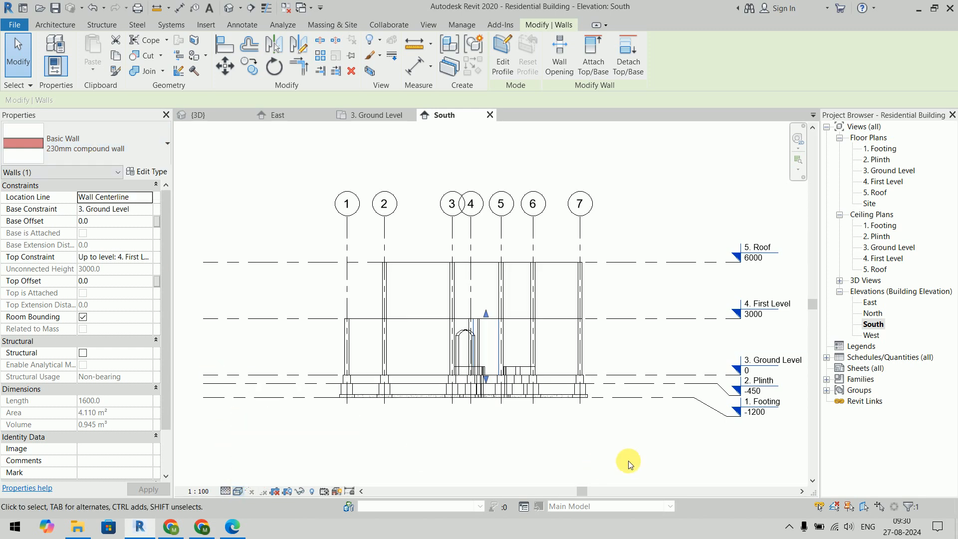
# Edit the short cross wall's profile, sketching a door opening outline about 800 mm wide from its side edge, about 600 mm below its top
pyautogui.scroll(5, 530, 350)
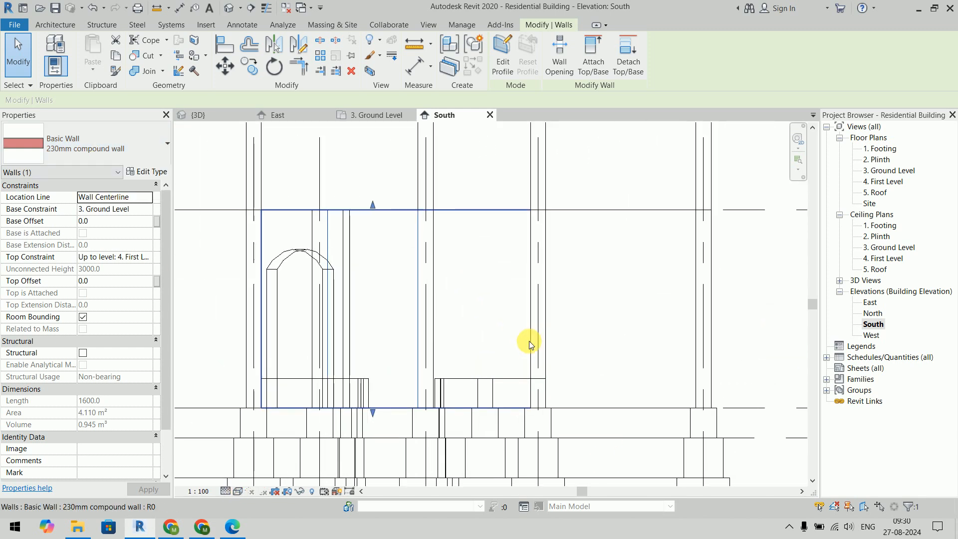
pyautogui.click(502, 55)
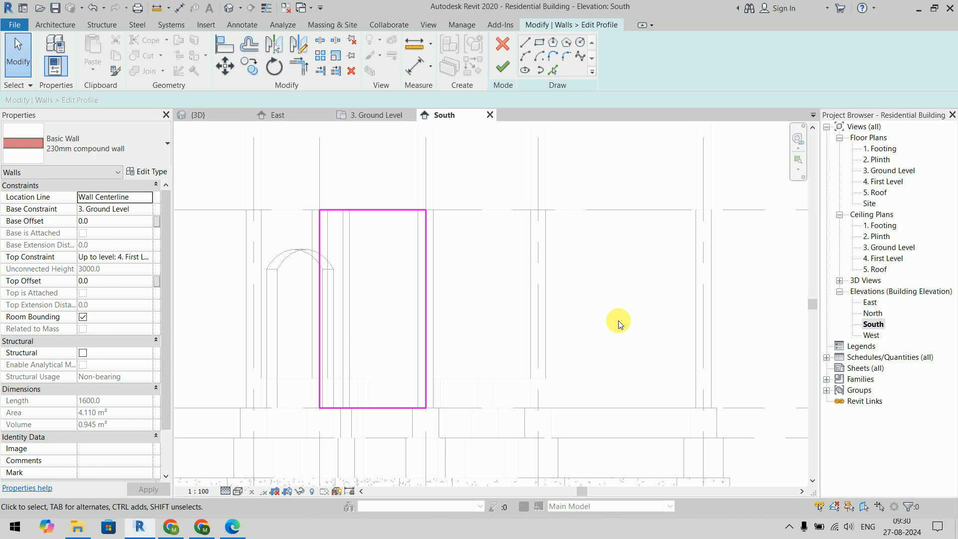
pyautogui.click(525, 43)
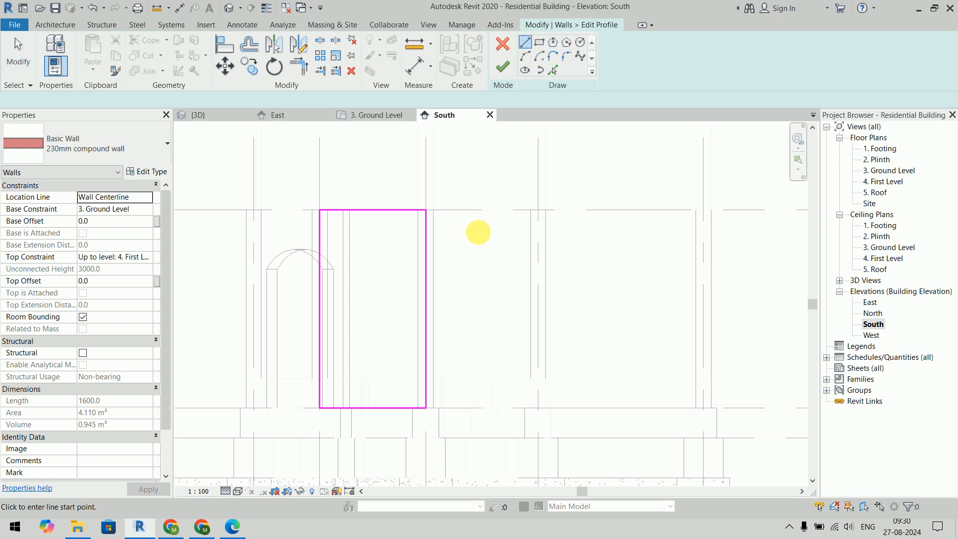
pyautogui.click(319, 248)
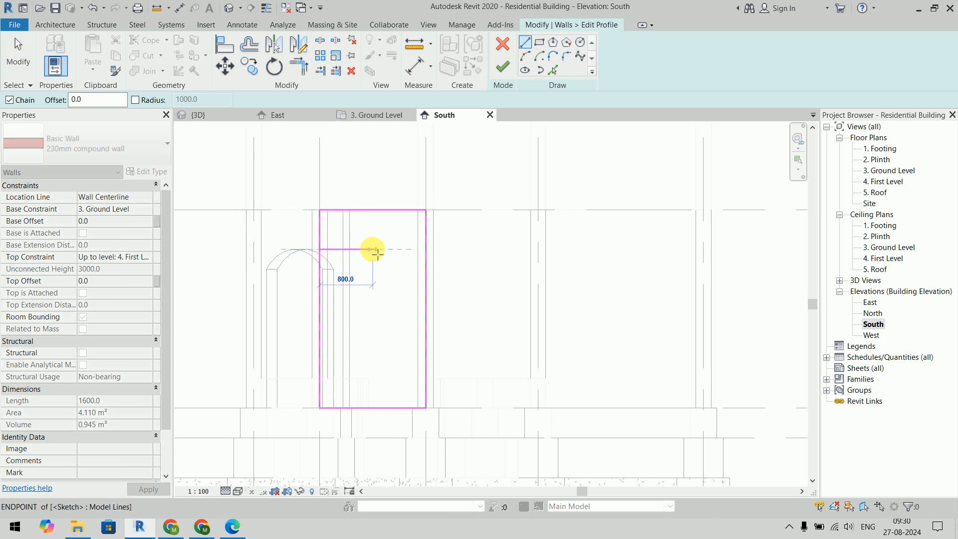
pyautogui.click(372, 249)
pyautogui.click(372, 408)
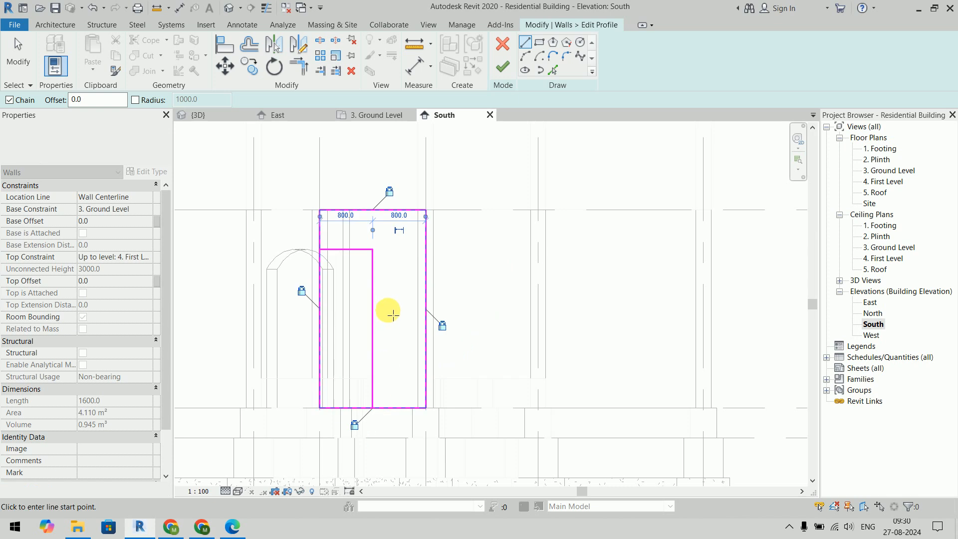
pyautogui.scroll(2, 399, 304)
pyautogui.press('Escape')
pyautogui.press('Escape')
pyautogui.scroll(-1, 379, 212)
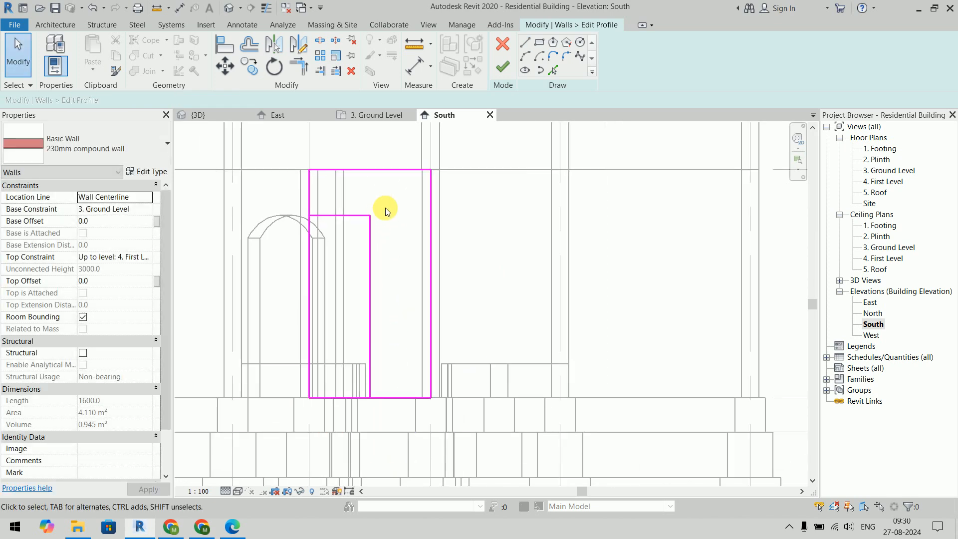
# Set the opening's head line to 2100 mm above the wall's base
pyautogui.click(357, 215)
pyautogui.click(275, 307)
pyautogui.write('2100')
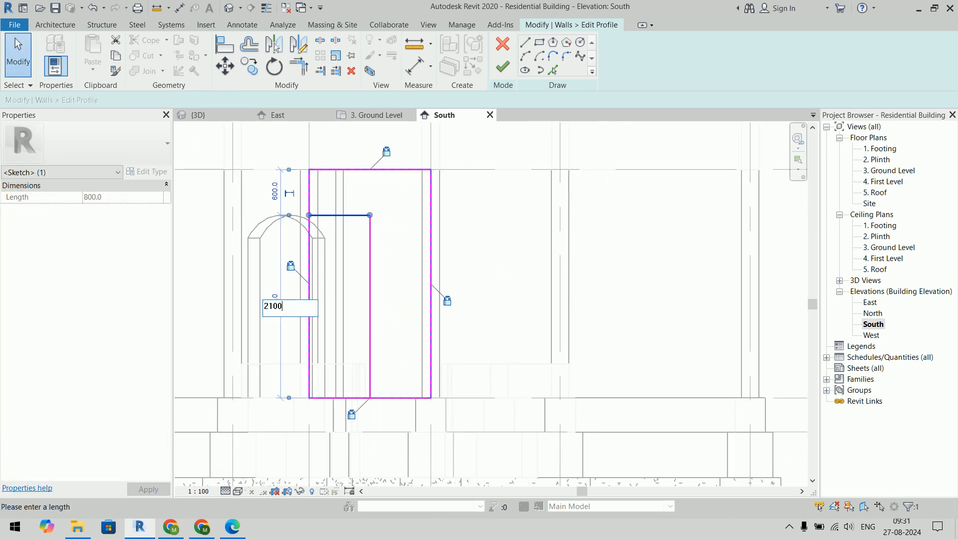
pyautogui.press('Return')
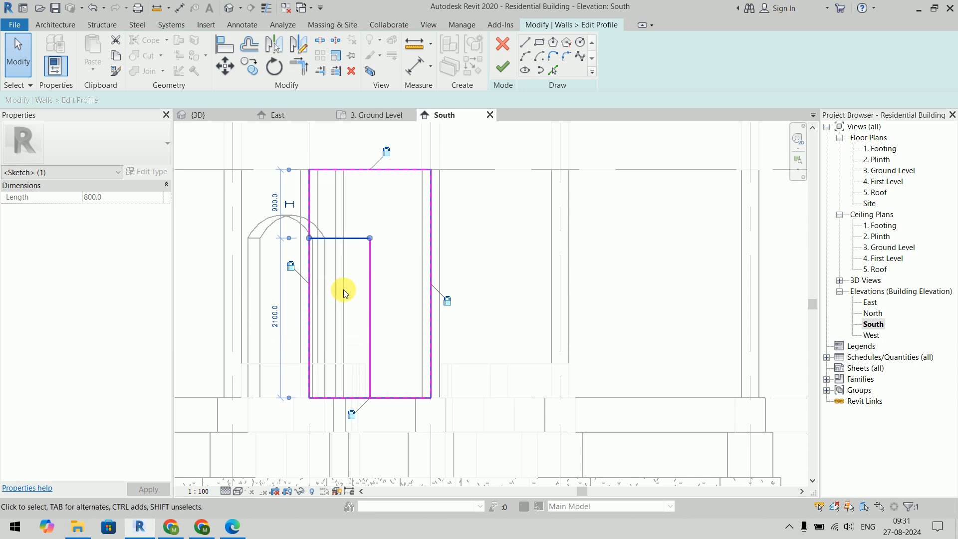
# Measure the opening's vertical edge from the adjoining wall's inner face instead of the profile edge, and set that distance to 800 mm
pyautogui.click(370, 294)
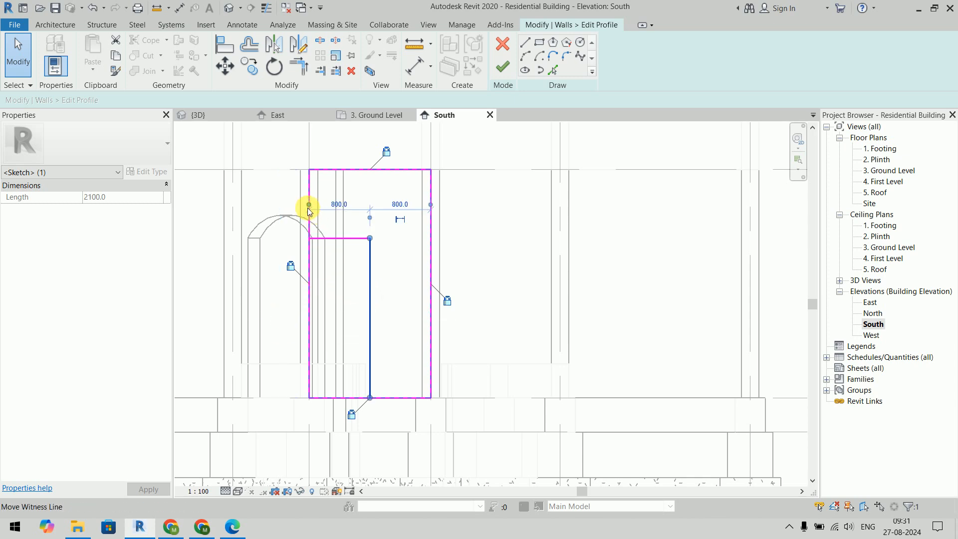
pyautogui.scroll(3, 358, 197)
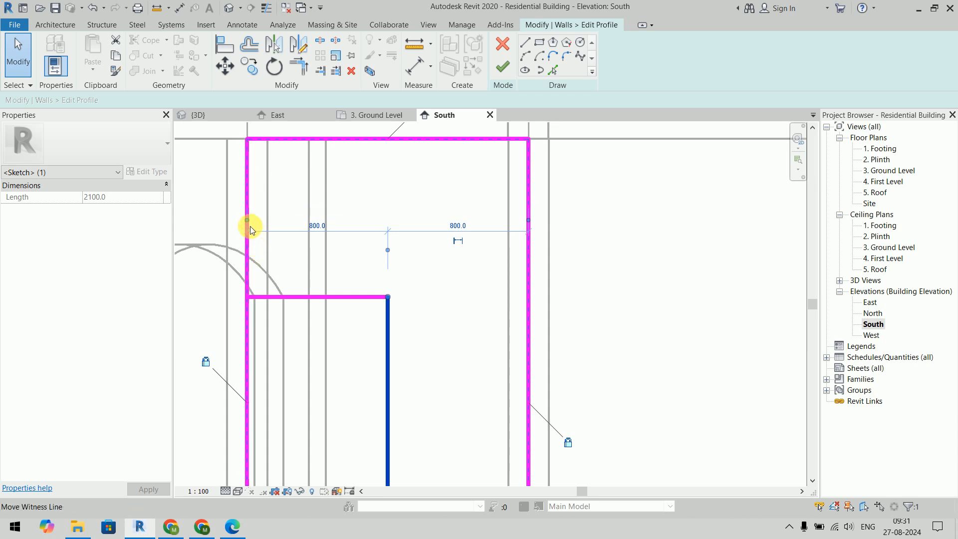
pyautogui.moveTo(268, 221); pyautogui.dragTo(267, 221)
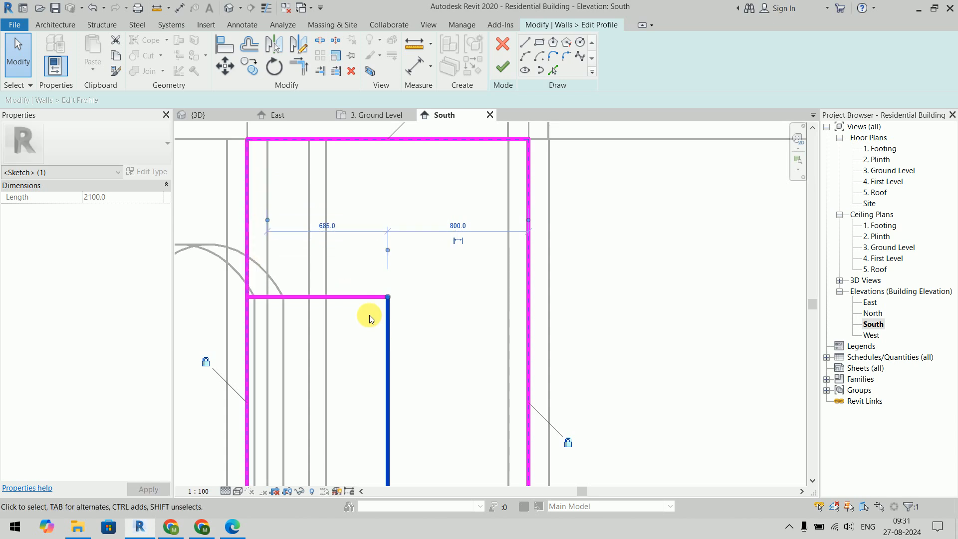
pyautogui.click(332, 224)
pyautogui.write('800')
pyautogui.press('Return')
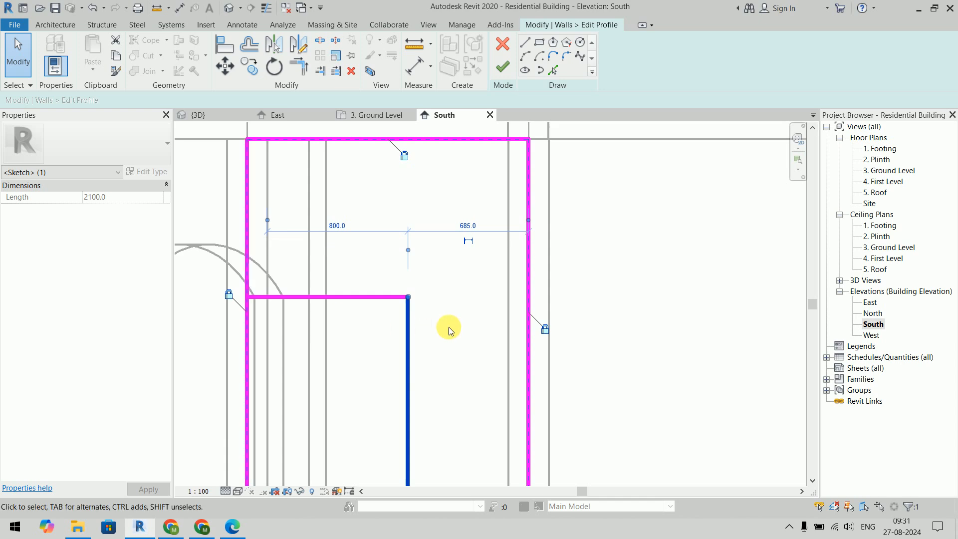
# Trim the profile lines at the wall's side and base into one closed L-shaped boundary around the opening, and finish the profile edit
pyautogui.scroll(-4, 453, 324)
pyautogui.click(460, 262)
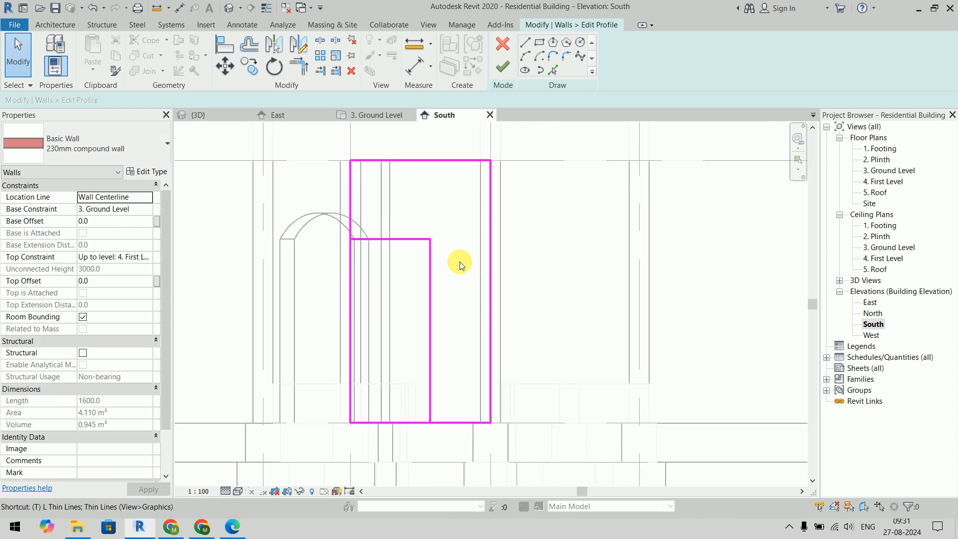
pyautogui.press('t')
pyautogui.press('r')
pyautogui.click(352, 208)
pyautogui.click(370, 239)
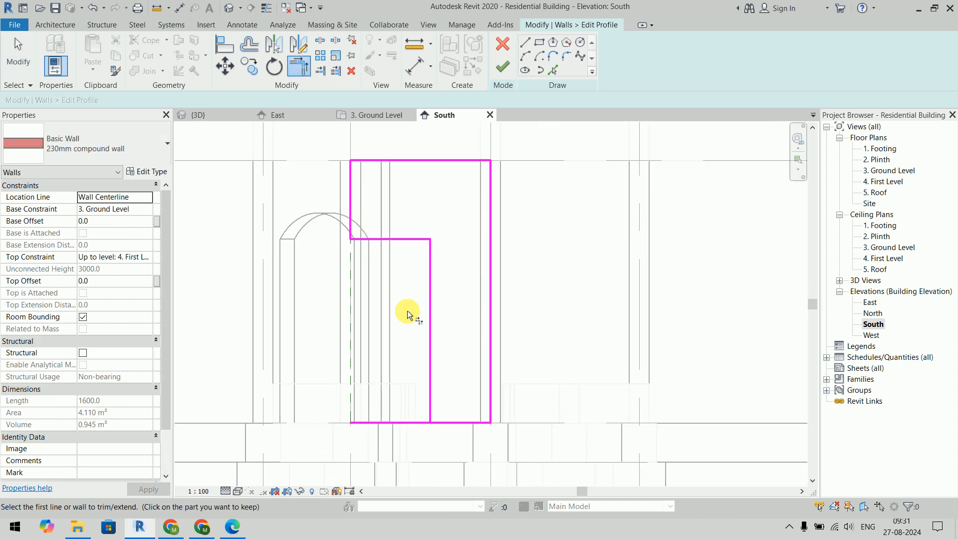
pyautogui.click(430, 349)
pyautogui.click(444, 422)
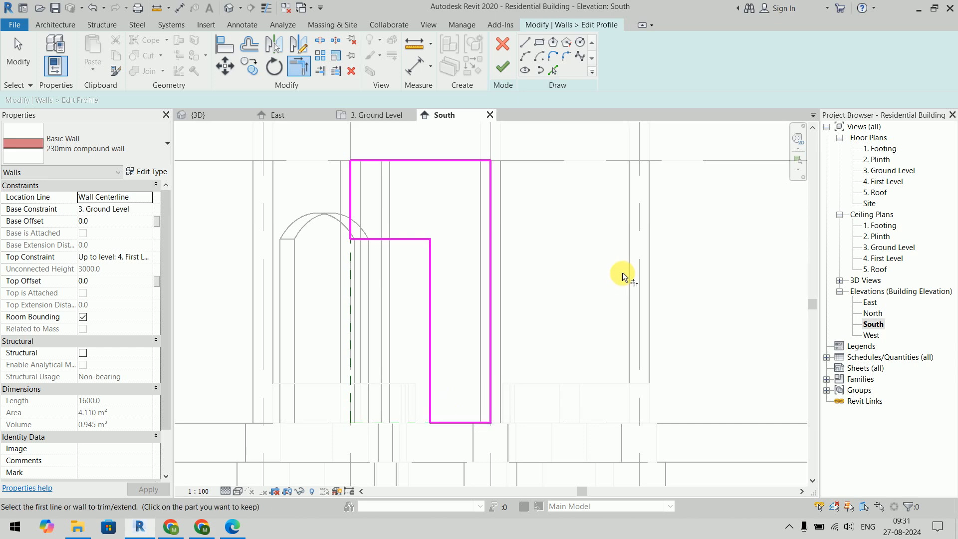
pyautogui.click(503, 67)
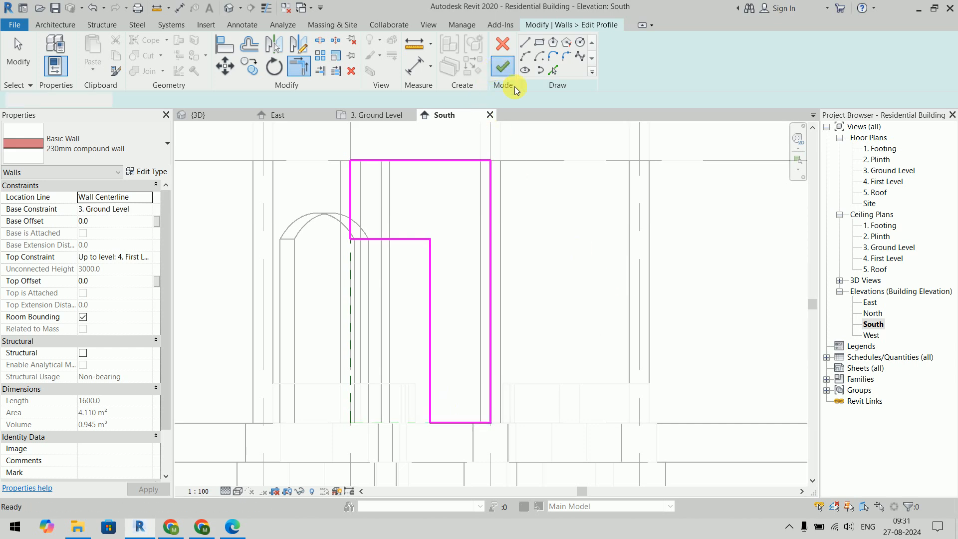
pyautogui.click(667, 353)
# Inspect the opening in the short cross wall up close in the 3D view
pyautogui.click(209, 116)
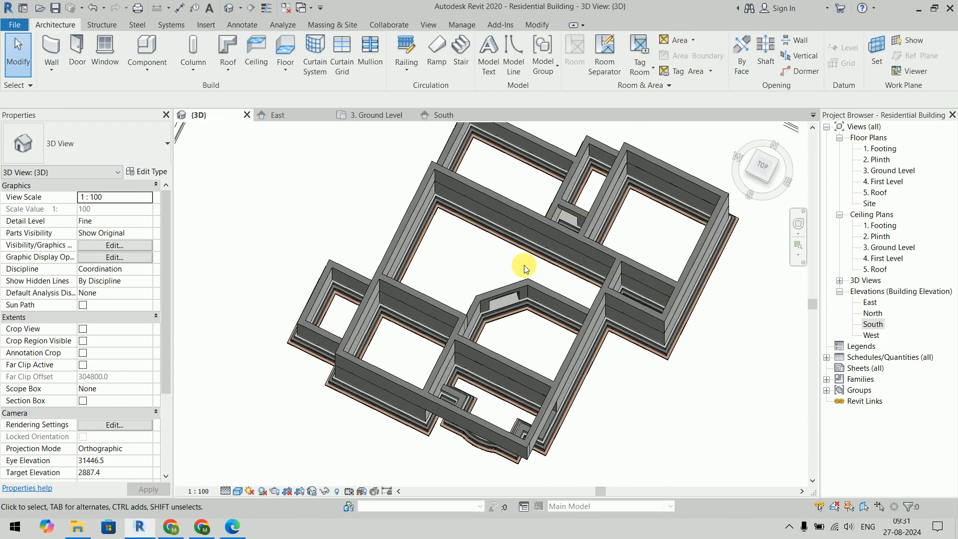
pyautogui.keyDown('shift'); pyautogui.moveTo(522, 263); pyautogui.dragTo(582, 399, button='middle'); pyautogui.keyUp('shift')
pyautogui.scroll(5, 589, 198)
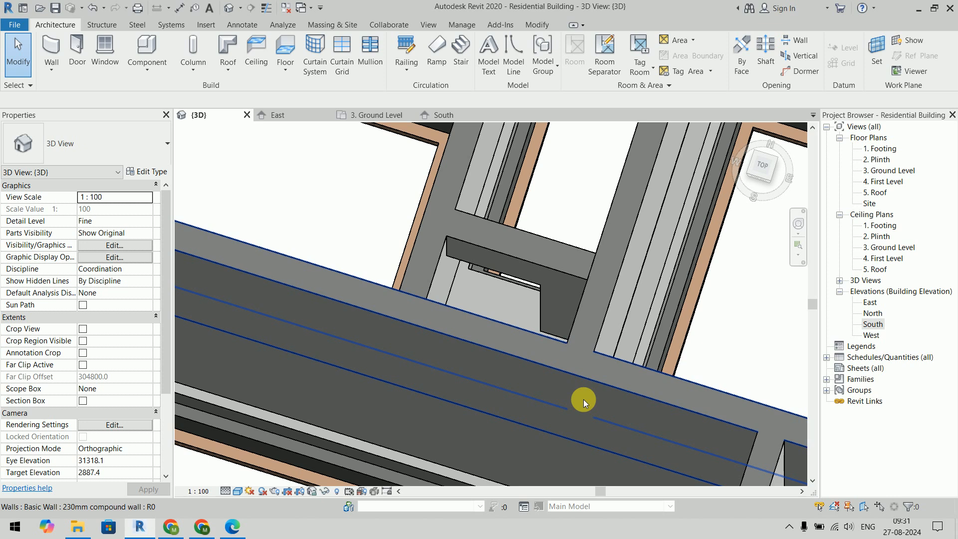
# Set the South elevation's visual style to Shaded
pyautogui.click(446, 115)
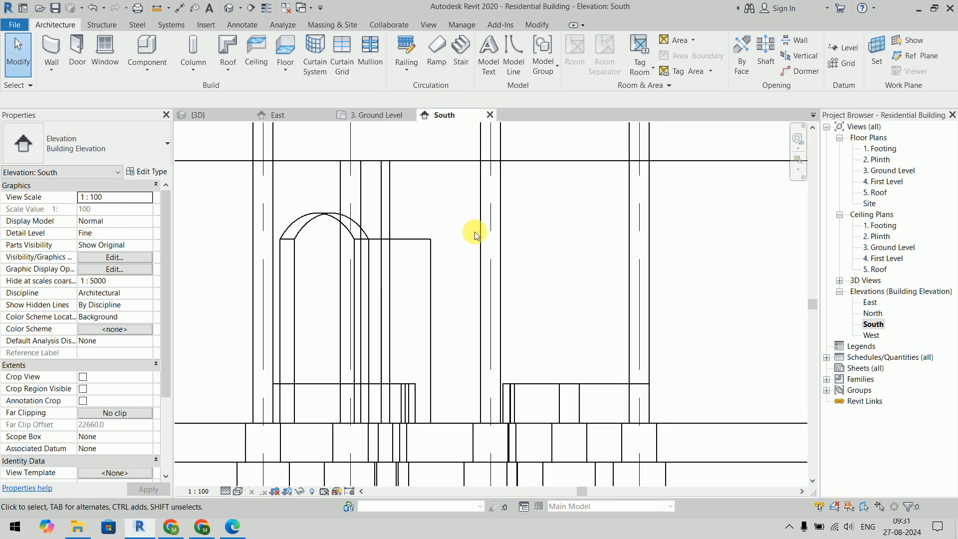
pyautogui.click(237, 491)
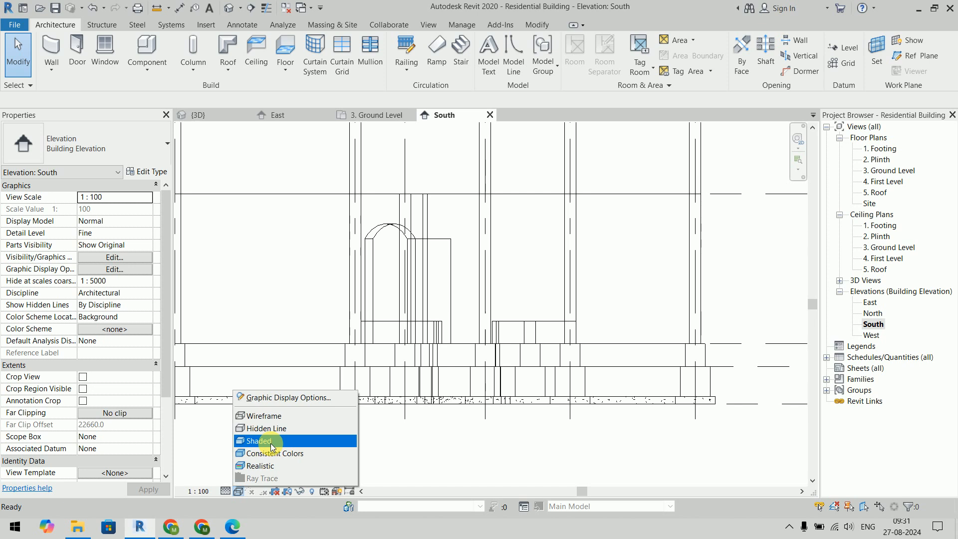
pyautogui.click(260, 441)
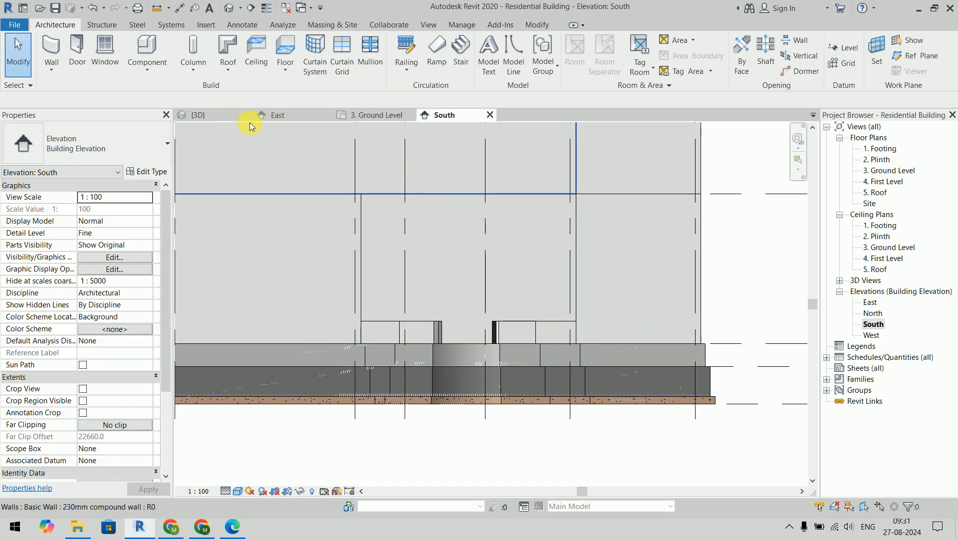
# Reopen the short cross wall's profile for editing from the 3D view, show it in the shaded South elevation, and cancel the edit
pyautogui.click(230, 120)
pyautogui.click(532, 250)
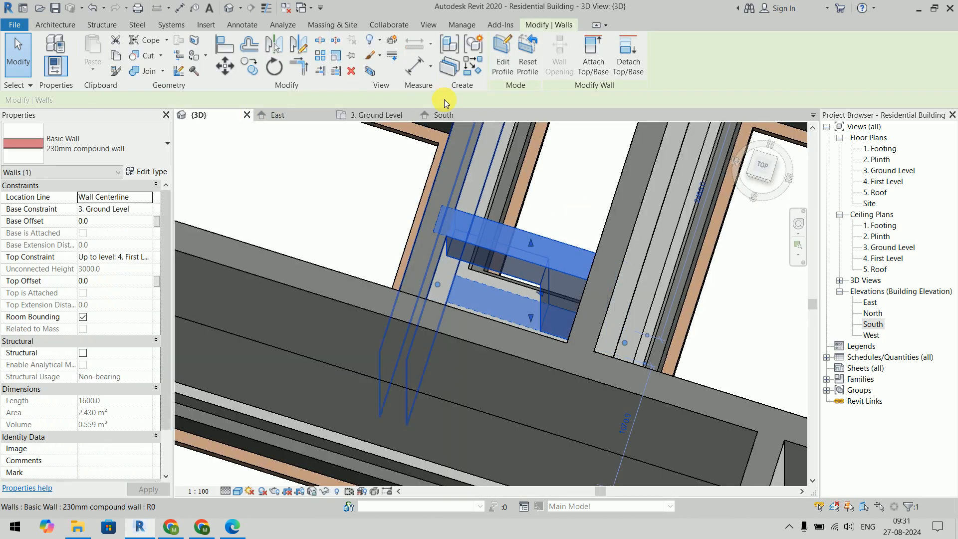
pyautogui.click(503, 55)
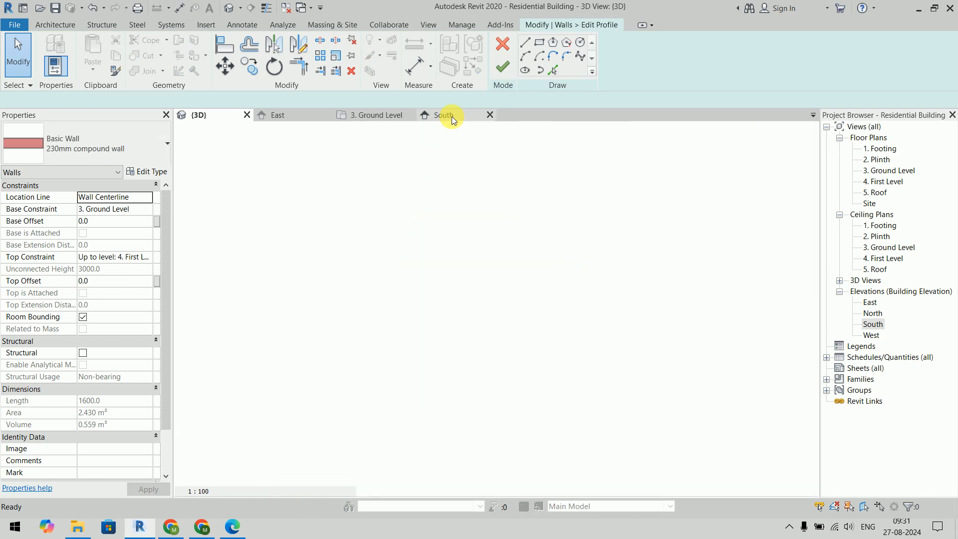
pyautogui.click(451, 116)
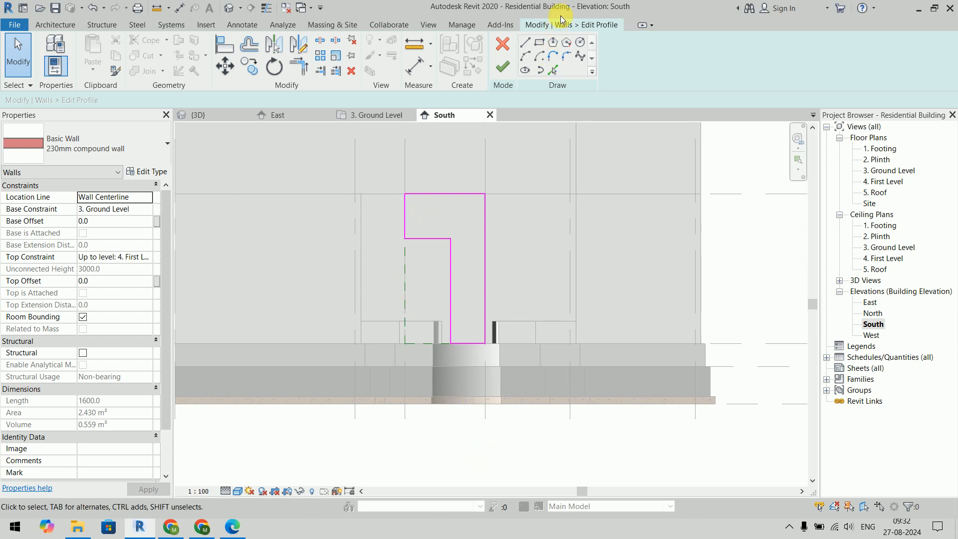
pyautogui.click(504, 44)
pyautogui.click(768, 248)
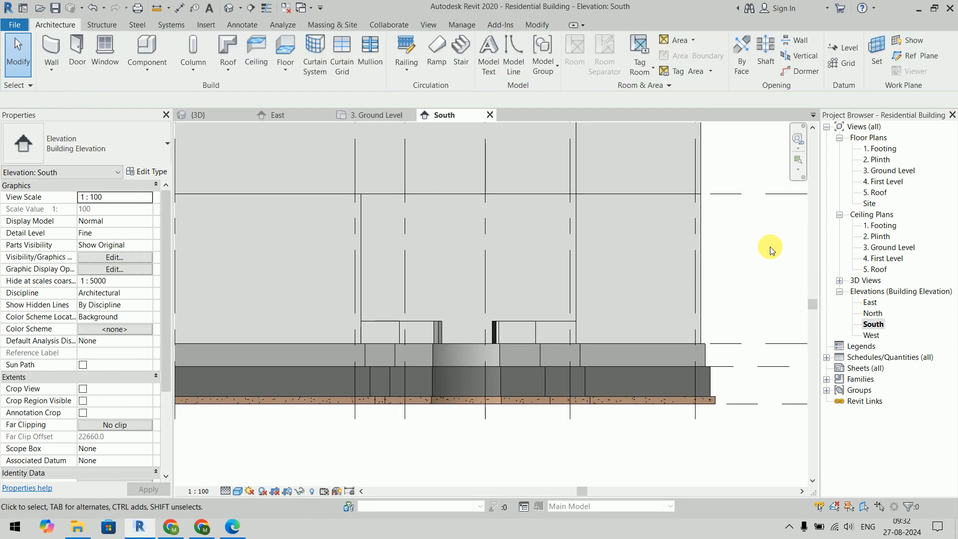
# Reset the short cross wall's profile from the 3D view to remove its door opening
pyautogui.click(195, 115)
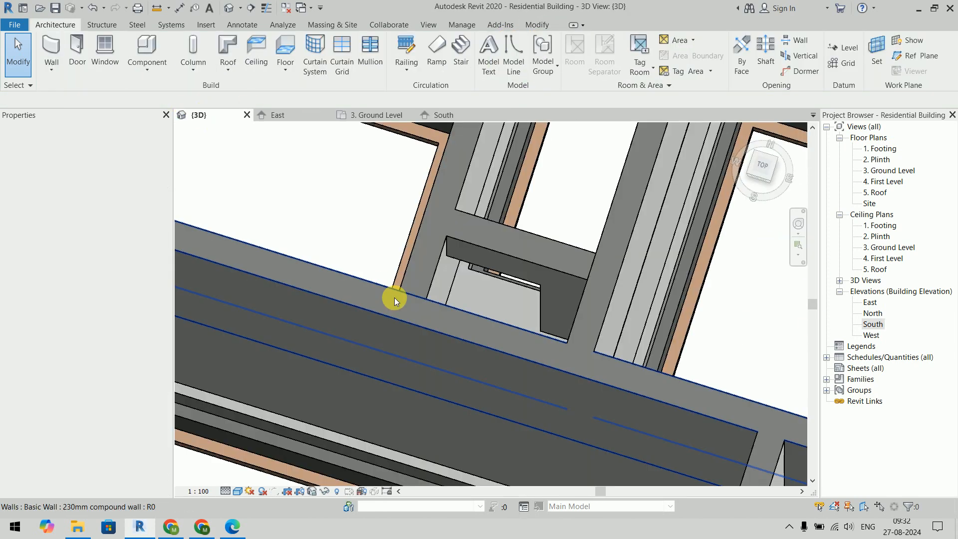
pyautogui.scroll(-6, 474, 308)
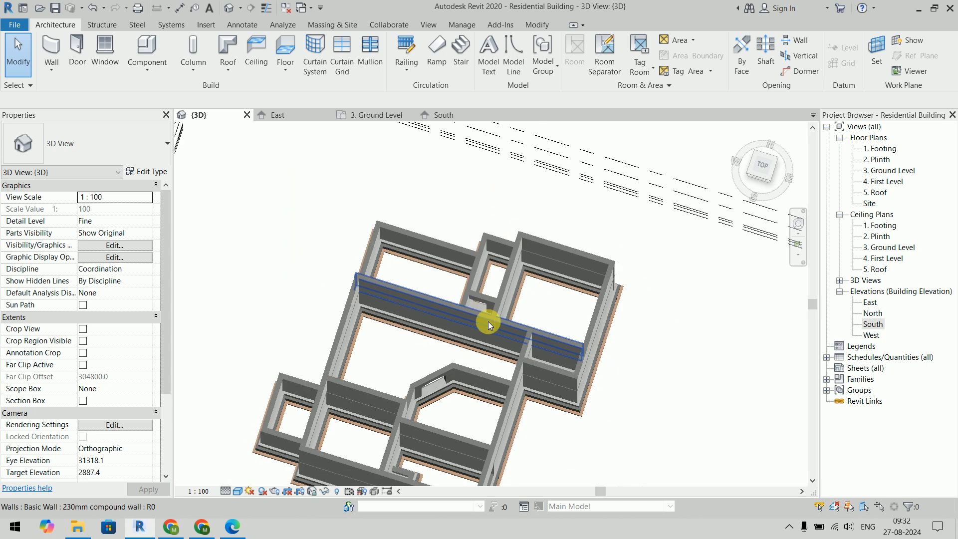
pyautogui.moveTo(487, 321); pyautogui.dragTo(637, 378, button='middle')
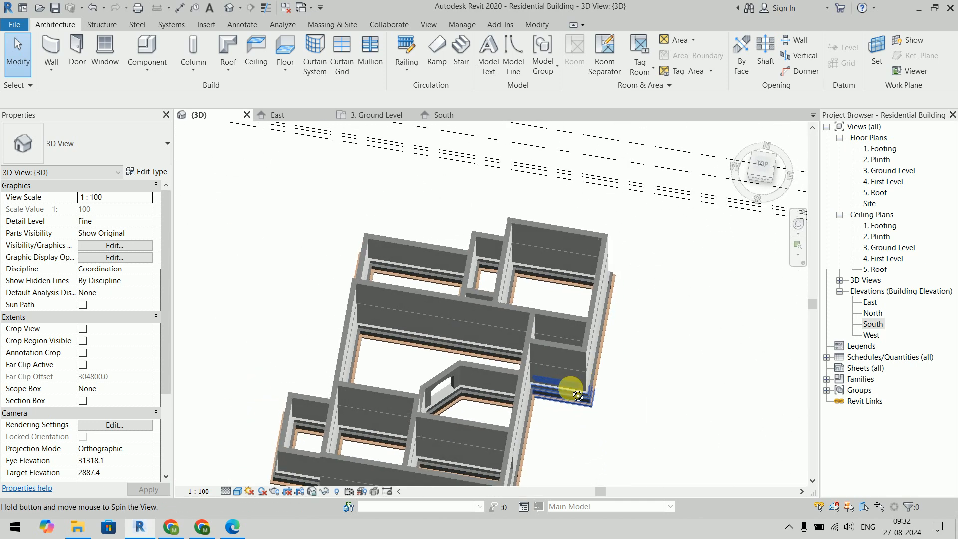
pyautogui.scroll(5, 493, 306)
pyautogui.click(434, 272)
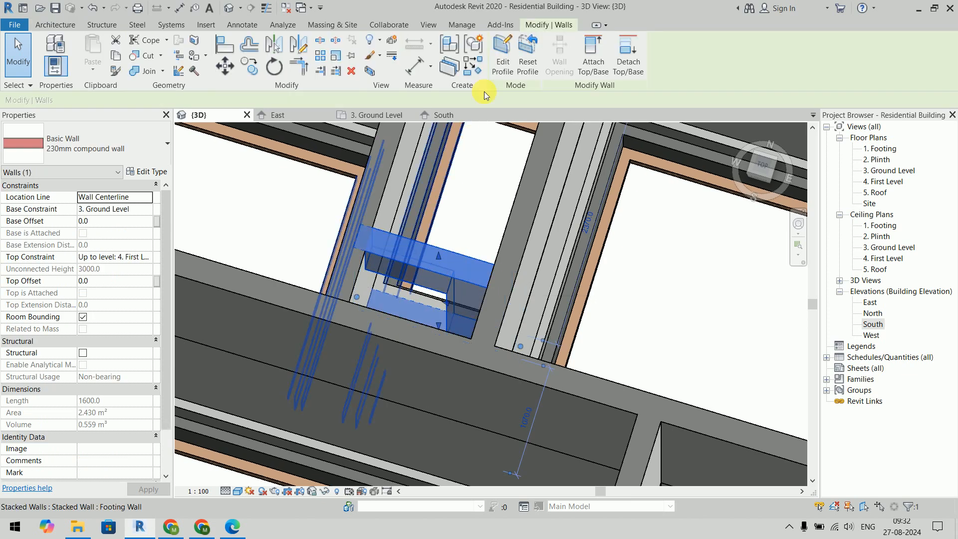
pyautogui.click(526, 50)
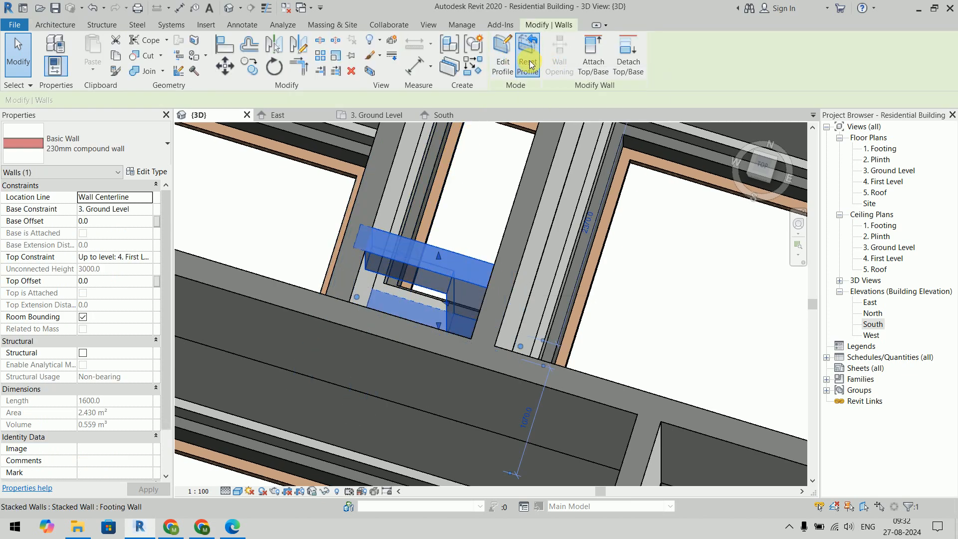
pyautogui.click(674, 295)
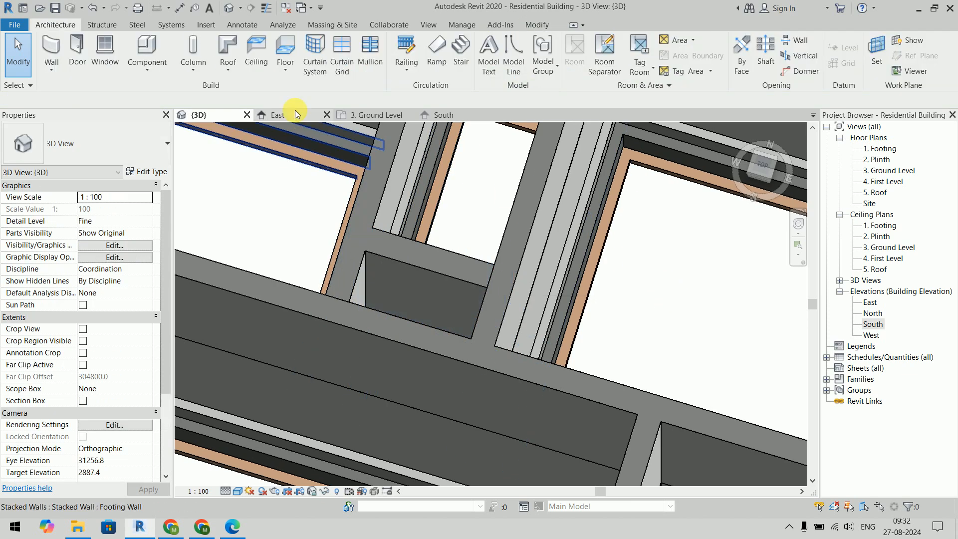
# Temporarily isolate the short cross wall in the 3D view
pyautogui.click(450, 266)
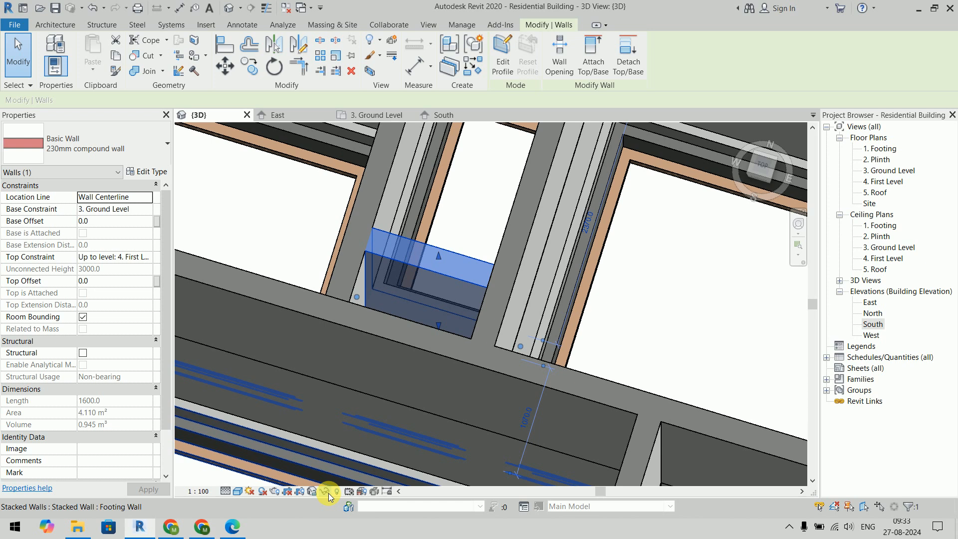
pyautogui.click(324, 493)
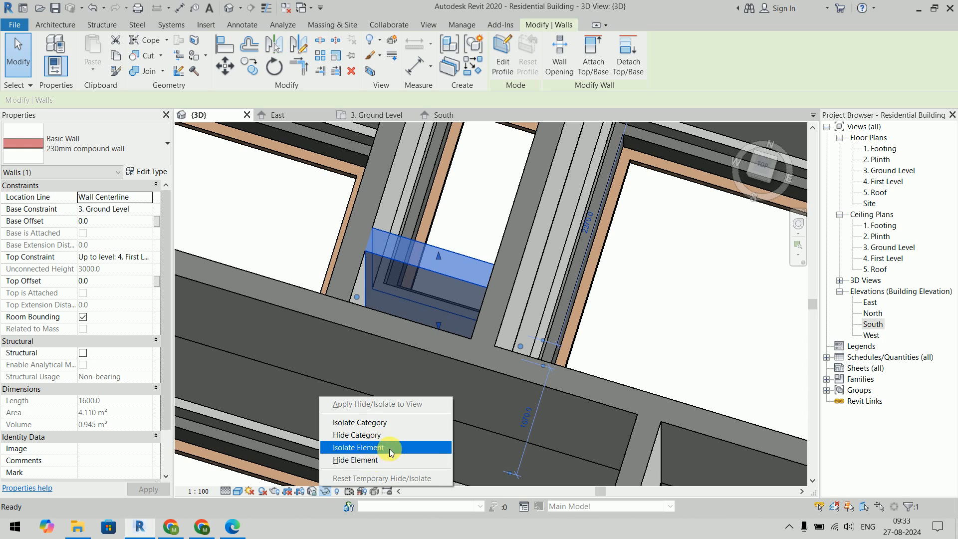
pyautogui.click(389, 448)
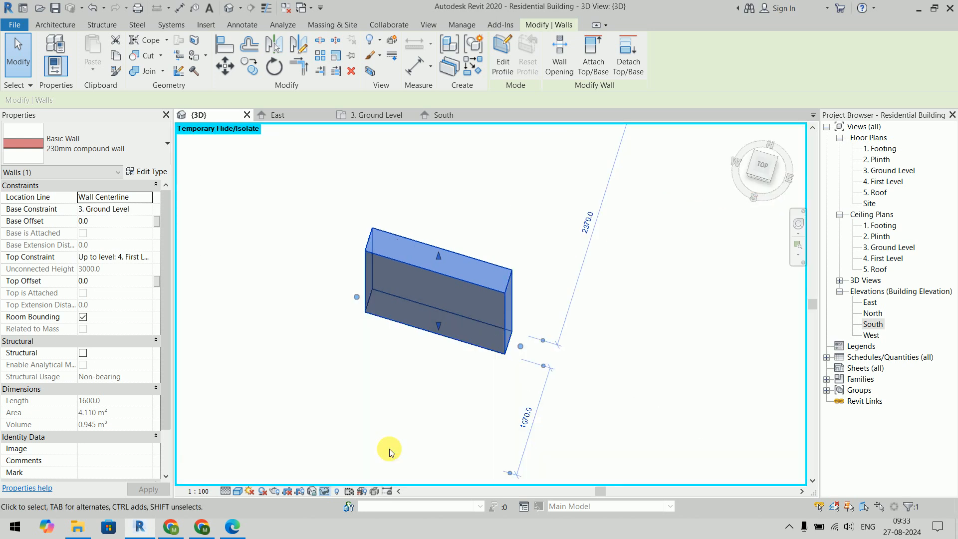
pyautogui.press('Escape')
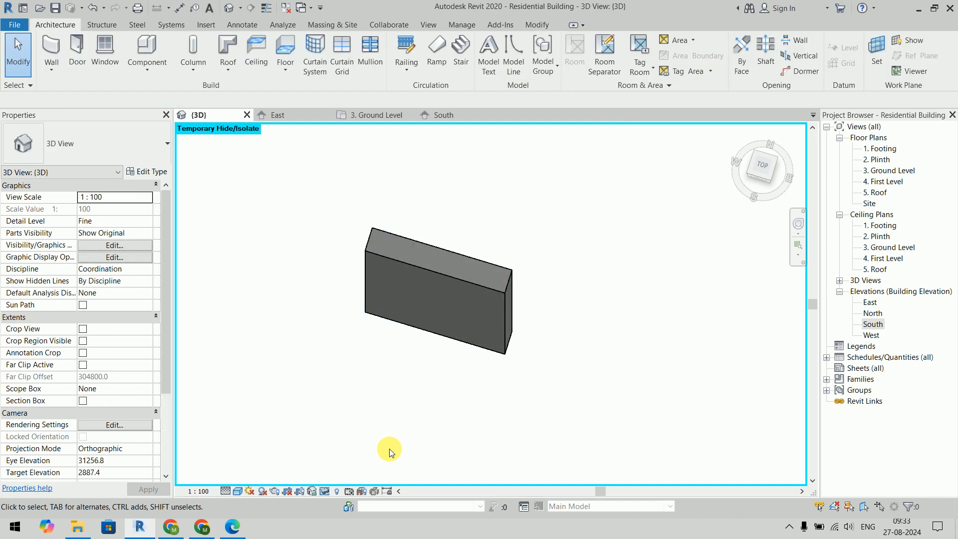
# Check the South elevation for the short cross wall and return to the isolated wall in the 3D view
pyautogui.keyDown('shift'); pyautogui.moveTo(402, 438); pyautogui.dragTo(474, 254, button='middle'); pyautogui.keyUp('shift')
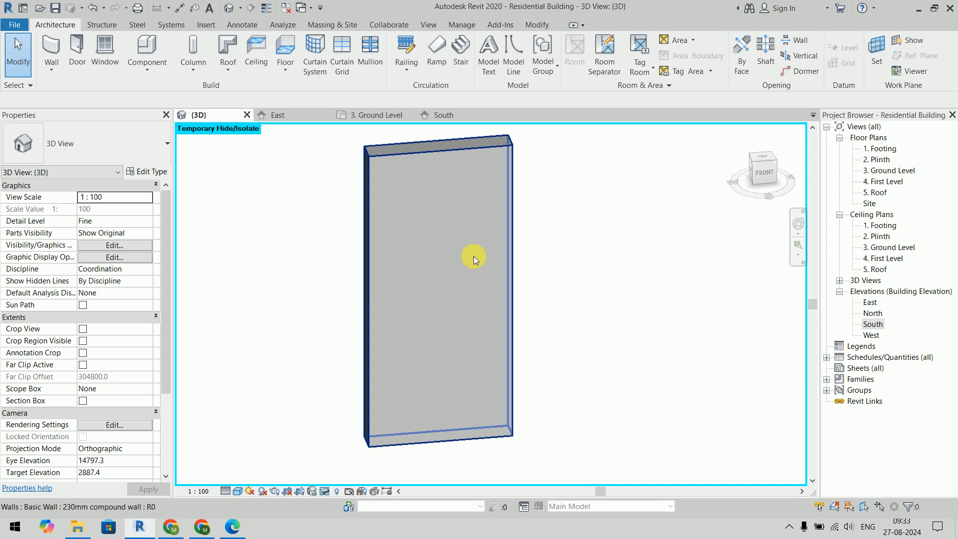
pyautogui.doubleClick(873, 323)
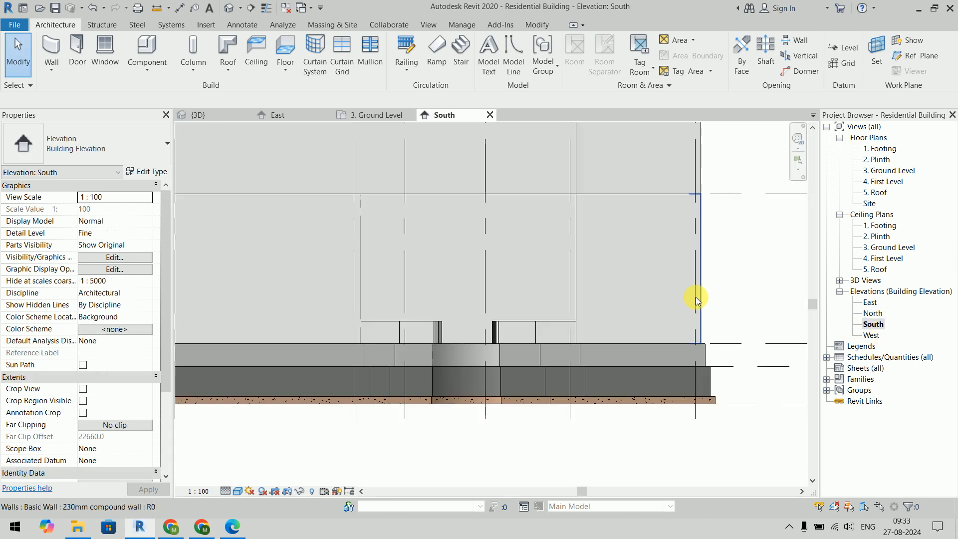
pyautogui.scroll(-5, 697, 299)
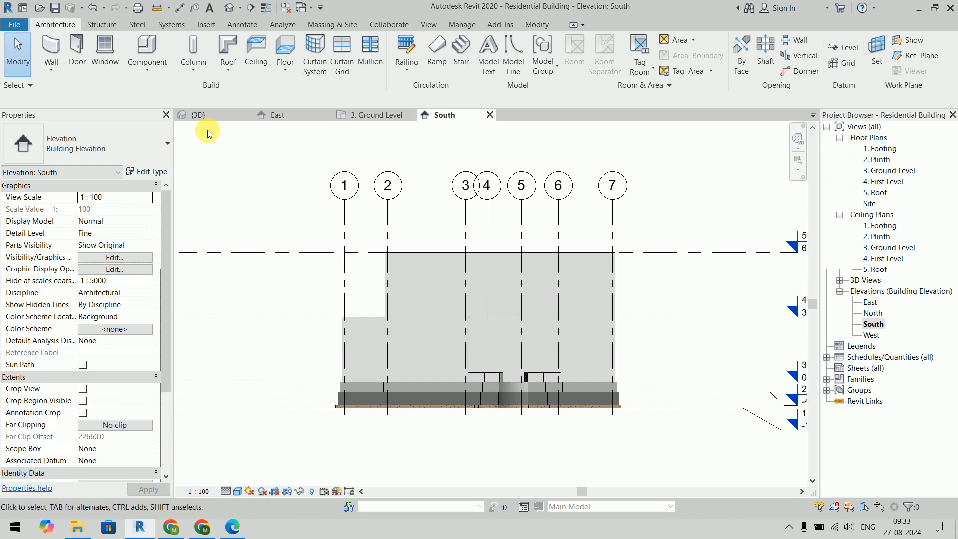
pyautogui.click(199, 115)
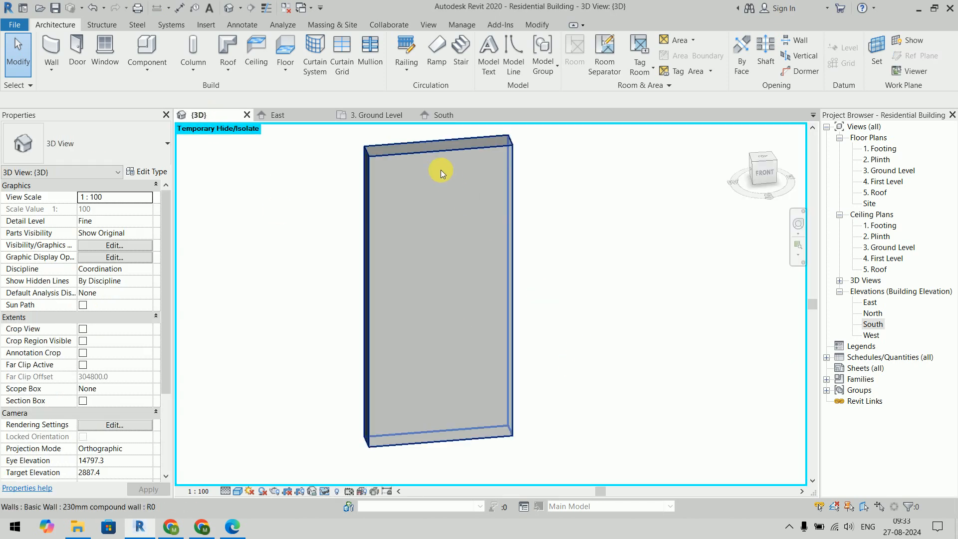
# Edit the isolated wall's profile in the front view and sketch a door outline about 950 mm wide and 2350 mm high at its lower-left corner
pyautogui.click(464, 167)
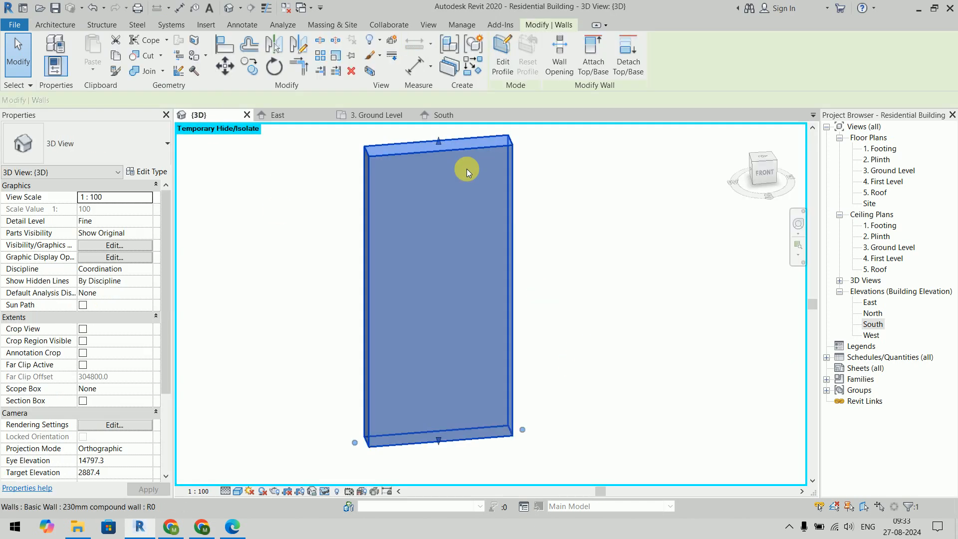
pyautogui.click(764, 173)
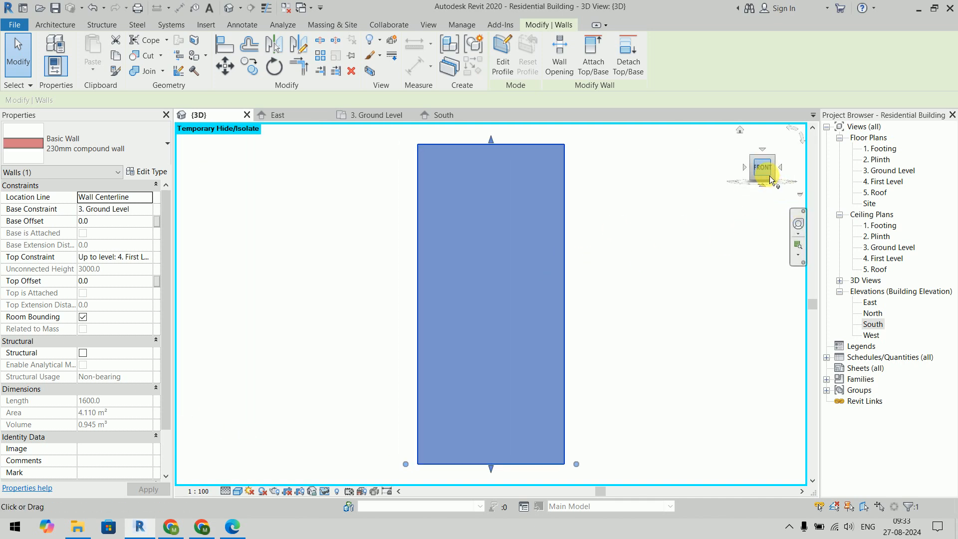
pyautogui.click(502, 55)
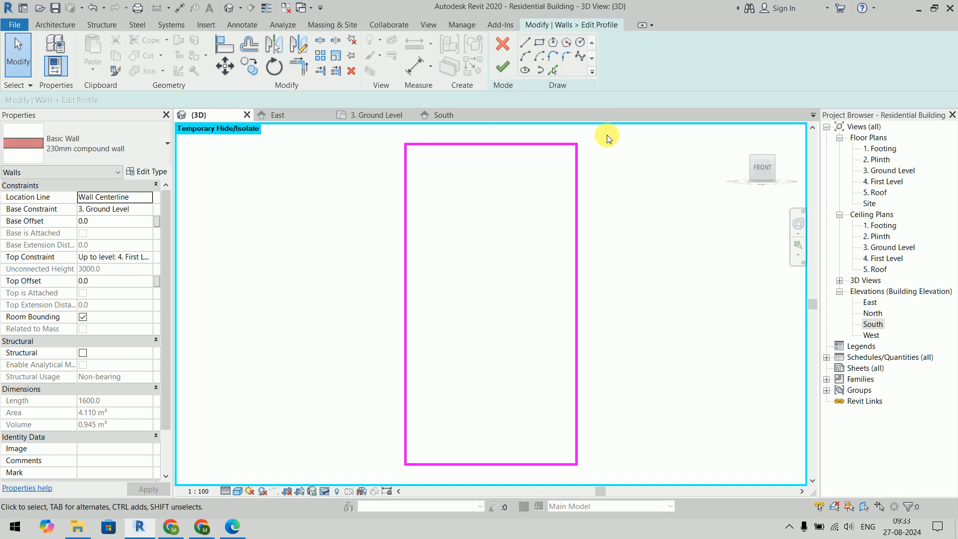
pyautogui.click(525, 42)
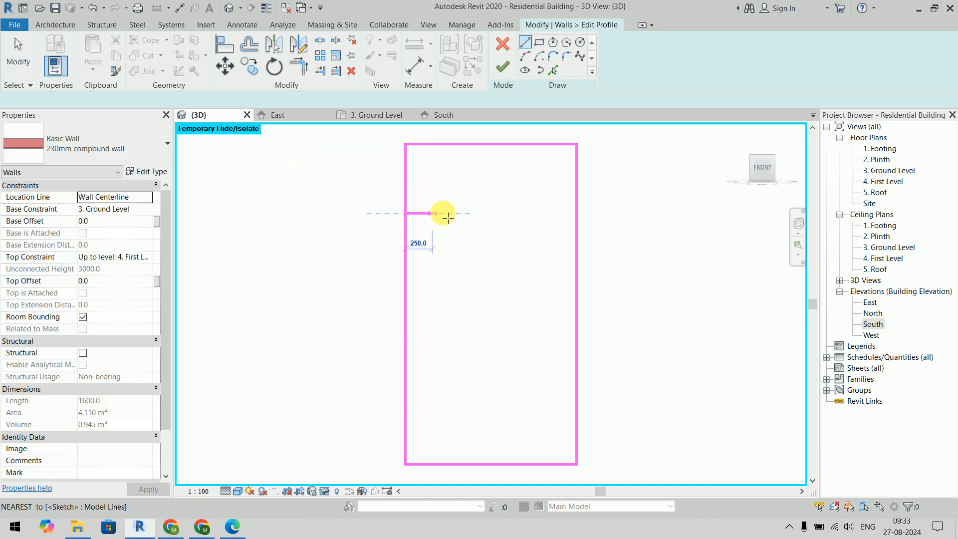
pyautogui.click(507, 213)
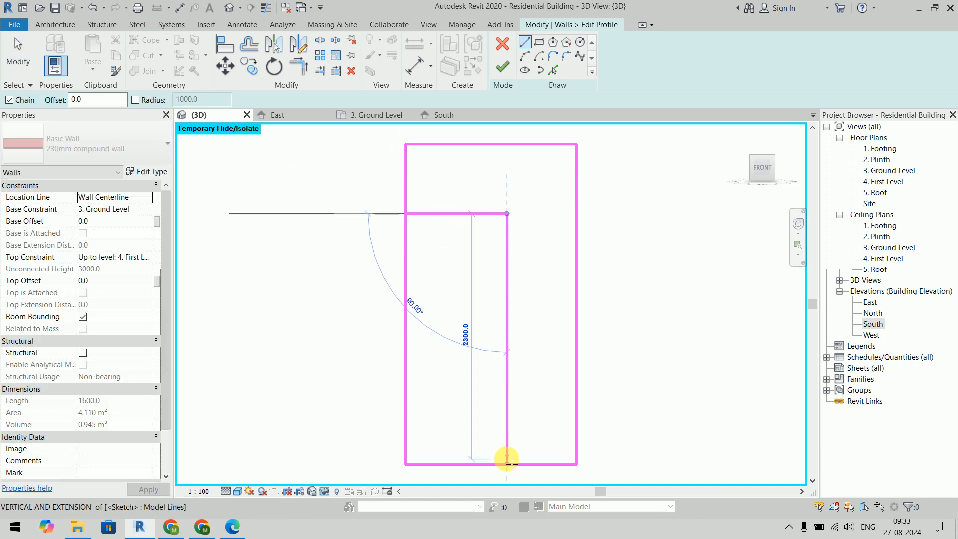
pyautogui.click(507, 463)
pyautogui.press('Escape')
pyautogui.press('Escape')
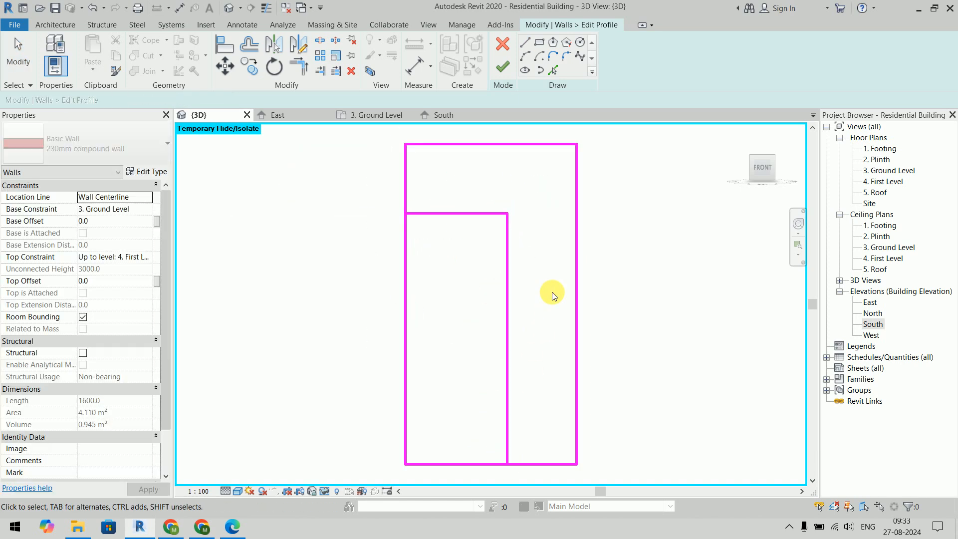
# Set the door outline's height to 2100 mm and its width to 915 mm
pyautogui.click(480, 213)
pyautogui.click(370, 339)
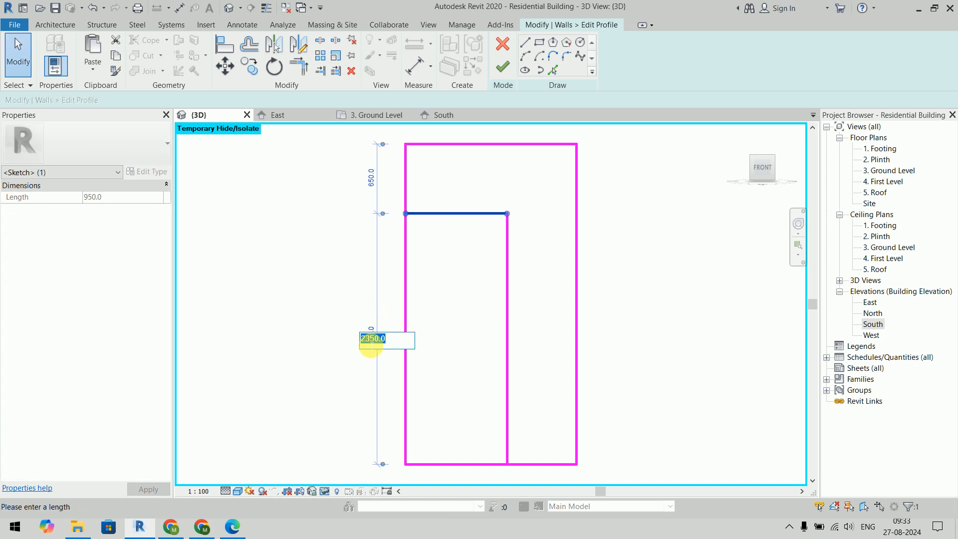
pyautogui.write('2100')
pyautogui.press('Return')
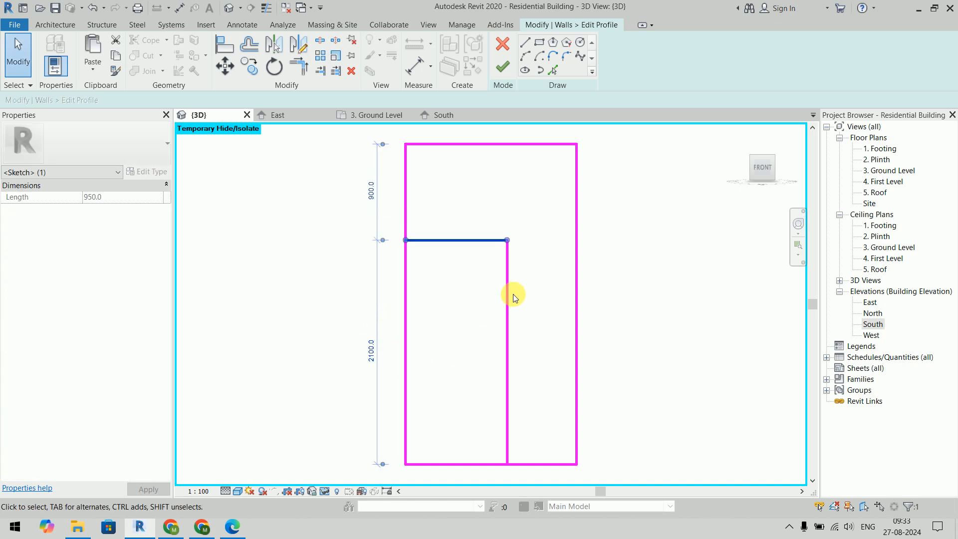
pyautogui.click(509, 294)
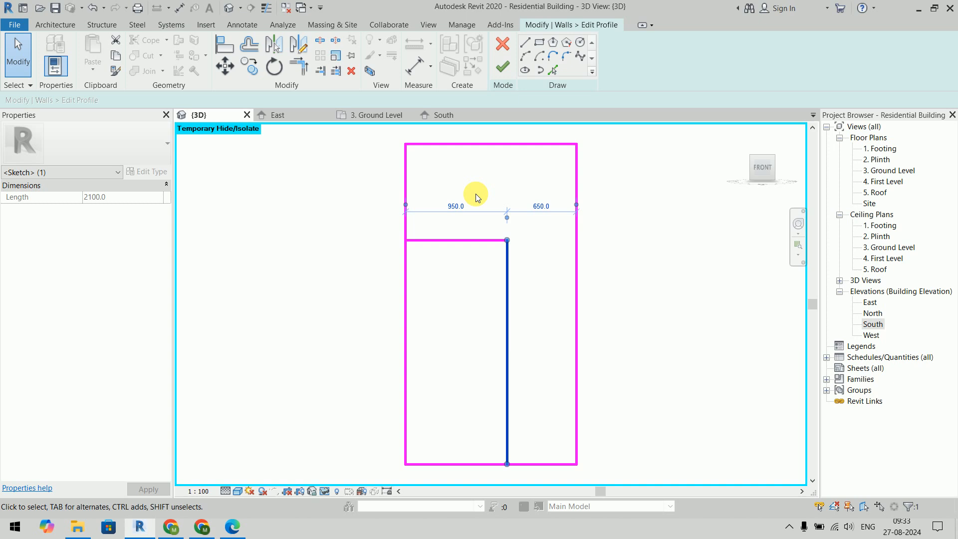
pyautogui.click(455, 207)
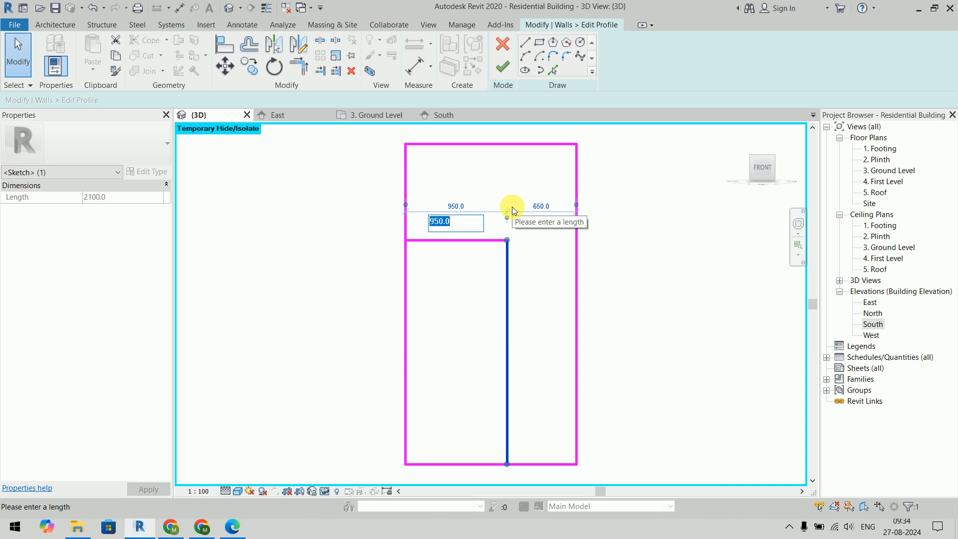
pyautogui.write('915')
pyautogui.press('Return')
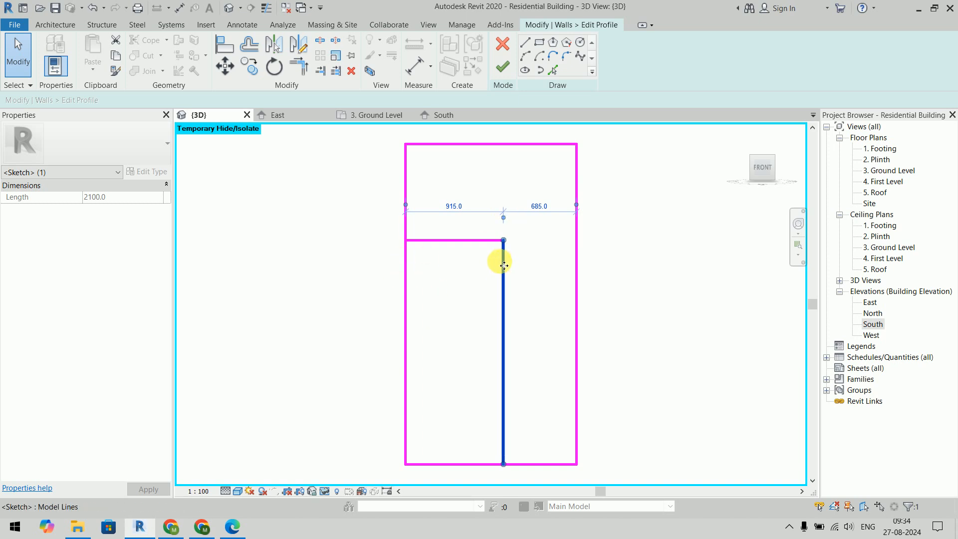
pyautogui.click(633, 238)
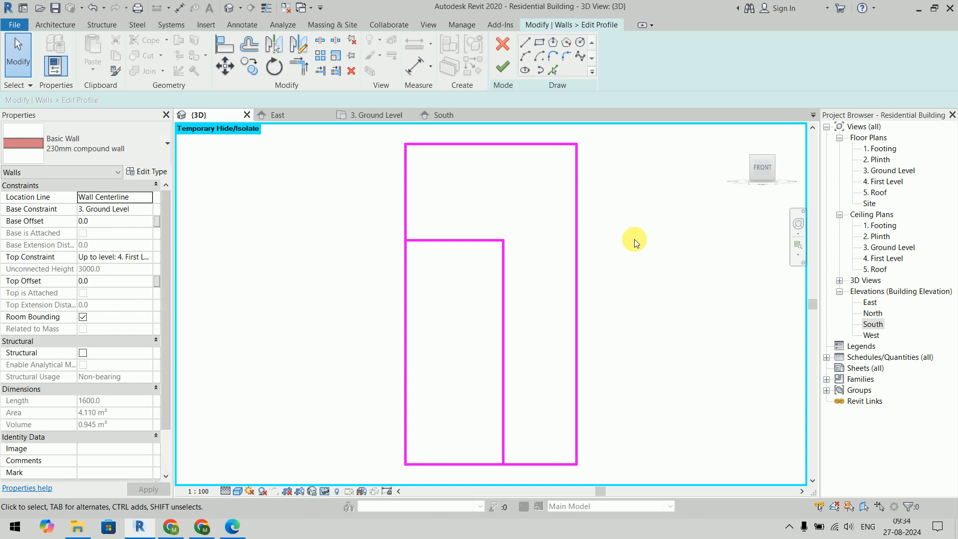
# Trim the profile lines around the door outline into one closed loop and finish the wall profile edit
pyautogui.press('t')
pyautogui.press('r')
pyautogui.click(420, 187)
pyautogui.click(424, 225)
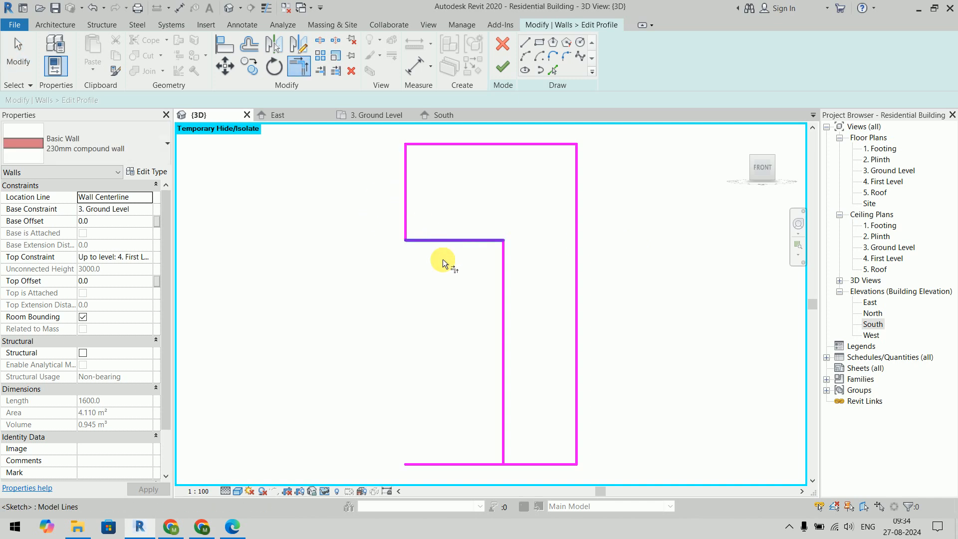
pyautogui.click(501, 326)
pyautogui.click(557, 466)
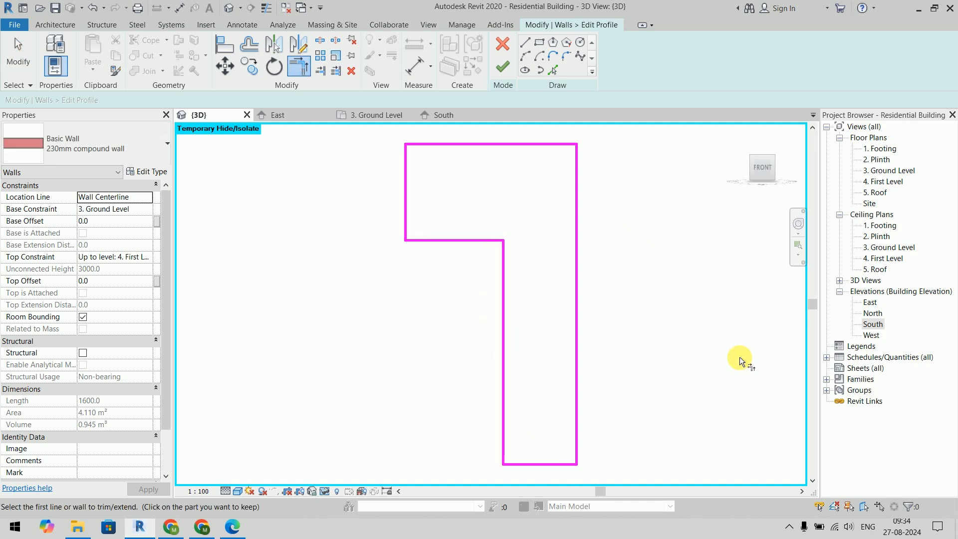
pyautogui.click(502, 67)
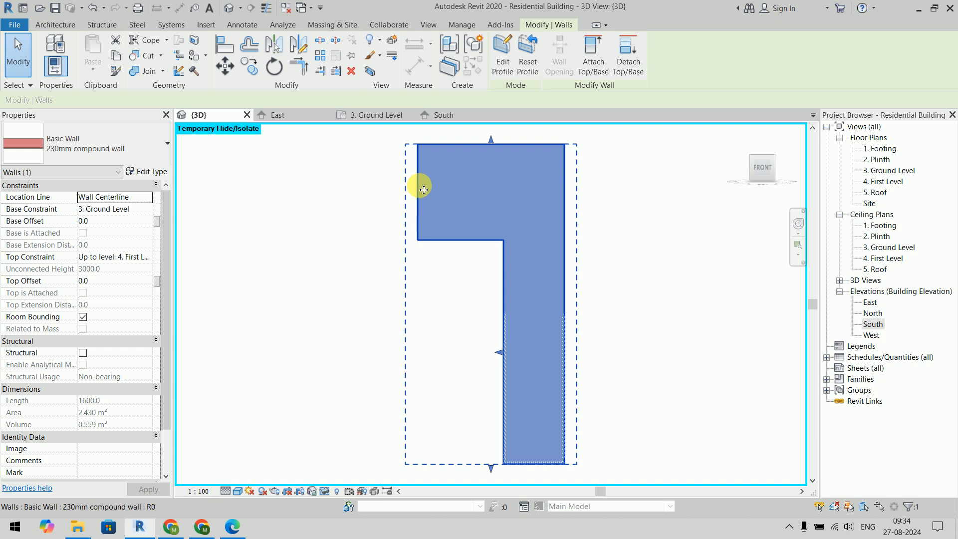
pyautogui.click(373, 191)
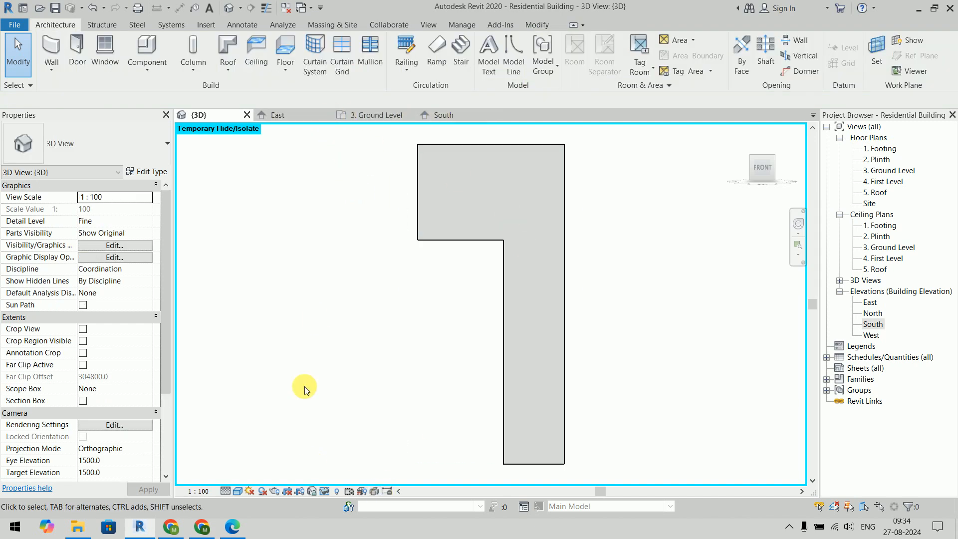
# Reset the temporary isolation in the 3D home view and inspect the short cross wall's door opening within the whole building
pyautogui.click(739, 134)
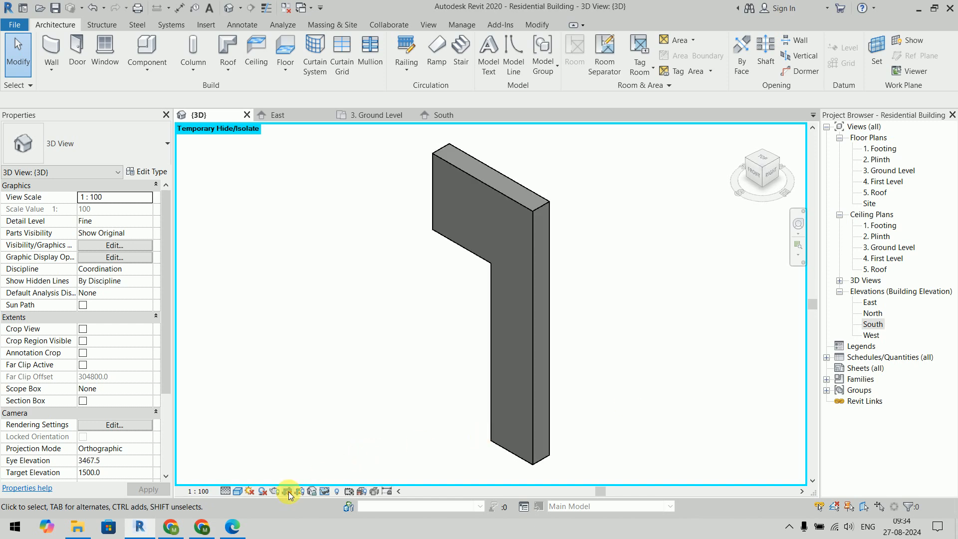
pyautogui.click(324, 491)
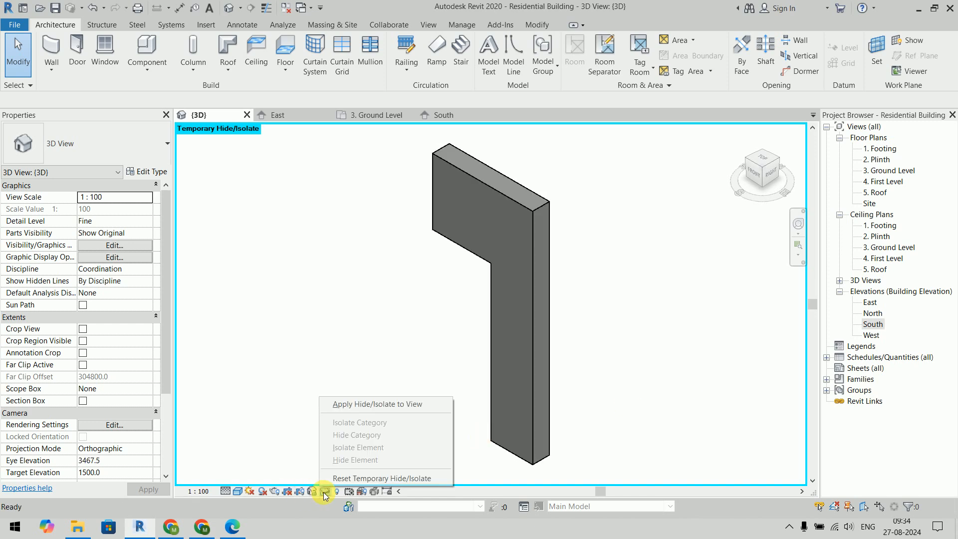
pyautogui.click(369, 475)
pyautogui.scroll(-6, 690, 268)
pyautogui.keyDown('shift'); pyautogui.moveTo(642, 286); pyautogui.dragTo(566, 330, button='middle'); pyautogui.keyUp('shift')
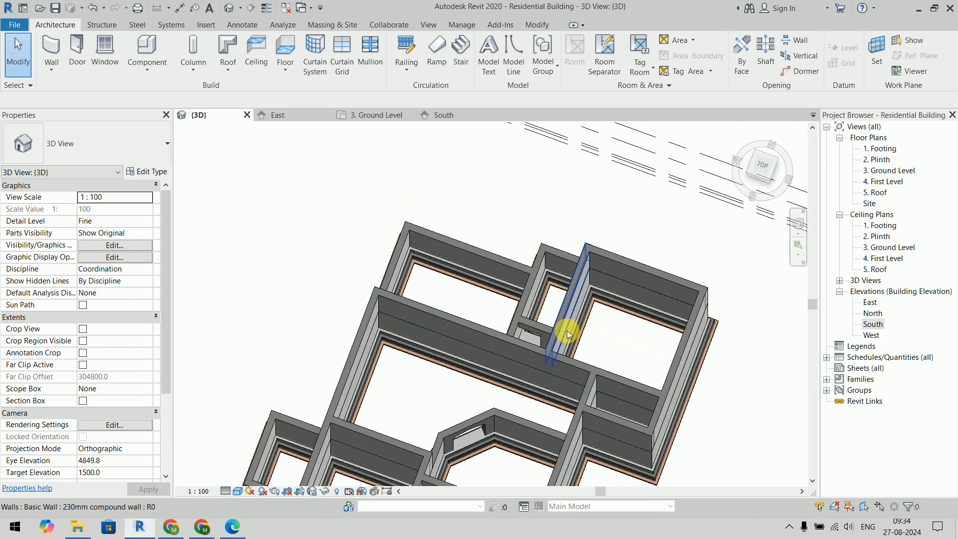
pyautogui.scroll(5, 529, 336)
pyautogui.scroll(2, 528, 336)
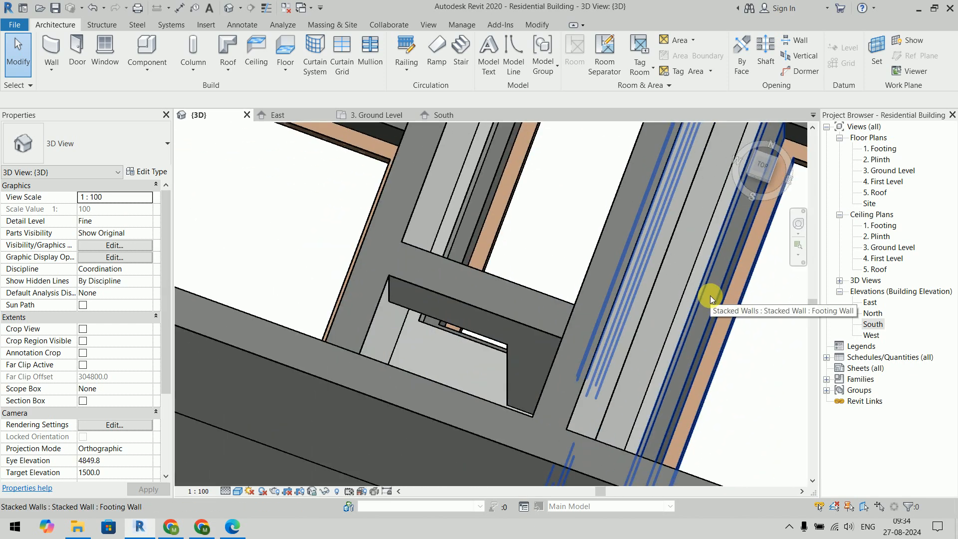
pyautogui.scroll(-5, 710, 296)
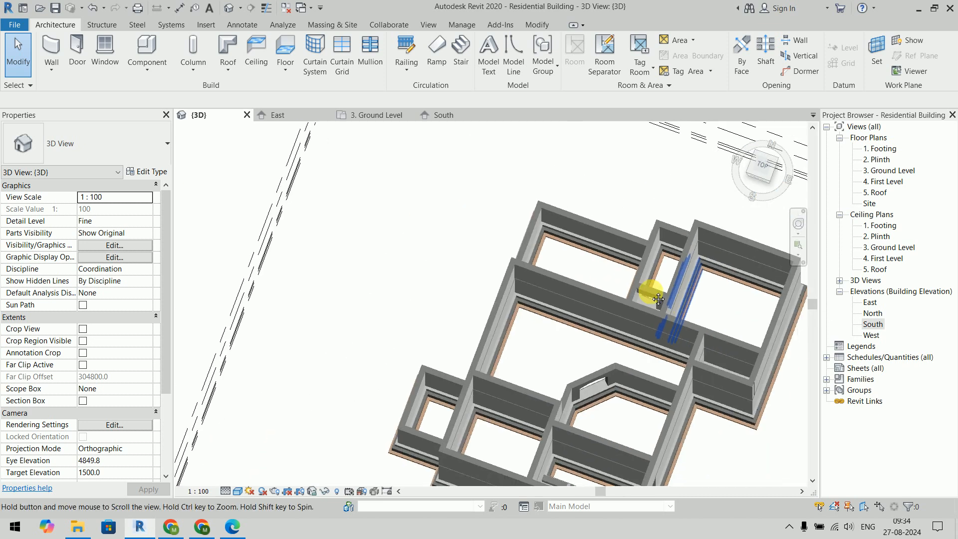
pyautogui.moveTo(651, 294); pyautogui.dragTo(597, 242, button='middle')
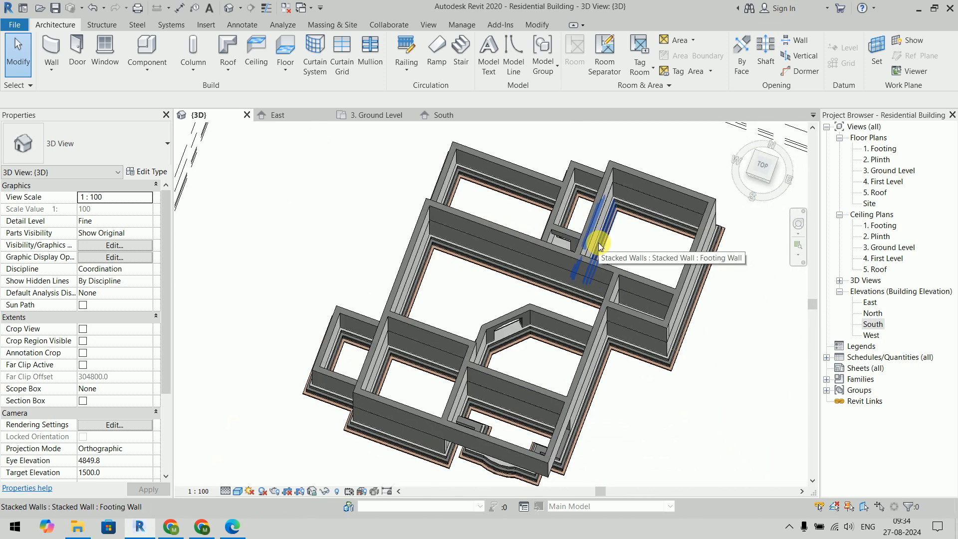
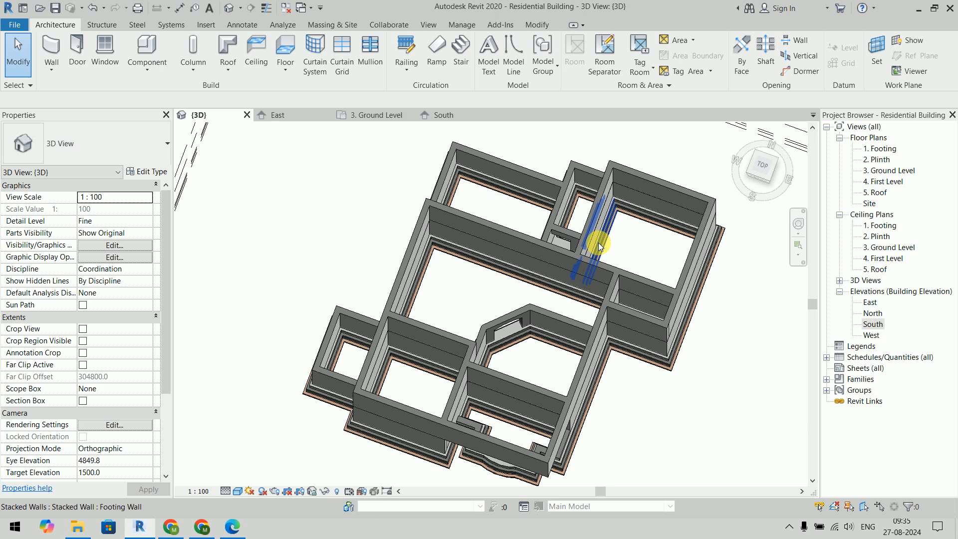
# Select all walls between First Level and Roof and temporarily hide them to expose the ground-floor walls in 3D
pyautogui.scroll(-3, 699, 394)
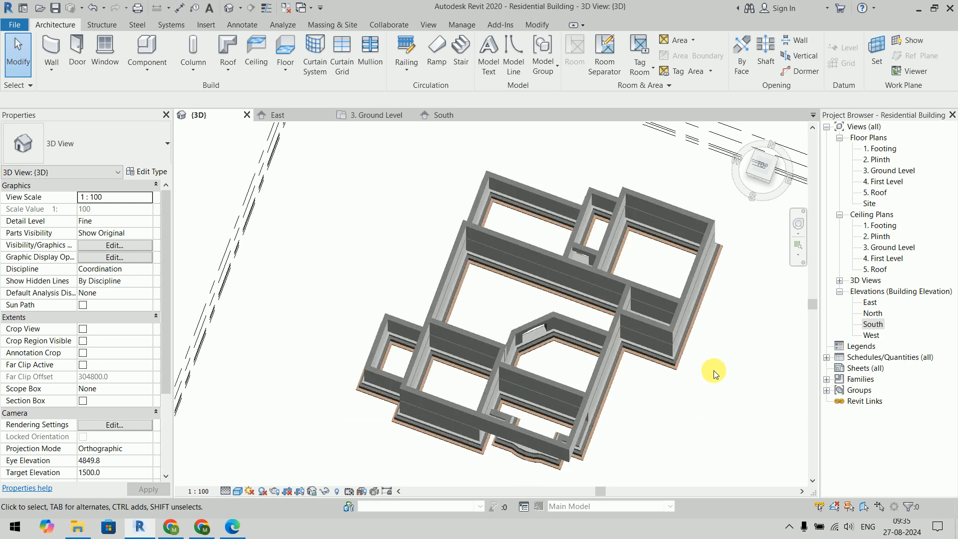
pyautogui.keyDown('shift'); pyautogui.moveTo(659, 386); pyautogui.dragTo(667, 220, button='middle'); pyautogui.keyUp('shift')
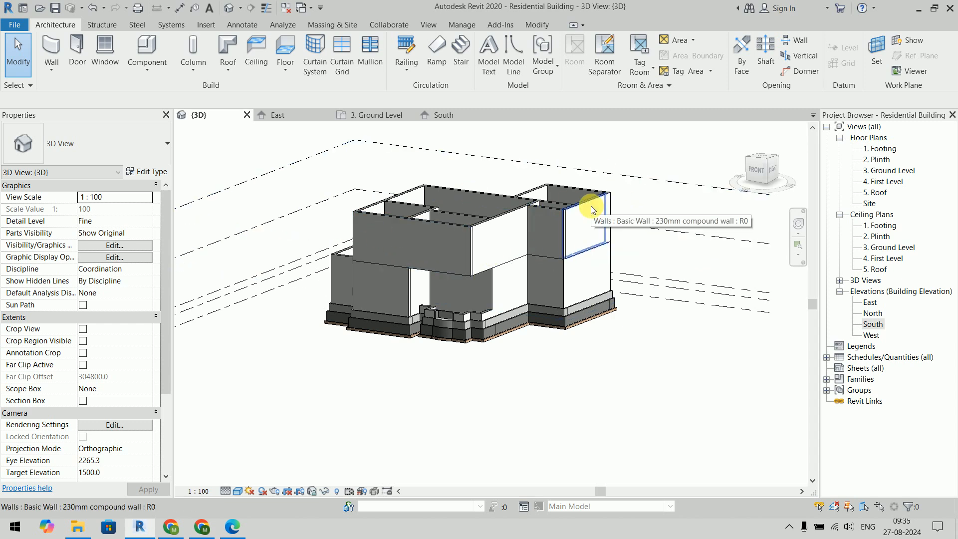
pyautogui.scroll(-2, 591, 209)
pyautogui.keyDown('shift'); pyautogui.moveTo(591, 209); pyautogui.dragTo(637, 186, button='middle'); pyautogui.keyUp('shift')
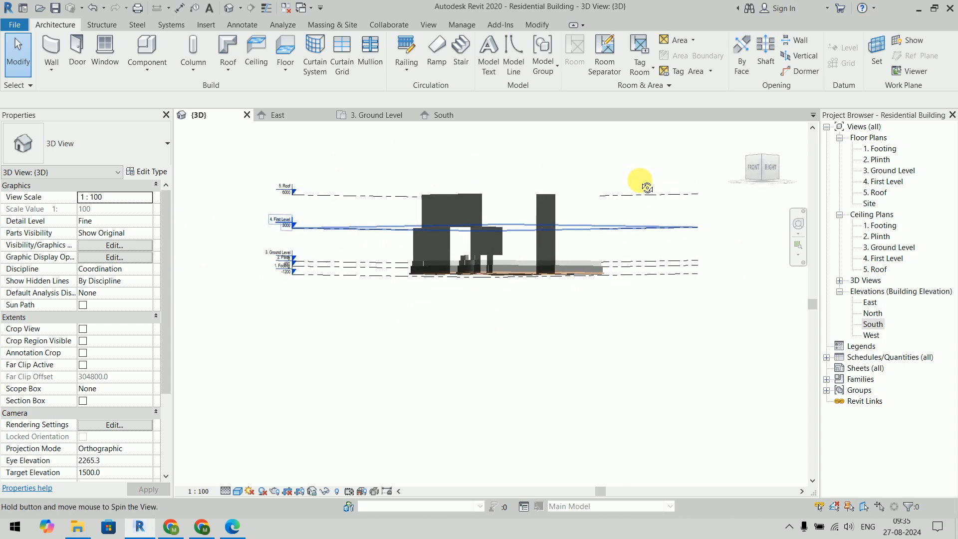
pyautogui.moveTo(365, 156); pyautogui.dragTo(636, 239)
pyautogui.keyDown('shift'); pyautogui.moveTo(637, 239); pyautogui.dragTo(647, 346, button='middle'); pyautogui.keyUp('shift')
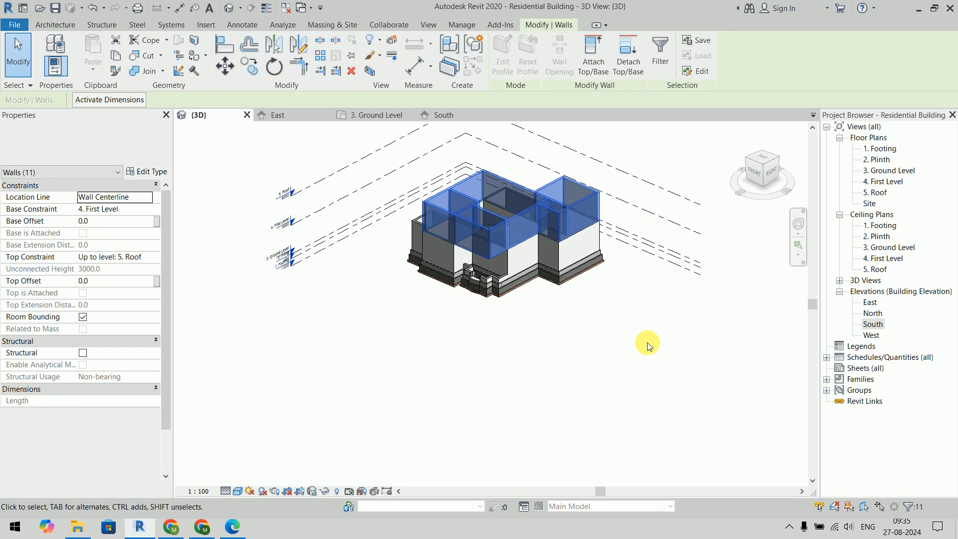
pyautogui.click(326, 492)
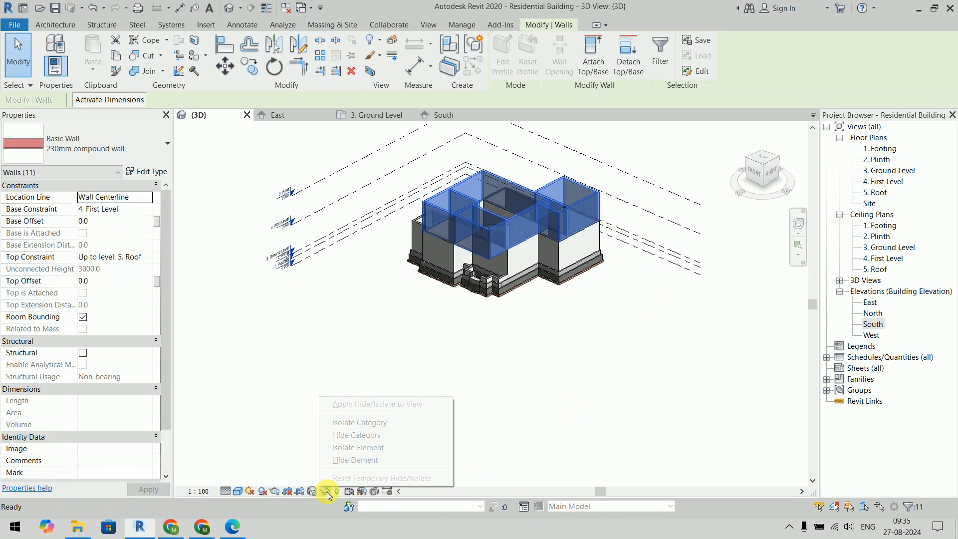
pyautogui.click(382, 459)
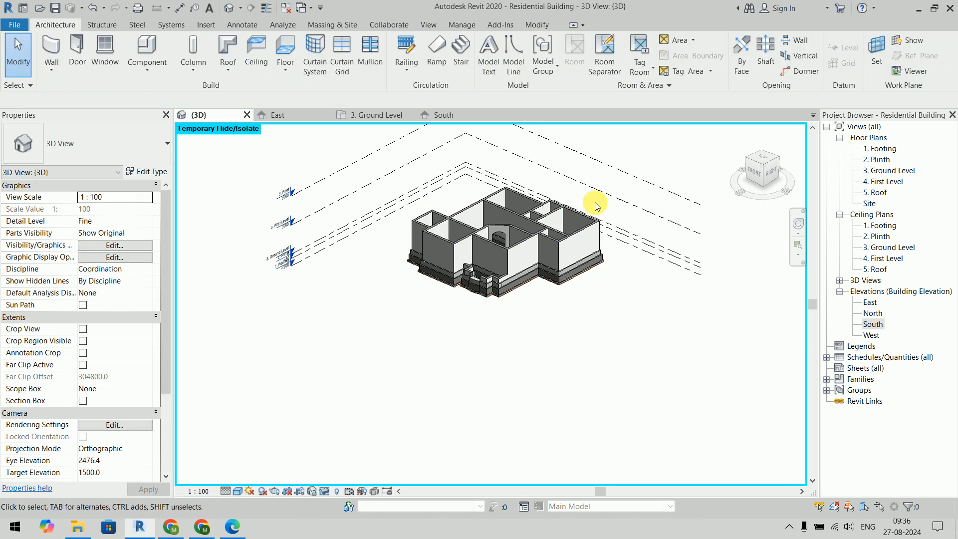
pyautogui.scroll(4, 596, 214)
pyautogui.scroll(-3, 632, 258)
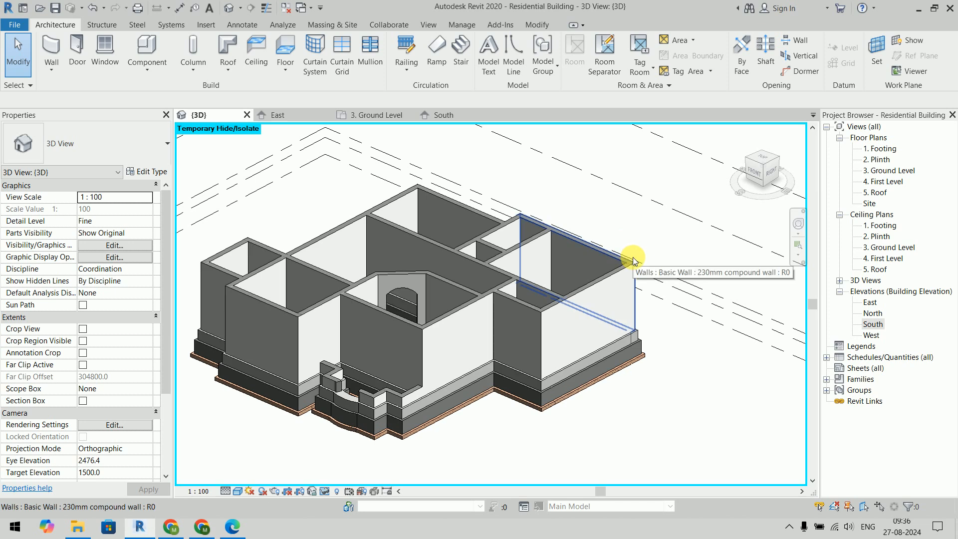
pyautogui.keyDown('shift'); pyautogui.moveTo(633, 258); pyautogui.dragTo(609, 263, button='middle'); pyautogui.keyUp('shift')
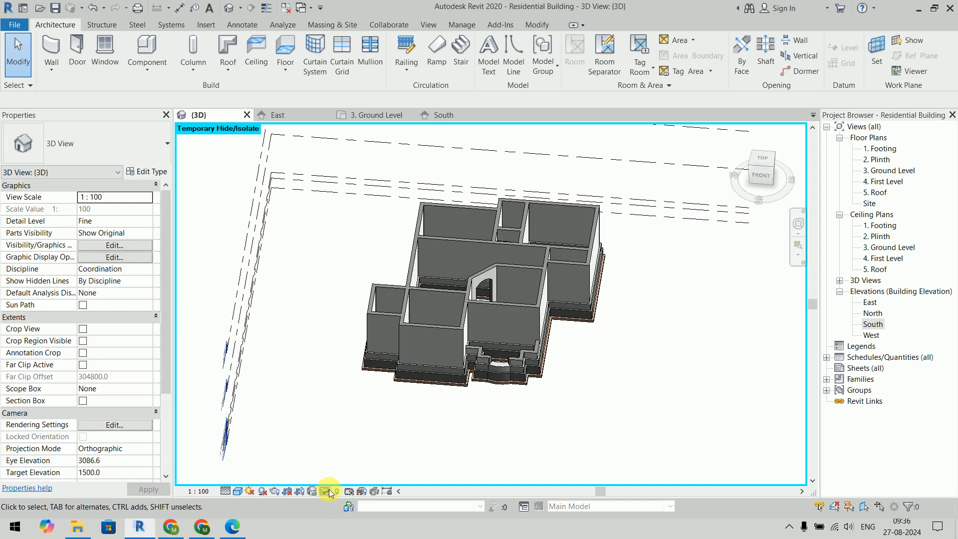
# Reset the temporary hide in the 3D view, and temporarily hide all walls between First Level and Roof again
pyautogui.click(329, 492)
pyautogui.click(340, 479)
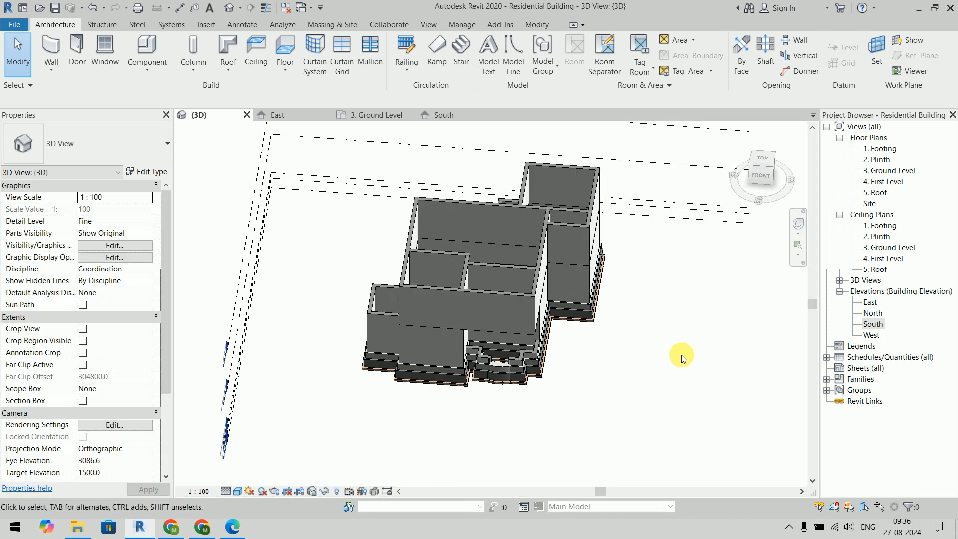
pyautogui.moveTo(681, 354); pyautogui.dragTo(609, 250, button='middle')
pyautogui.moveTo(301, 228); pyautogui.dragTo(660, 343)
pyautogui.press('h')
pyautogui.press('h')
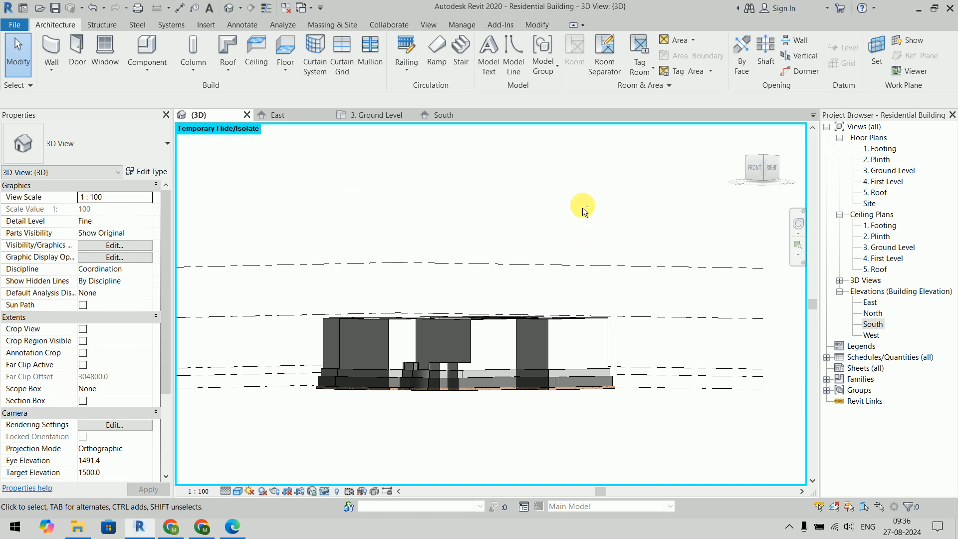
# Temporarily hide the 5250 mm long ground-floor outer wall on the building's right-hand side in the 3D view
pyautogui.keyDown('shift'); pyautogui.moveTo(582, 205); pyautogui.dragTo(633, 307, button='middle'); pyautogui.keyUp('shift')
pyautogui.click(577, 311)
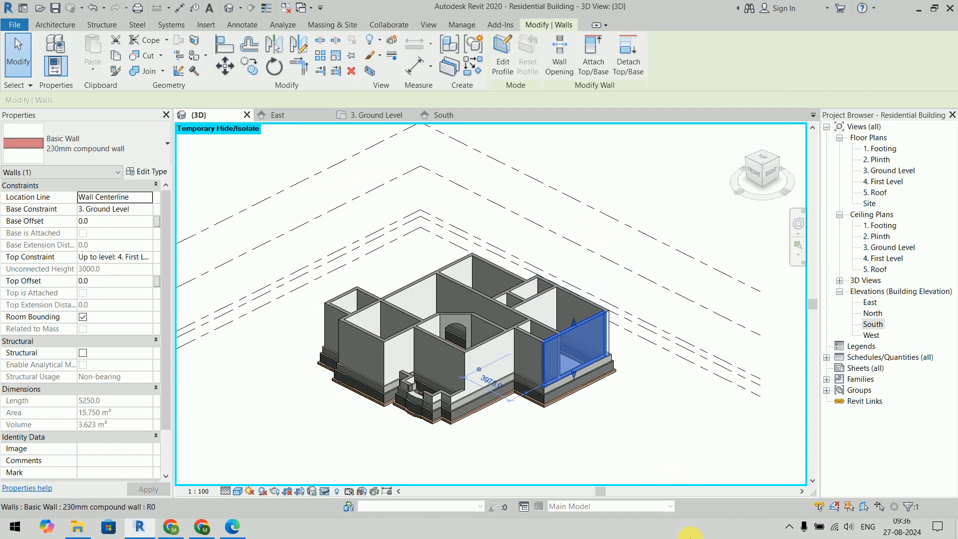
pyautogui.press('Delete')
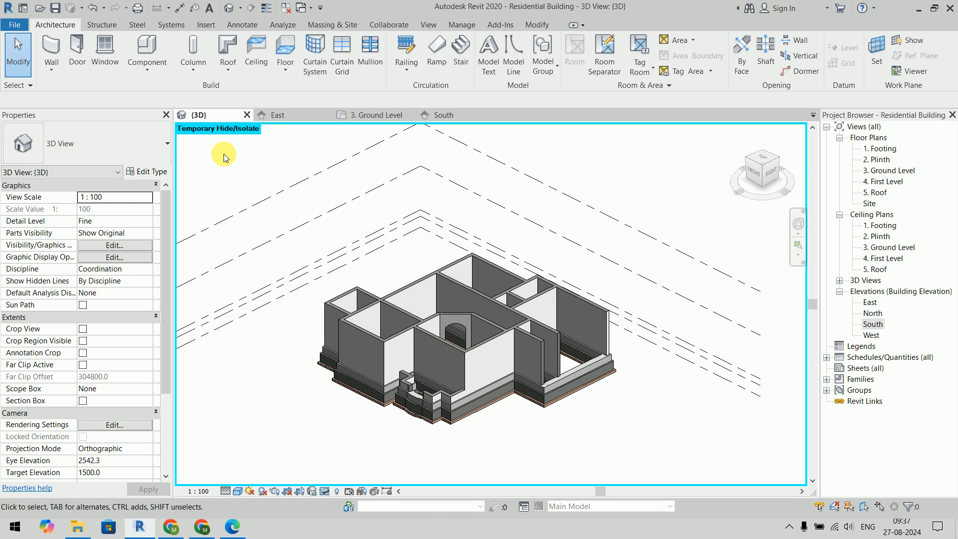
# Reset the temporary hide and hide the upper-storey walls plus the right-hand ground-floor outer wall as elements in the 3D view
pyautogui.press('h')
pyautogui.press('r')
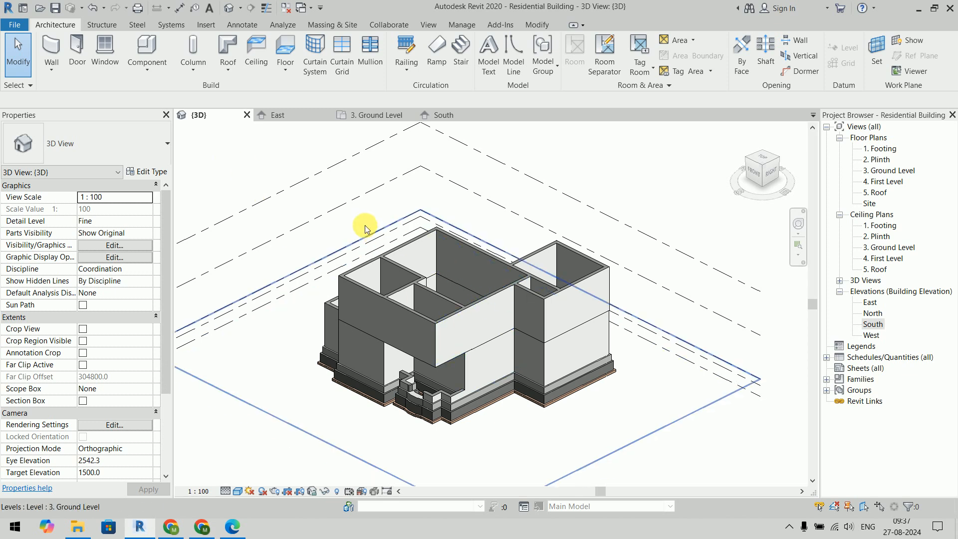
pyautogui.scroll(-1, 429, 243)
pyautogui.keyDown('shift'); pyautogui.moveTo(429, 242); pyautogui.dragTo(508, 164, button='middle'); pyautogui.keyUp('shift')
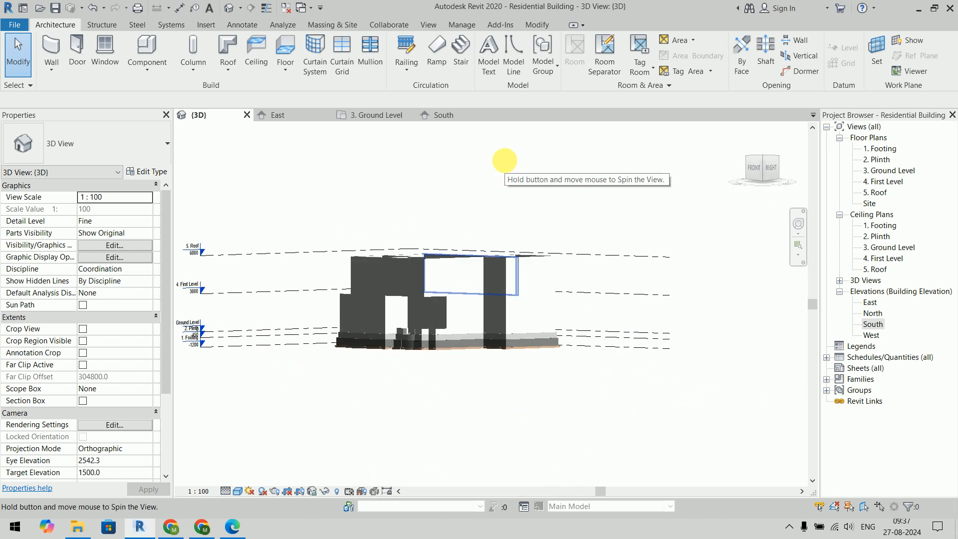
pyautogui.moveTo(290, 199); pyautogui.dragTo(609, 303)
pyautogui.keyDown('ctrl'); pyautogui.click(537, 316); pyautogui.keyUp('ctrl')
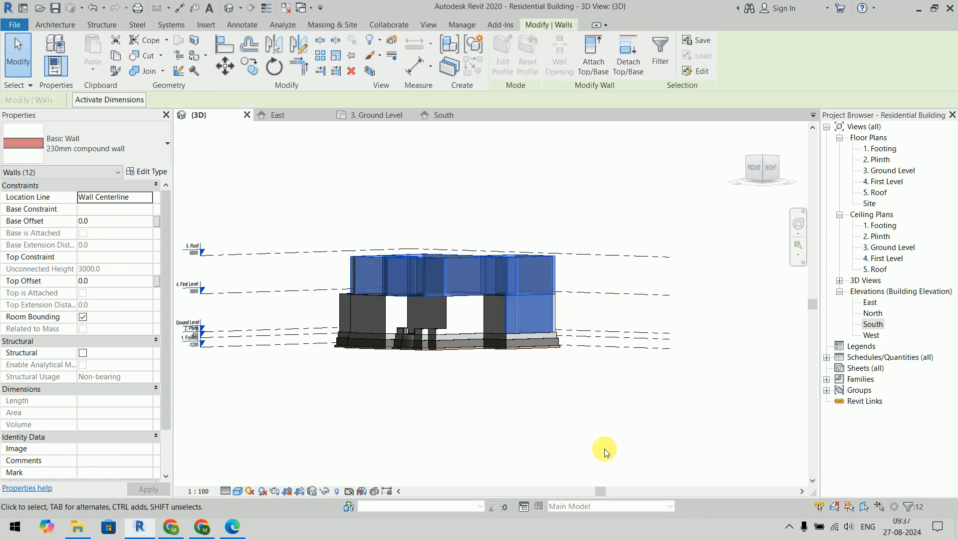
pyautogui.rightClick(524, 276)
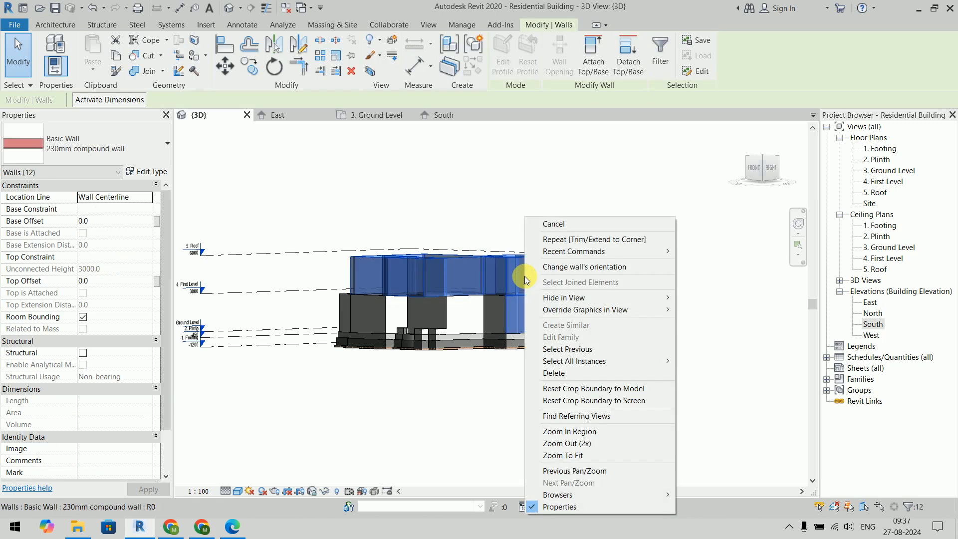
pyautogui.moveTo(597, 301)
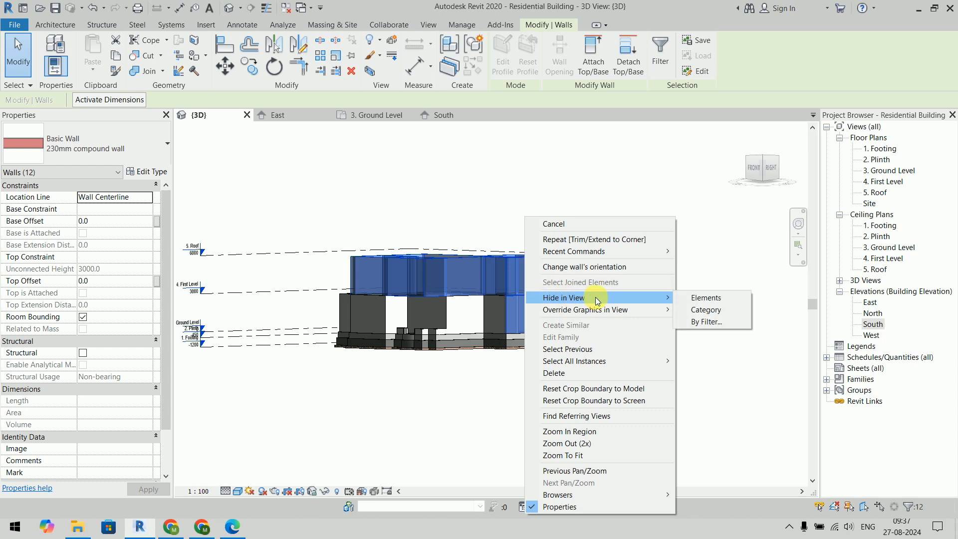
pyautogui.click(690, 298)
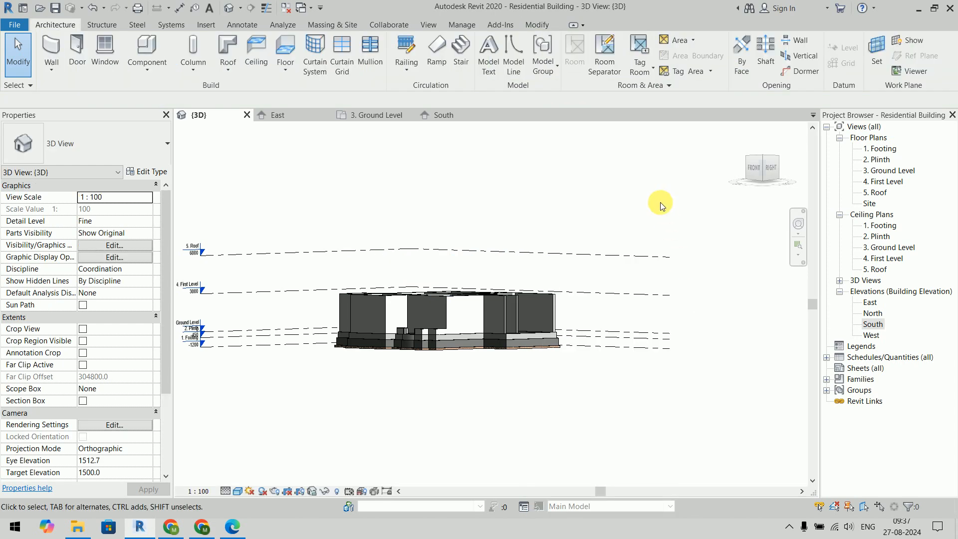
pyautogui.keyDown('shift'); pyautogui.moveTo(618, 203); pyautogui.dragTo(597, 275, button='middle'); pyautogui.keyUp('shift')
pyautogui.scroll(1, 571, 277)
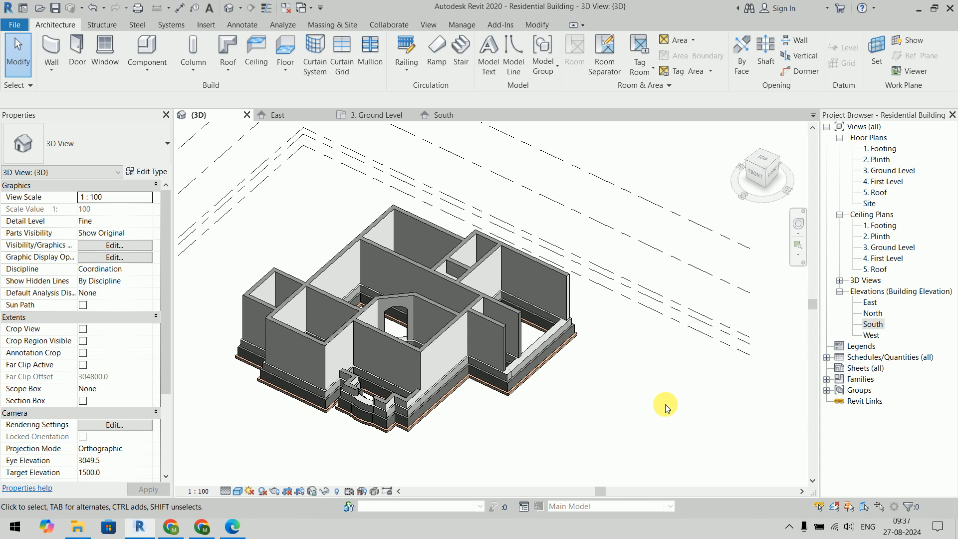
# Reveal the hidden elements, unhide only the right-hand ground-floor outer wall, and leave the reveal mode
pyautogui.click(337, 492)
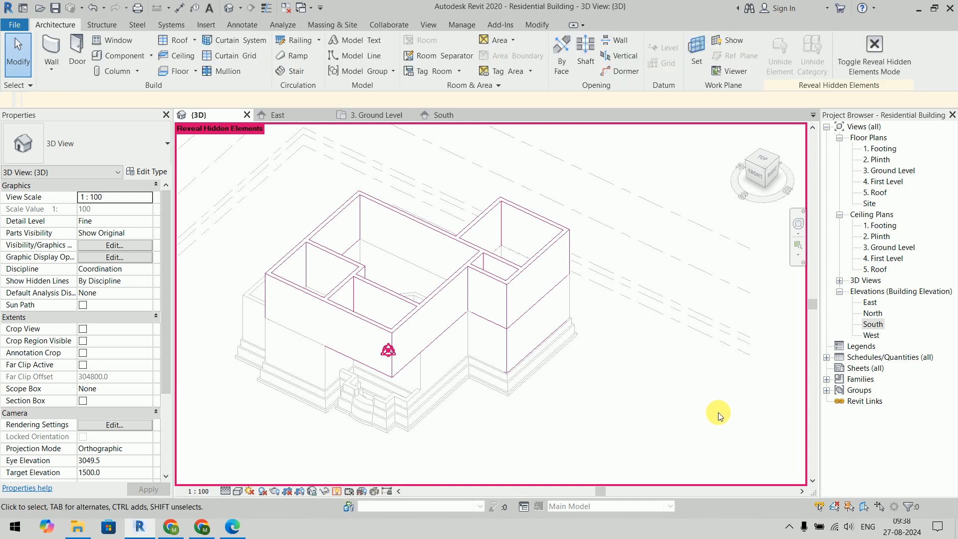
pyautogui.keyDown('shift'); pyautogui.moveTo(714, 412); pyautogui.dragTo(707, 330, button='middle'); pyautogui.keyUp('shift')
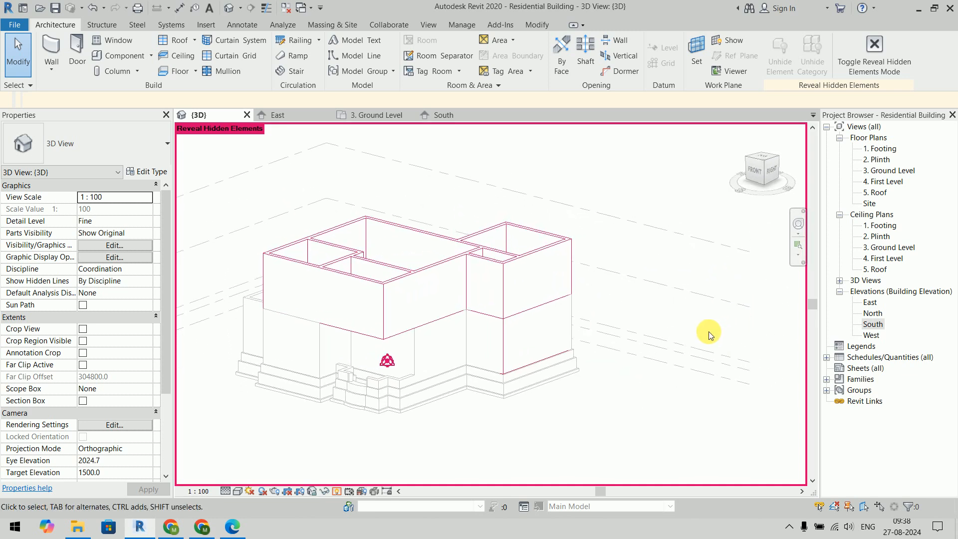
pyautogui.scroll(4, 708, 331)
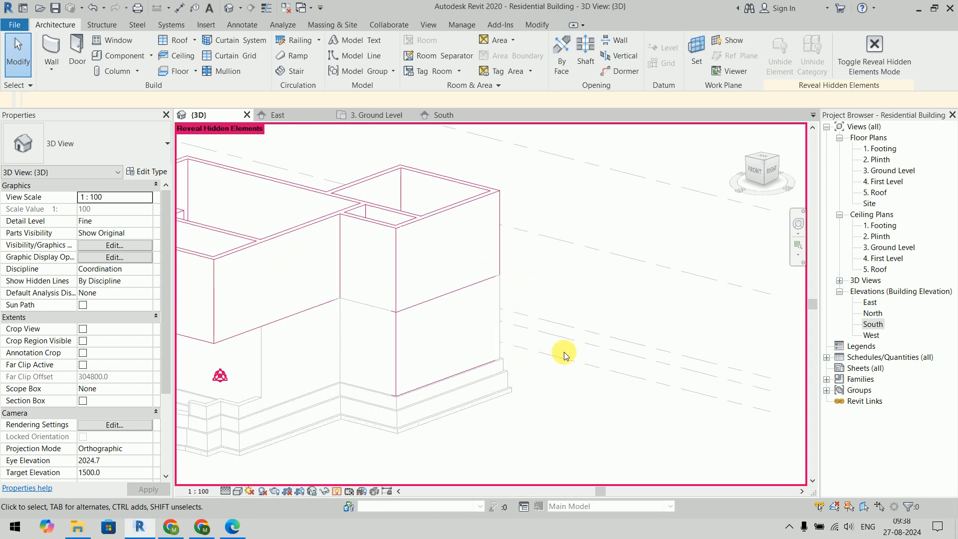
pyautogui.click(460, 339)
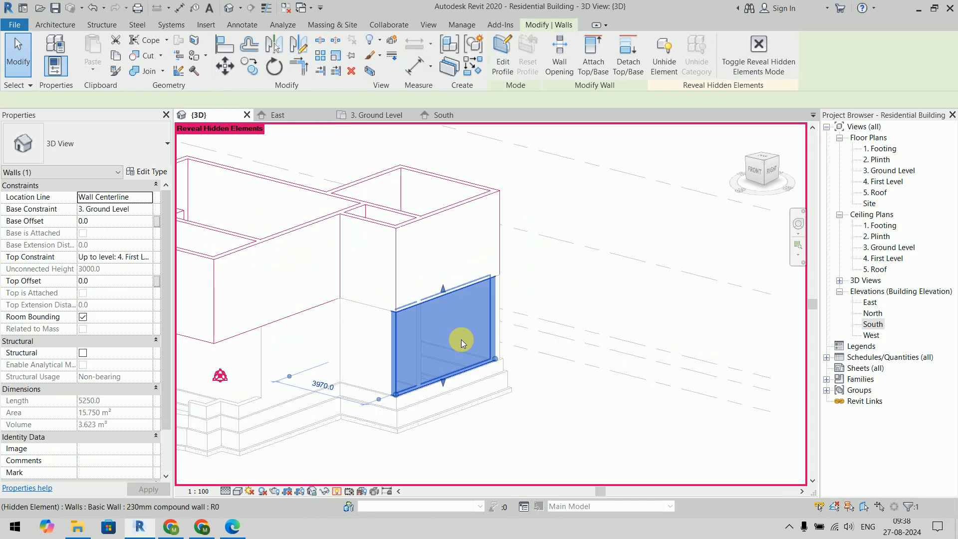
pyautogui.click(672, 80)
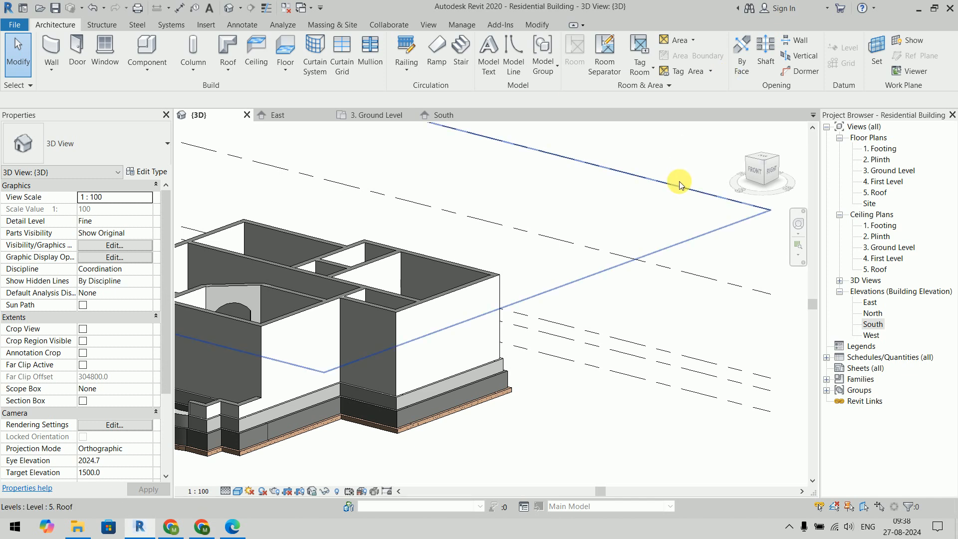
pyautogui.scroll(-5, 643, 247)
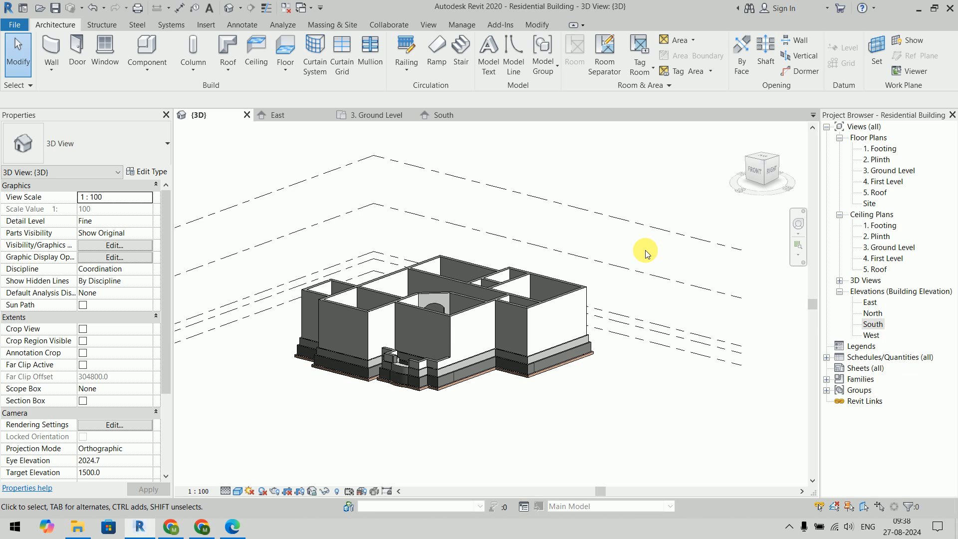
pyautogui.click(325, 491)
pyautogui.click(543, 443)
pyautogui.keyDown('shift'); pyautogui.moveTo(444, 458); pyautogui.dragTo(845, 188, button='middle'); pyautogui.keyUp('shift')
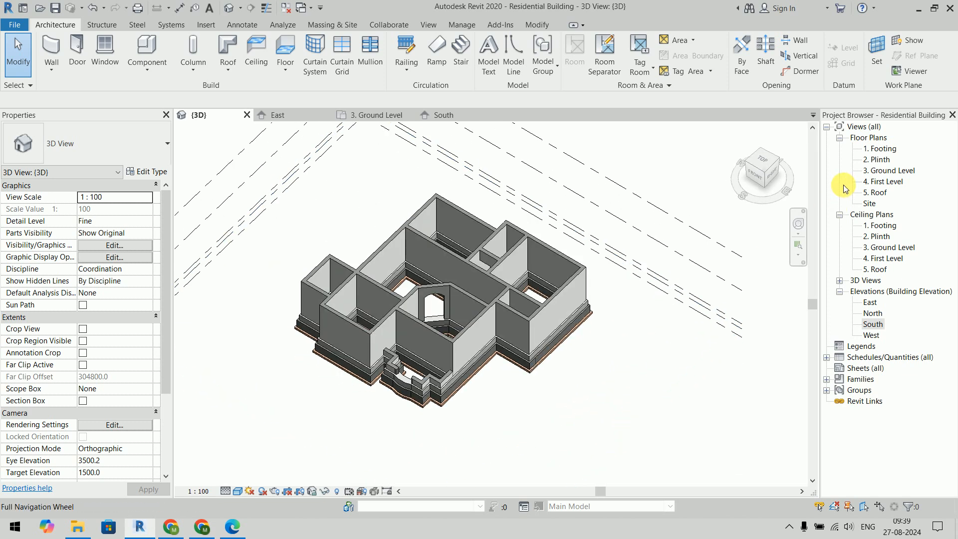
# Open the 3. Ground Level floor plan, start placing a door and display the available M_Single-Flush types
pyautogui.doubleClick(898, 171)
pyautogui.scroll(-5, 528, 373)
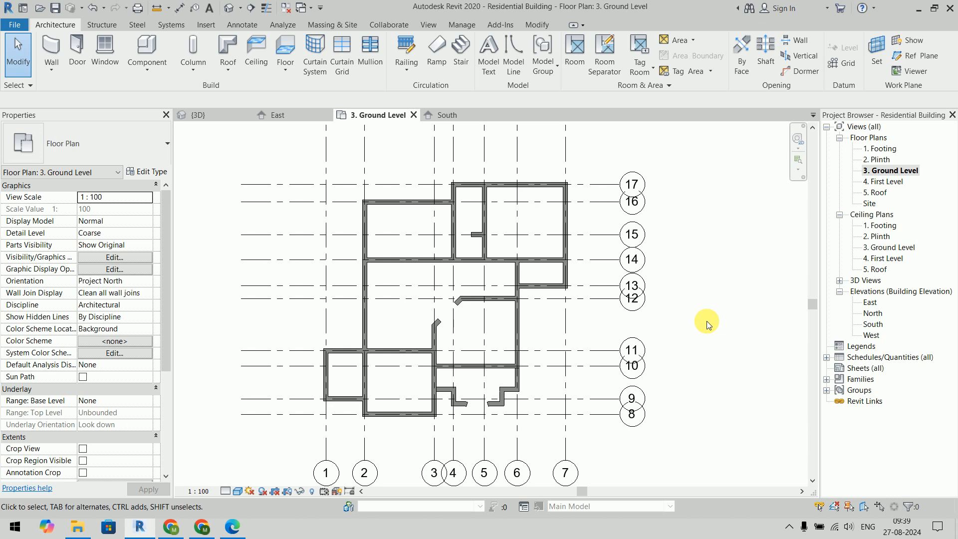
pyautogui.press('d')
pyautogui.press('r')
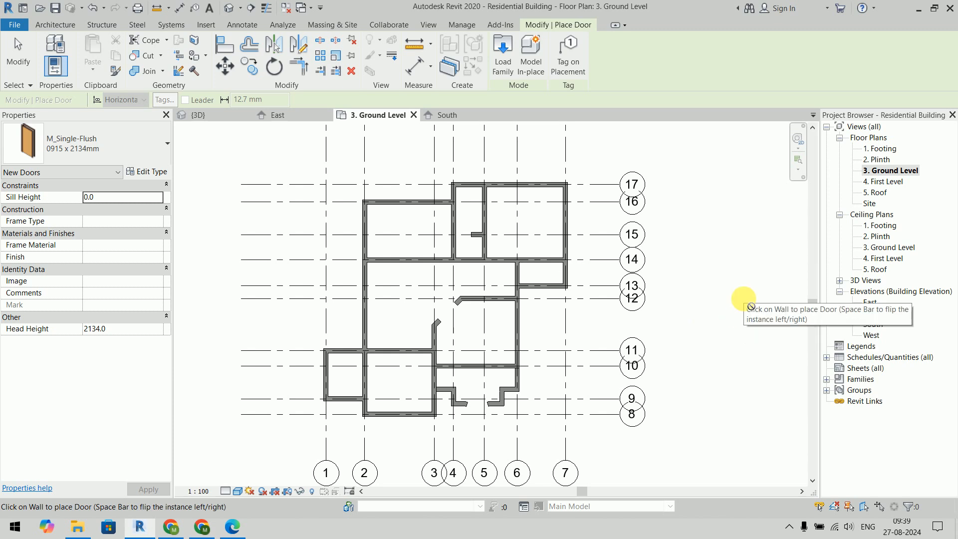
pyautogui.press('Escape')
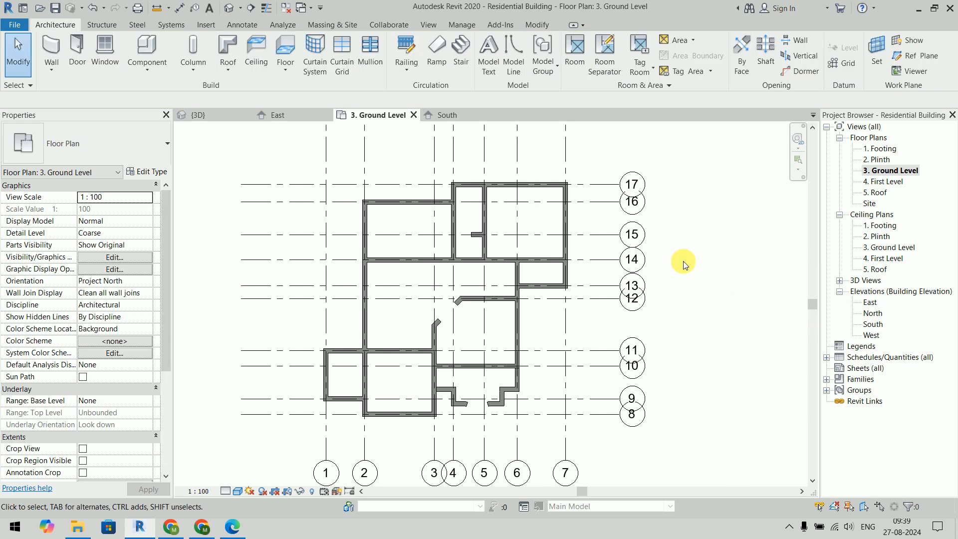
pyautogui.click(85, 67)
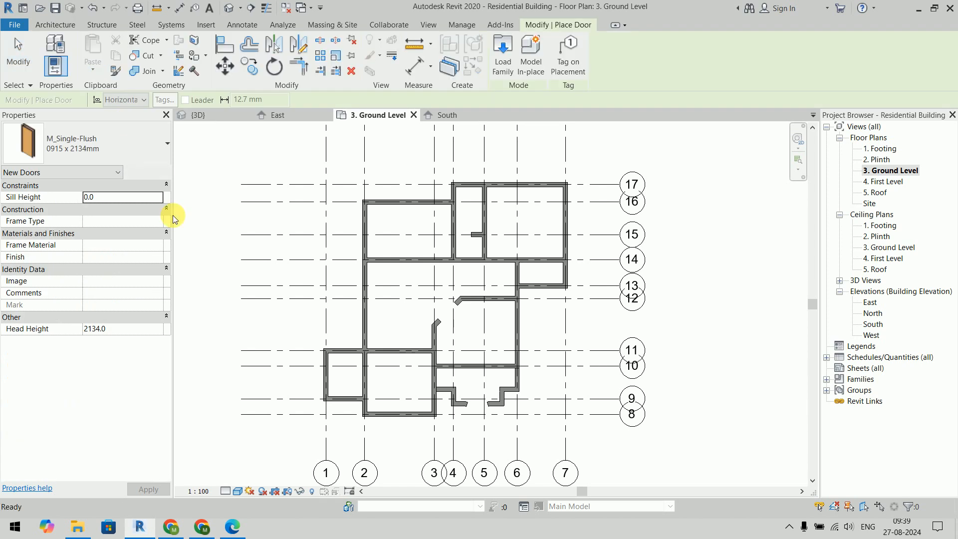
pyautogui.click(93, 139)
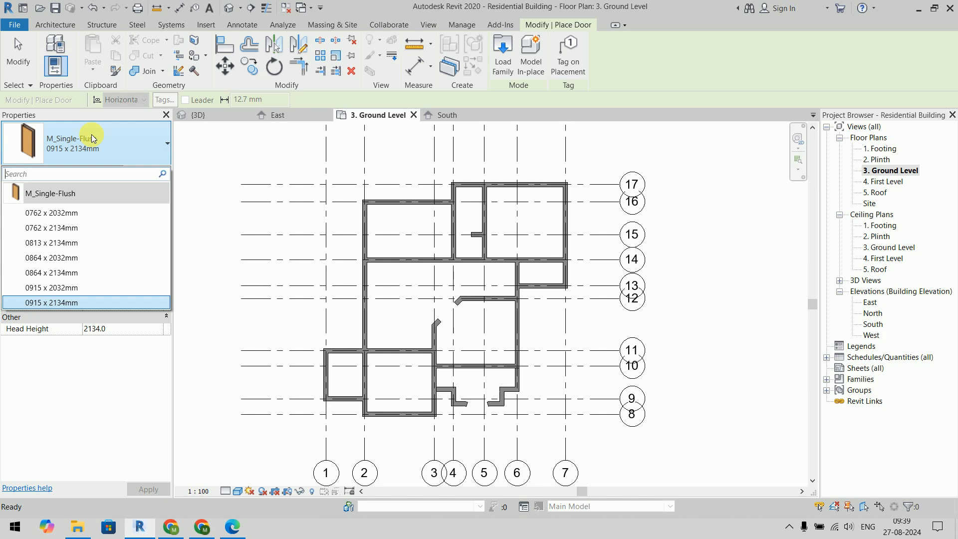
# Switch to the RevitArchitectureWorkbook PDF in Edge and mark door D, its size 1000x2100 and family M_ Dounble Glass 2 in the joinery table
pyautogui.click(232, 527)
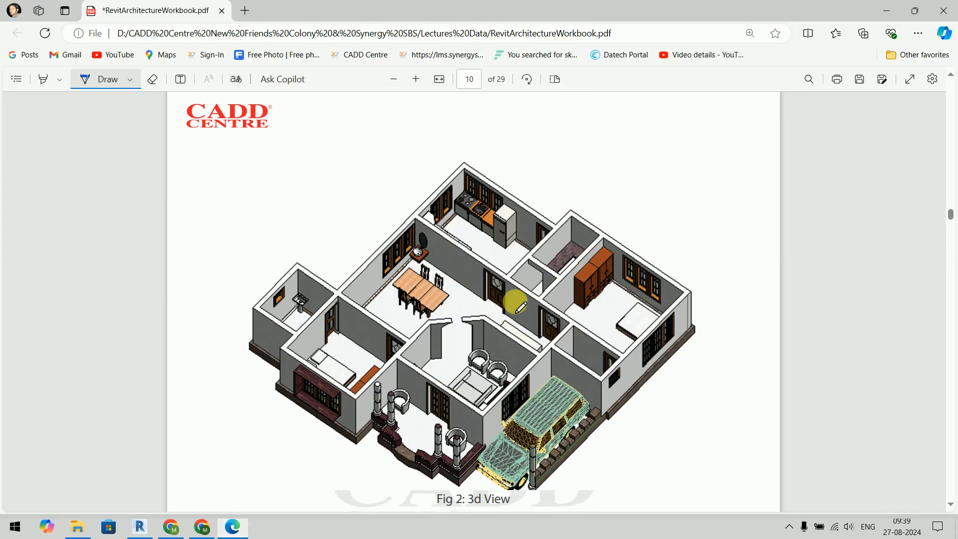
pyautogui.scroll(20, 519, 305)
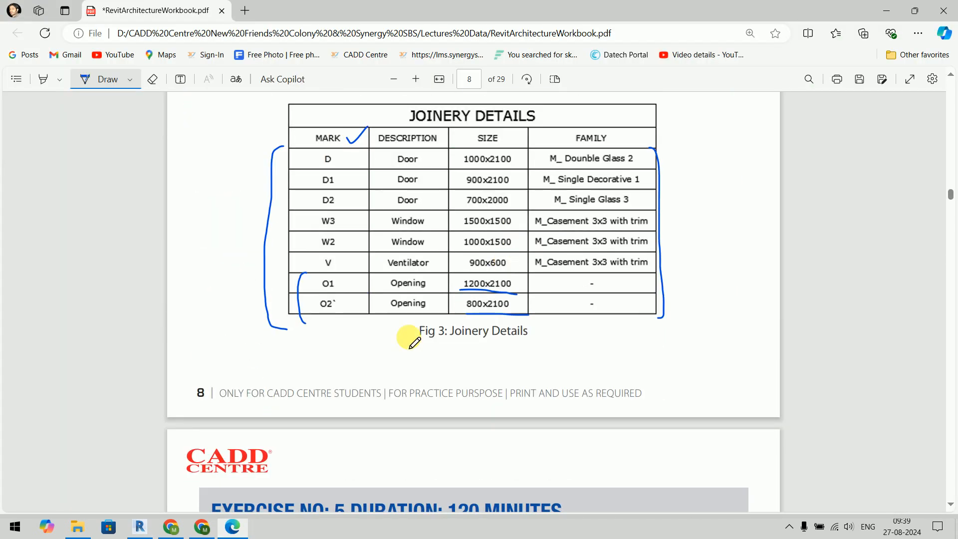
pyautogui.moveTo(299, 159); pyautogui.dragTo(322, 153)
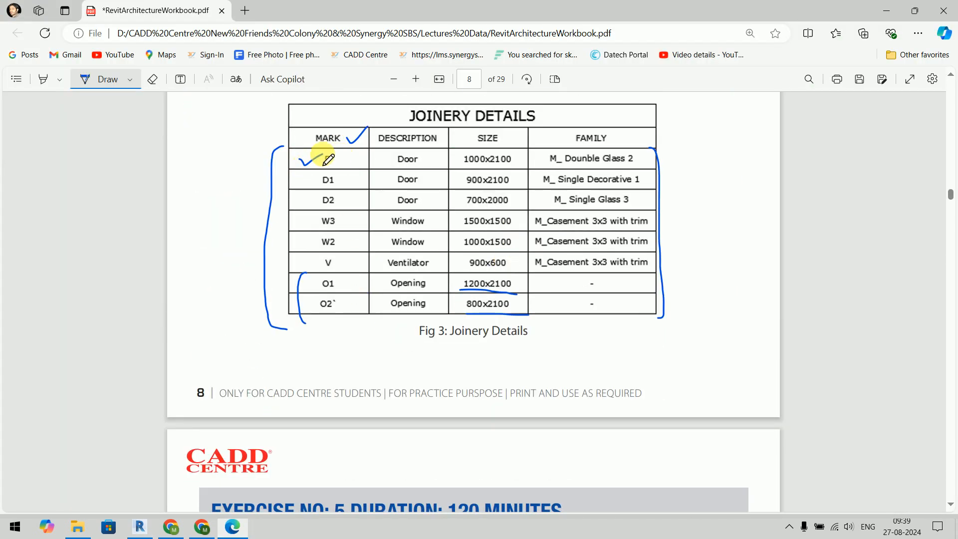
pyautogui.moveTo(458, 169); pyautogui.dragTo(516, 168)
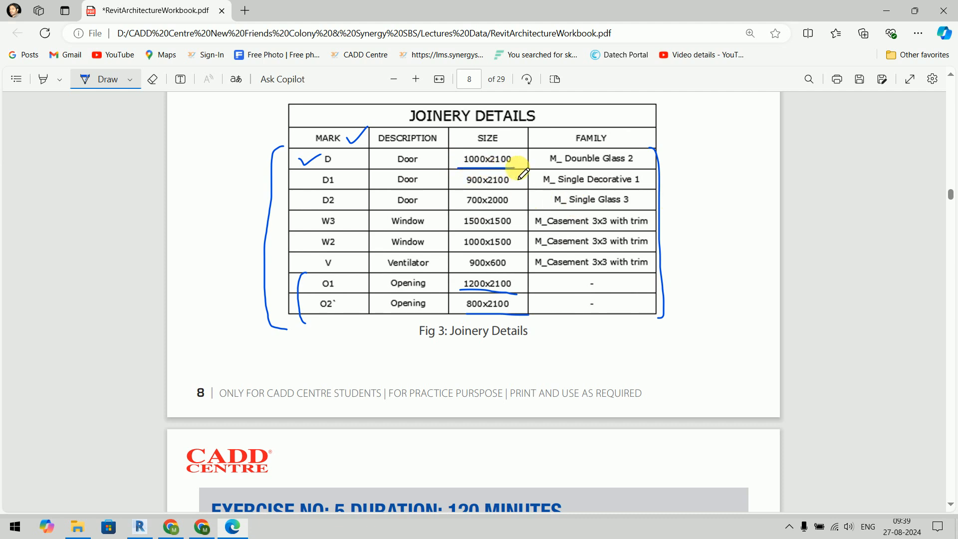
pyautogui.moveTo(582, 168); pyautogui.dragTo(645, 166)
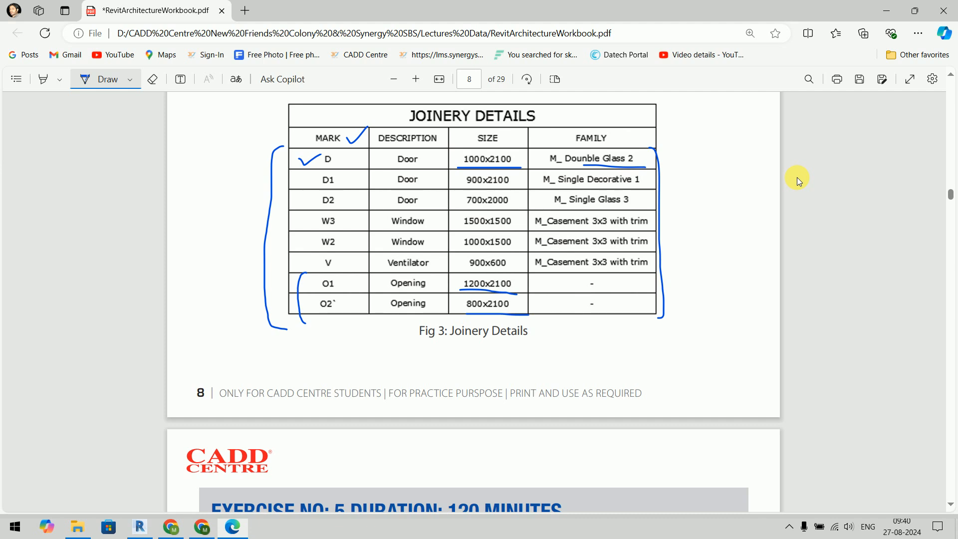
# Tick the double door D between Living and Sit out on the ground-floor plan and the double door on the first-floor plan
pyautogui.scroll(15, 683, 274)
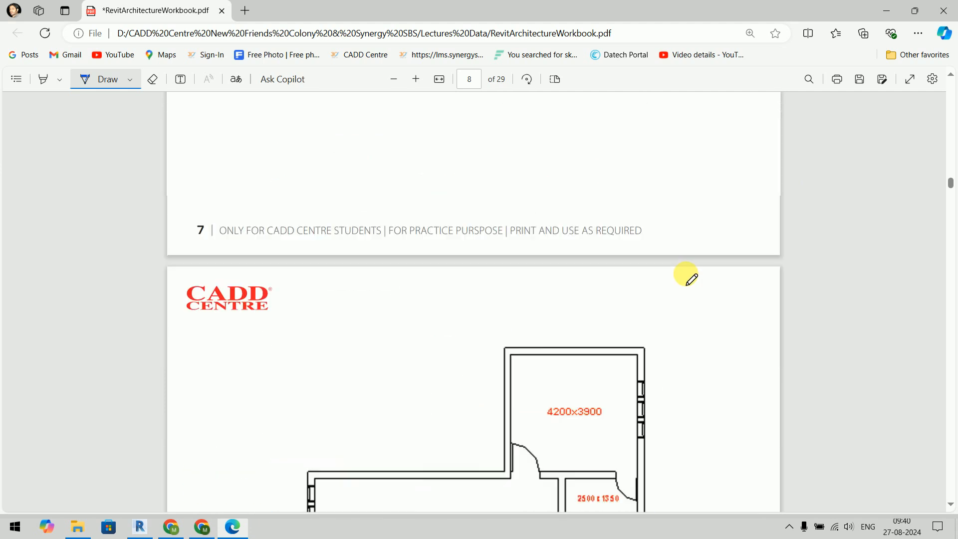
pyautogui.scroll(2, 674, 278)
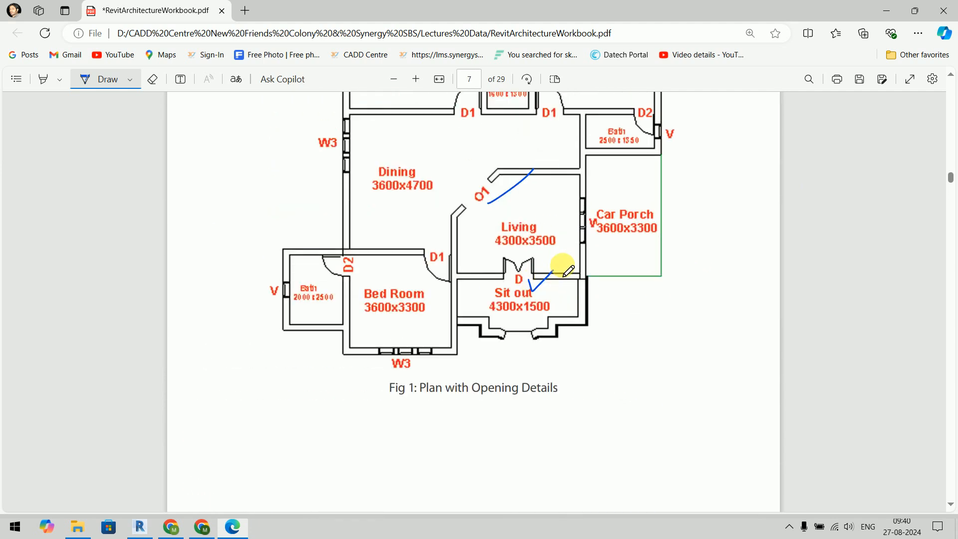
pyautogui.scroll(-4, 566, 299)
pyautogui.scroll(-7, 566, 402)
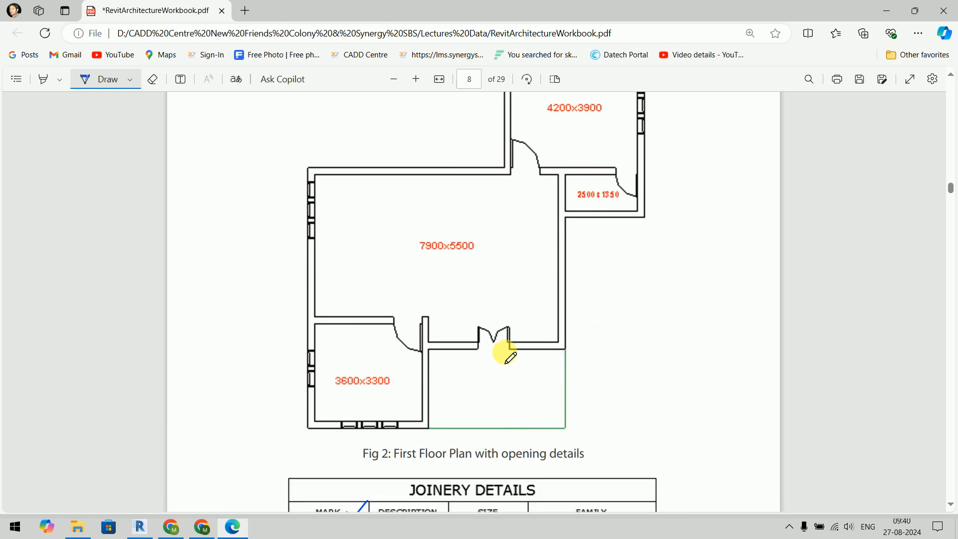
pyautogui.moveTo(504, 353); pyautogui.dragTo(533, 339)
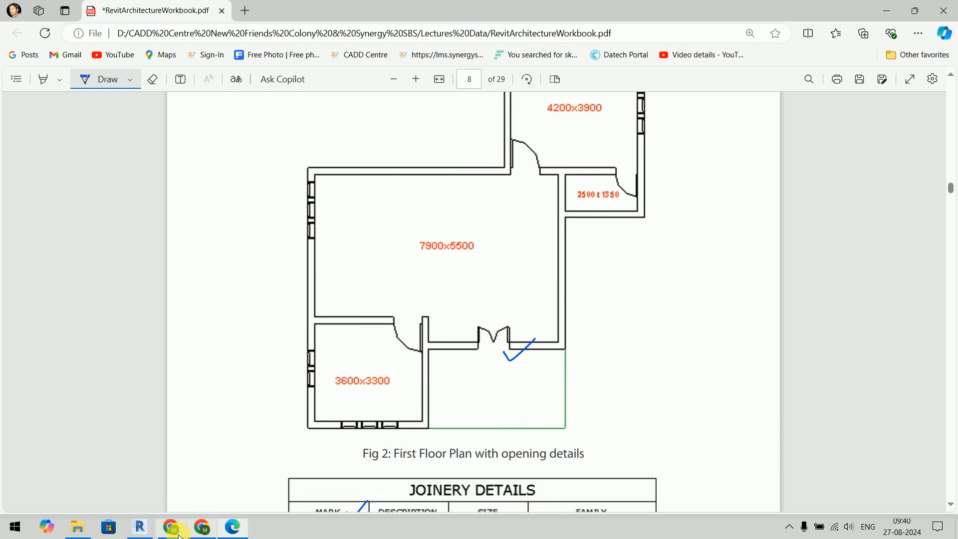
# Switch back to Revit and check the door types available for placement
pyautogui.click(153, 530)
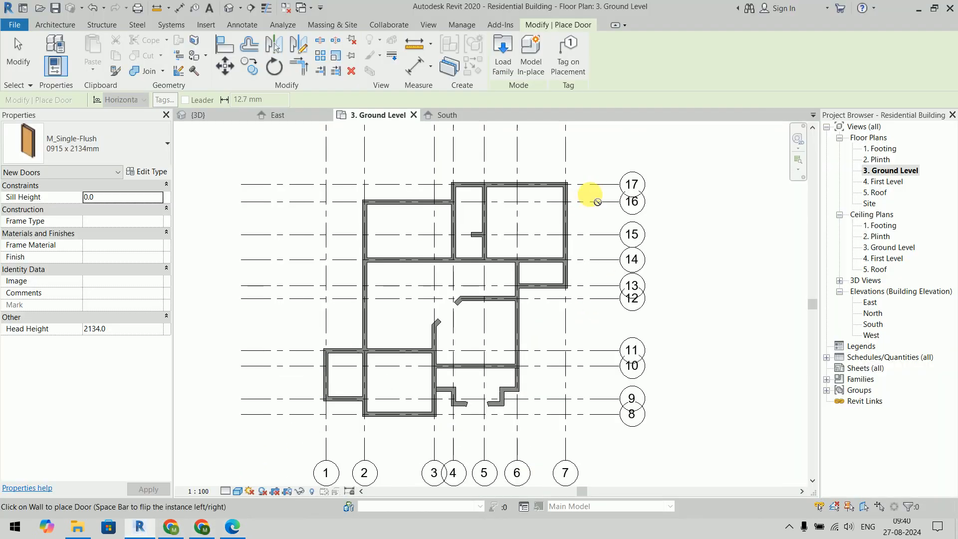
pyautogui.click(89, 149)
pyautogui.click(89, 150)
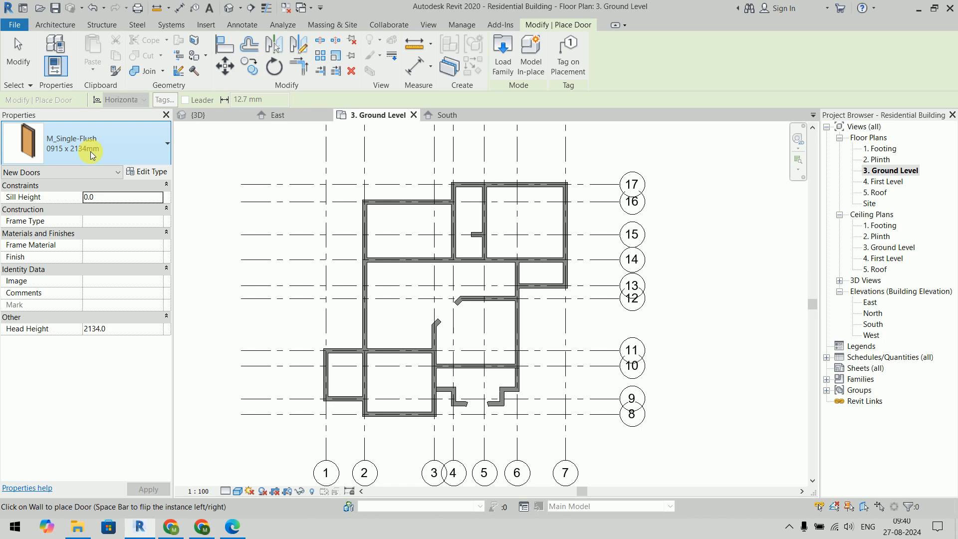
# Browse the door families in the US Metric library's Doors > Residential folder with thumbnails shown as large icons
pyautogui.click(497, 70)
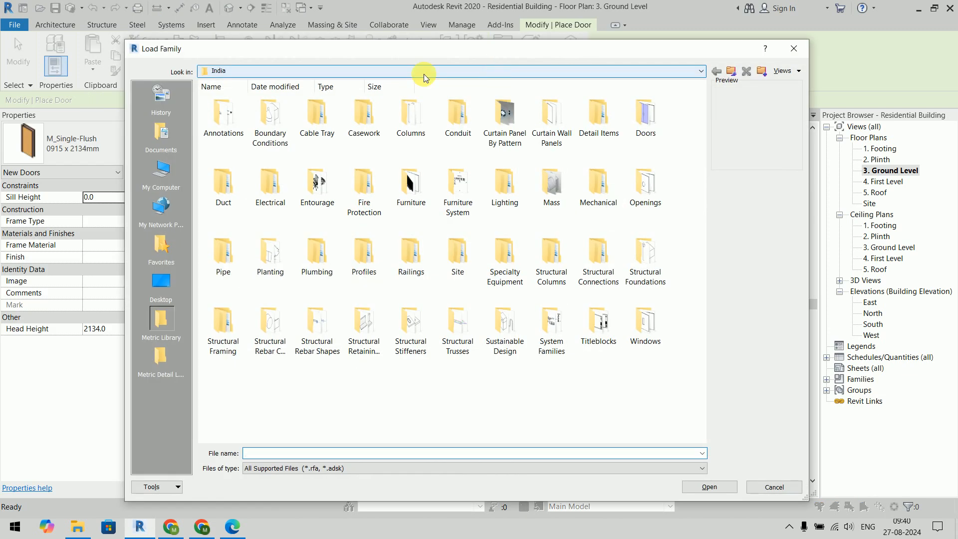
pyautogui.click(731, 71)
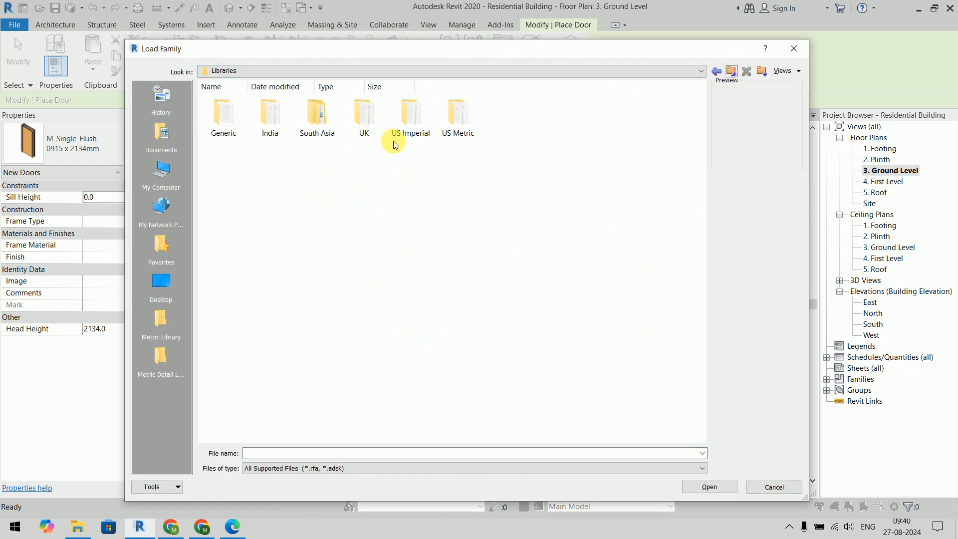
pyautogui.doubleClick(458, 132)
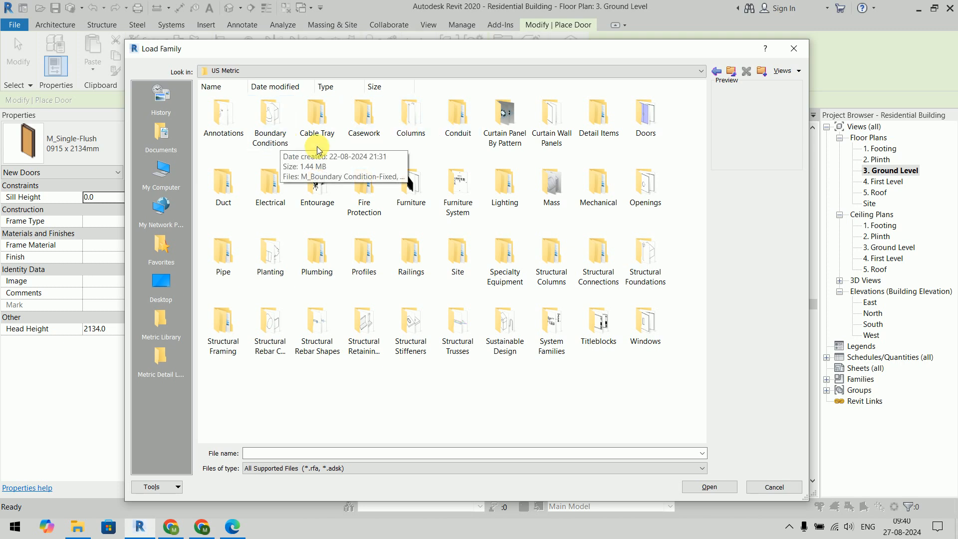
pyautogui.doubleClick(645, 115)
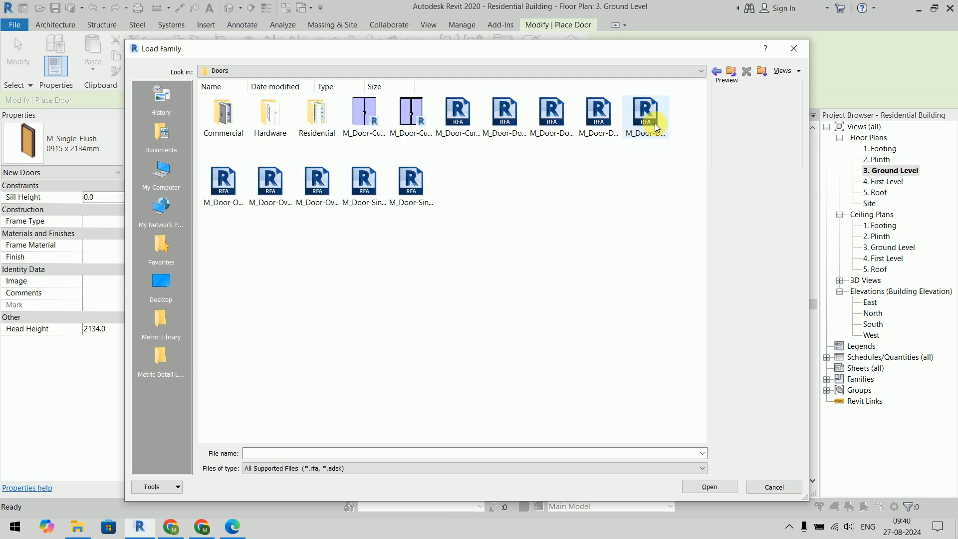
pyautogui.doubleClick(317, 116)
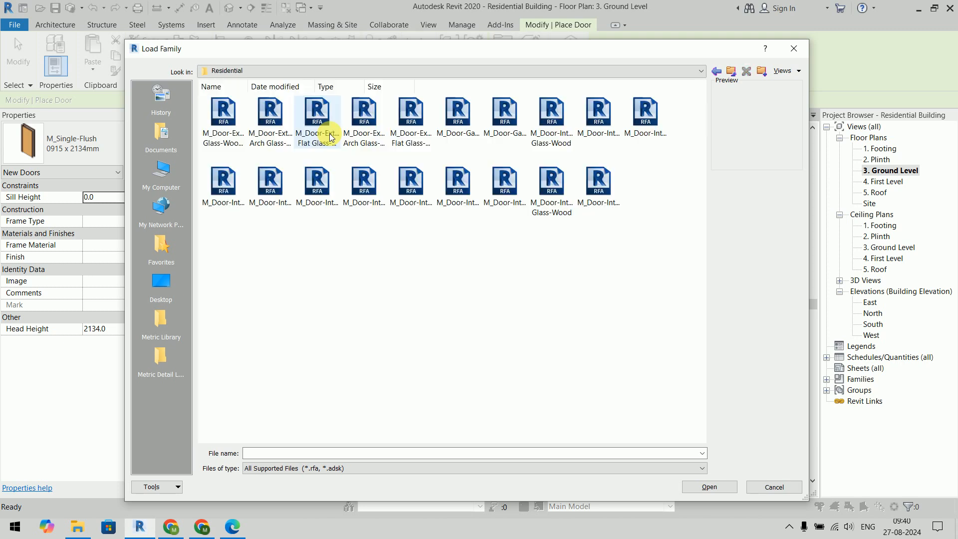
pyautogui.rightClick(352, 236)
pyautogui.moveTo(363, 242)
pyautogui.click(504, 258)
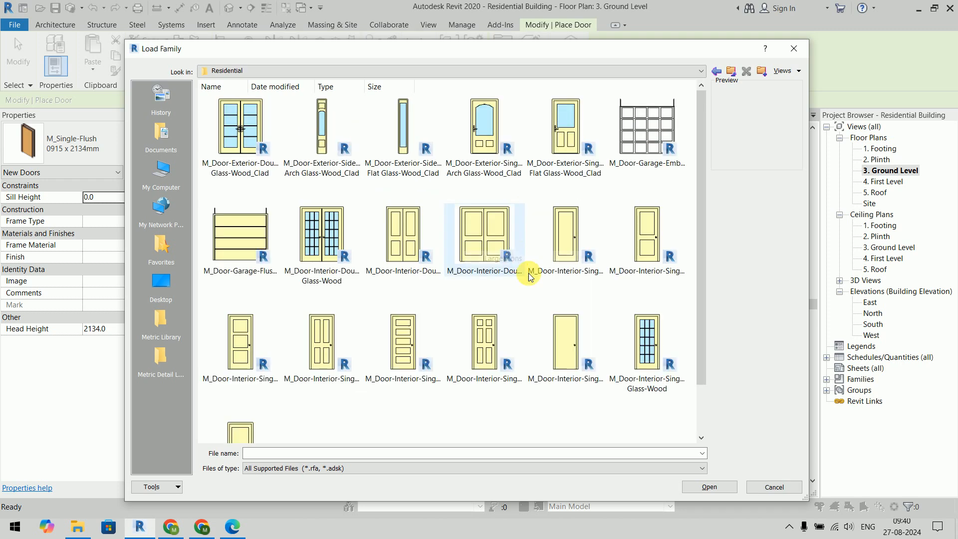
# Load the M_Door-Exterior-Double-Full Glass-Wood_Clad family with only its 1500 x 2100mm type
pyautogui.click(256, 166)
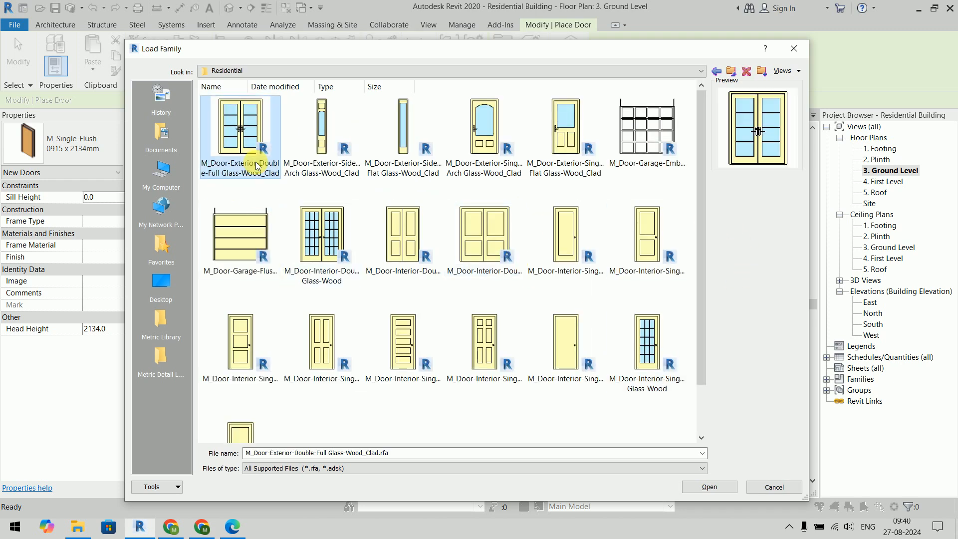
pyautogui.click(718, 487)
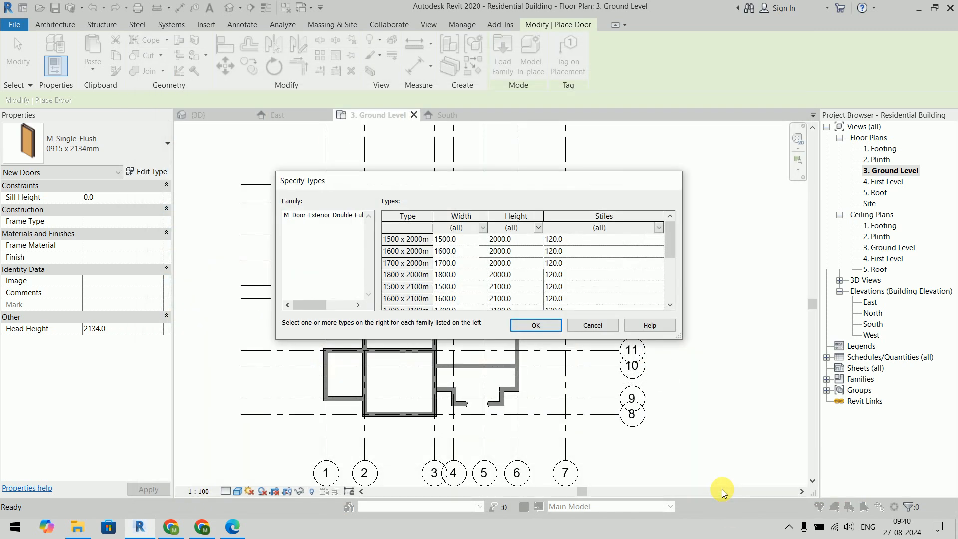
pyautogui.scroll(-3, 452, 257)
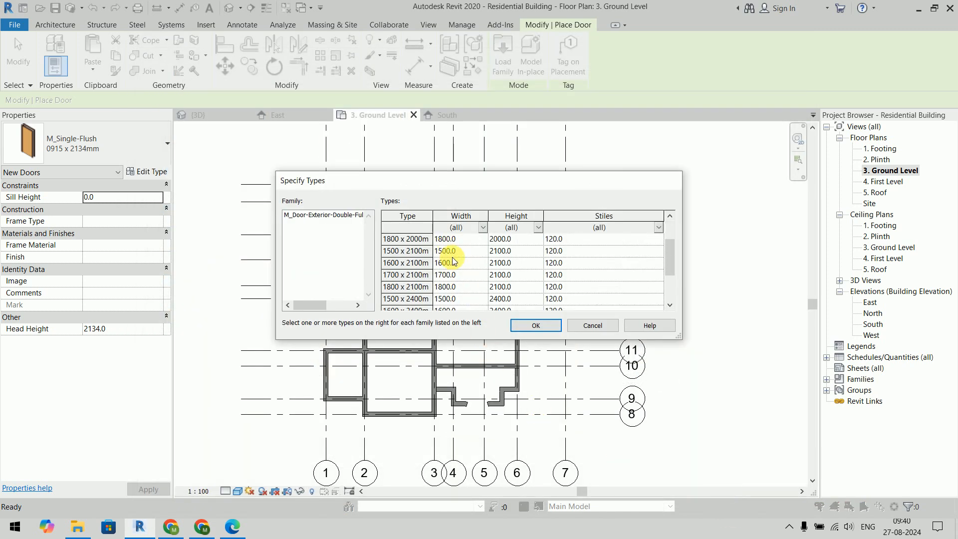
pyautogui.scroll(3, 452, 260)
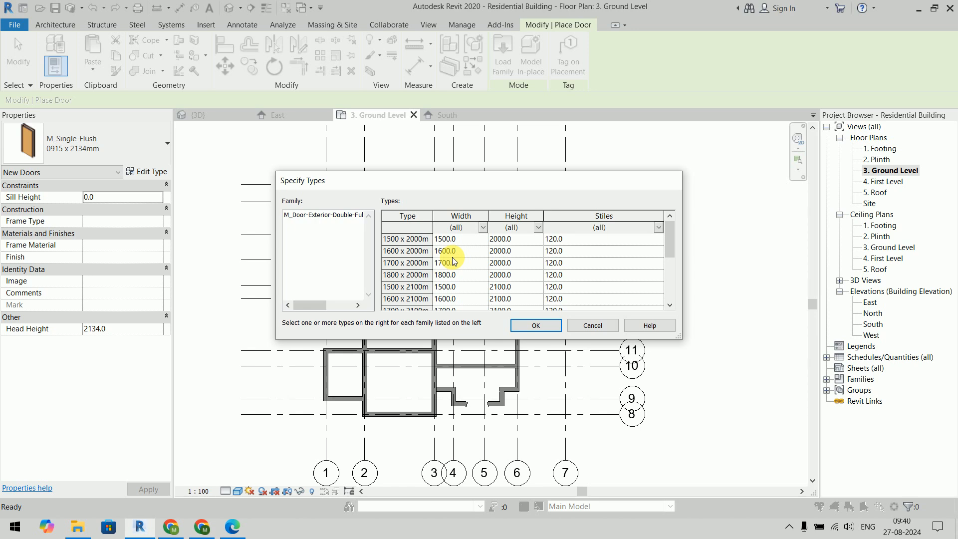
pyautogui.click(392, 286)
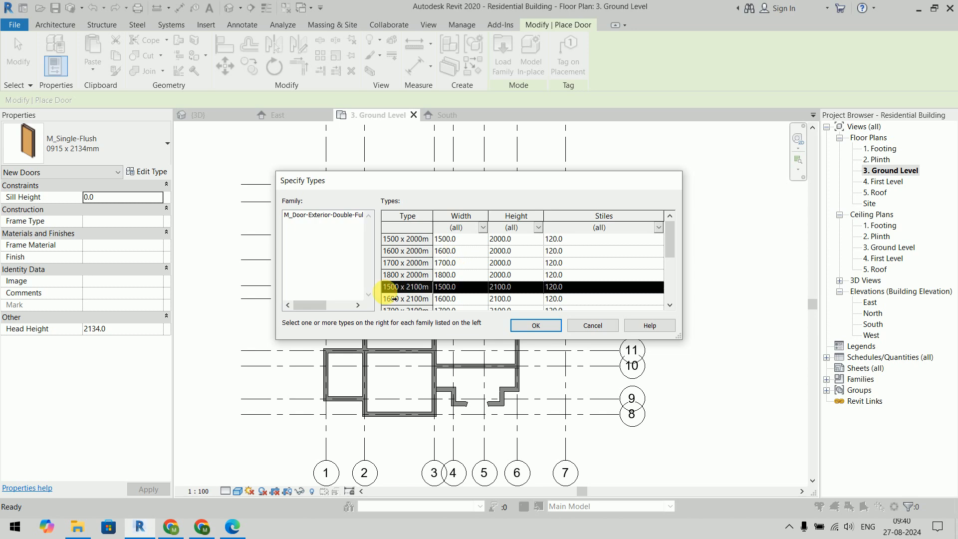
pyautogui.click(543, 327)
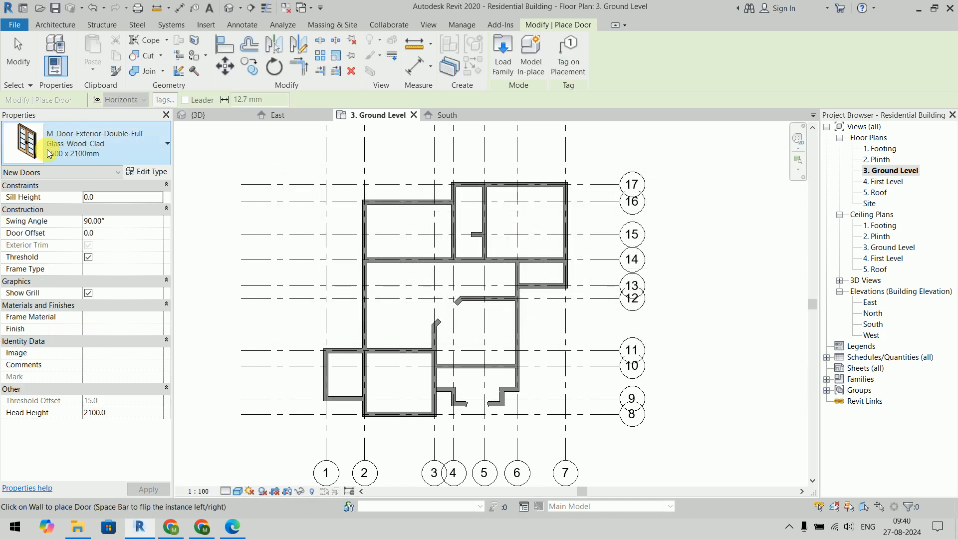
# Duplicate the 1500 x 2100mm exterior double door type under the name D
pyautogui.click(132, 146)
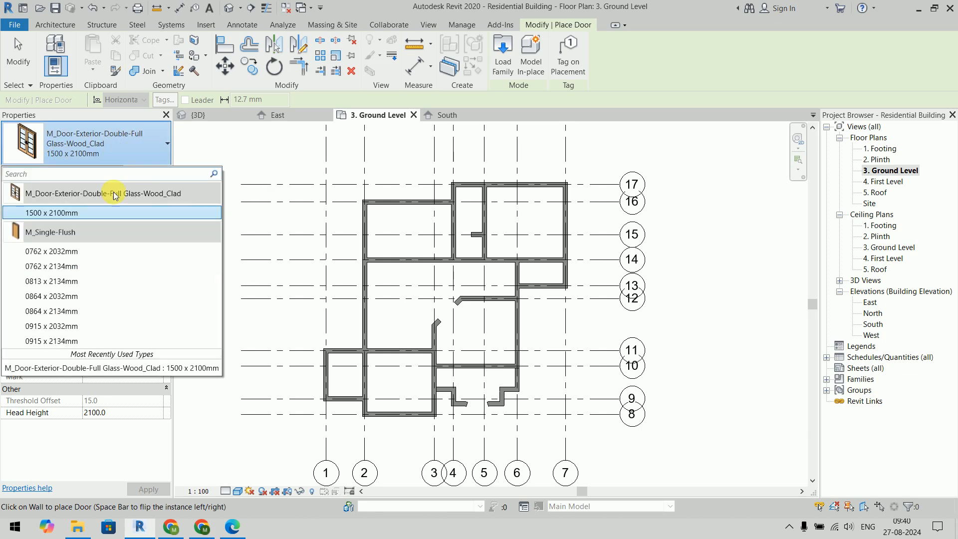
pyautogui.click(135, 145)
pyautogui.click(152, 173)
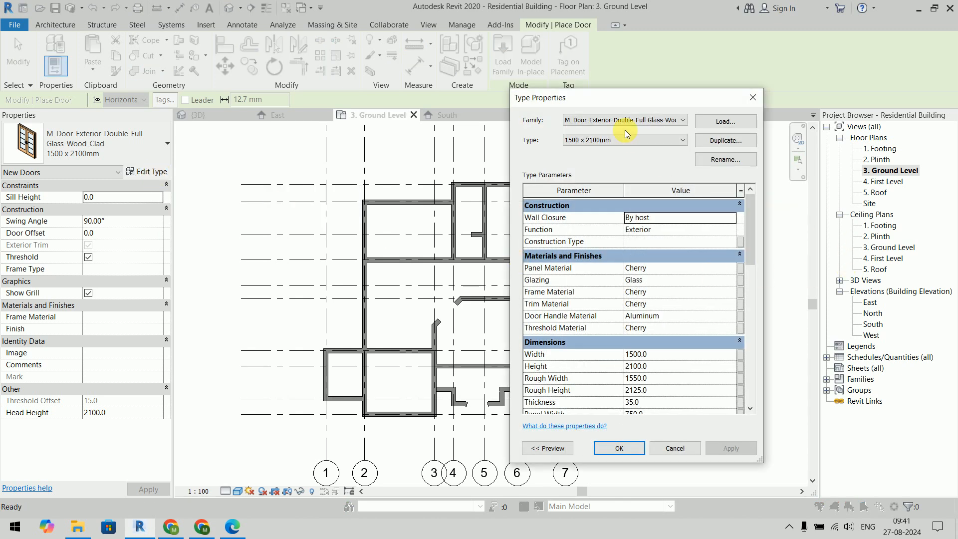
pyautogui.moveTo(609, 98); pyautogui.dragTo(481, 28)
pyautogui.click(594, 71)
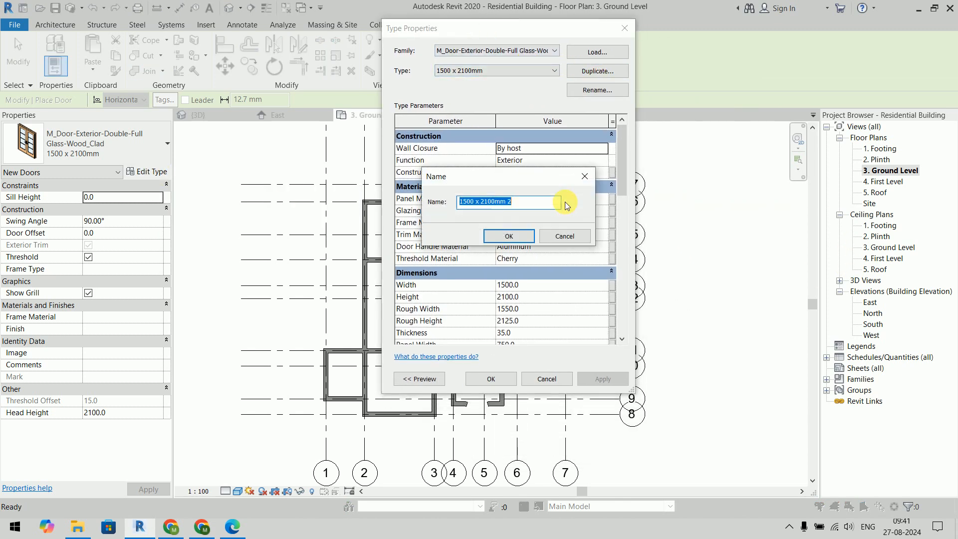
pyautogui.write('D')
pyautogui.click(519, 235)
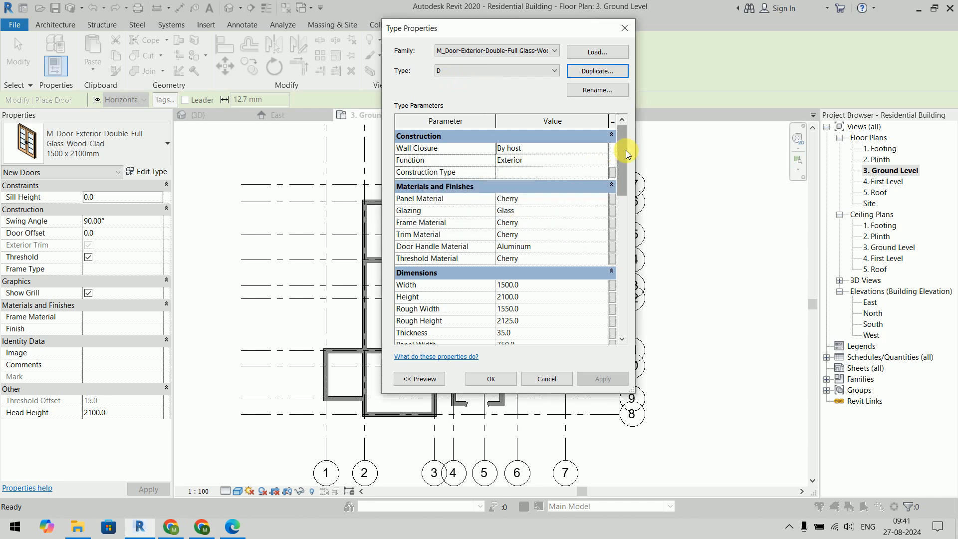
# Review the type parameters of door type D and examine the door in the type preview
pyautogui.moveTo(625, 151); pyautogui.dragTo(617, 298)
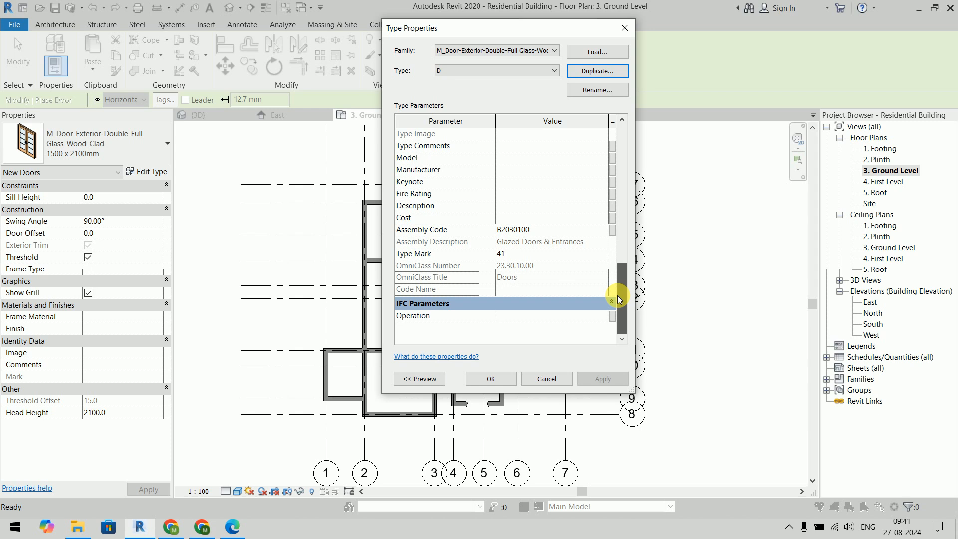
pyautogui.moveTo(617, 295); pyautogui.dragTo(613, 190)
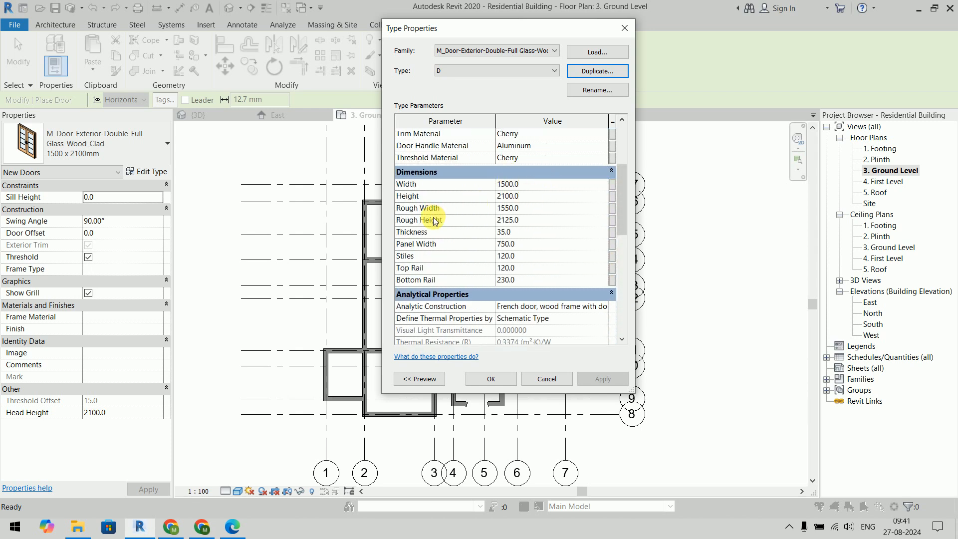
pyautogui.click(423, 379)
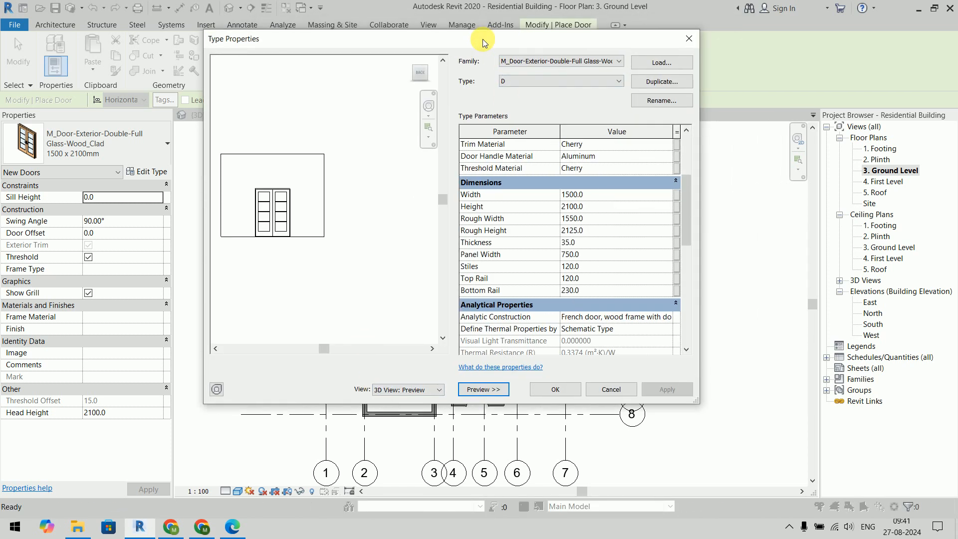
pyautogui.scroll(5, 264, 199)
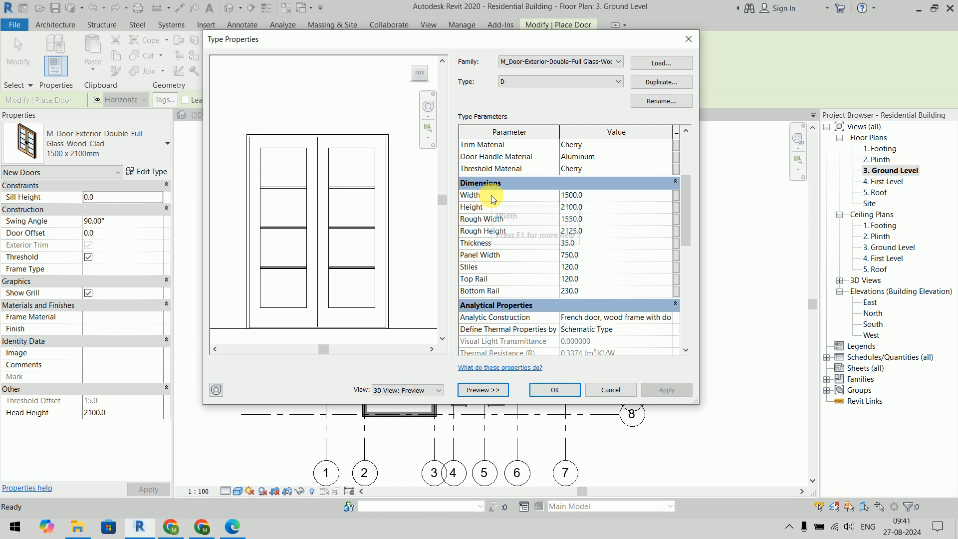
pyautogui.scroll(-2, 344, 177)
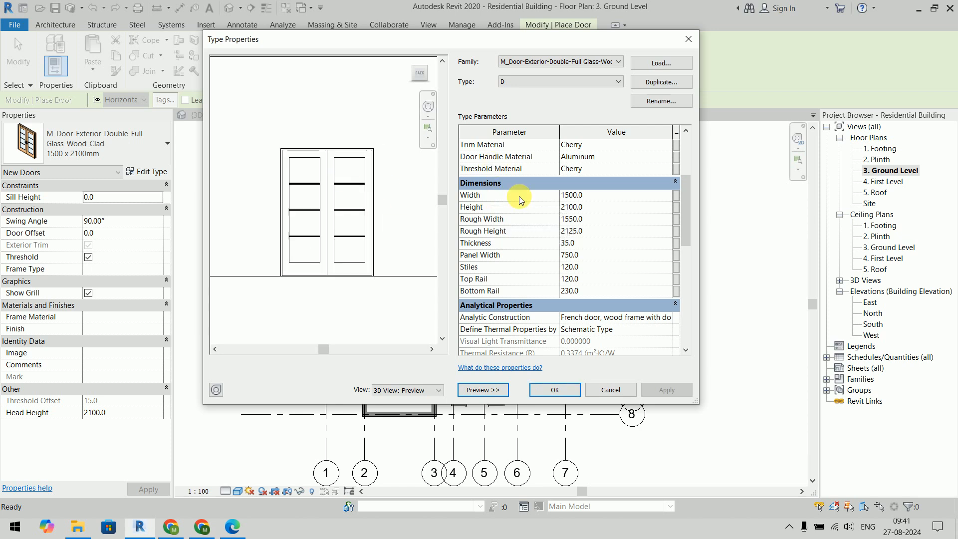
pyautogui.click(615, 195)
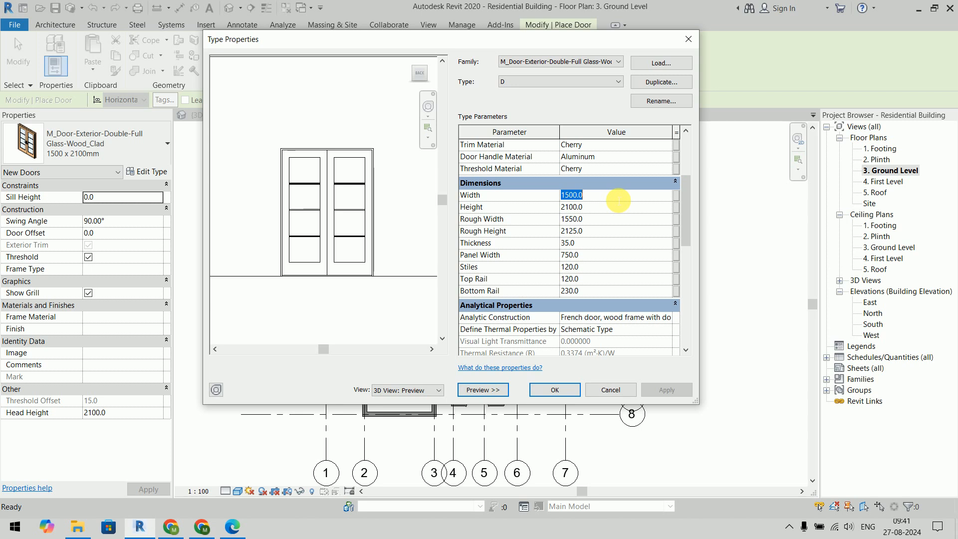
pyautogui.scroll(-1, 328, 205)
pyautogui.scroll(-2, 328, 205)
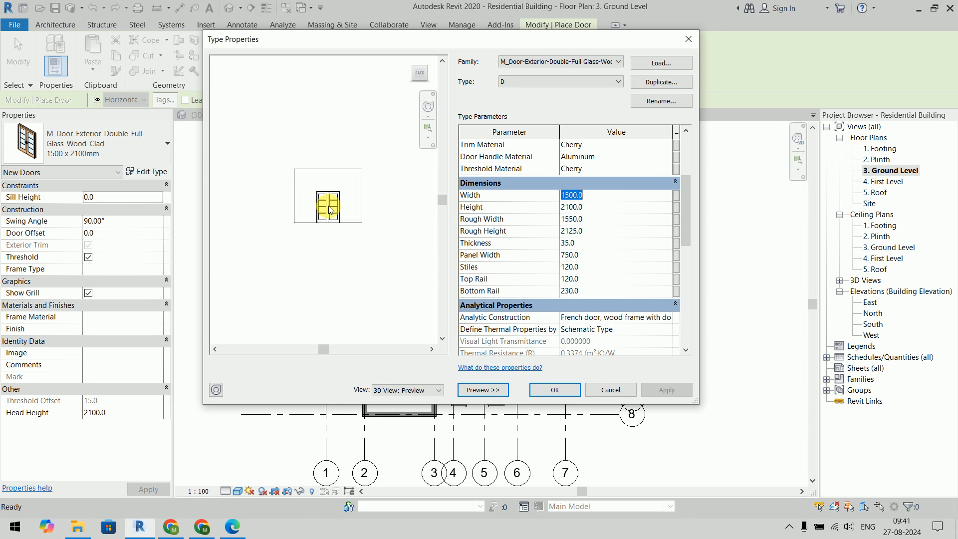
# Switch the type preview to 3D View: {3D}1 and examine the door frame's lower corner against the wall opening
pyautogui.click(408, 390)
pyautogui.click(419, 409)
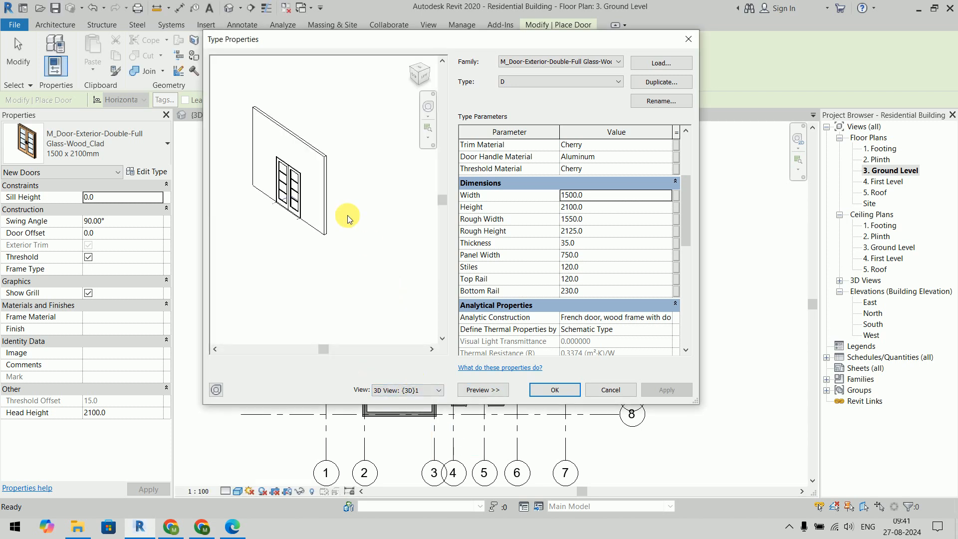
pyautogui.scroll(3, 289, 193)
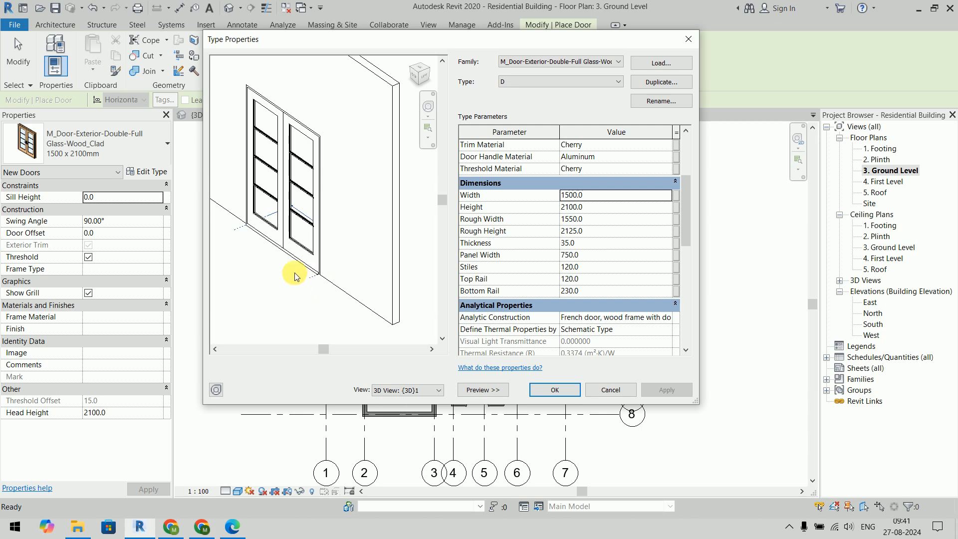
pyautogui.scroll(5, 299, 272)
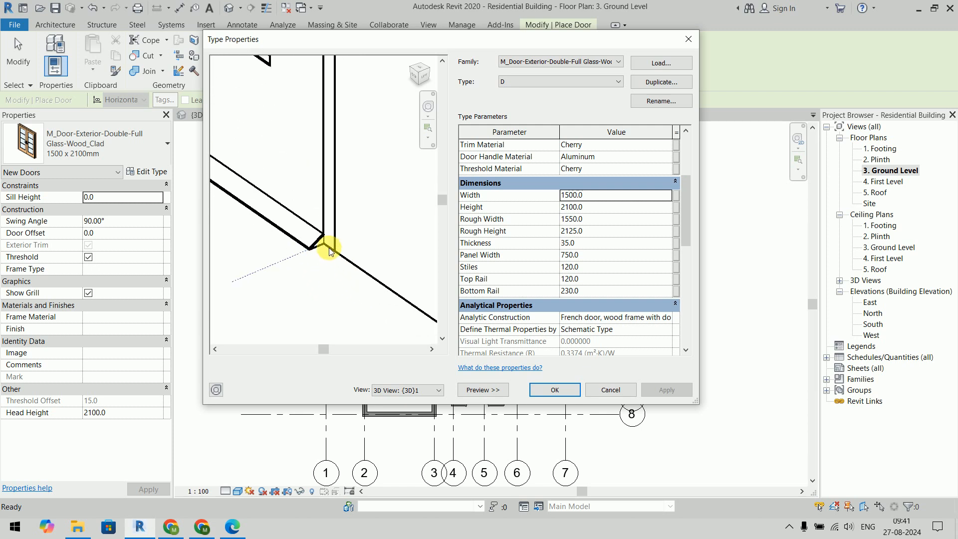
pyautogui.click(602, 219)
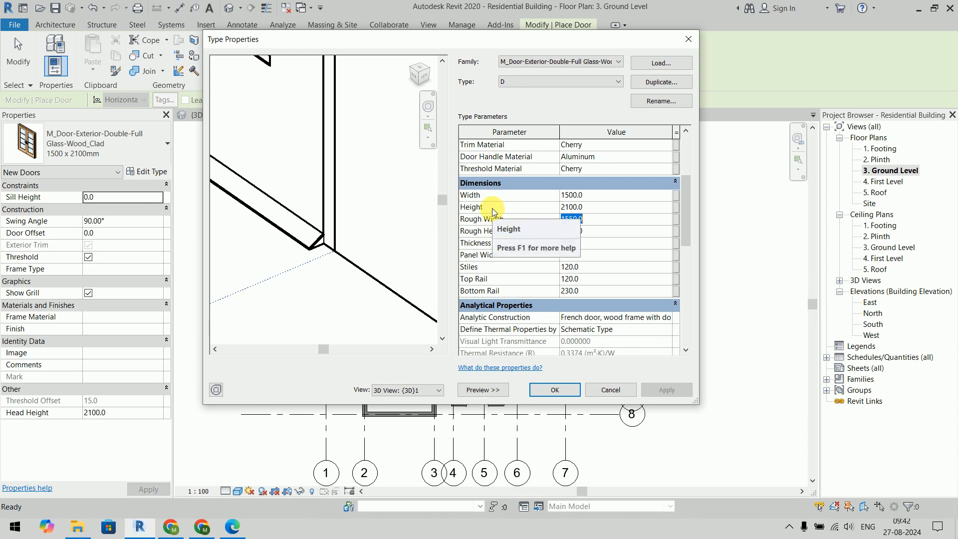
# Set the width of door type D to 1000 mm and apply the change
pyautogui.click(625, 197)
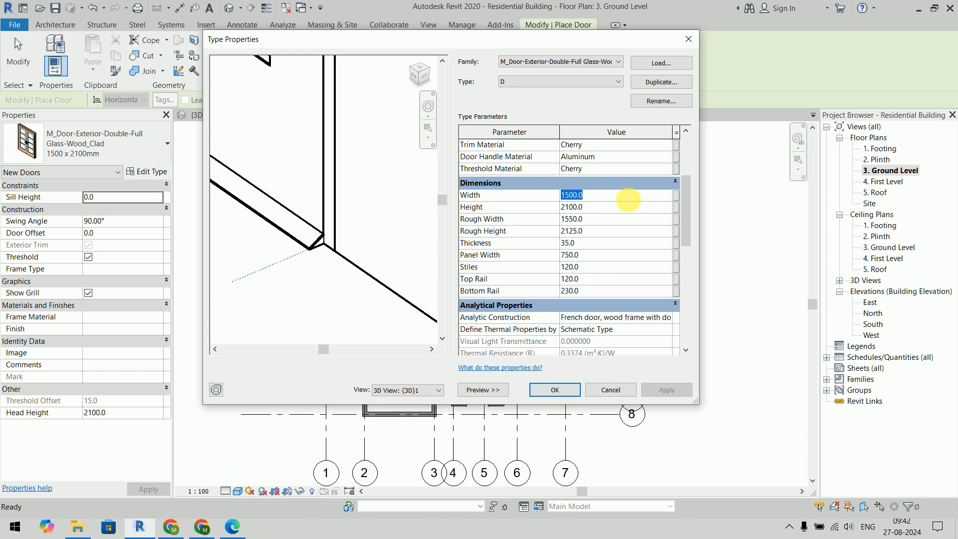
pyautogui.write('1000')
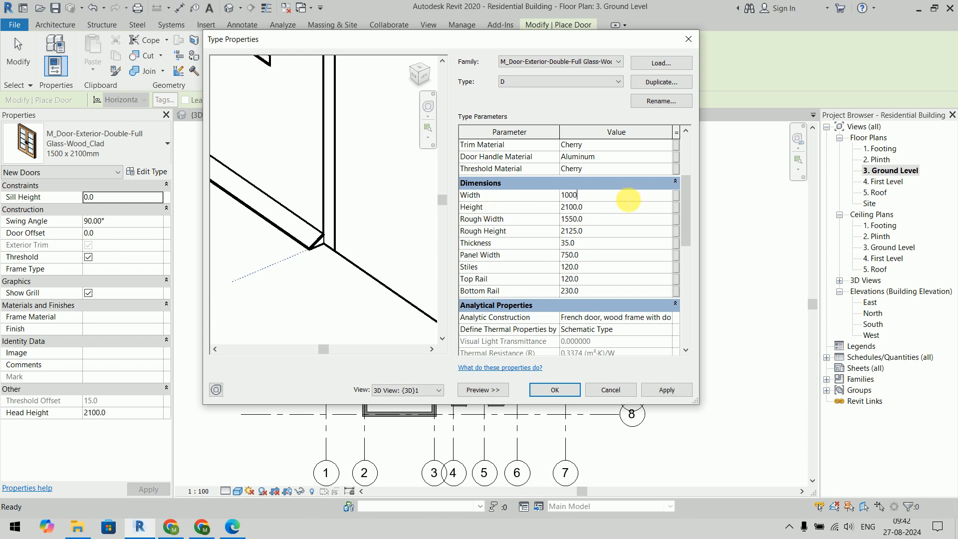
pyautogui.press('Return')
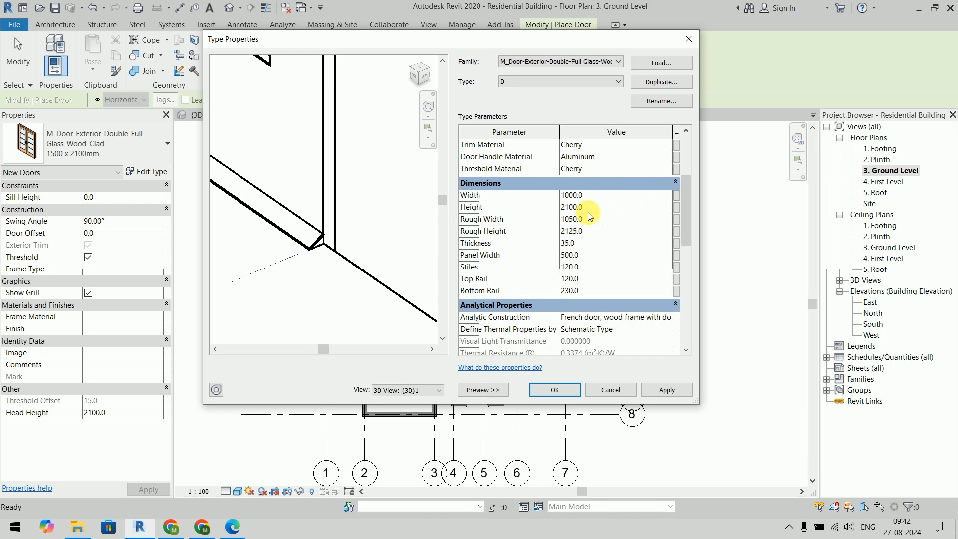
pyautogui.click(666, 390)
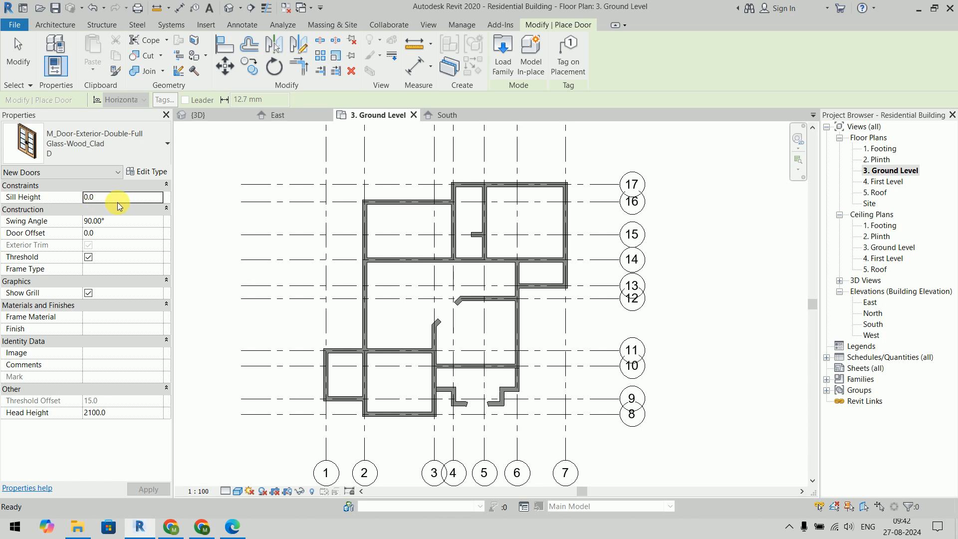
# Place door D in the entrance wall on grid 10, centred about 1510 mm from each side wall and swinging toward the porch
pyautogui.scroll(5, 478, 399)
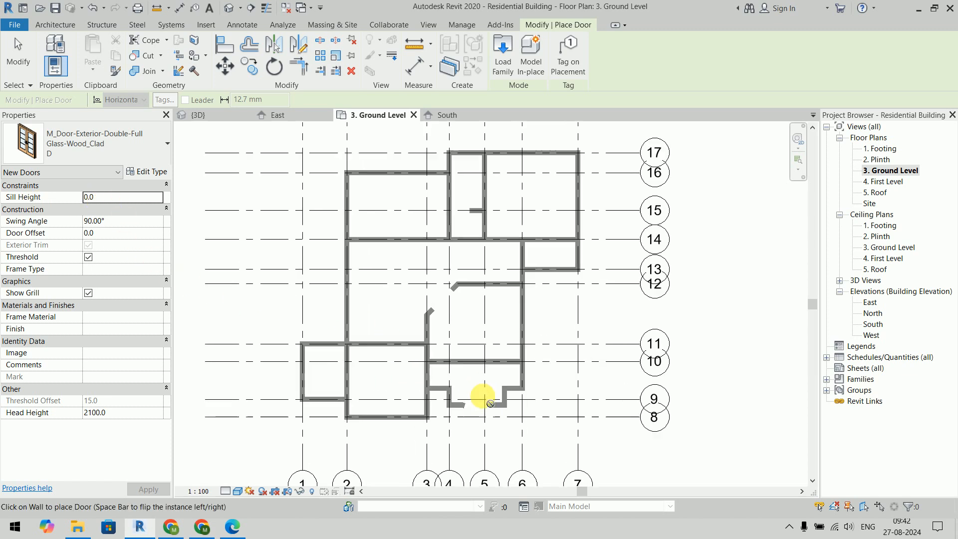
pyautogui.scroll(-3, 489, 402)
pyautogui.scroll(2, 487, 392)
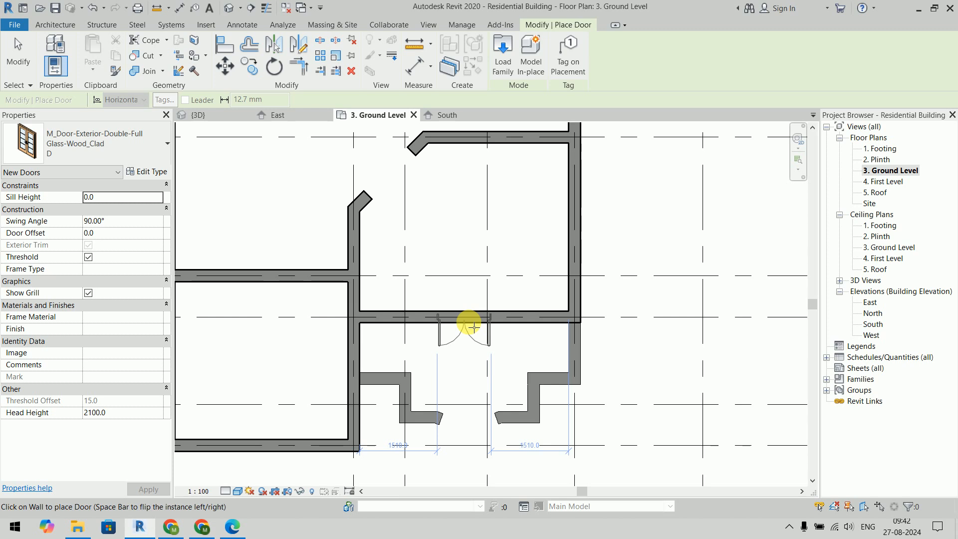
pyautogui.click(472, 327)
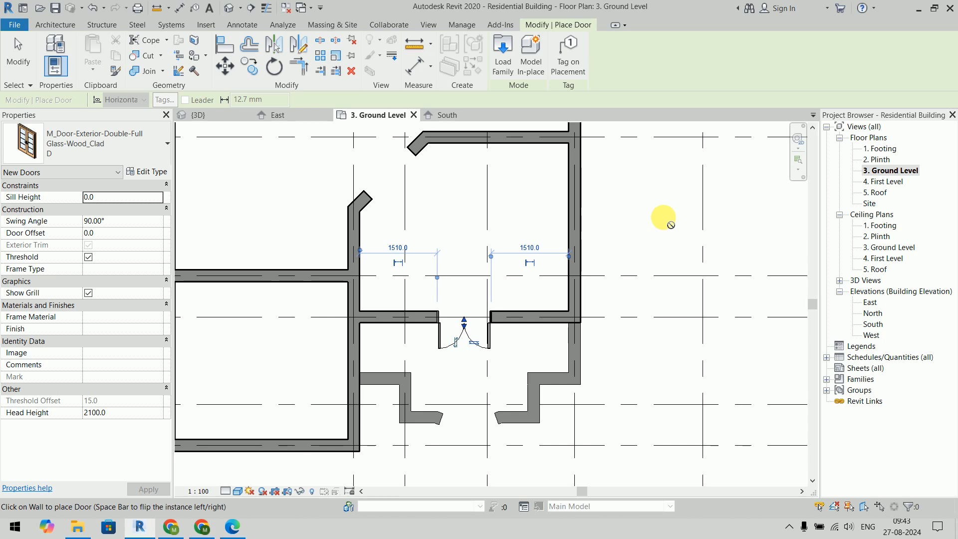
pyautogui.press('Escape')
pyautogui.press('Escape')
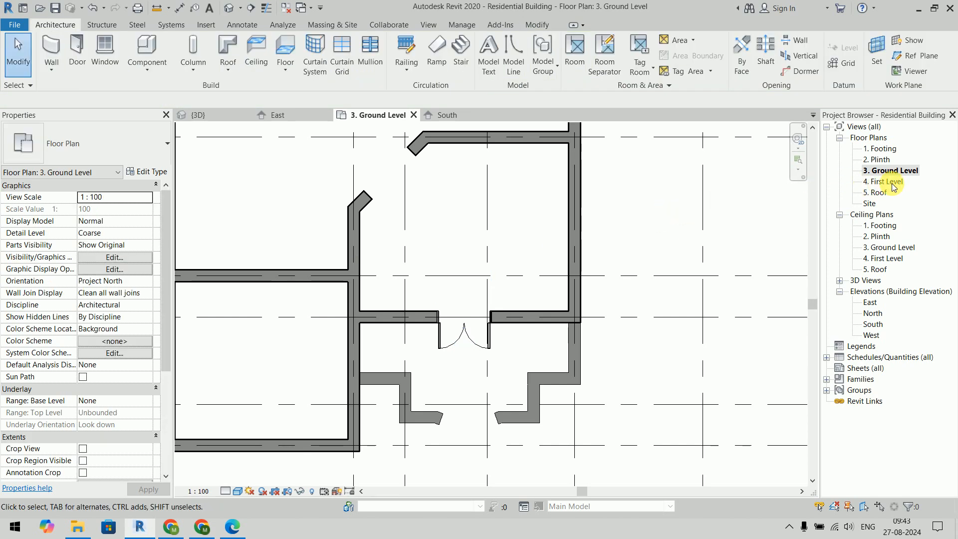
# Open the 4. First Level floor plan and set its underlay base level to None
pyautogui.doubleClick(886, 181)
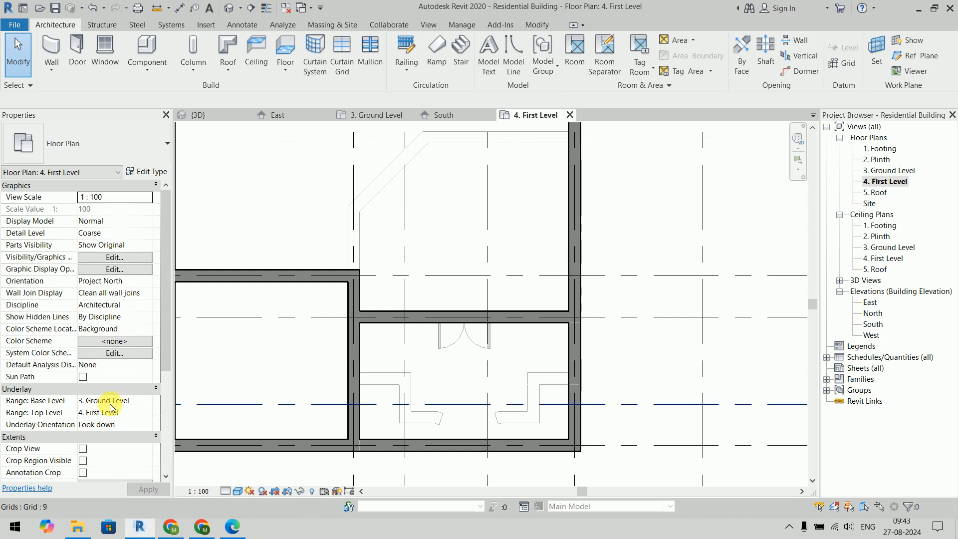
pyautogui.click(147, 409)
pyautogui.click(120, 406)
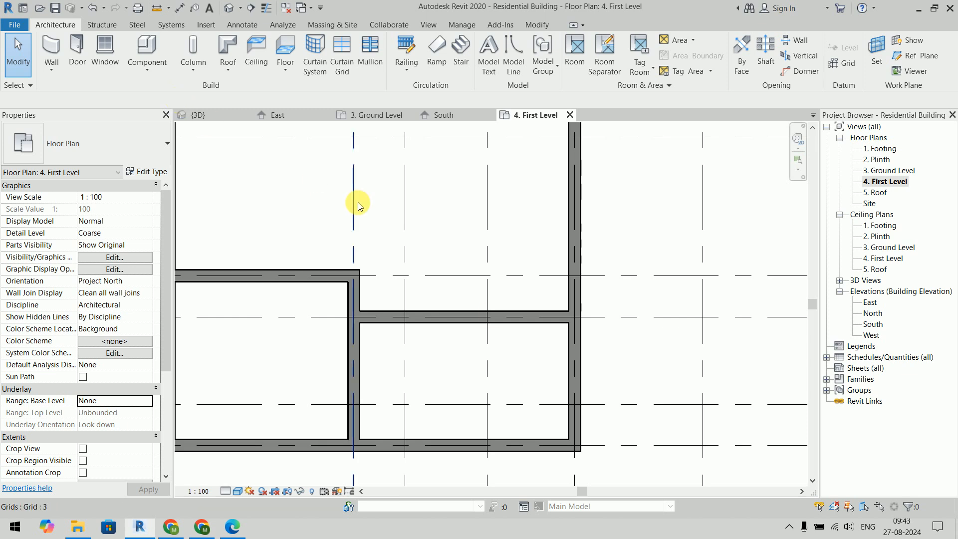
# Place door D in the first-level wall on grid 10, centred about 1510 mm from each side wall and swinging toward the building's interior
pyautogui.press('d')
pyautogui.press('r')
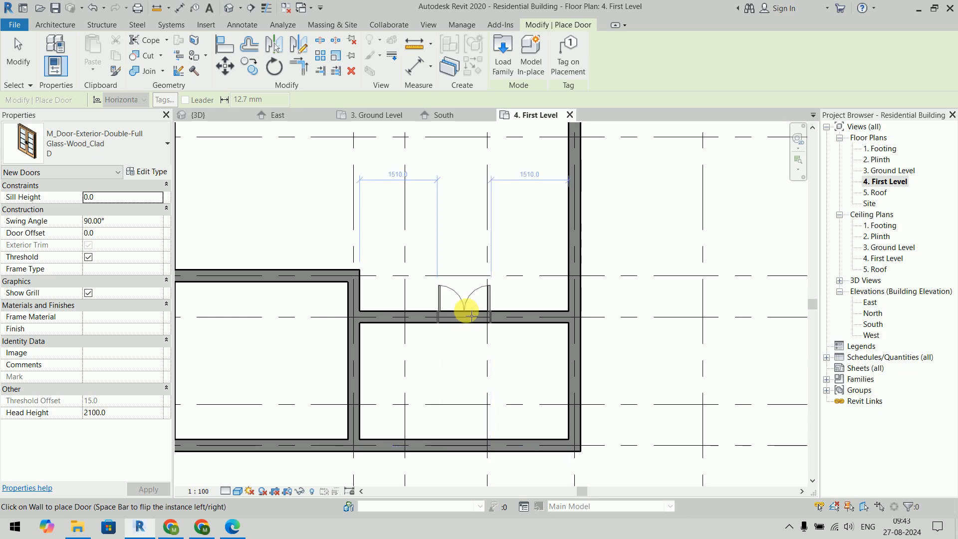
pyautogui.click(471, 315)
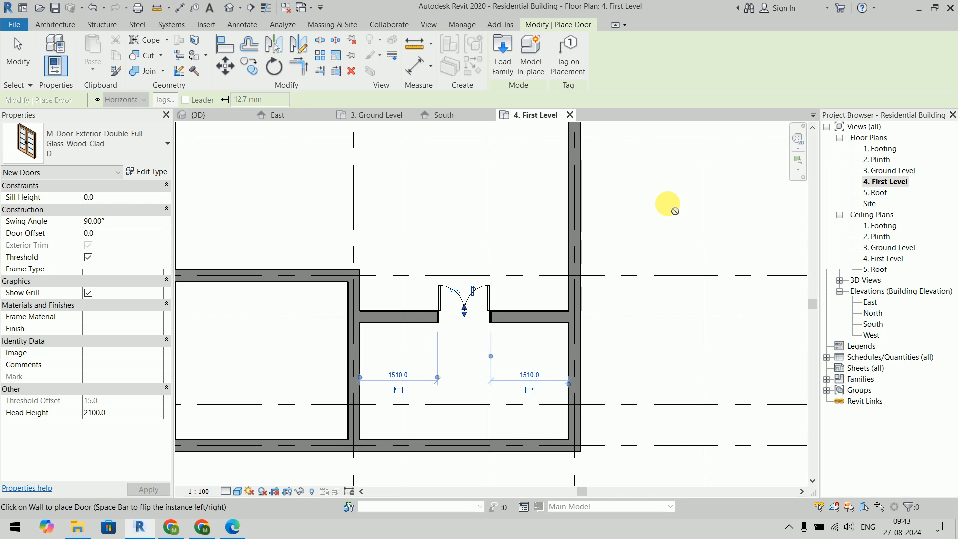
pyautogui.press('Escape')
pyautogui.press('Escape')
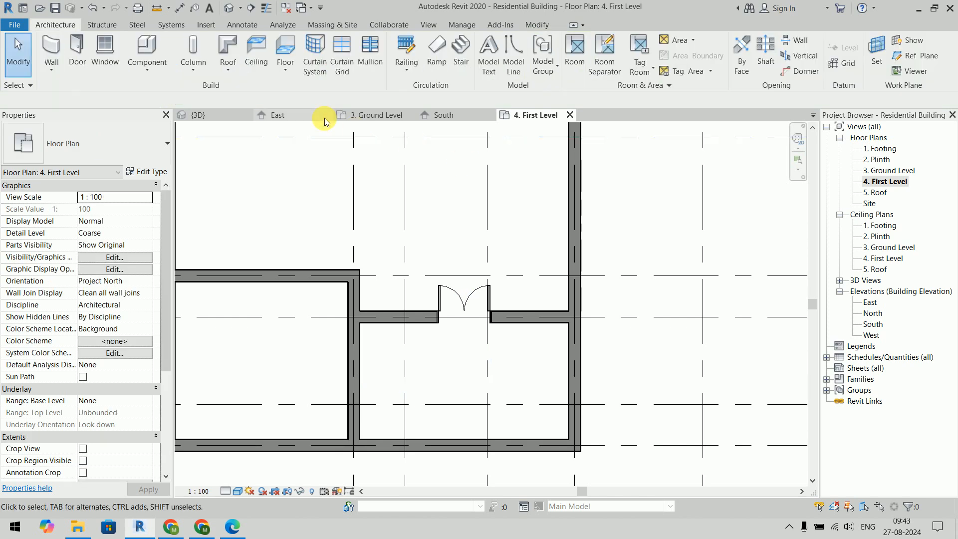
# Examine the ground-level and first-level double doors in the {3D} view, up close and with the whole building in sight
pyautogui.click(219, 114)
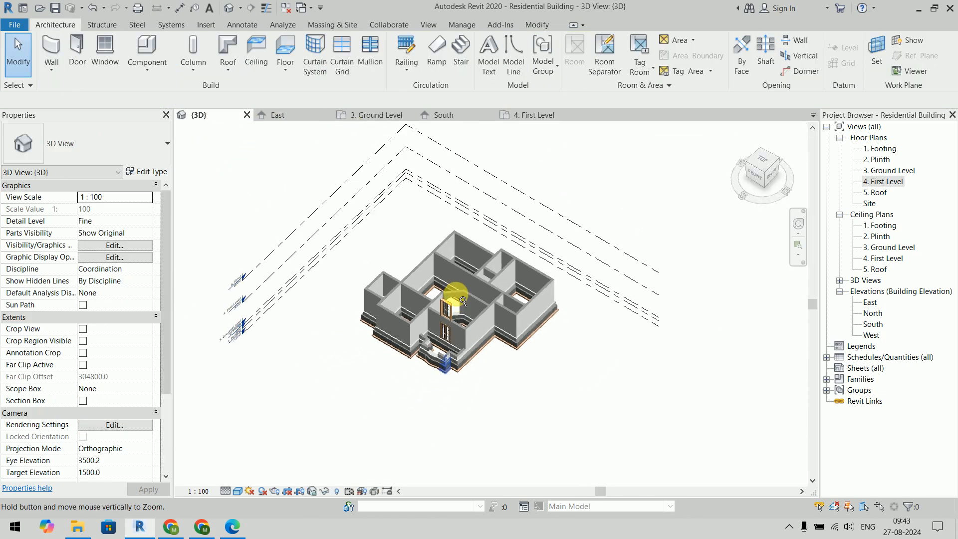
pyautogui.scroll(-3, 455, 295)
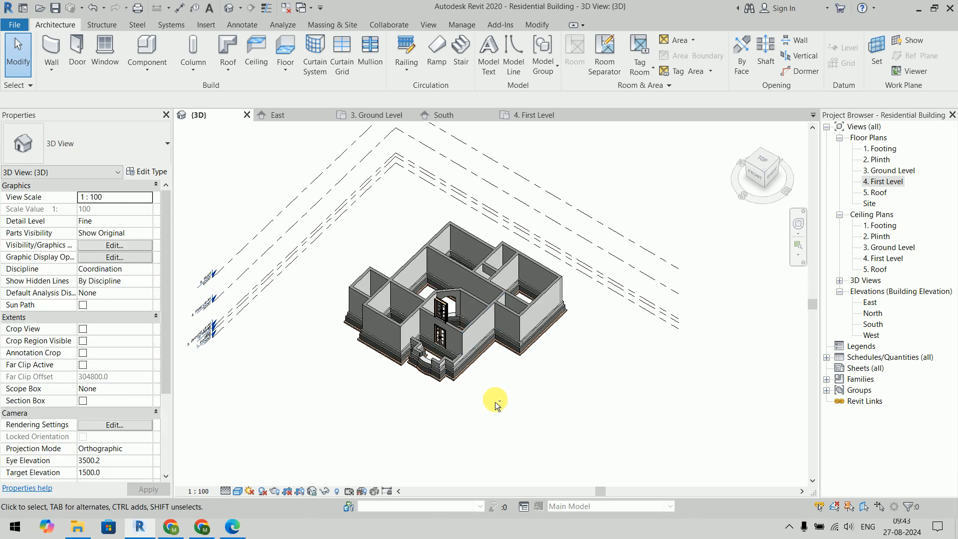
pyautogui.keyDown('shift'); pyautogui.moveTo(495, 401); pyautogui.dragTo(556, 344, button='middle'); pyautogui.keyUp('shift')
pyautogui.scroll(3, 556, 341)
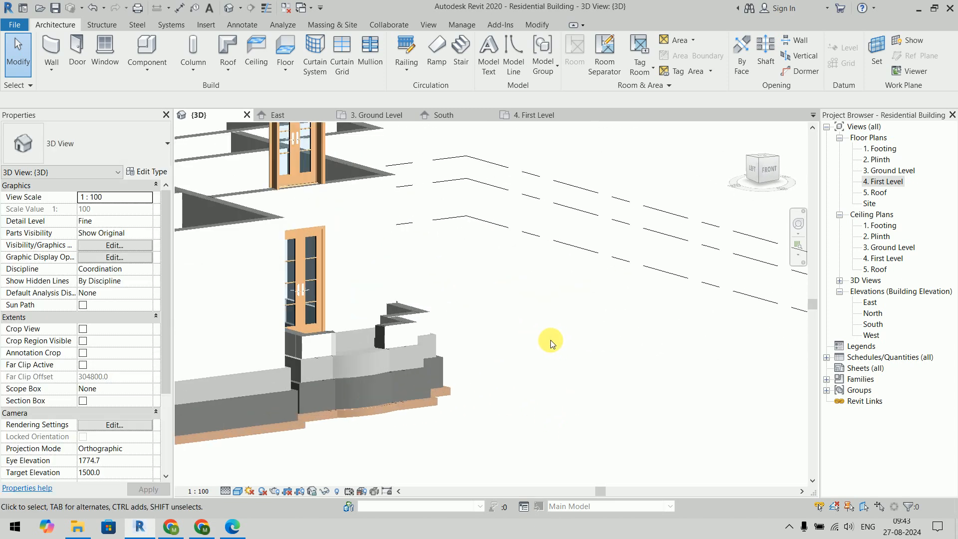
pyautogui.moveTo(470, 278); pyautogui.dragTo(592, 393, button='middle')
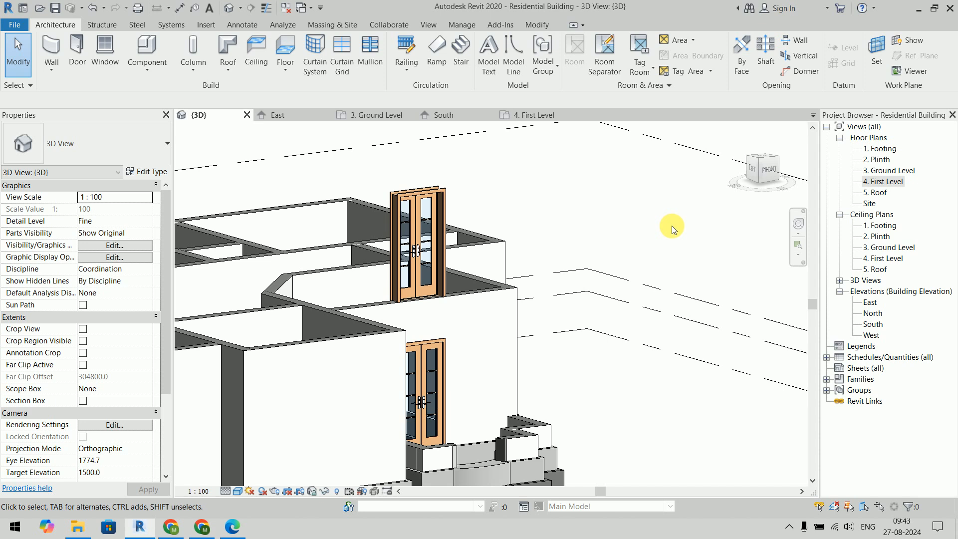
pyautogui.scroll(5, 427, 467)
pyautogui.scroll(-3, 648, 372)
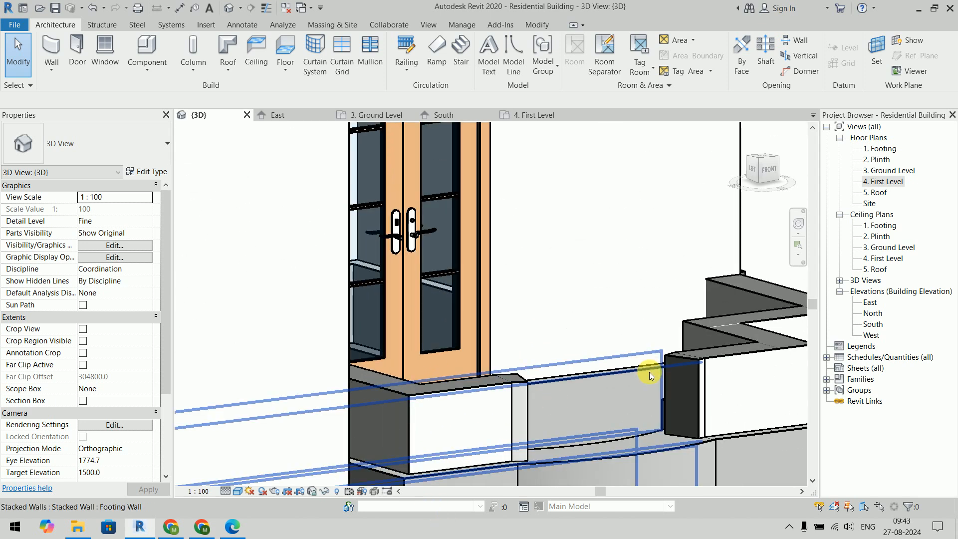
pyautogui.scroll(-3, 648, 372)
pyautogui.scroll(-3, 648, 372)
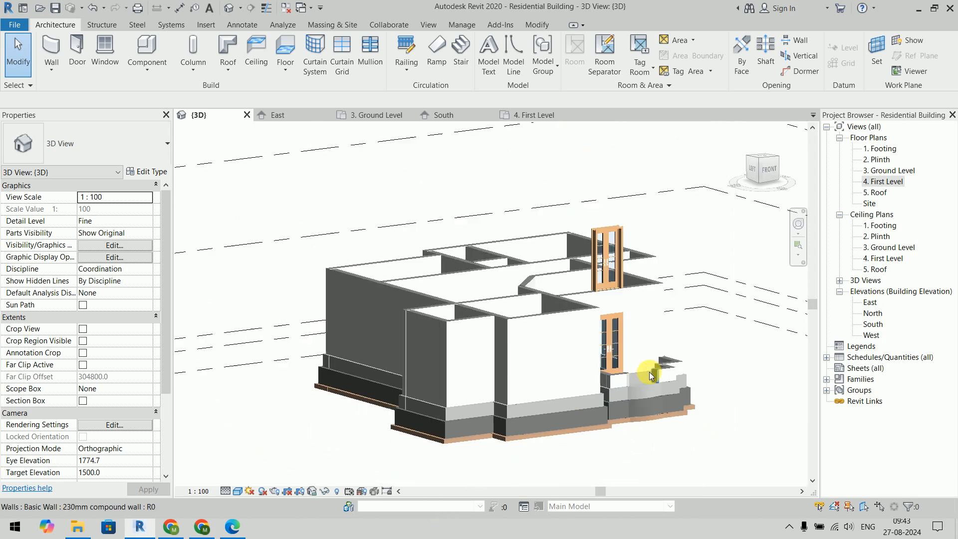
pyautogui.moveTo(648, 372); pyautogui.dragTo(540, 359, button='middle')
pyautogui.scroll(-1, 641, 397)
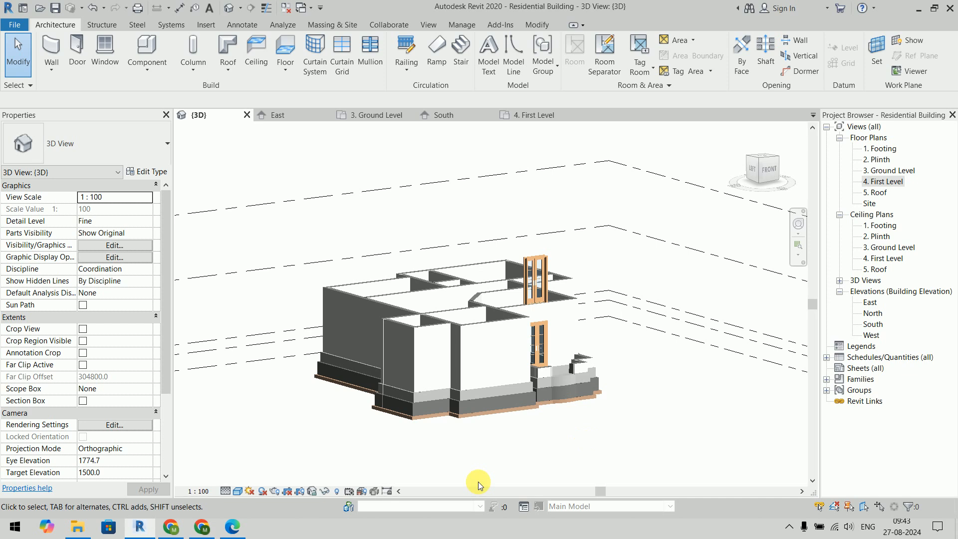
# Reveal the hidden elements in the 3D view and unhide all the upper-floor walls
pyautogui.click(337, 491)
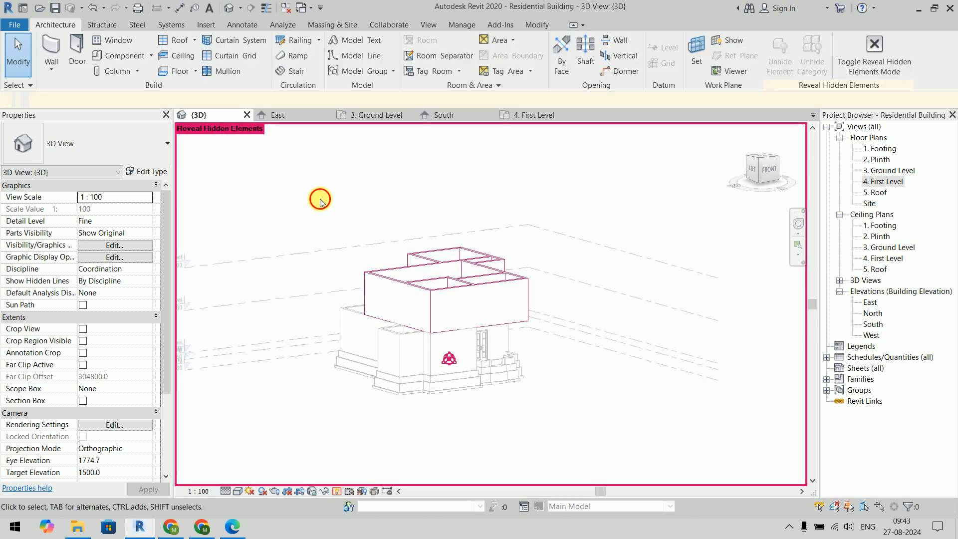
pyautogui.moveTo(320, 198); pyautogui.dragTo(553, 343)
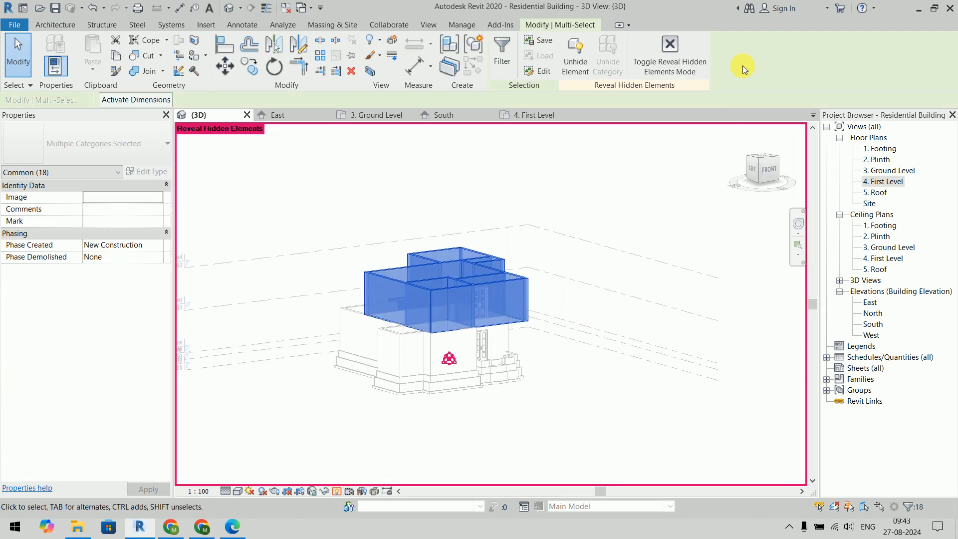
pyautogui.click(584, 55)
pyautogui.click(653, 154)
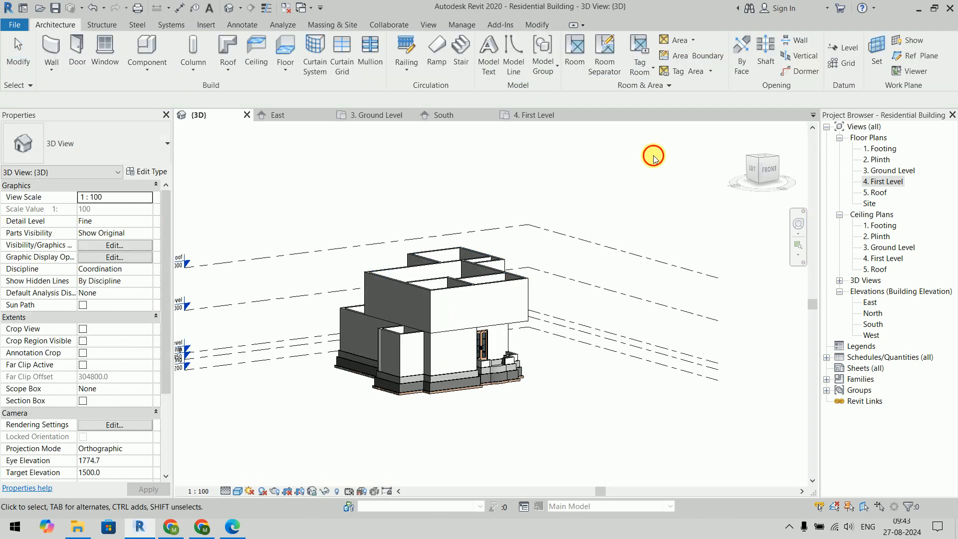
# Examine the first-level door from above and the ground-level entrance door behind the porch walls in 3D
pyautogui.keyDown('shift'); pyautogui.moveTo(597, 322); pyautogui.dragTo(619, 375, button='middle'); pyautogui.keyUp('shift')
pyautogui.scroll(8, 518, 326)
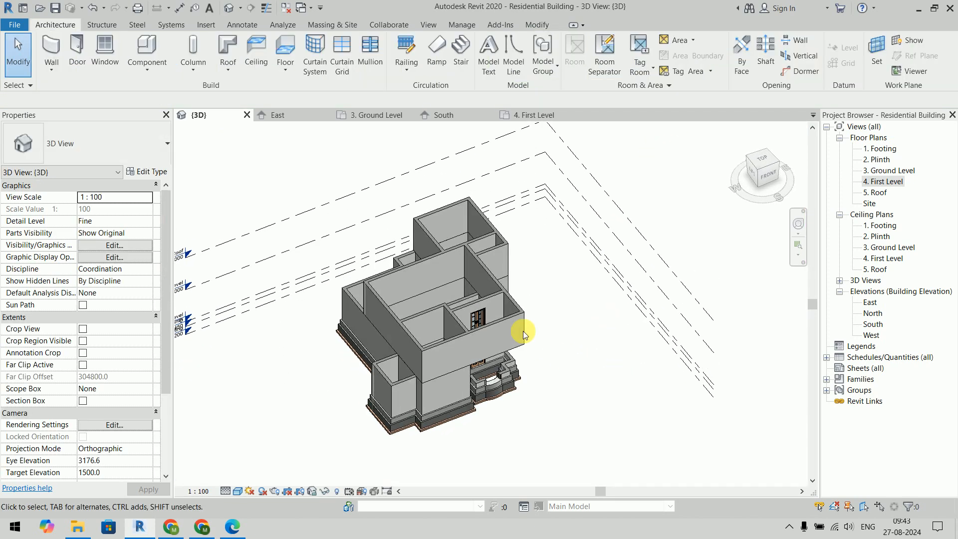
pyautogui.scroll(5, 248, 303)
pyautogui.keyDown('shift'); pyautogui.moveTo(308, 297); pyautogui.dragTo(466, 318, button='middle'); pyautogui.keyUp('shift')
pyautogui.scroll(-8, 477, 262)
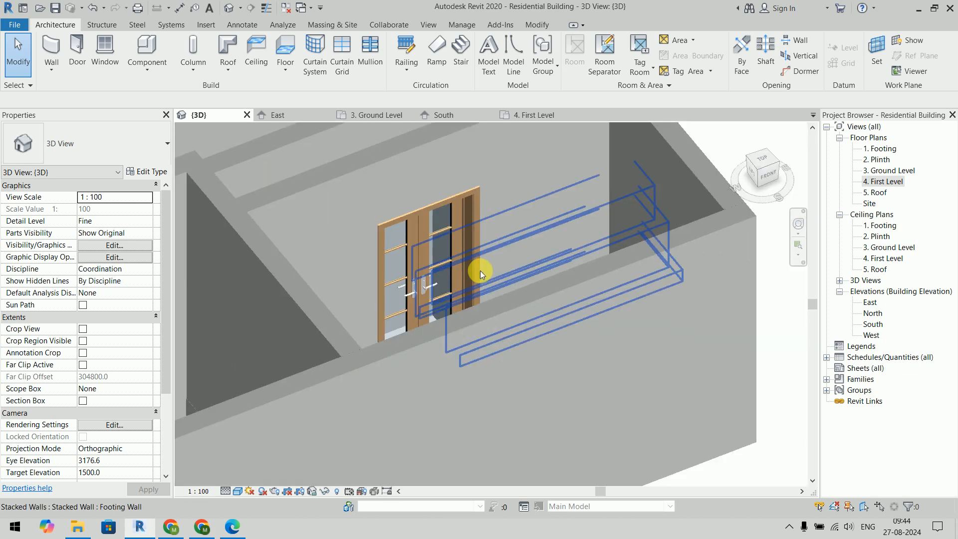
pyautogui.keyDown('shift'); pyautogui.moveTo(489, 259); pyautogui.dragTo(473, 223, button='middle'); pyautogui.keyUp('shift')
pyautogui.scroll(4, 391, 259)
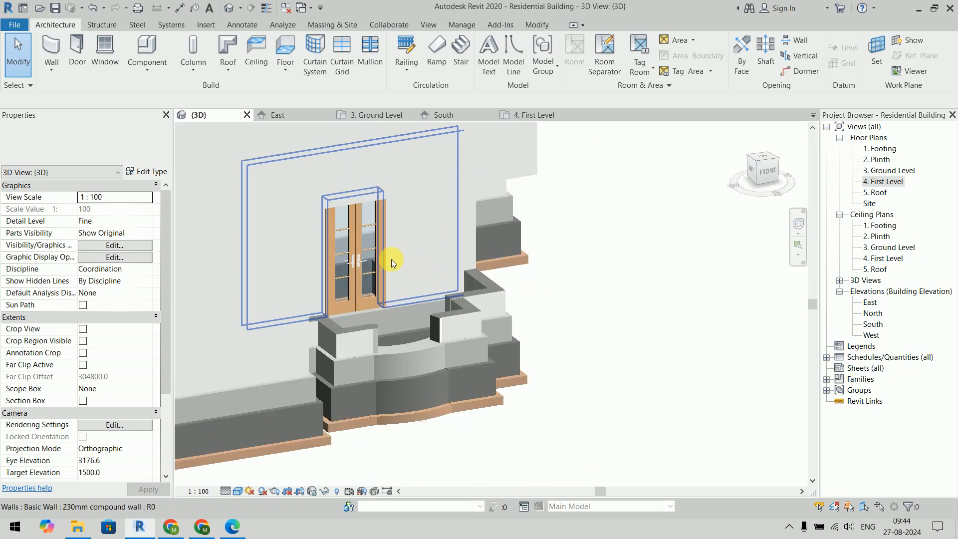
pyautogui.scroll(4, 485, 279)
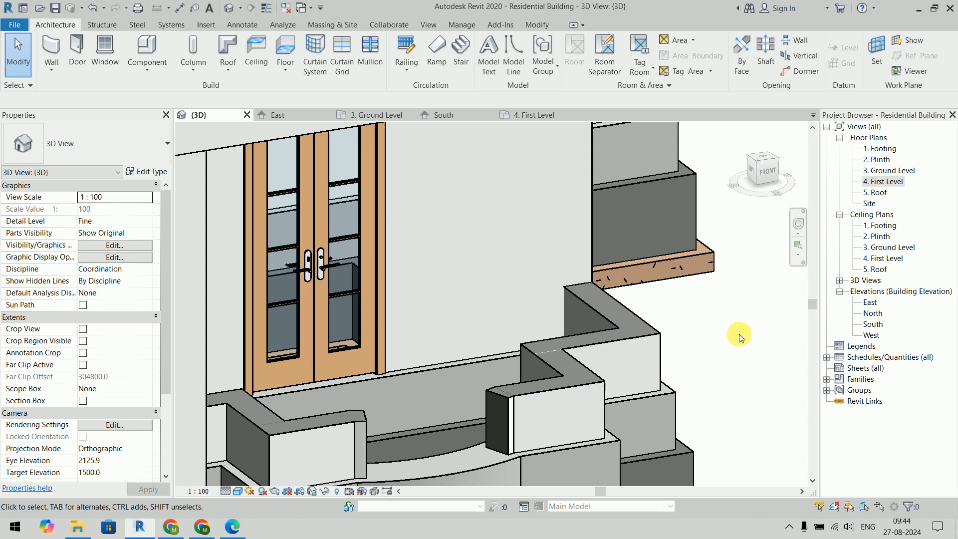
pyautogui.scroll(-8, 738, 334)
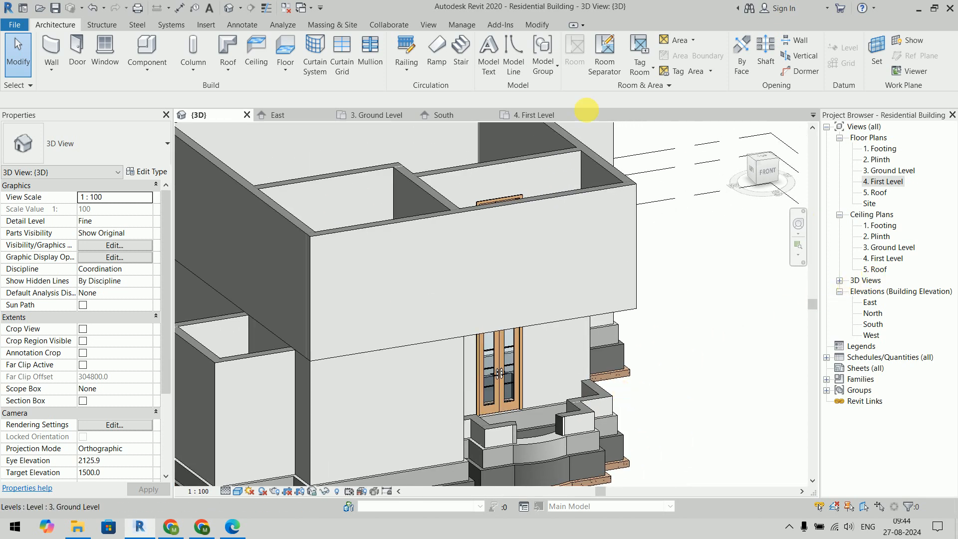
# Return to the 3. Ground Level floor plan and bring the whole building layout into view
pyautogui.click(526, 115)
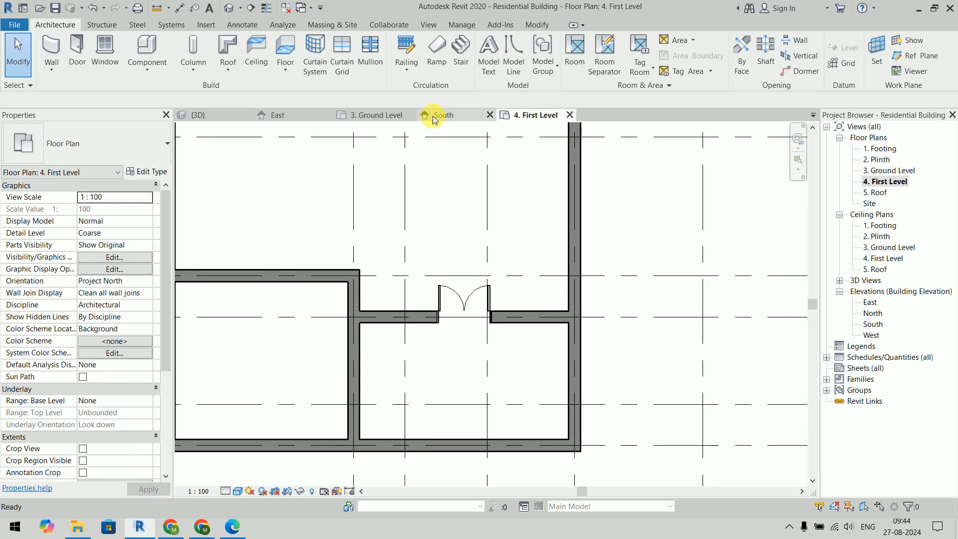
pyautogui.click(380, 115)
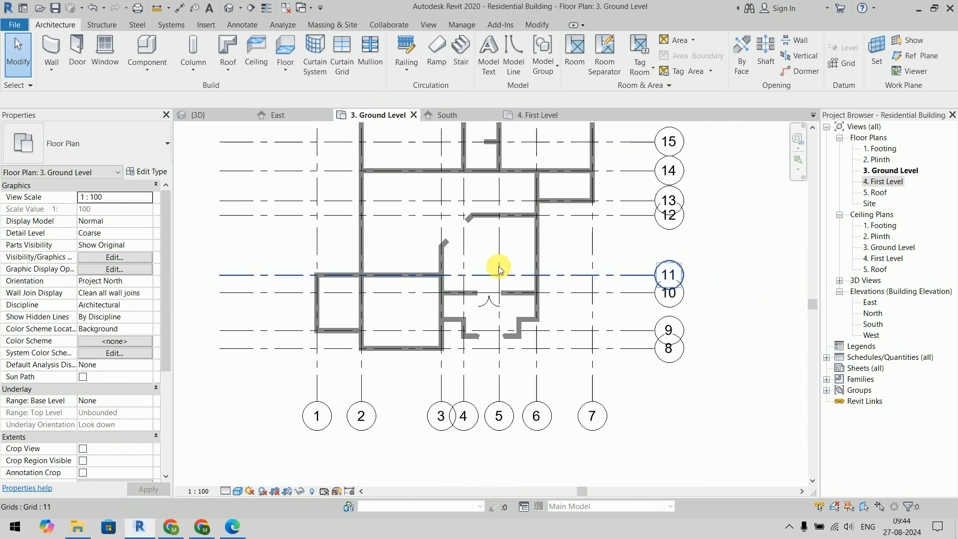
pyautogui.moveTo(499, 269); pyautogui.dragTo(471, 333, button='middle')
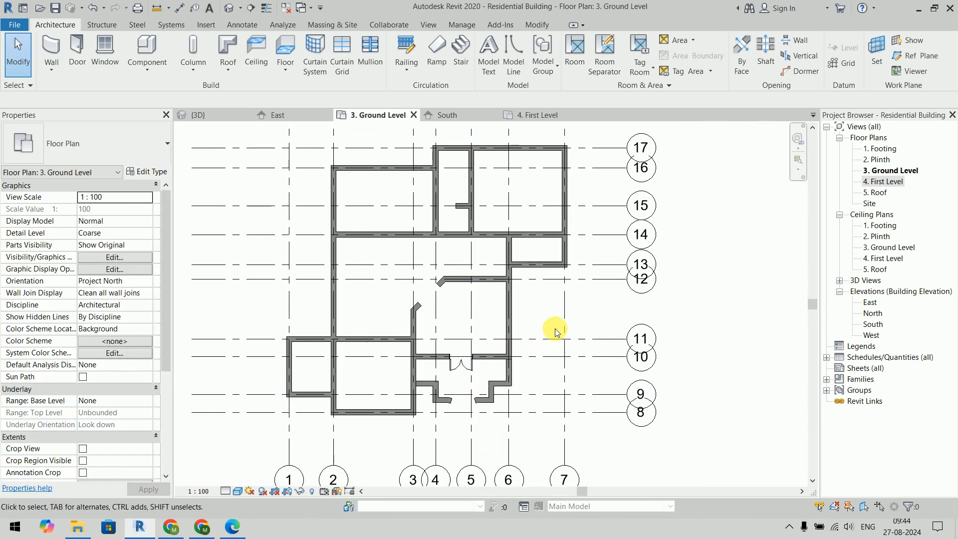
# Switch to the workbook PDF in Edge and tick marks D1 and D2 in the Joinery Details table, then return to Revit
pyautogui.hotkey('alt', 'Tab')
pyautogui.scroll(-8, 553, 319)
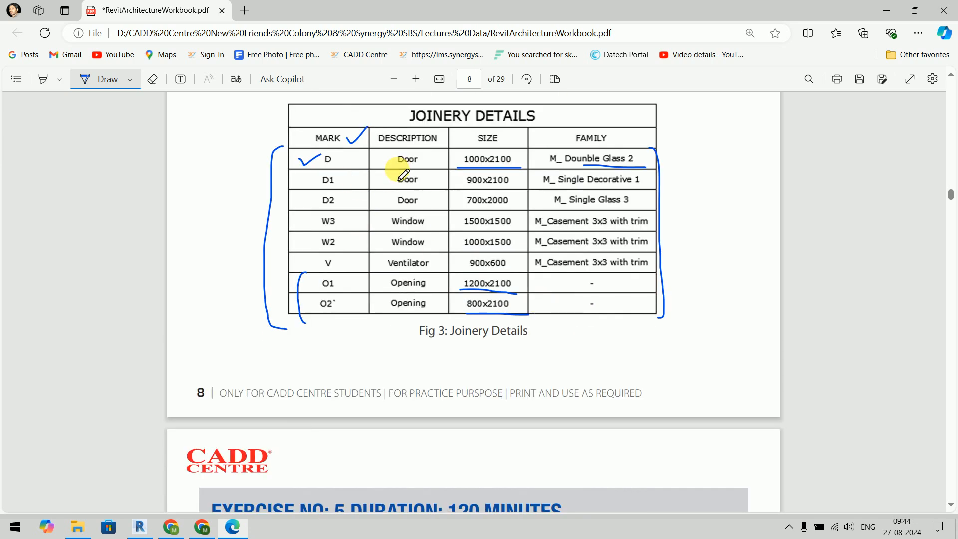
pyautogui.moveTo(305, 182)
pyautogui.mouseDown()
pyautogui.moveTo(321, 177)
pyautogui.moveTo(328, 192)
pyautogui.mouseUp()
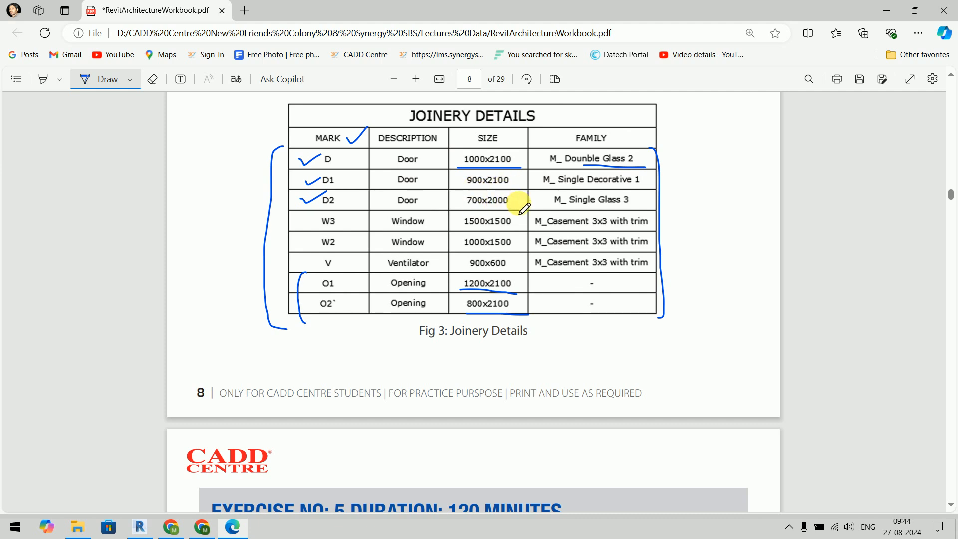
pyautogui.hotkey('alt', 'Tab')
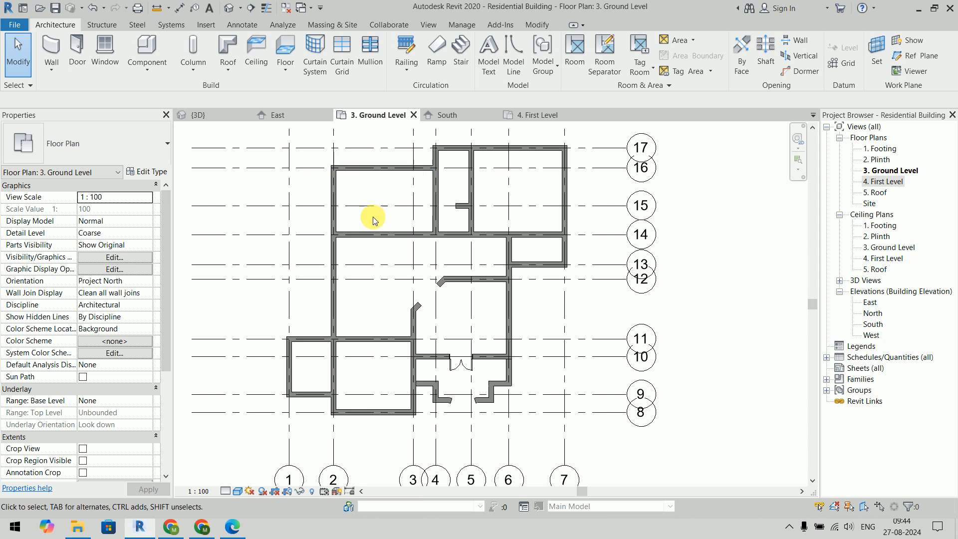
pyautogui.click(465, 362)
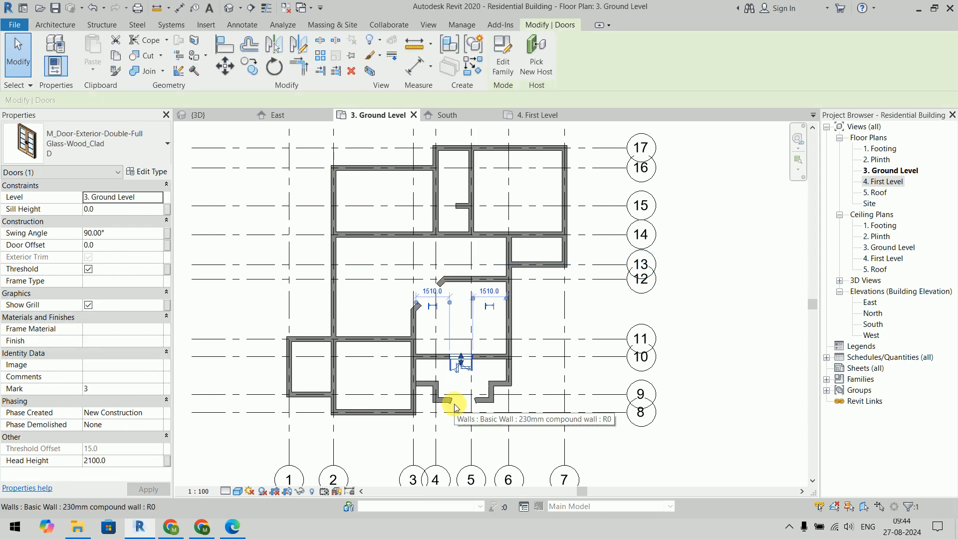
pyautogui.click(120, 394)
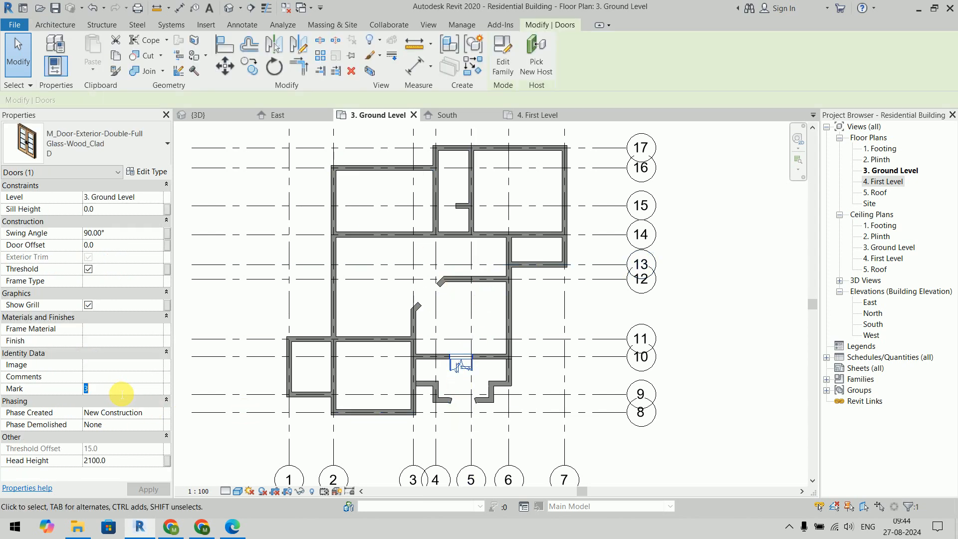
pyautogui.click(251, 310)
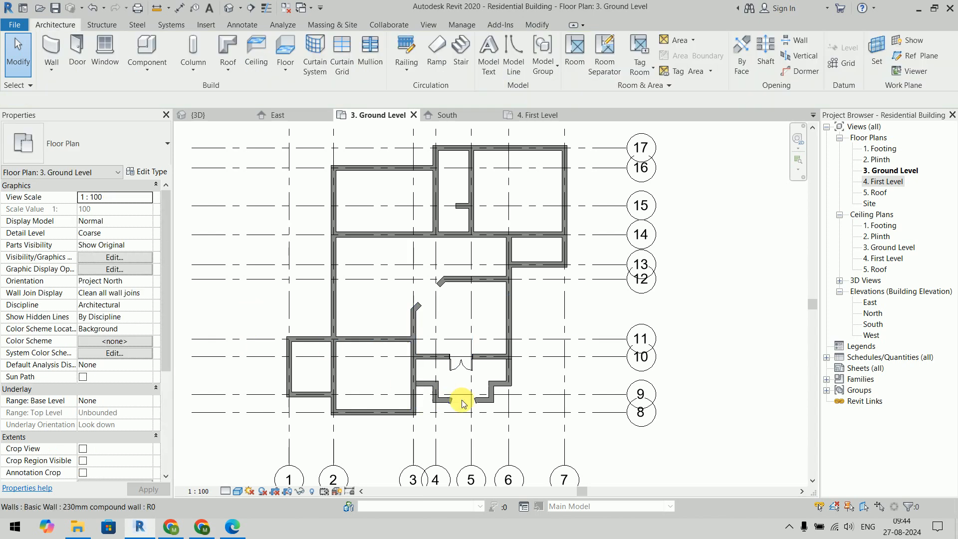
# Select both double doors of type D, set their Mark to D and accept the duplicate mark values
pyautogui.click(456, 368)
pyautogui.keyDown('ctrl'); pyautogui.click(471, 406); pyautogui.keyUp('ctrl')
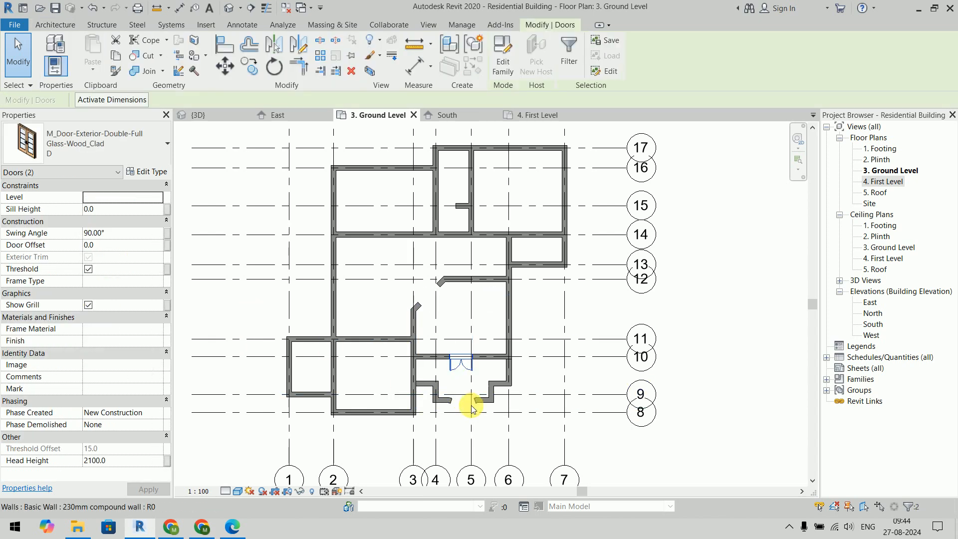
pyautogui.click(215, 116)
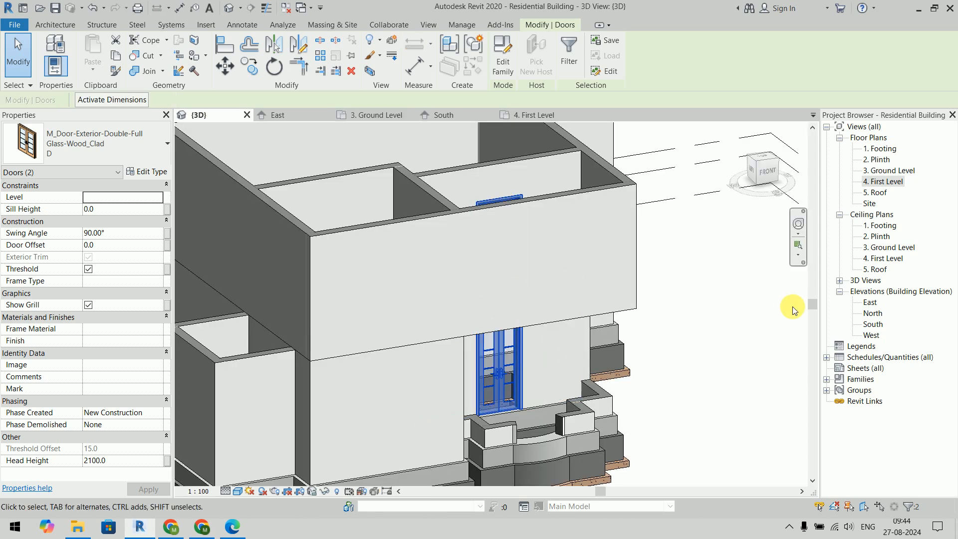
pyautogui.click(124, 391)
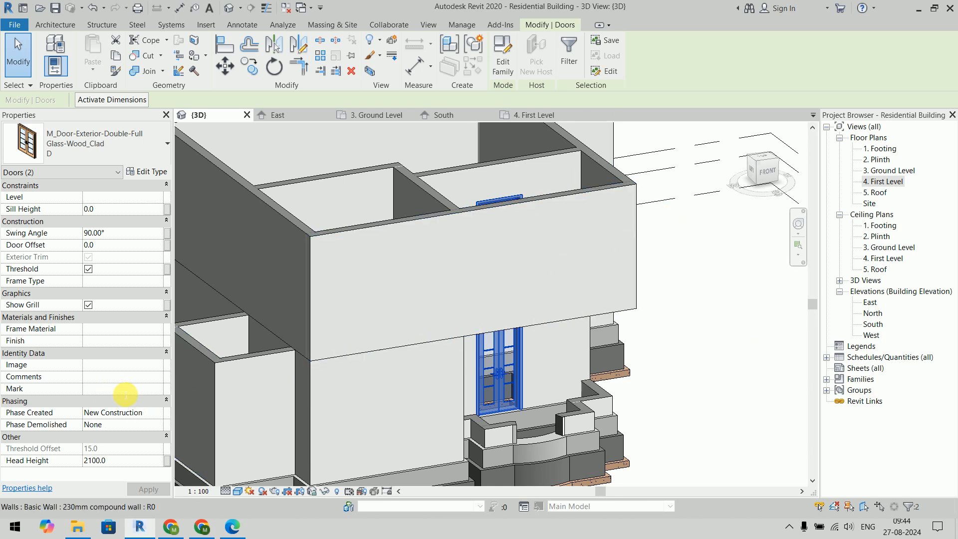
pyautogui.write('D')
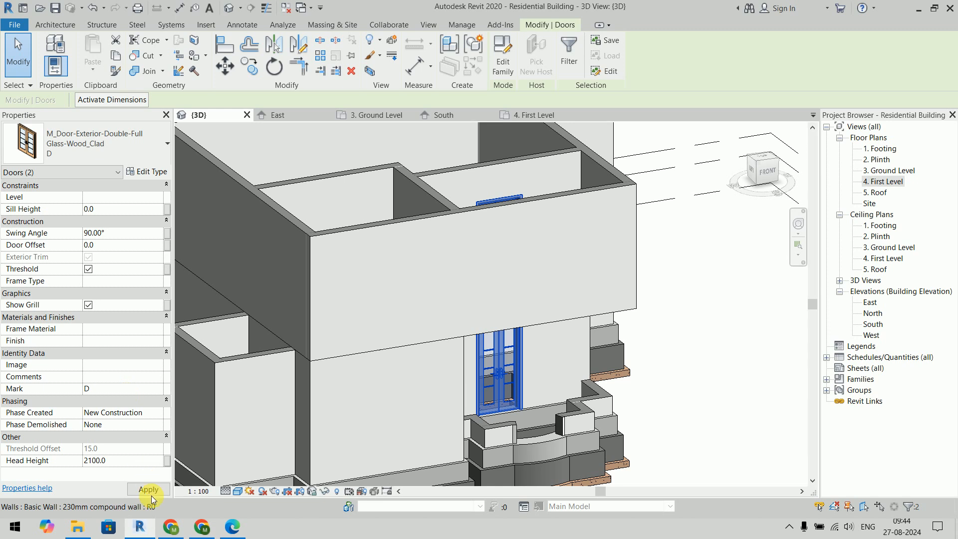
pyautogui.click(148, 489)
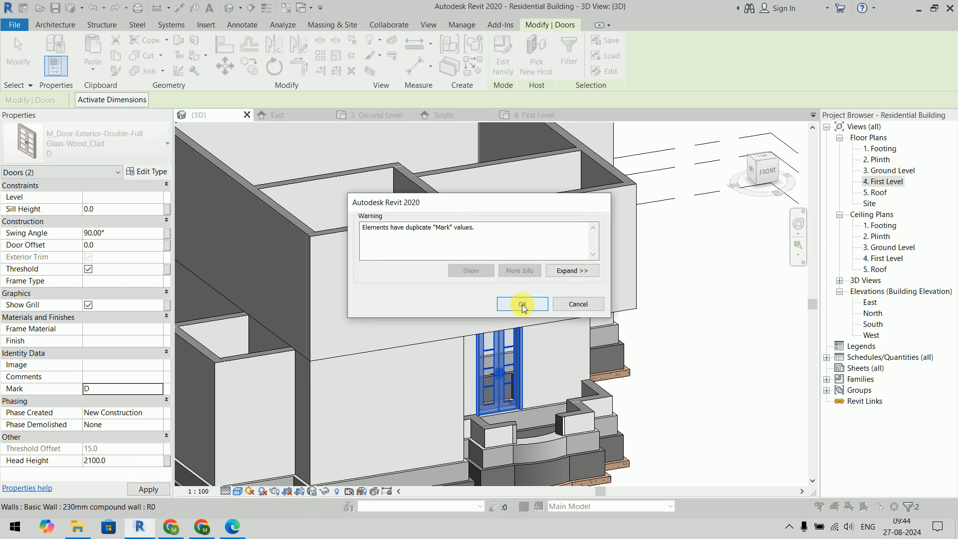
pyautogui.click(517, 302)
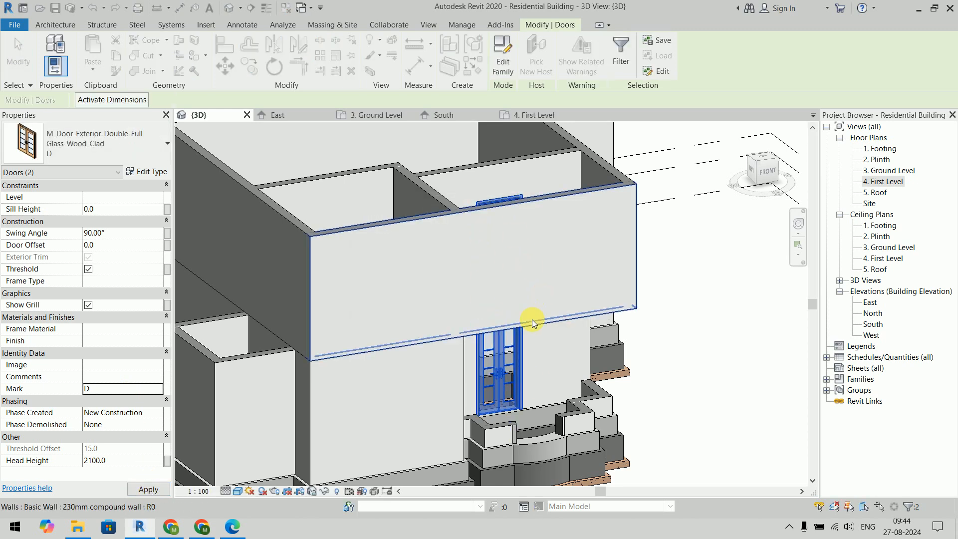
# Apply the double doors' Mark change, clear the selection and open the 3. Ground Level floor plan
pyautogui.click(145, 492)
pyautogui.click(711, 295)
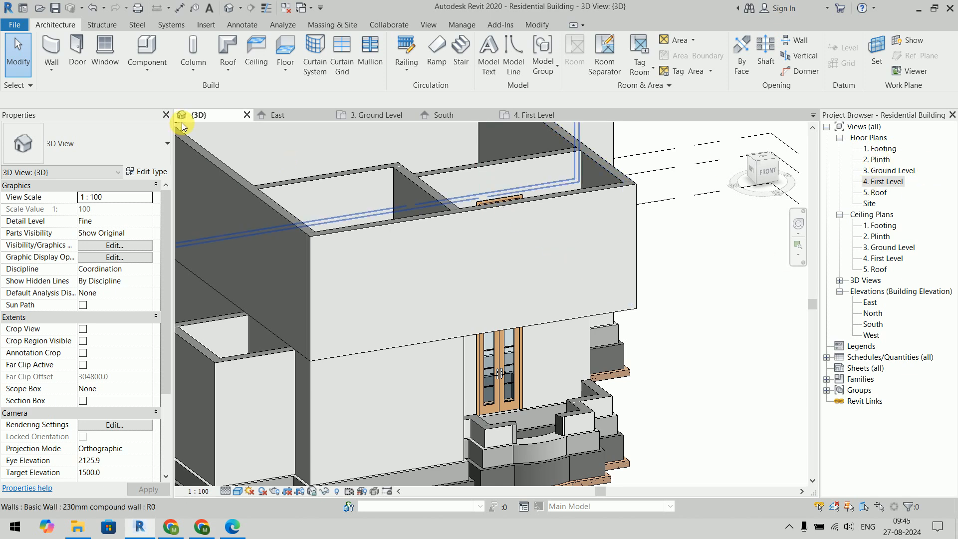
pyautogui.click(355, 118)
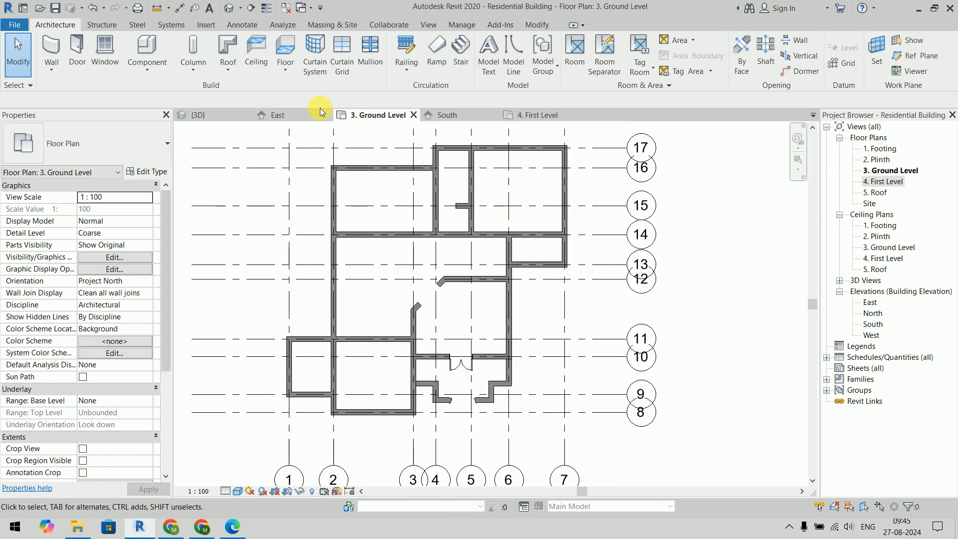
# Load the M_Door-Interior-Single-5_Panel_Vert-Wood family with its 900 x 2100mm type for door placement
pyautogui.press('d')
pyautogui.press('r')
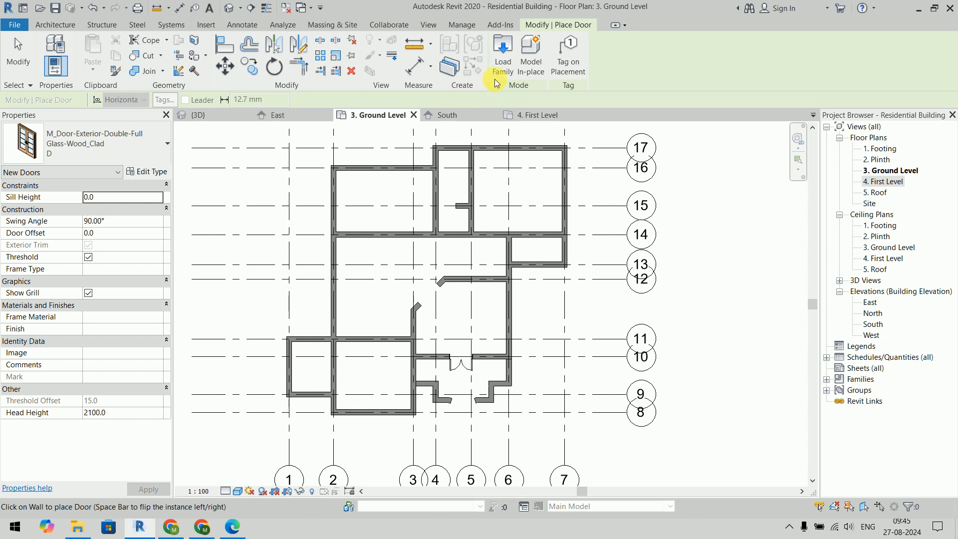
pyautogui.click(497, 80)
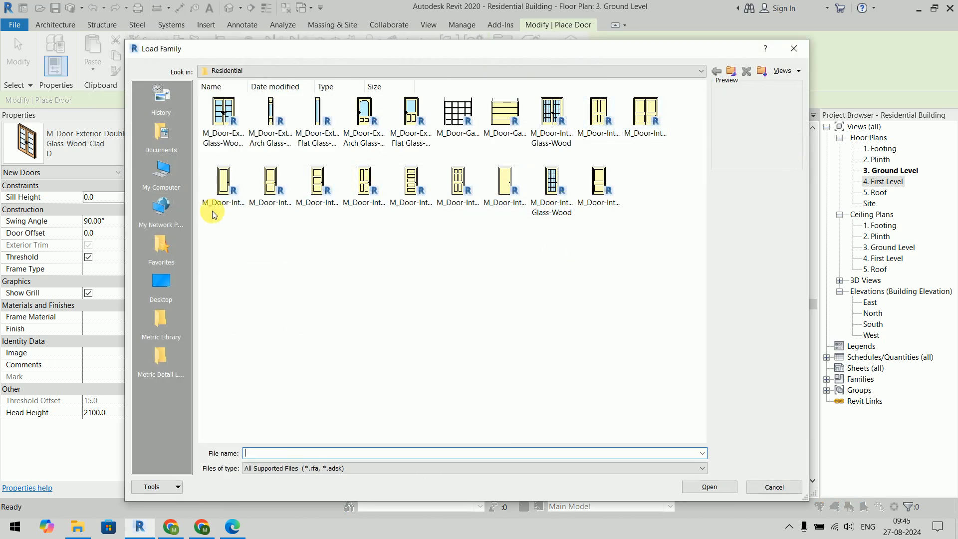
pyautogui.click(224, 182)
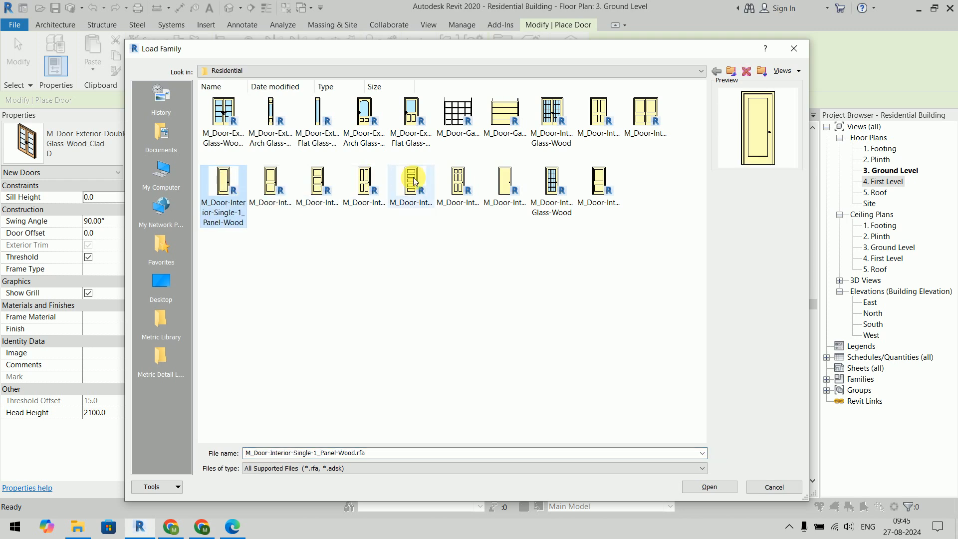
pyautogui.click(413, 181)
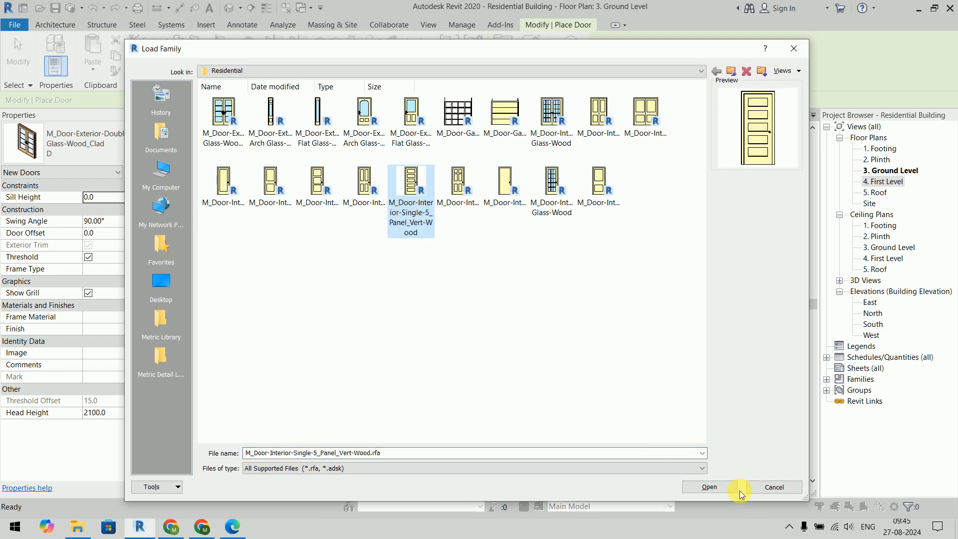
pyautogui.click(717, 486)
pyautogui.scroll(-1, 405, 287)
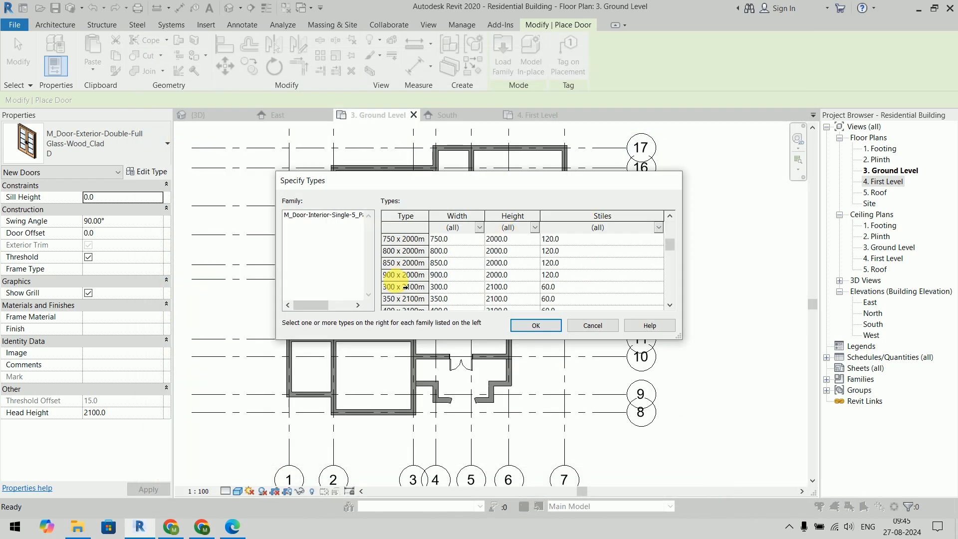
pyautogui.scroll(-5, 405, 287)
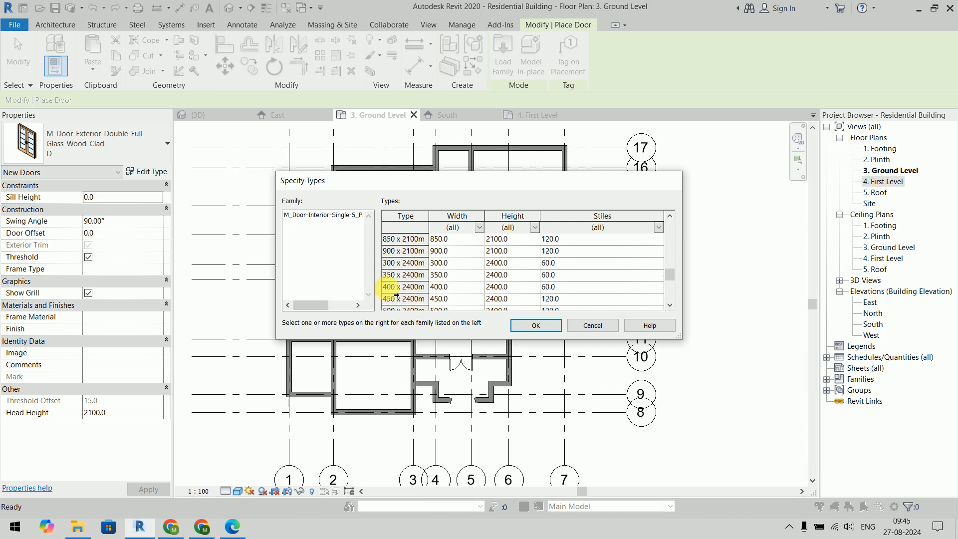
pyautogui.click(387, 251)
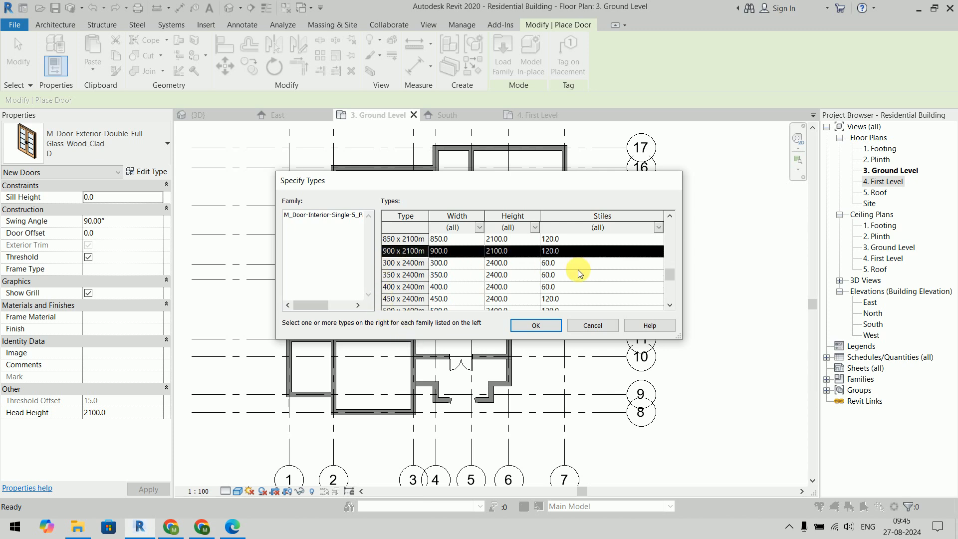
pyautogui.click(546, 327)
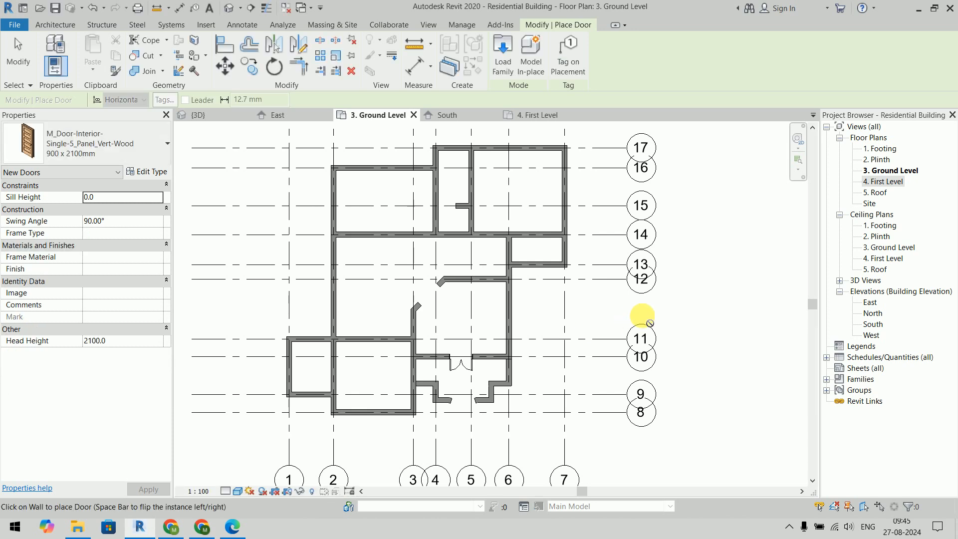
# Switch to the workbook PDF in Edge, examine the D1 door positions in the plan with opening details, and return to Revit
pyautogui.hotkey('alt', 'Tab')
pyautogui.scroll(10, 599, 244)
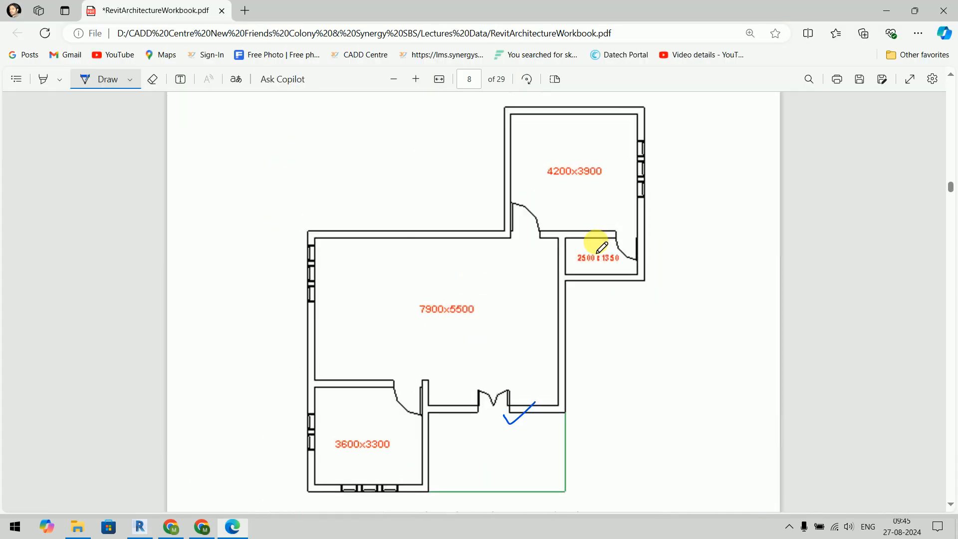
pyautogui.scroll(-3, 601, 247)
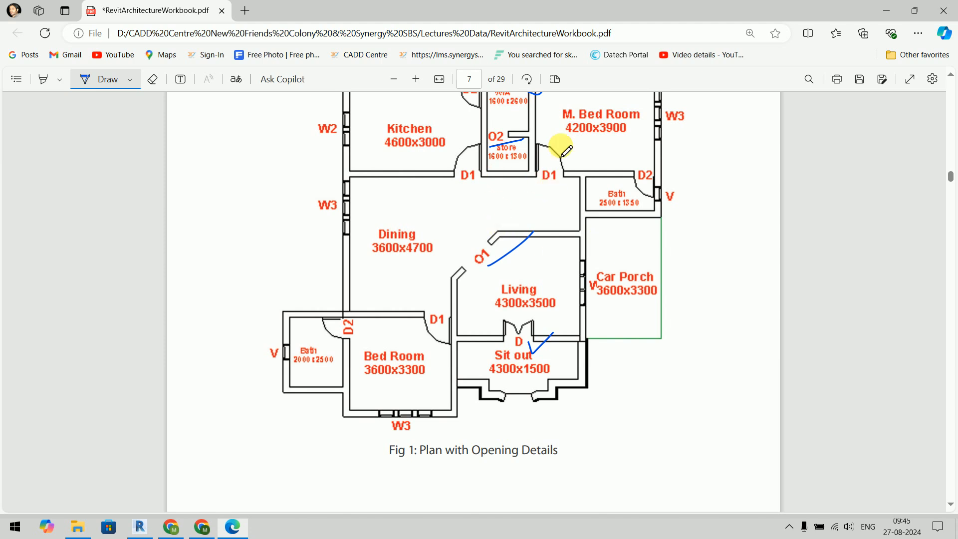
pyautogui.scroll(1, 466, 250)
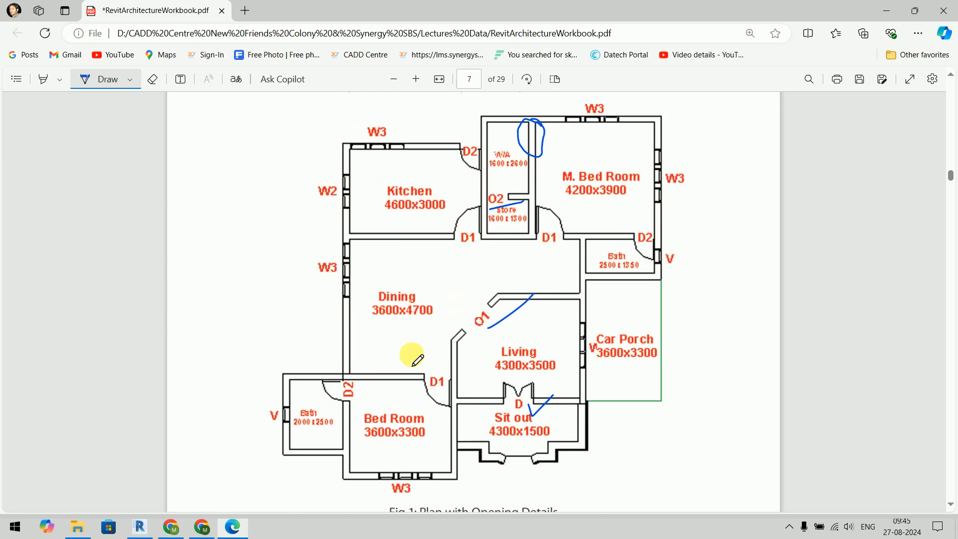
pyautogui.hotkey('alt', 'Tab')
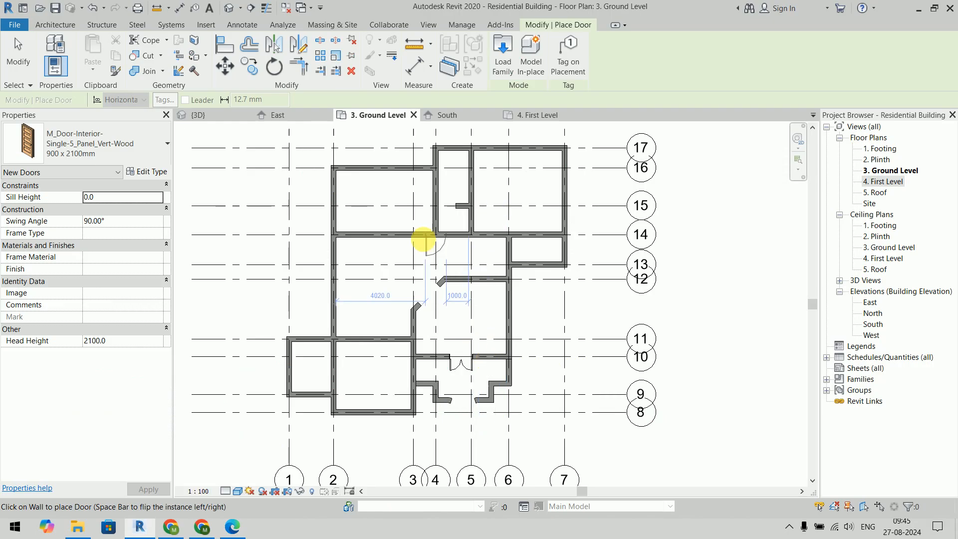
# Place a 900 x 2100mm door in the kitchen's grid 14 wall, hinged against the grid 4 wall and opening into the kitchen
pyautogui.scroll(4, 427, 240)
pyautogui.moveTo(427, 239); pyautogui.dragTo(396, 347, button='middle')
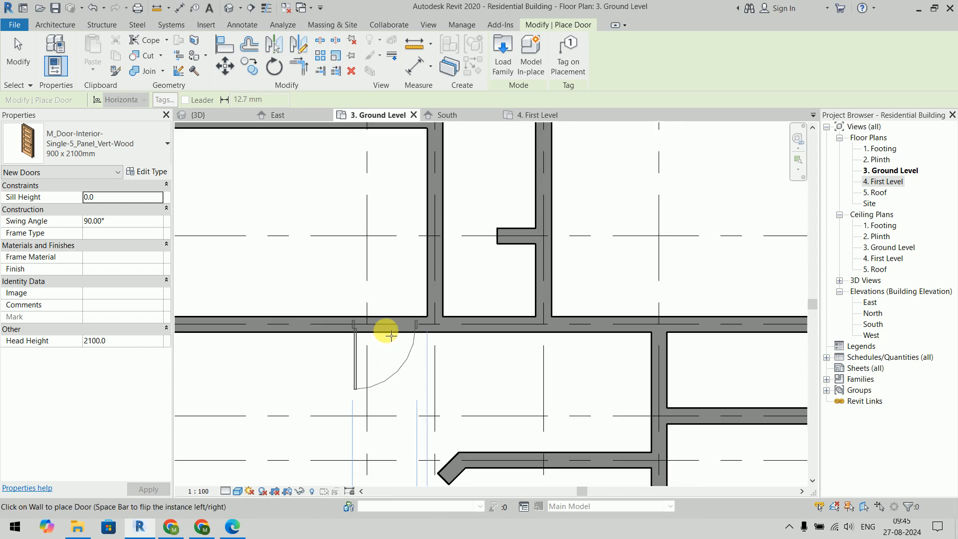
pyautogui.scroll(-2, 390, 335)
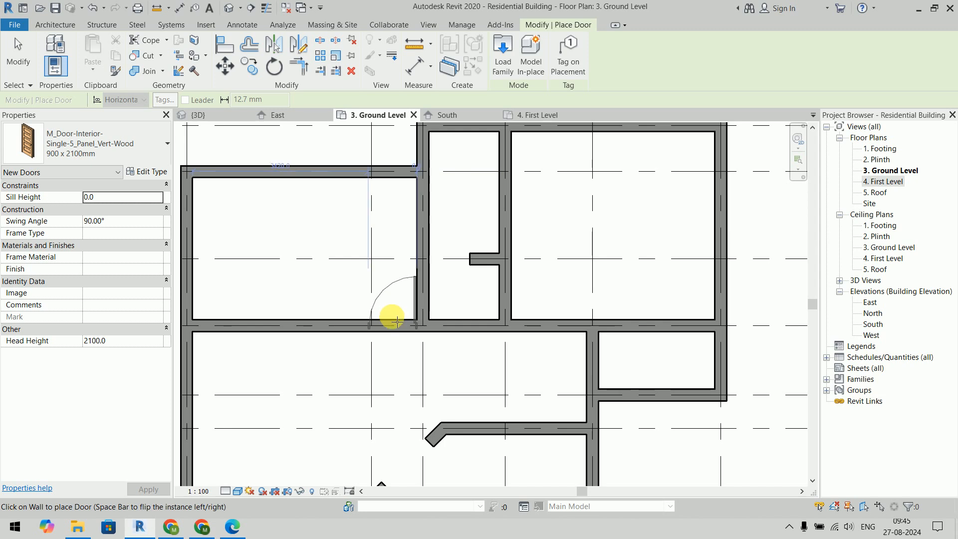
pyautogui.click(397, 322)
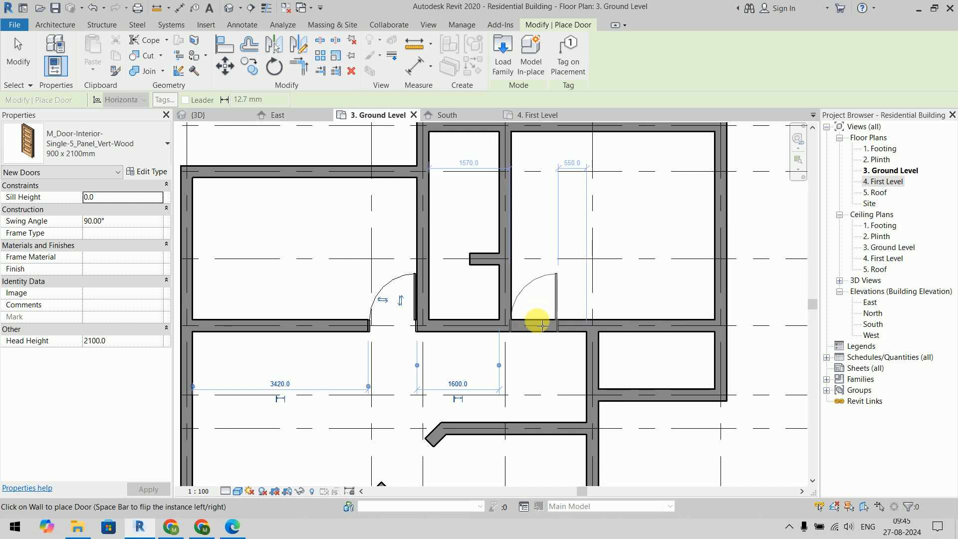
# Place a second 900 x 2100mm door in the master bedroom's grid 14 wall, hinged on the store side and opening into the bedroom
pyautogui.press('space')
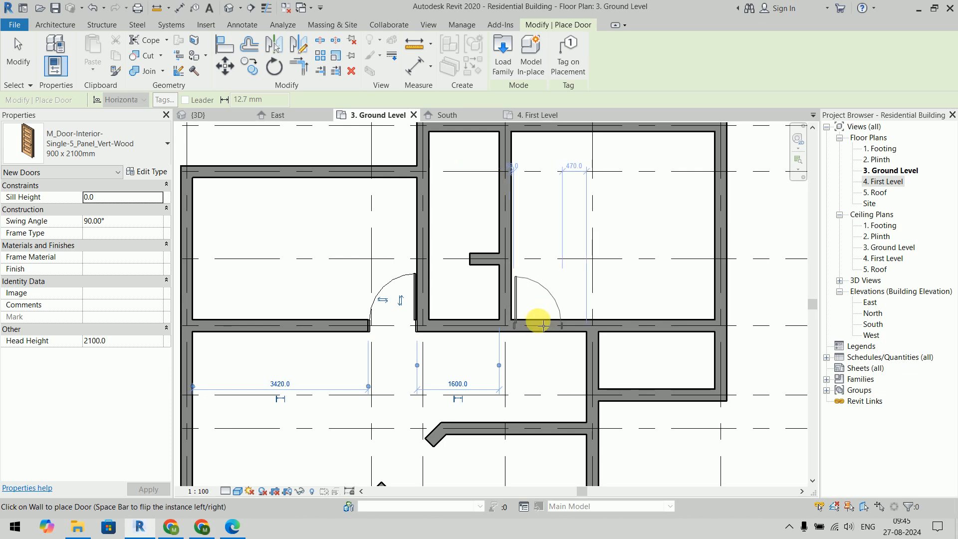
pyautogui.press('space')
pyautogui.press('space')
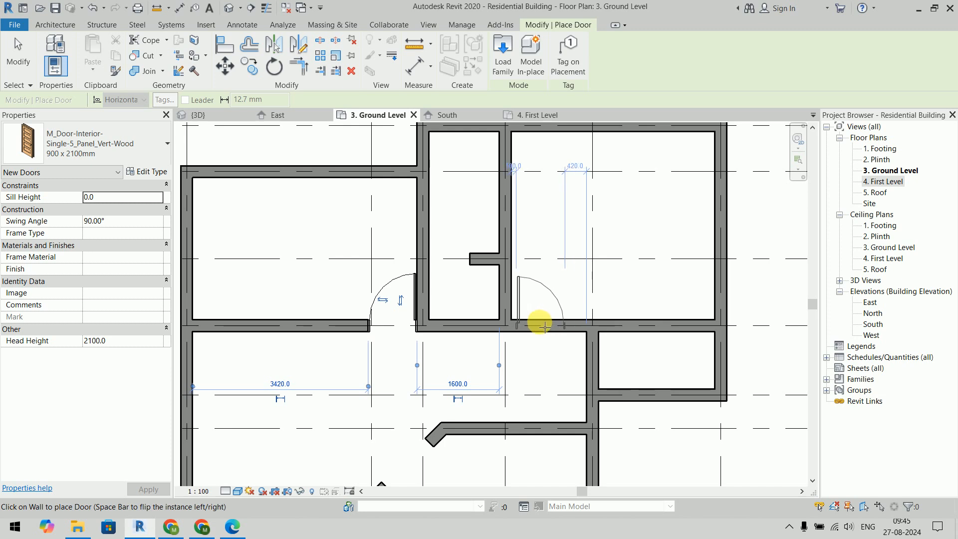
pyautogui.scroll(4, 545, 327)
pyautogui.scroll(1, 544, 327)
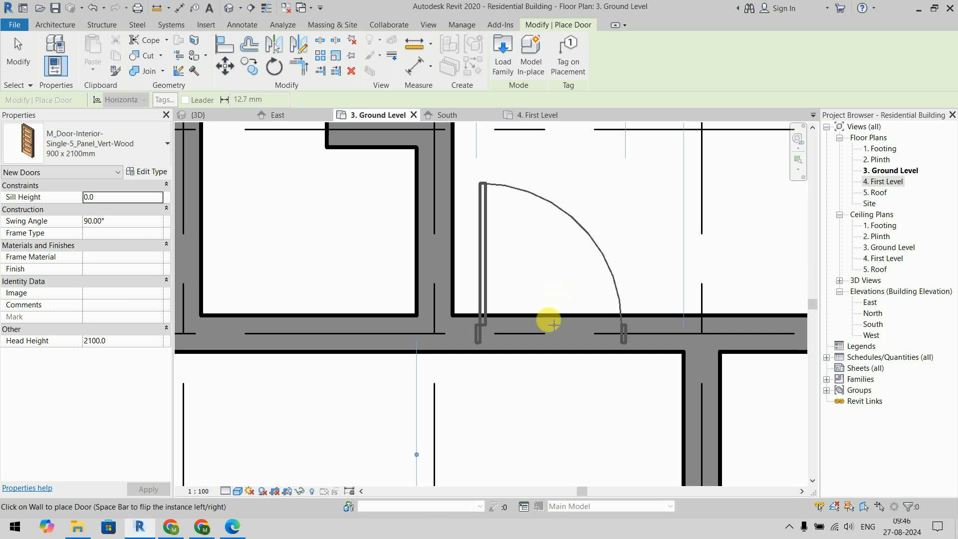
pyautogui.scroll(-4, 554, 325)
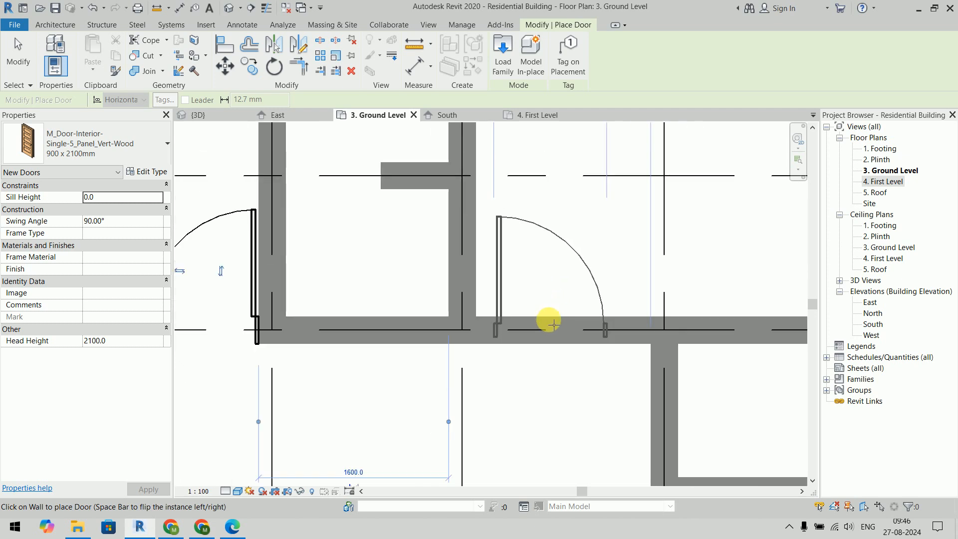
pyautogui.moveTo(549, 321); pyautogui.dragTo(536, 436, button='middle')
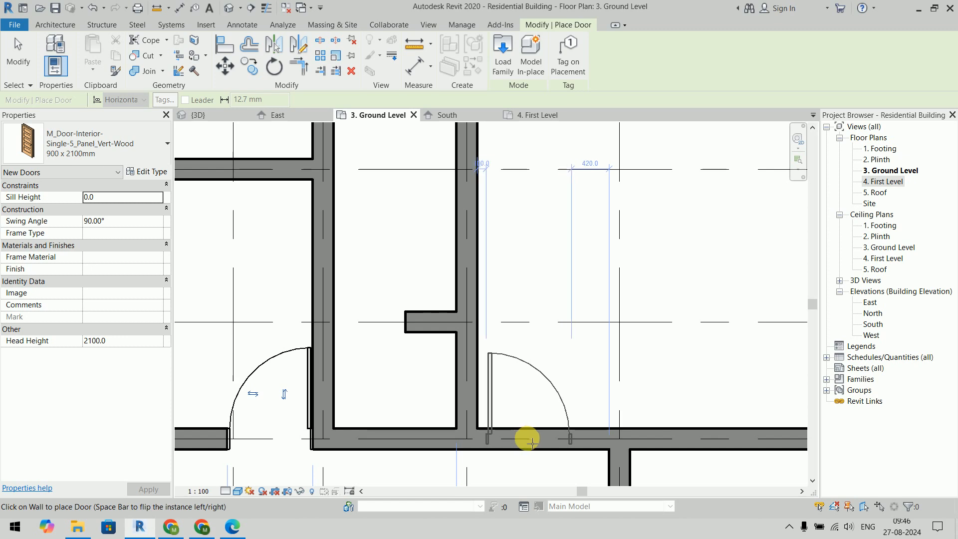
pyautogui.click(528, 439)
pyautogui.press('Escape')
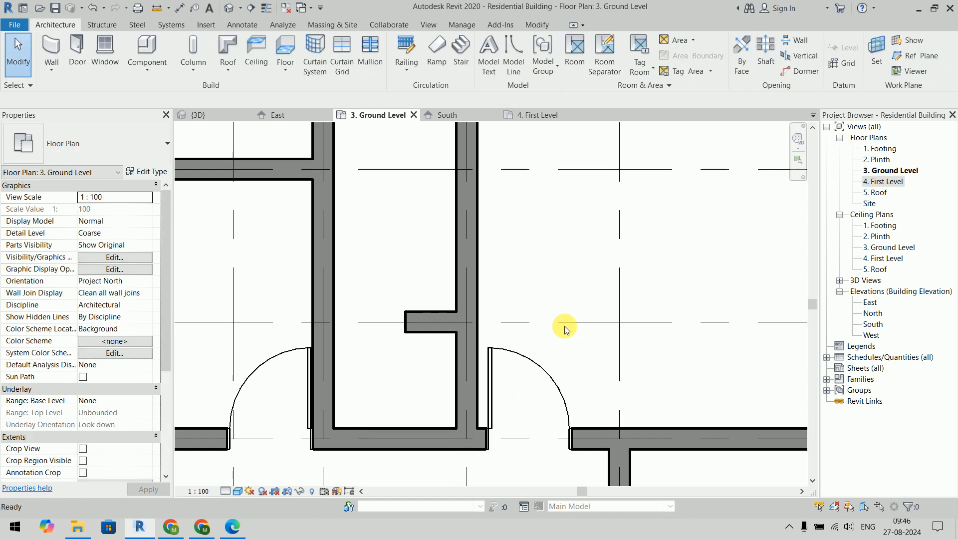
# Set the master bedroom door's distance from the adjacent store wall to 0
pyautogui.click(530, 370)
pyautogui.scroll(-2, 573, 222)
pyautogui.moveTo(571, 352); pyautogui.dragTo(538, 265, button='middle')
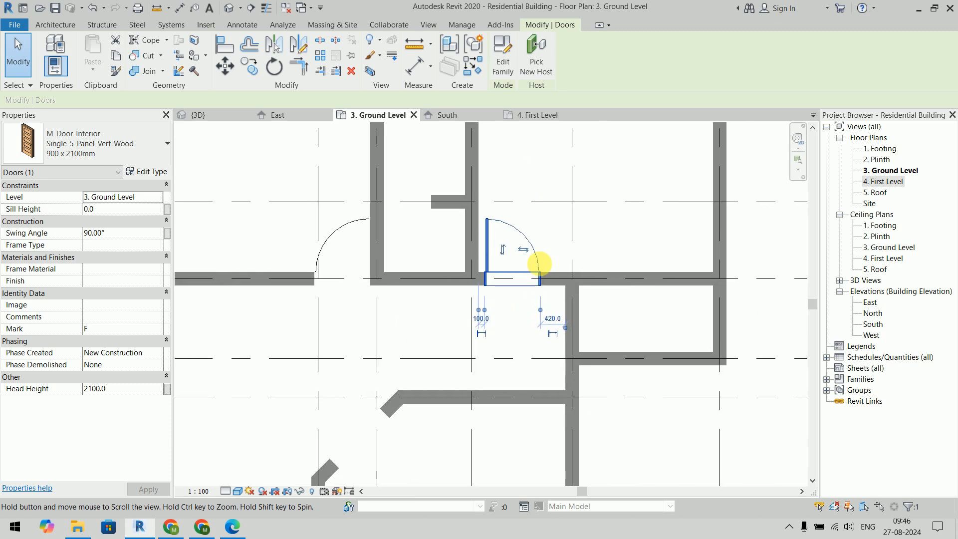
pyautogui.scroll(2, 530, 288)
pyautogui.click(441, 344)
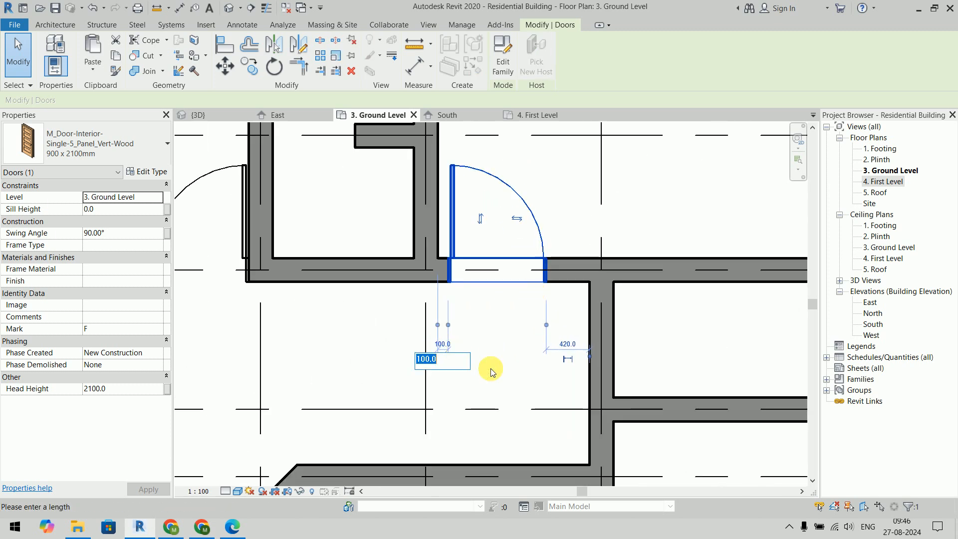
pyautogui.write('0')
pyautogui.press('Return')
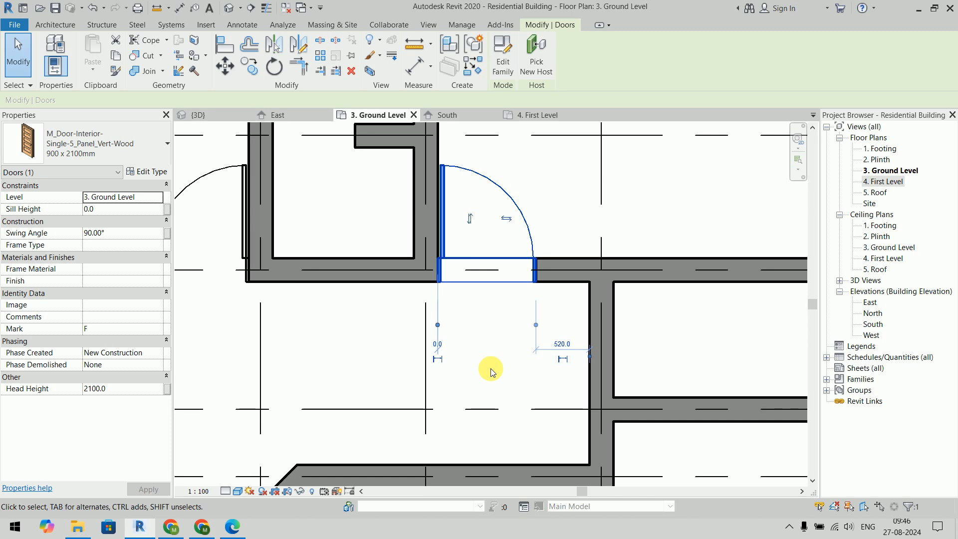
pyautogui.press('Escape')
# Flip the master bedroom door's hinge side and swing direction, and restore both to their original orientation
pyautogui.scroll(3, 555, 164)
pyautogui.click(456, 228)
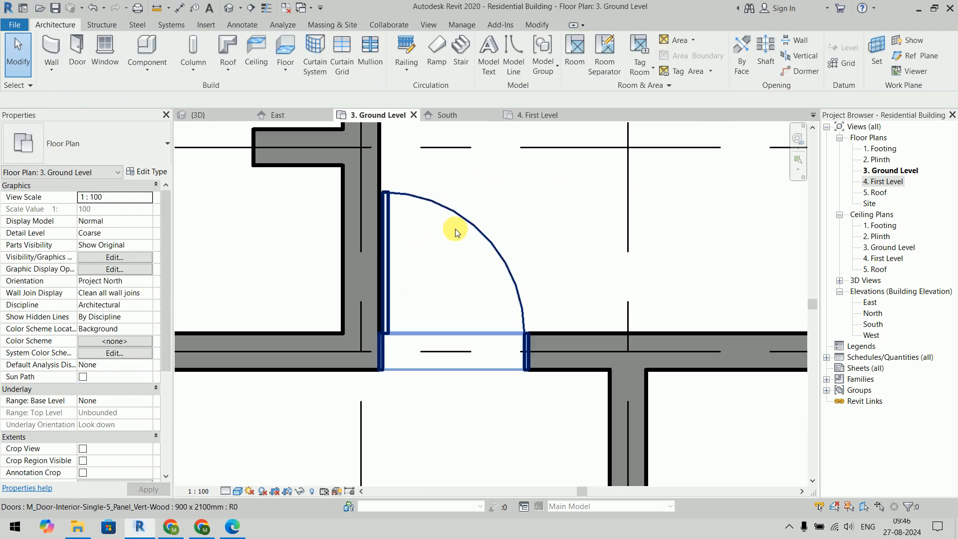
pyautogui.click(481, 273)
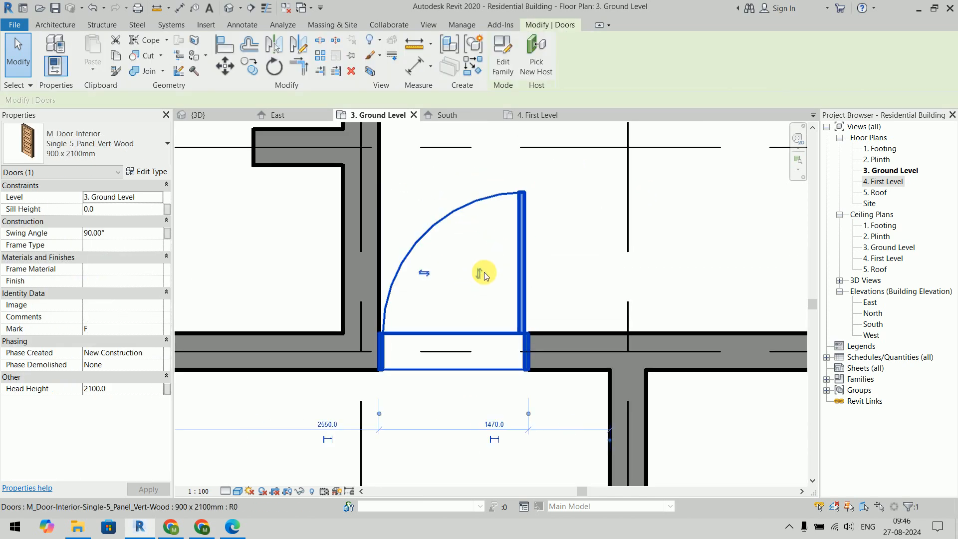
pyautogui.click(425, 273)
pyautogui.click(427, 273)
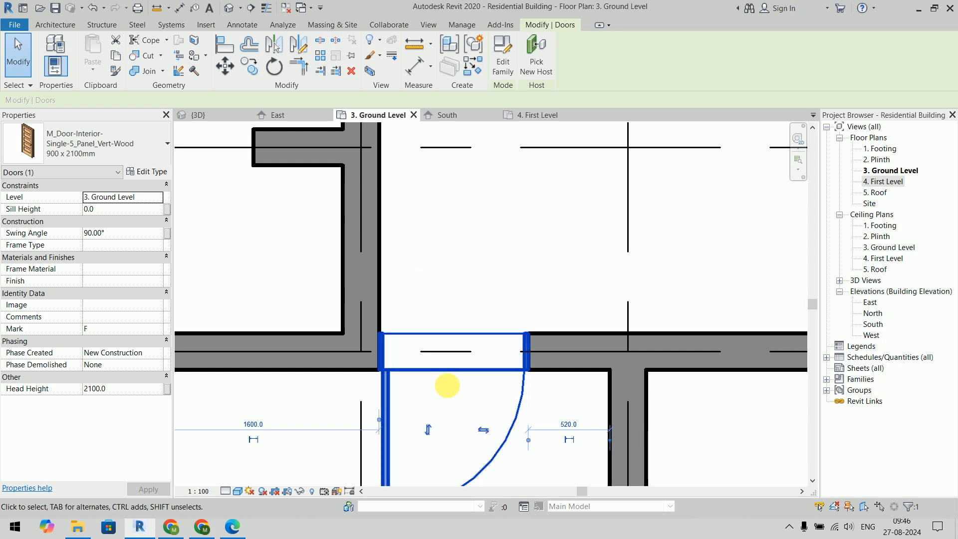
pyautogui.click(424, 433)
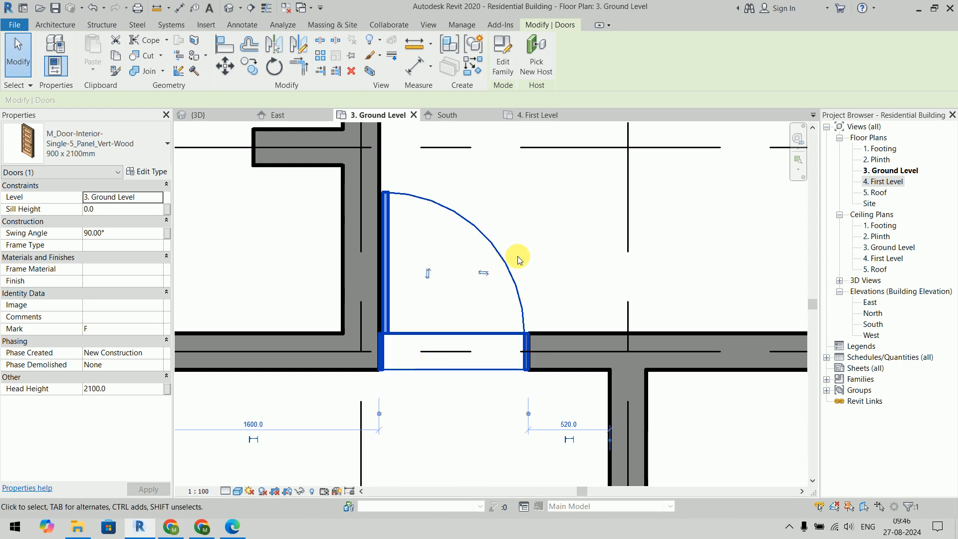
pyautogui.click(541, 245)
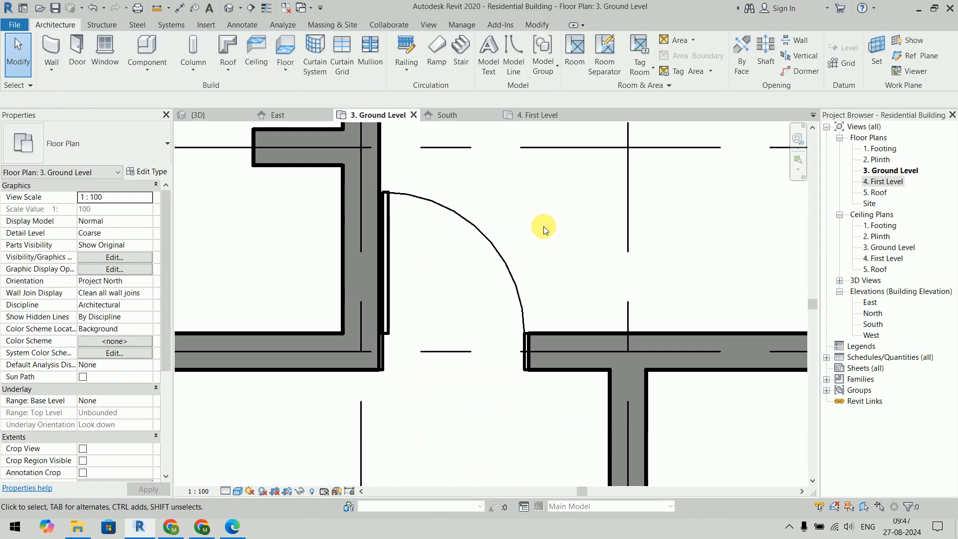
# Place a 900 x 2100mm door in the lower bedroom's grid 11 wall, hinged against the grid 3 wall and opening into the bedroom
pyautogui.scroll(-5, 544, 231)
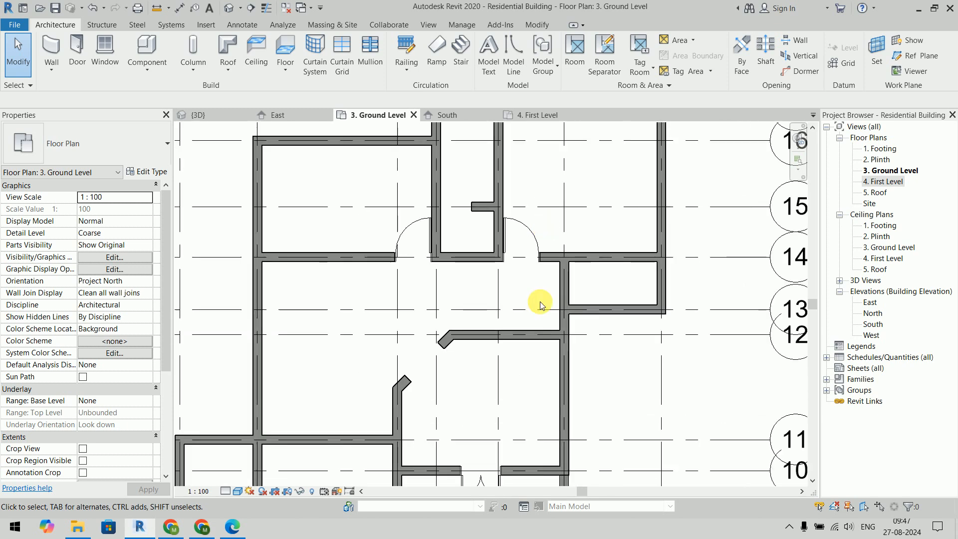
pyautogui.click(77, 50)
pyautogui.moveTo(395, 391); pyautogui.dragTo(402, 204, button='middle')
pyautogui.scroll(4, 402, 203)
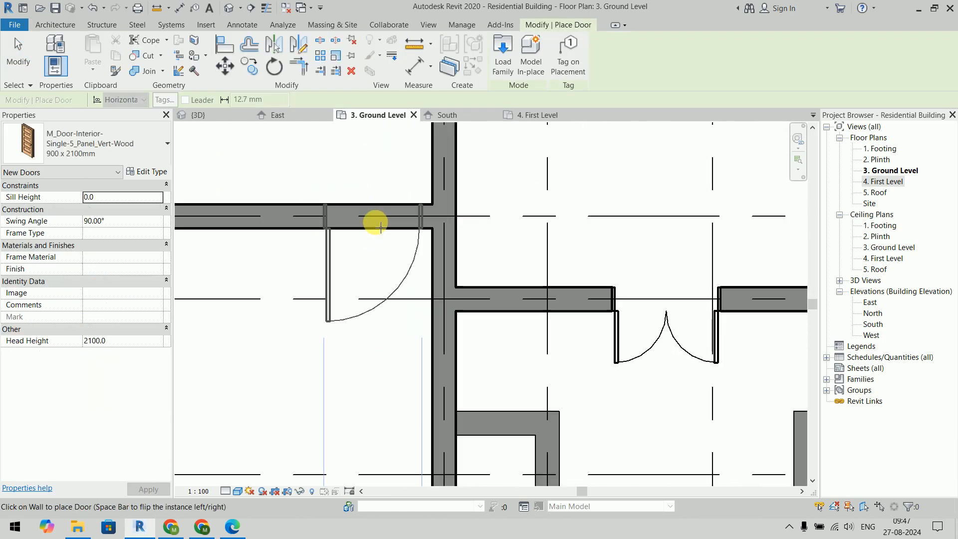
pyautogui.press('space')
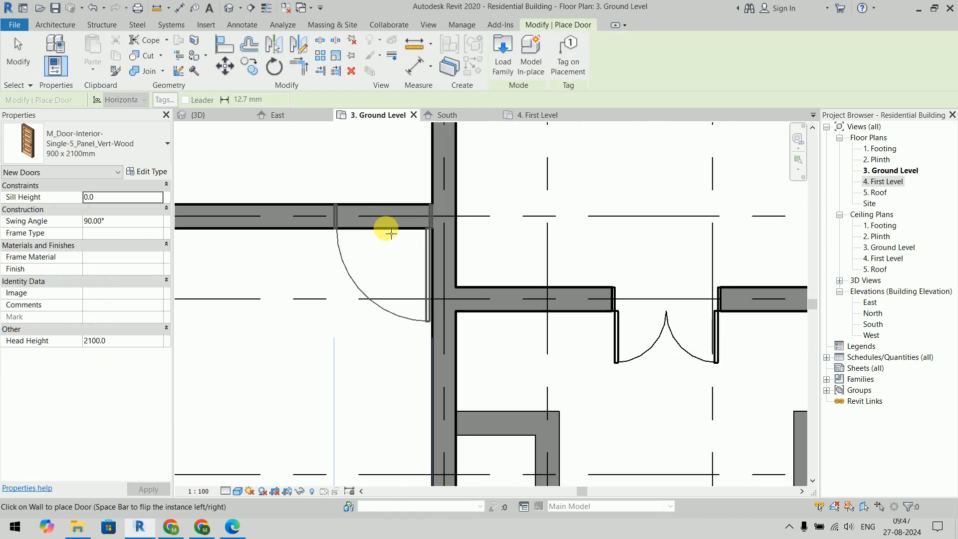
pyautogui.click(387, 230)
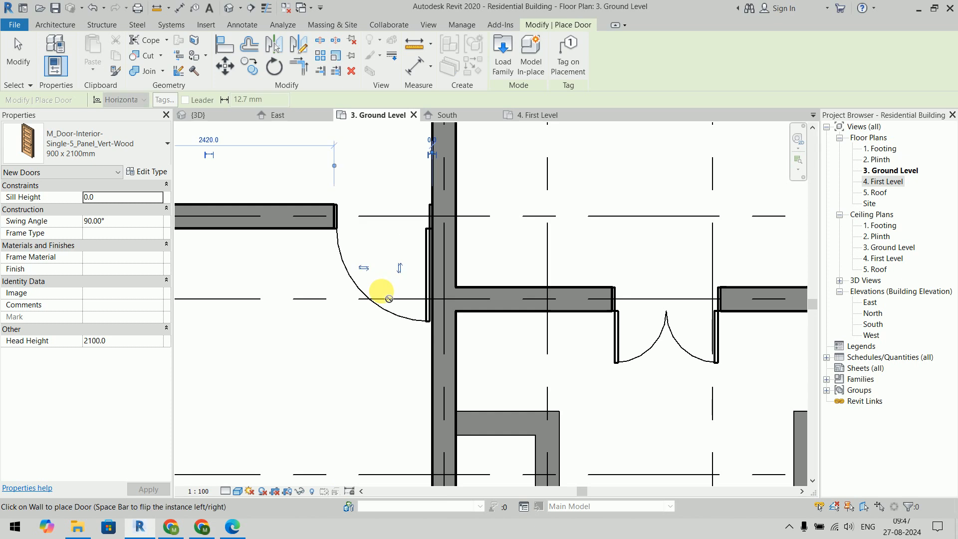
pyautogui.scroll(-2, 530, 316)
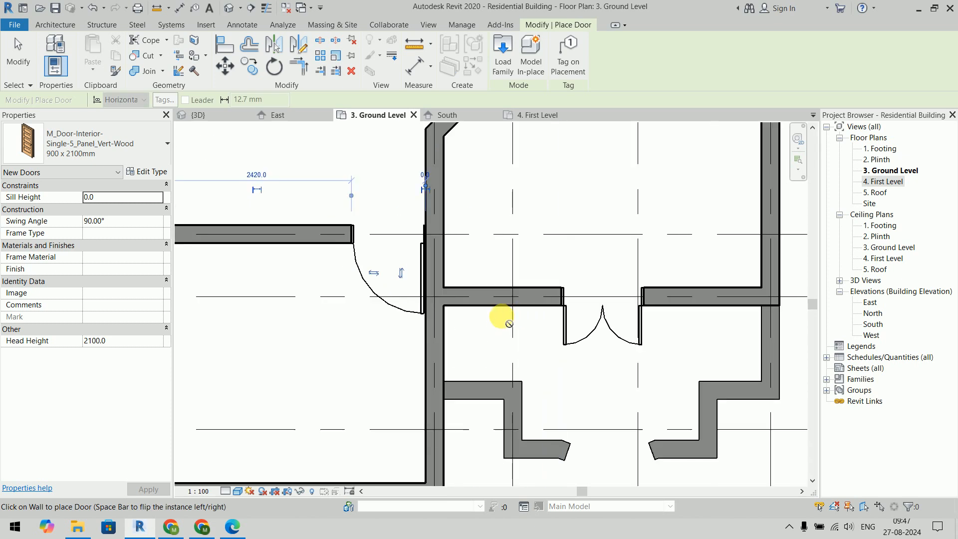
pyautogui.scroll(3, 498, 302)
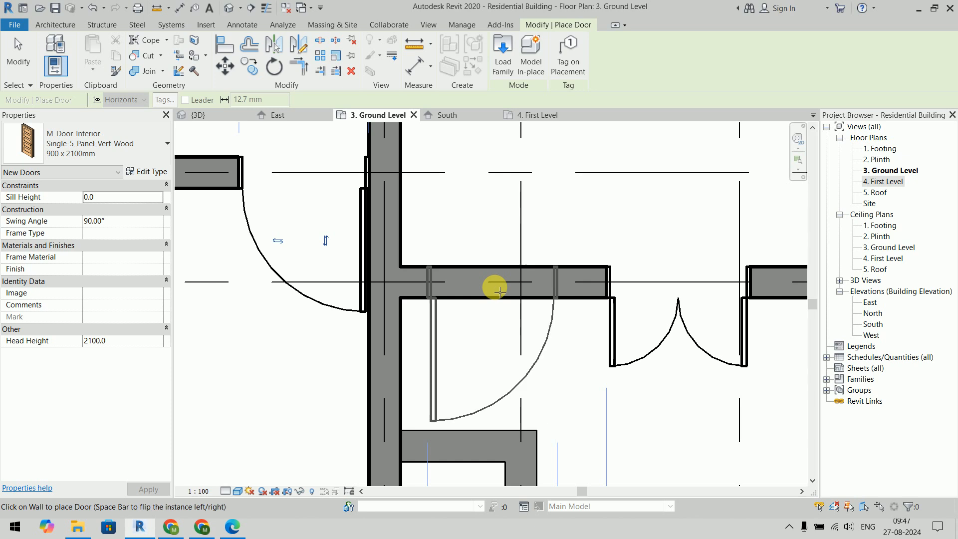
pyautogui.press('space')
pyautogui.press('space')
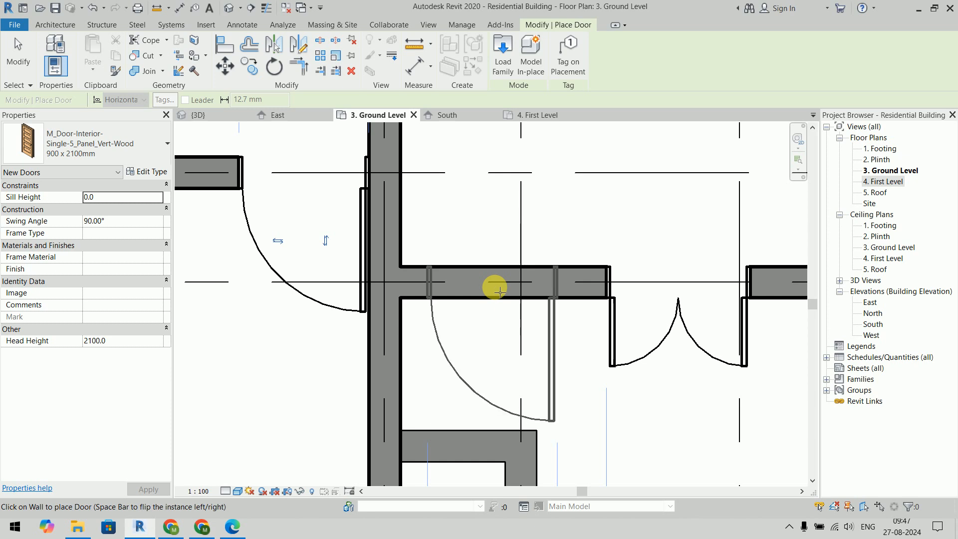
pyautogui.press('Escape')
pyautogui.scroll(-4, 514, 242)
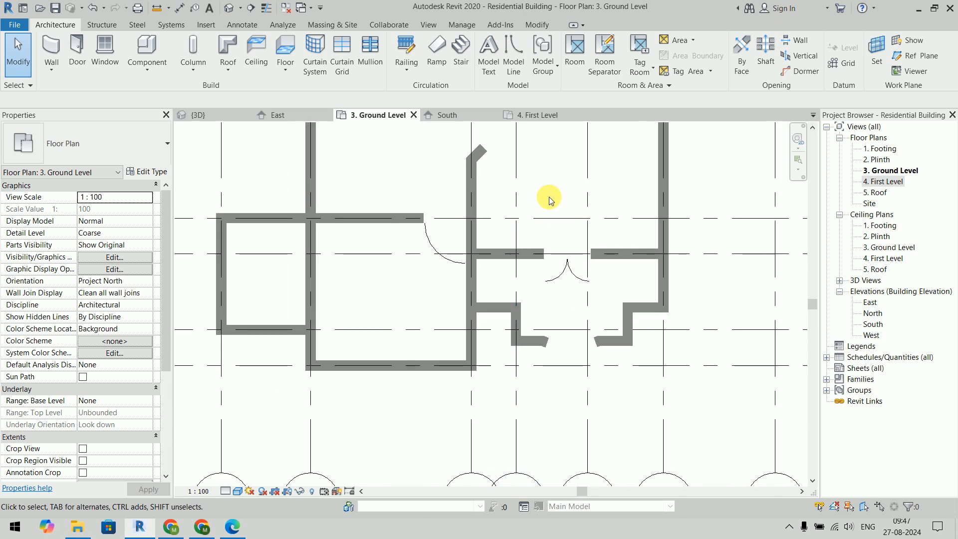
pyautogui.moveTo(548, 200); pyautogui.dragTo(508, 355, button='middle')
pyautogui.scroll(5, 385, 464)
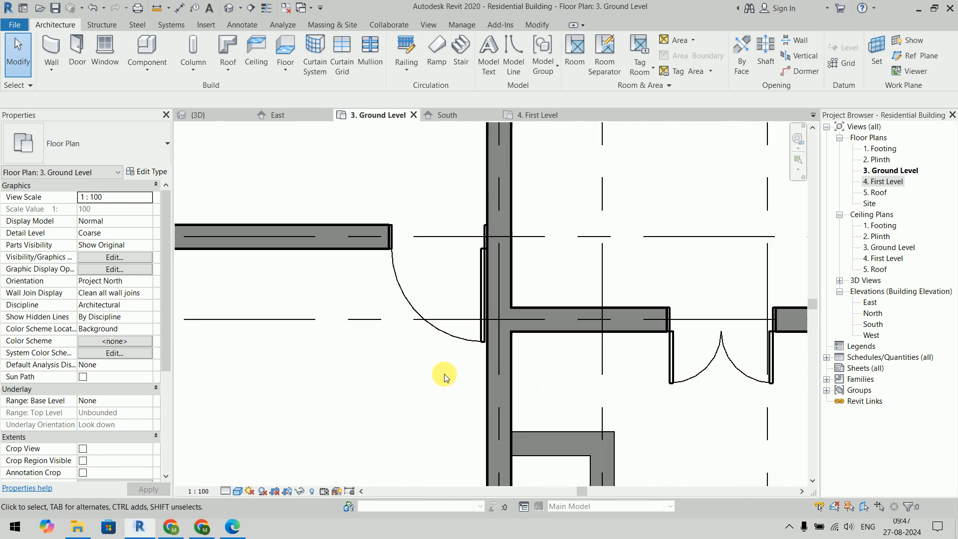
pyautogui.click(455, 337)
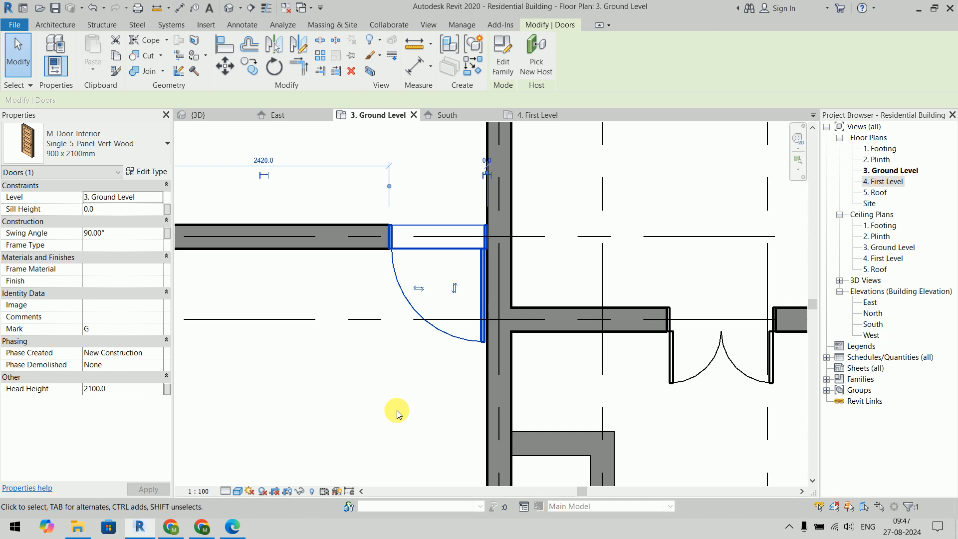
pyautogui.scroll(-6, 396, 410)
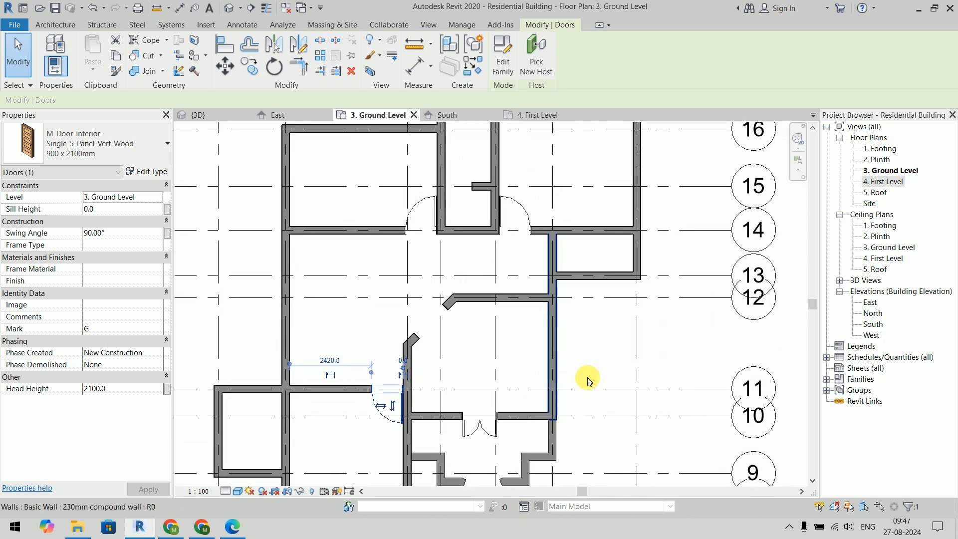
pyautogui.click(594, 354)
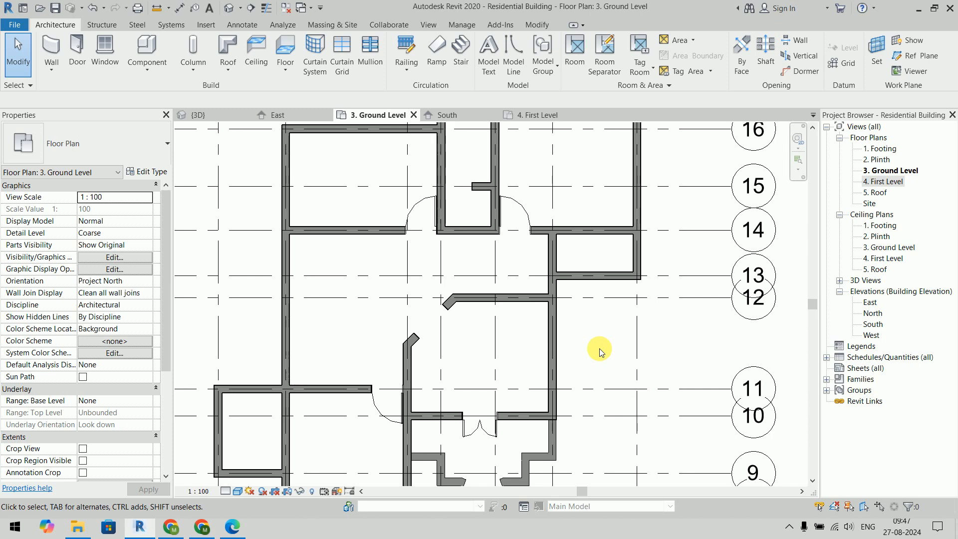
# Switch to the Edge workbook PDF, read the door rows of the Joinery Details table, and return to Revit
pyautogui.hotkey('alt', 'Tab')
pyautogui.scroll(-15, 601, 351)
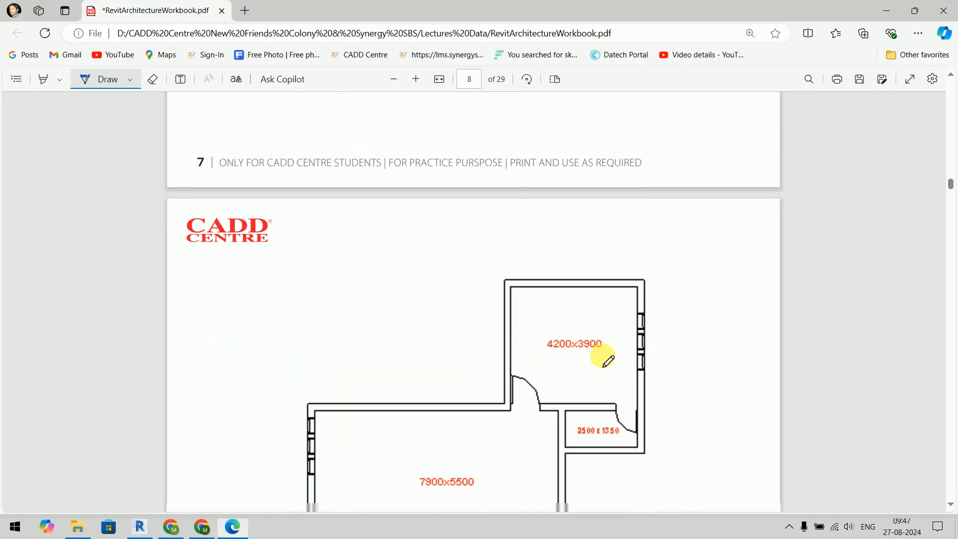
pyautogui.scroll(1, 602, 356)
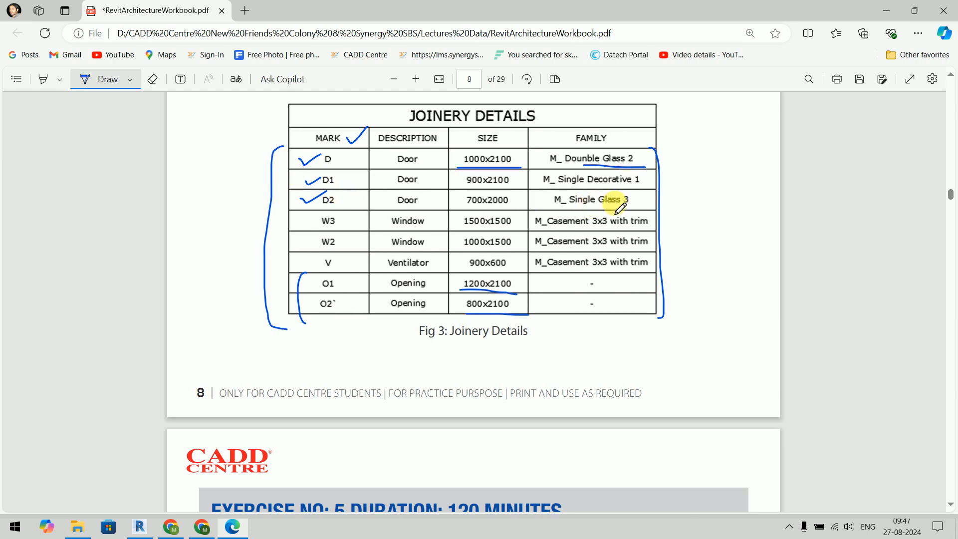
pyautogui.hotkey('alt', 'Tab')
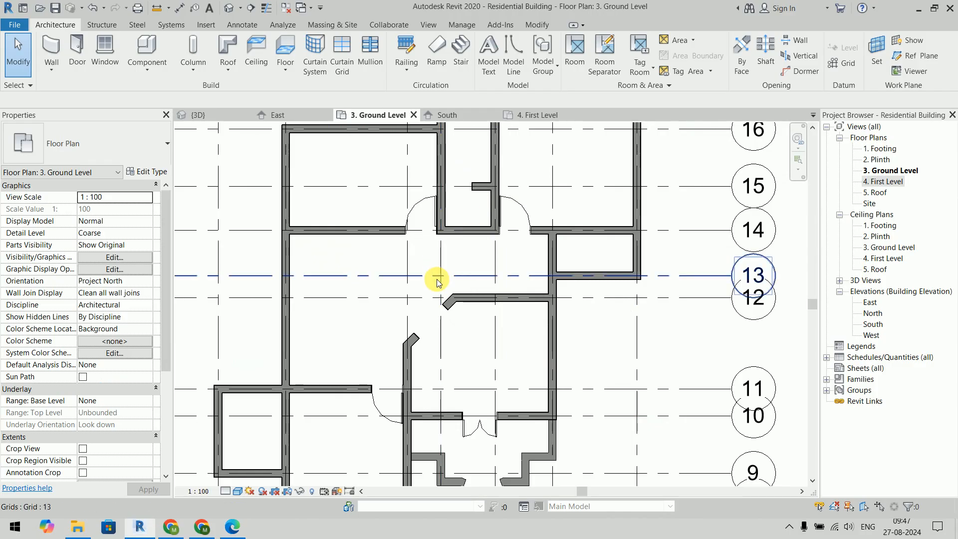
# Select all instances of the 900 x 2100mm door to check them, and clear the selection
pyautogui.click(415, 207)
pyautogui.press('s')
pyautogui.press('a')
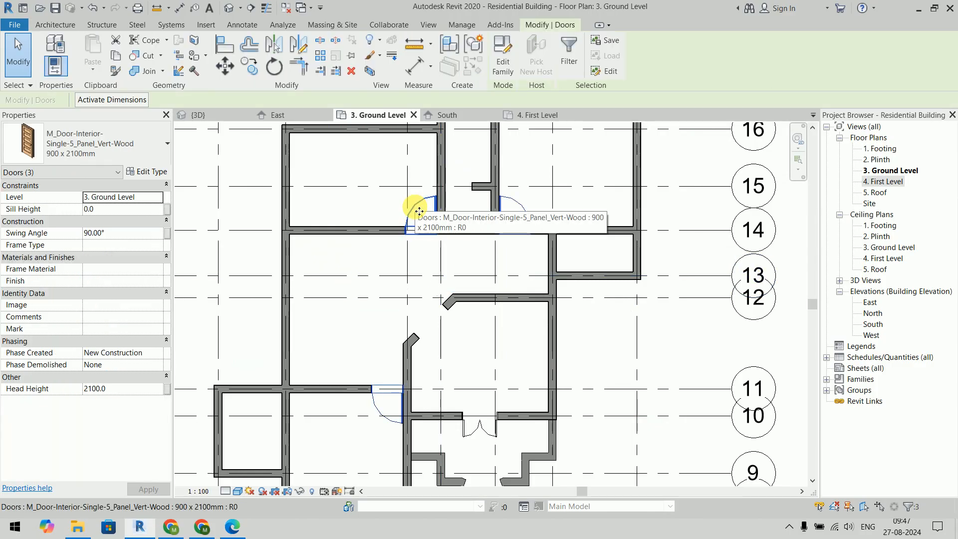
pyautogui.click(248, 344)
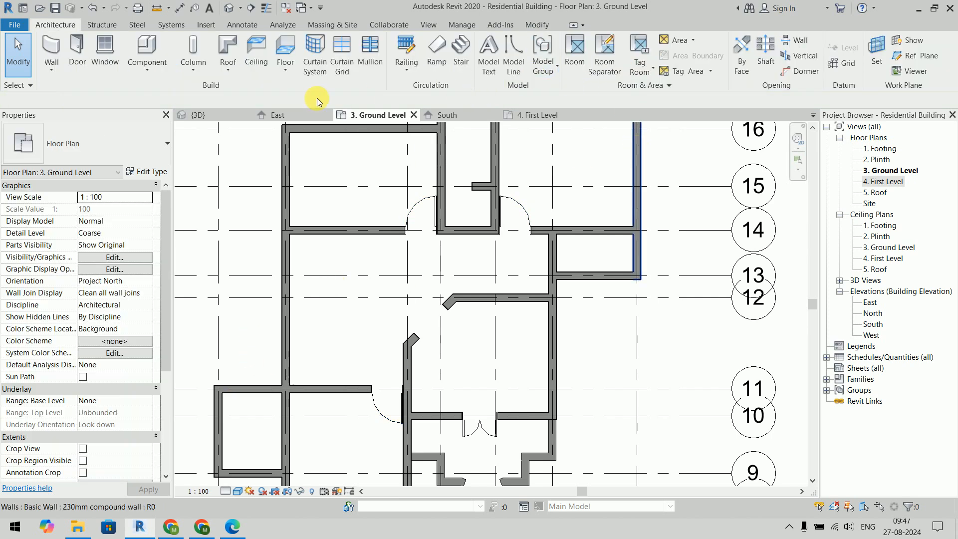
# On the 4. First Level plan, place a 900 x 2100mm door in the grid 14 wall, hinged against the grid 5 wall and opening into the upper room
pyautogui.click(550, 115)
pyautogui.scroll(-3, 583, 251)
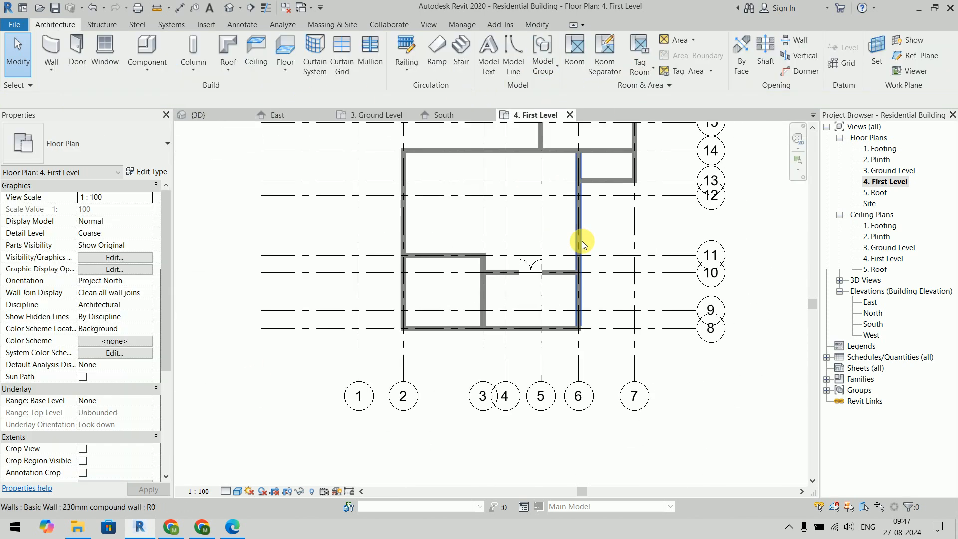
pyautogui.moveTo(584, 250); pyautogui.dragTo(538, 328, button='middle')
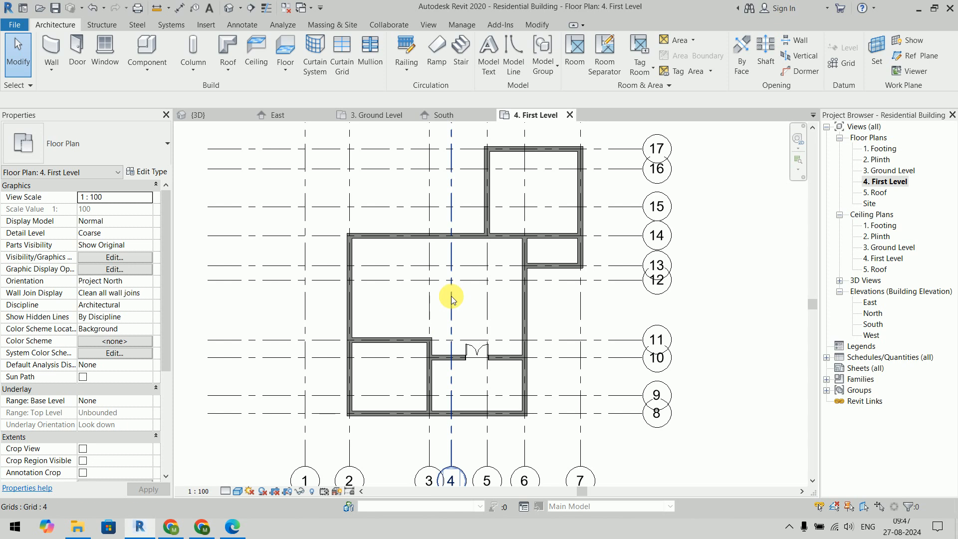
pyautogui.click(78, 49)
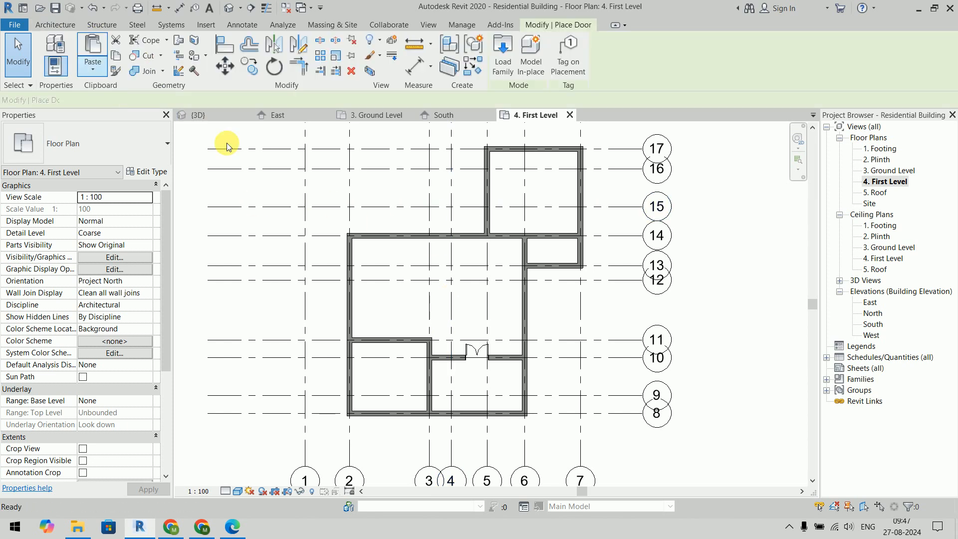
pyautogui.scroll(4, 493, 231)
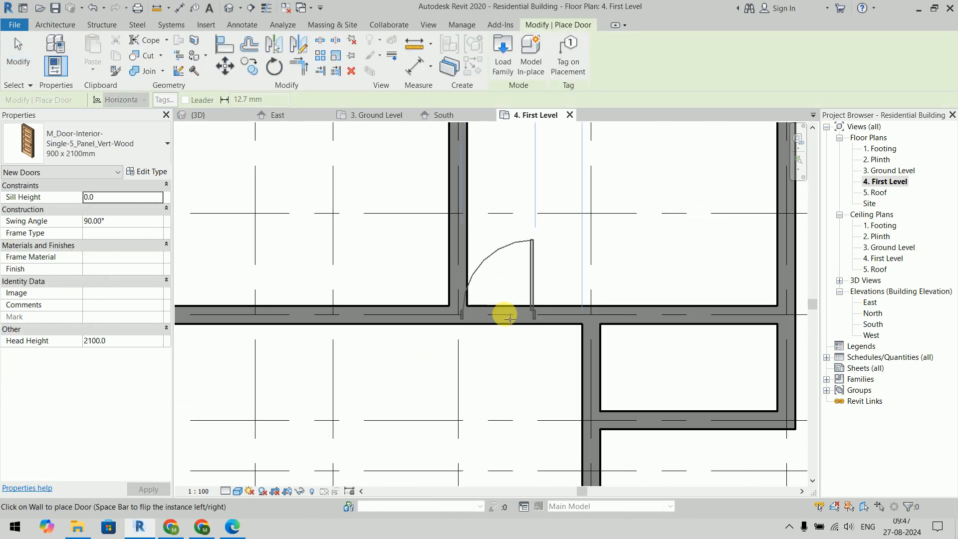
pyautogui.click(511, 318)
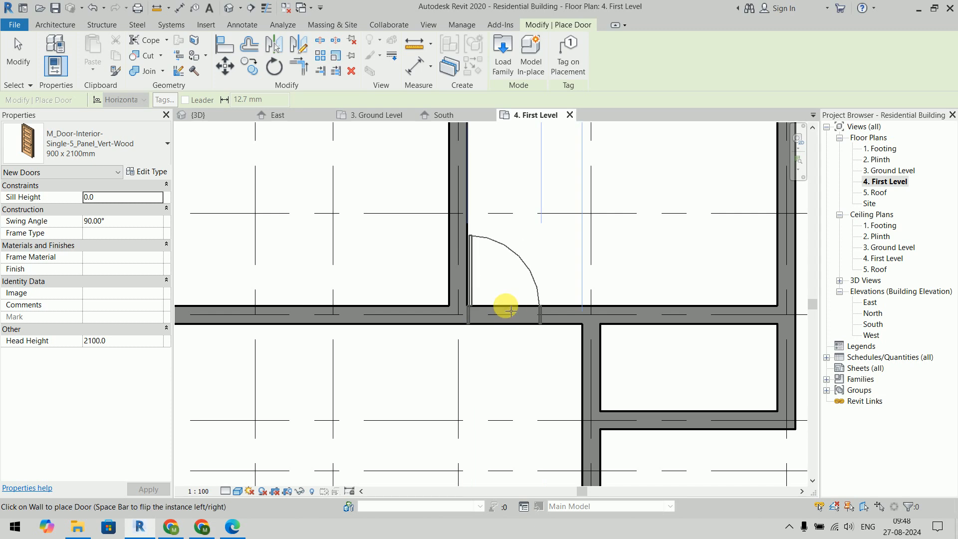
# Place a 900 x 2100mm door in the First Level's grid 11 wall, hinged against the grid 3 wall and opening into the lower room
pyautogui.scroll(-4, 509, 320)
pyautogui.moveTo(506, 315); pyautogui.dragTo(505, 105, button='middle')
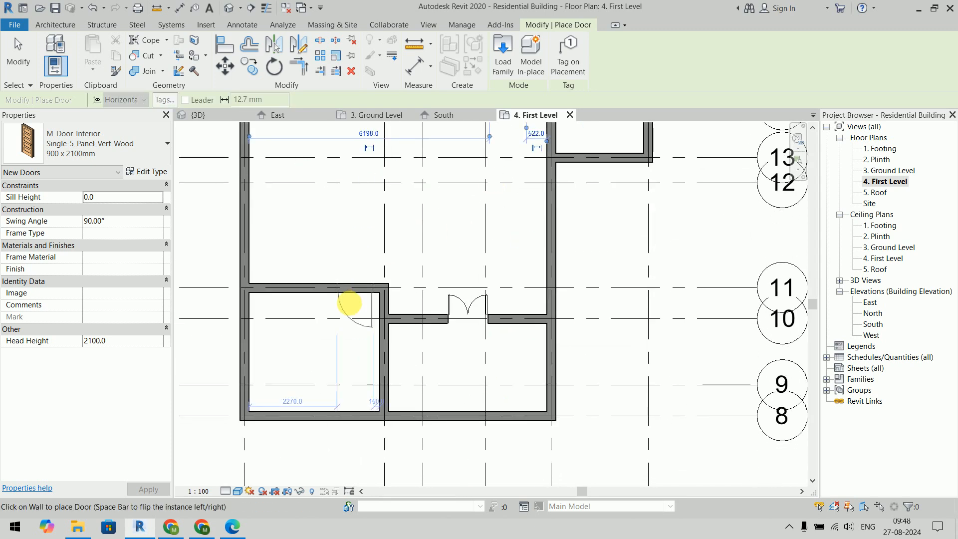
pyautogui.scroll(5, 348, 300)
pyautogui.click(375, 285)
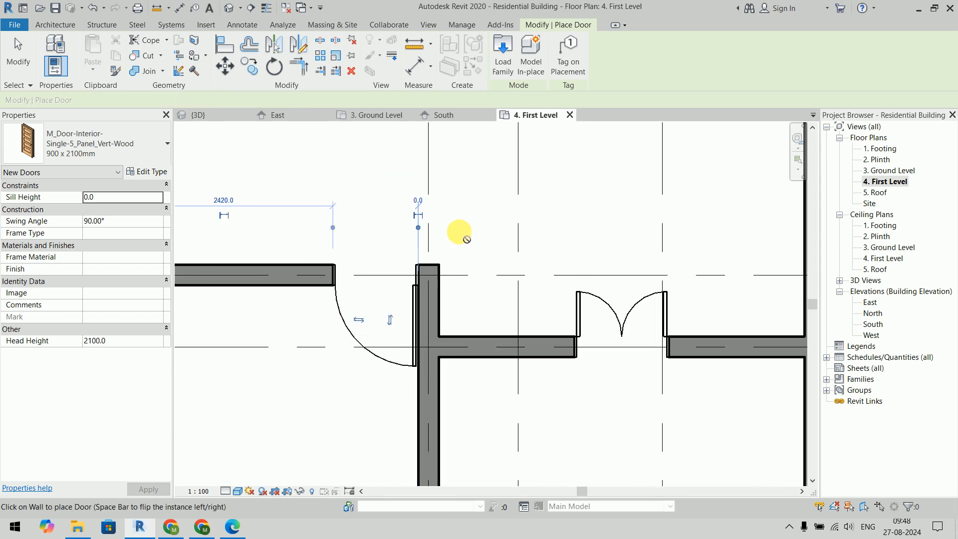
pyautogui.scroll(-4, 460, 231)
pyautogui.moveTo(530, 226); pyautogui.dragTo(518, 302, button='middle')
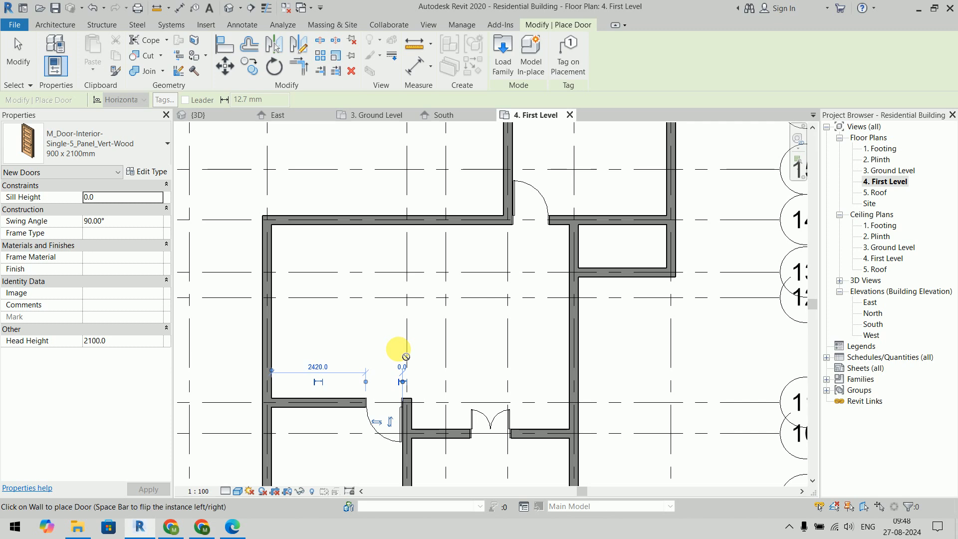
pyautogui.scroll(3, 270, 406)
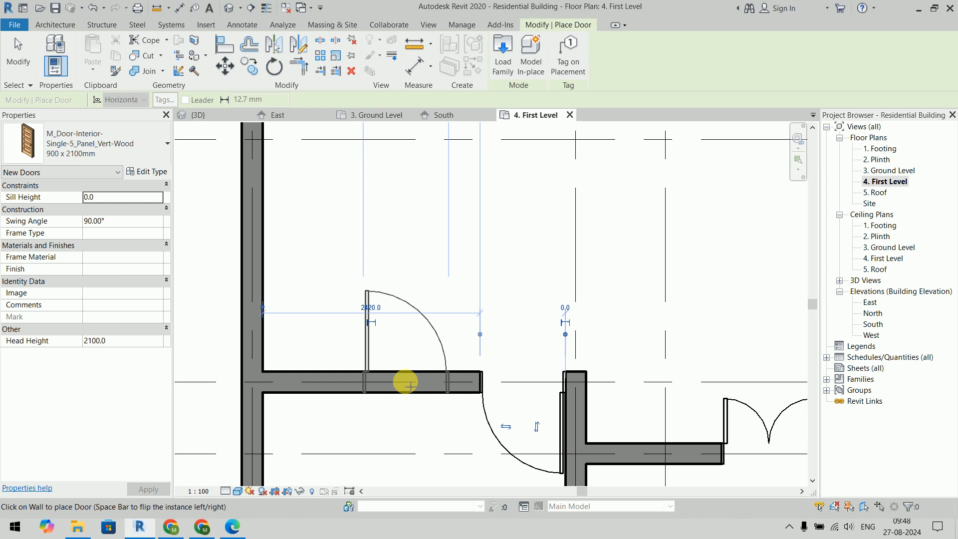
pyautogui.scroll(-3, 410, 385)
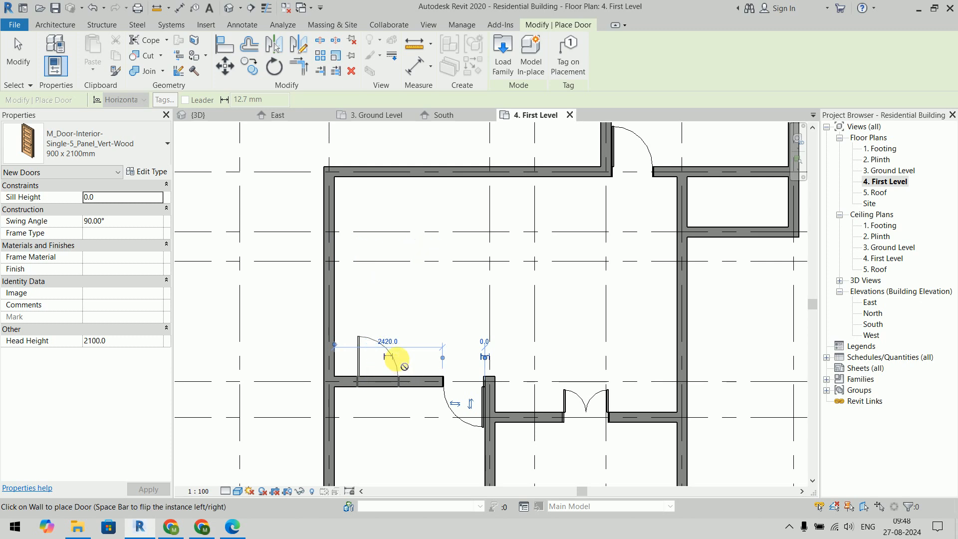
pyautogui.press('Escape')
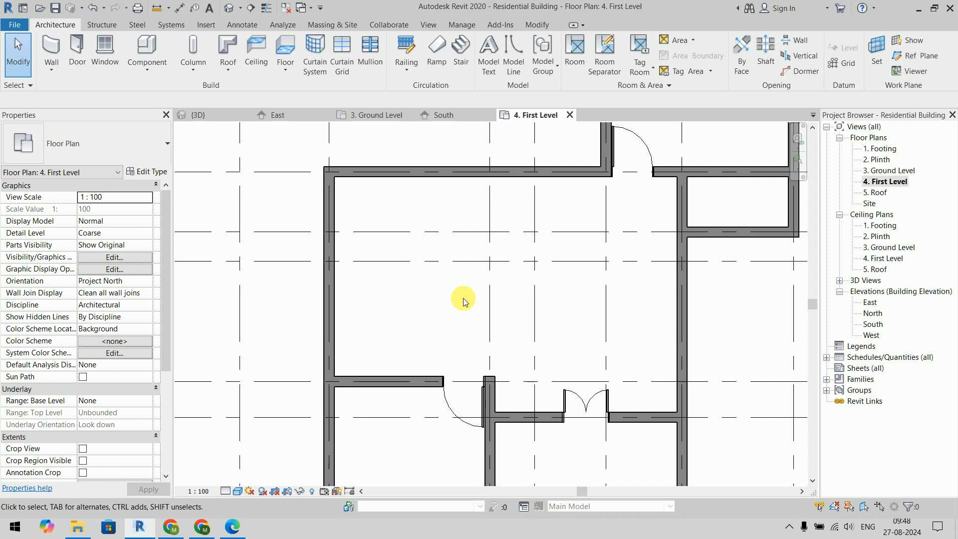
pyautogui.moveTo(427, 208); pyautogui.dragTo(428, 346, button='middle')
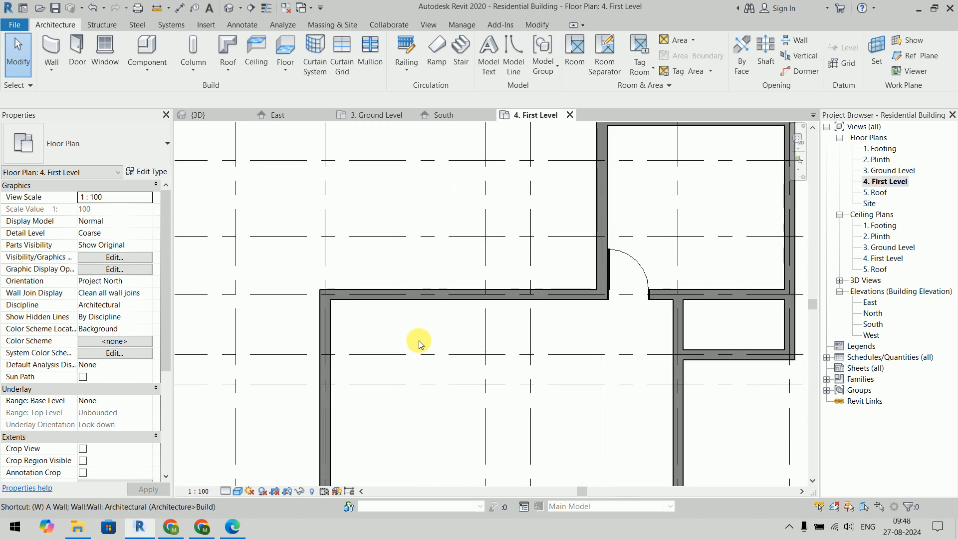
pyautogui.press('a')
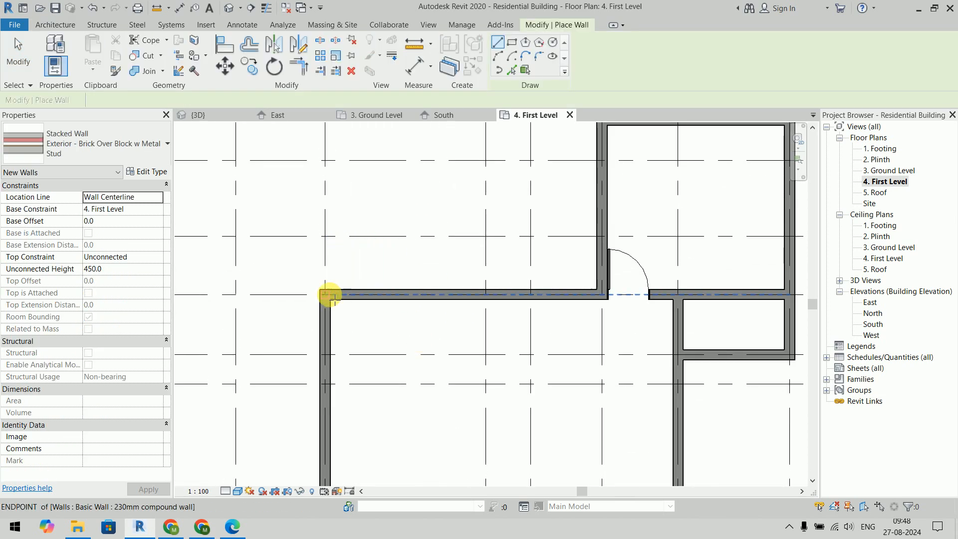
pyautogui.click(331, 297)
pyautogui.press('Escape')
pyautogui.press('Escape')
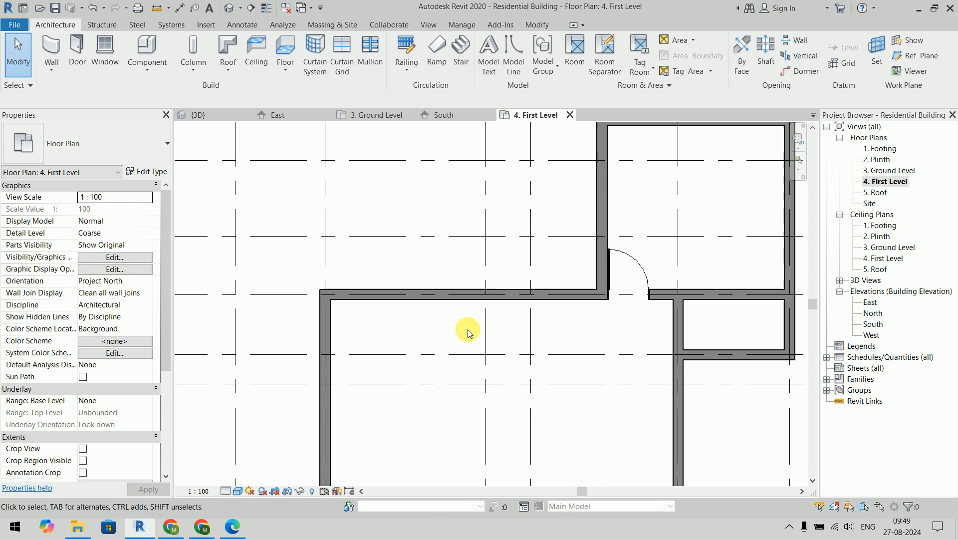
# Check door D2 in the Edge workbook, return to Revit, and load M_Door-Exterior-Single-Entry-Half Flat Glass-Wood_Clad with its 750 x 2000mm type
pyautogui.hotkey('alt', 'Tab')
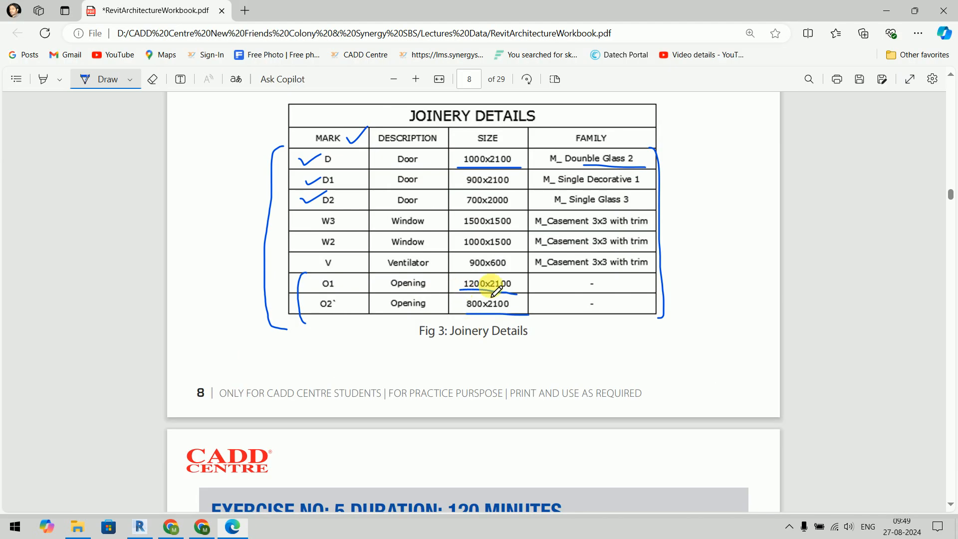
pyautogui.hotkey('alt', 'Tab')
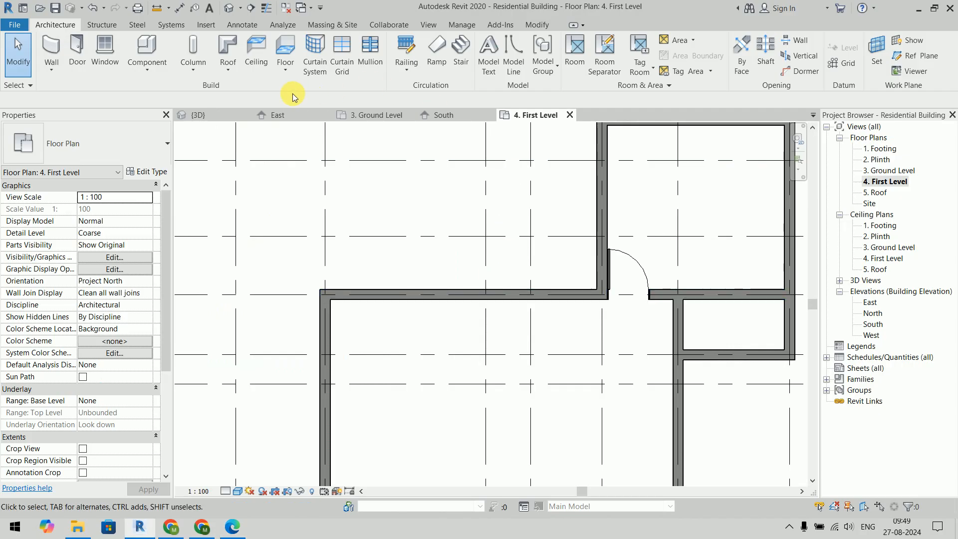
pyautogui.press('d')
pyautogui.press('r')
pyautogui.click(502, 50)
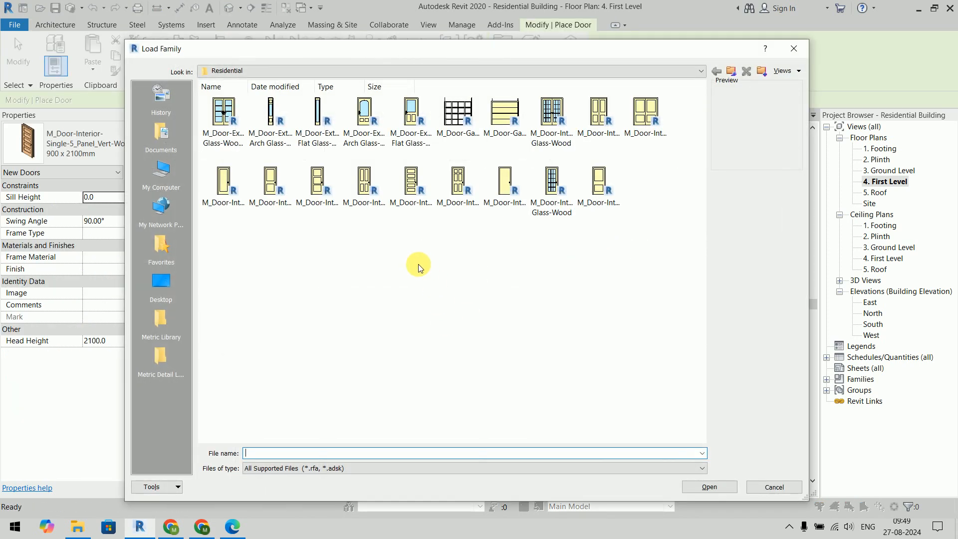
pyautogui.rightClick(412, 253)
pyautogui.click(627, 274)
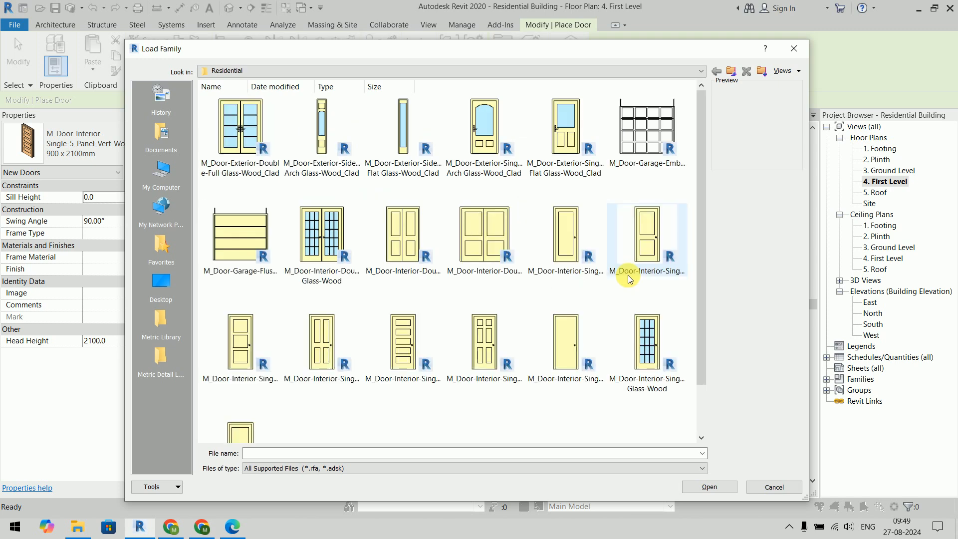
pyautogui.click(492, 150)
pyautogui.click(574, 149)
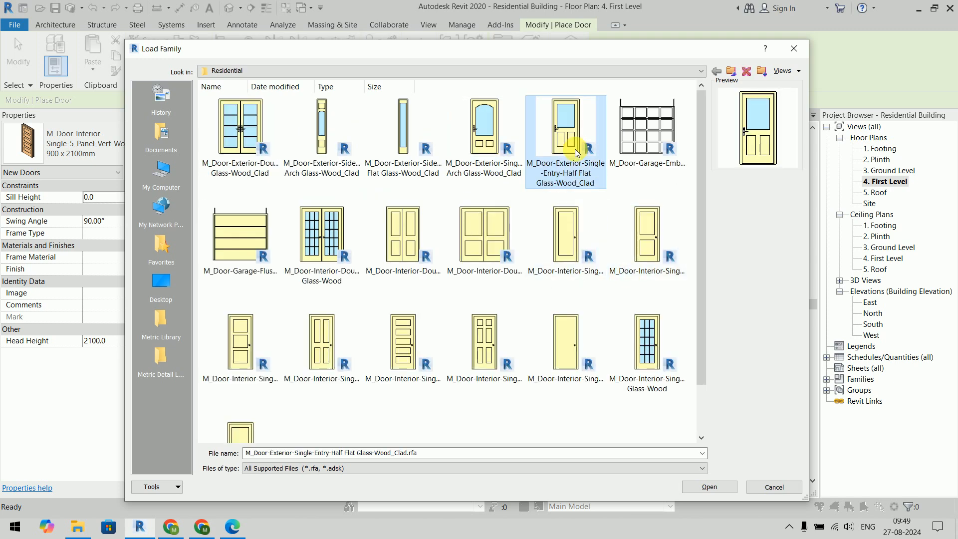
pyautogui.click(710, 486)
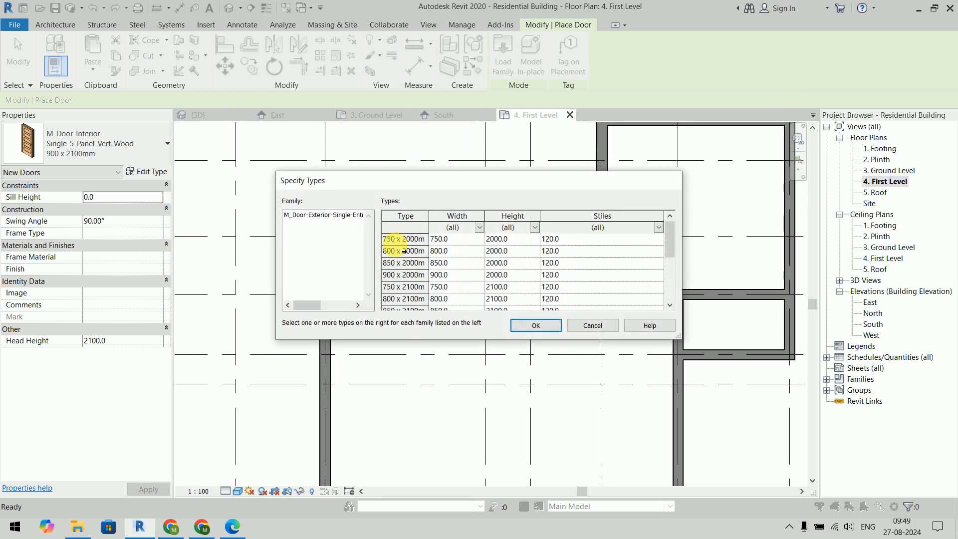
pyautogui.click(394, 240)
pyautogui.click(535, 325)
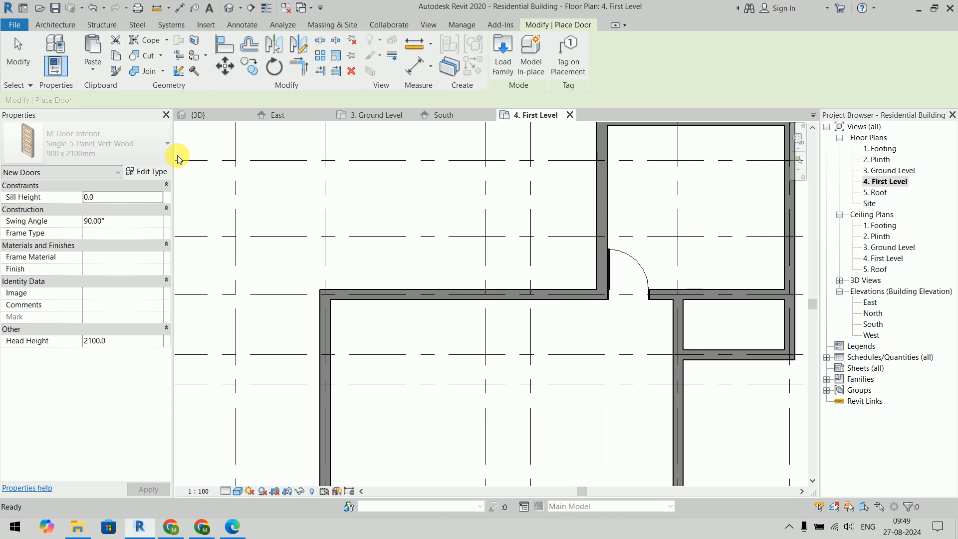
# Duplicate the 750 x 2000mm half-flat-glass door type as D2 and set its width to 700 mm
pyautogui.click(160, 175)
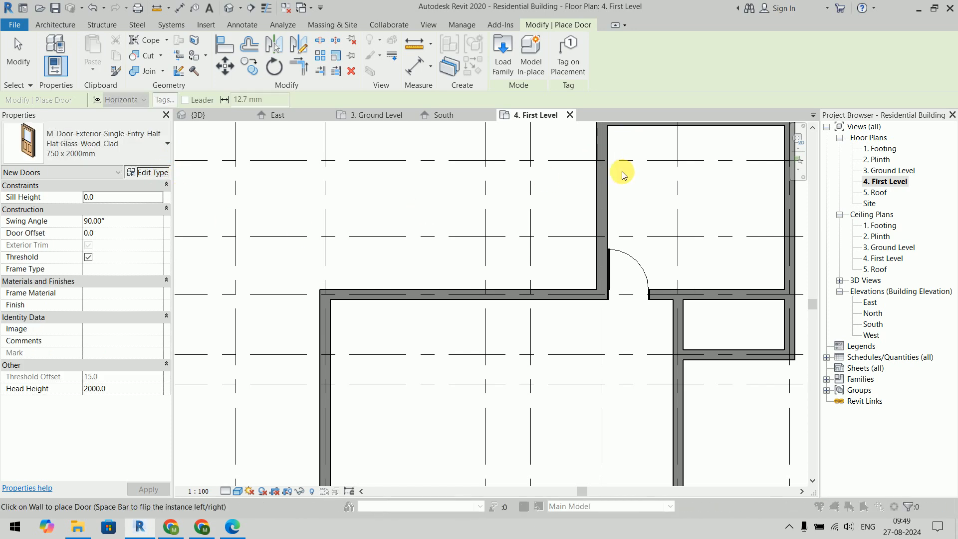
pyautogui.click(658, 82)
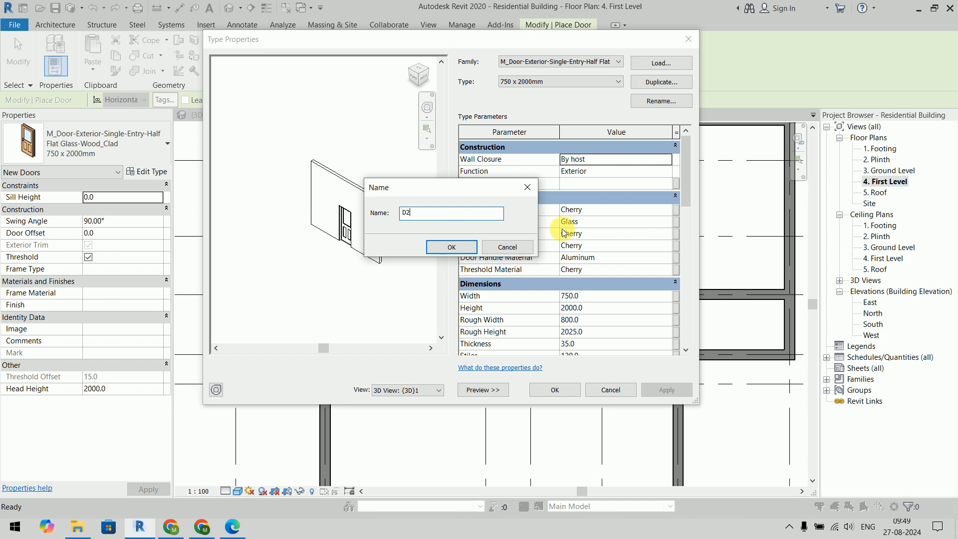
pyautogui.click(451, 246)
pyautogui.click(629, 298)
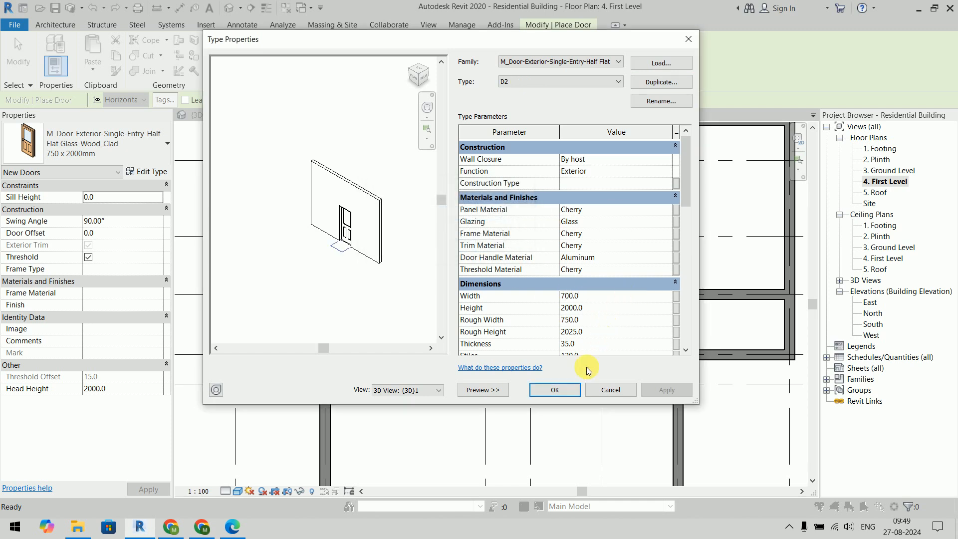
pyautogui.click(555, 390)
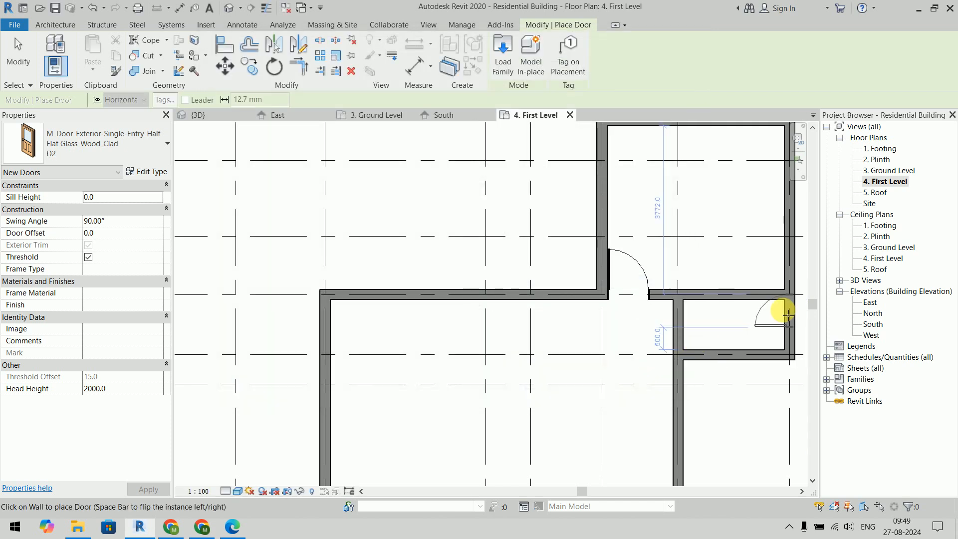
# On the First Level and Ground Level plans, place a D2 door in the grid 14 wall, hinged against the grid 7 wall and opening into the small lower room
pyautogui.moveTo(778, 305); pyautogui.dragTo(583, 279, button='middle')
pyautogui.scroll(2, 581, 272)
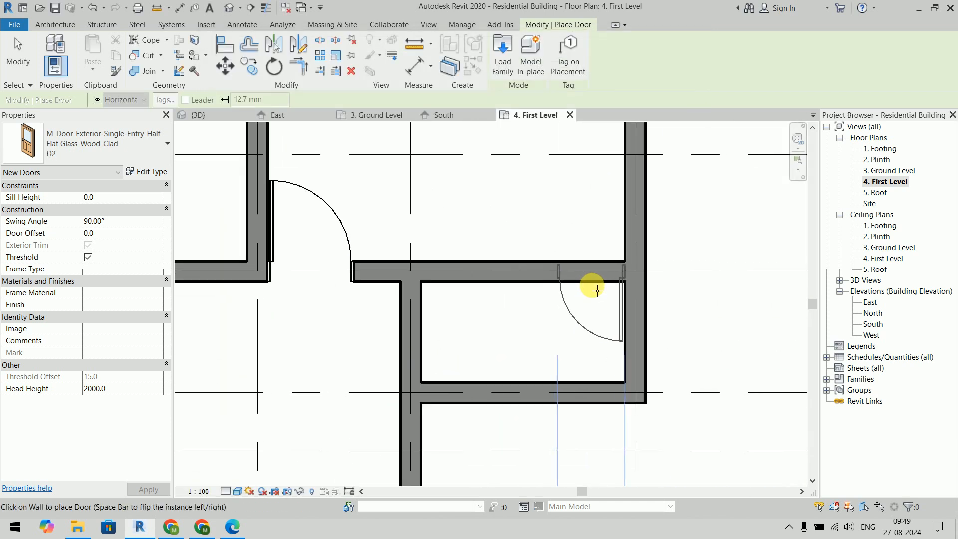
pyautogui.scroll(-5, 558, 300)
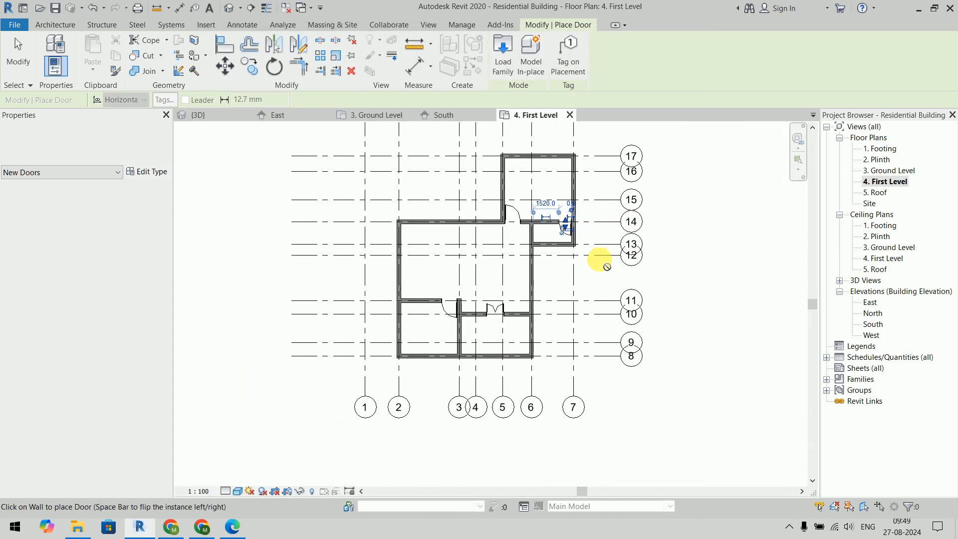
pyautogui.click(366, 114)
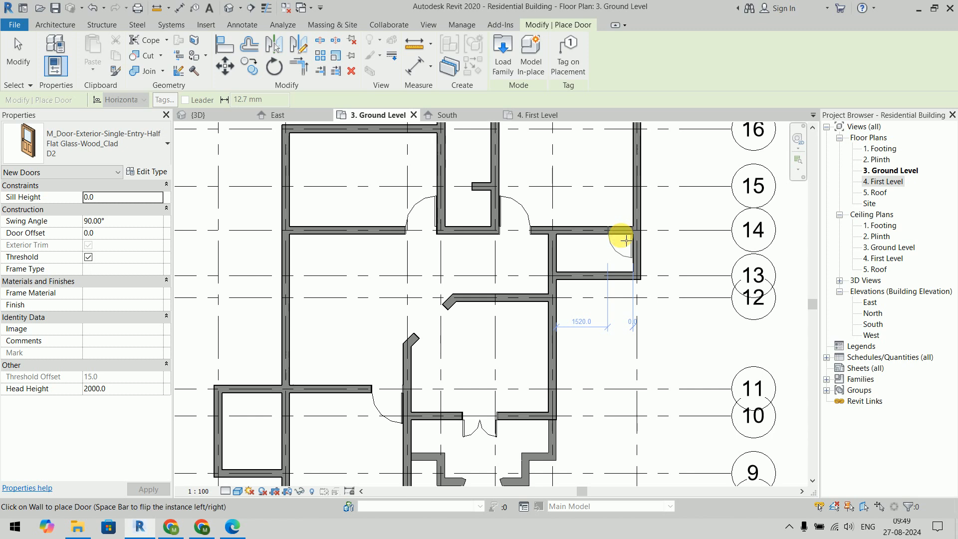
pyautogui.click(620, 241)
# Place a Ground Level D2 door in the grid 2 wall, hinged against the grid 11 wall and opening into the small room between grids 1 and 2
pyautogui.scroll(-3, 591, 287)
pyautogui.moveTo(521, 372); pyautogui.dragTo(510, 272, button='middle')
pyautogui.scroll(9, 357, 272)
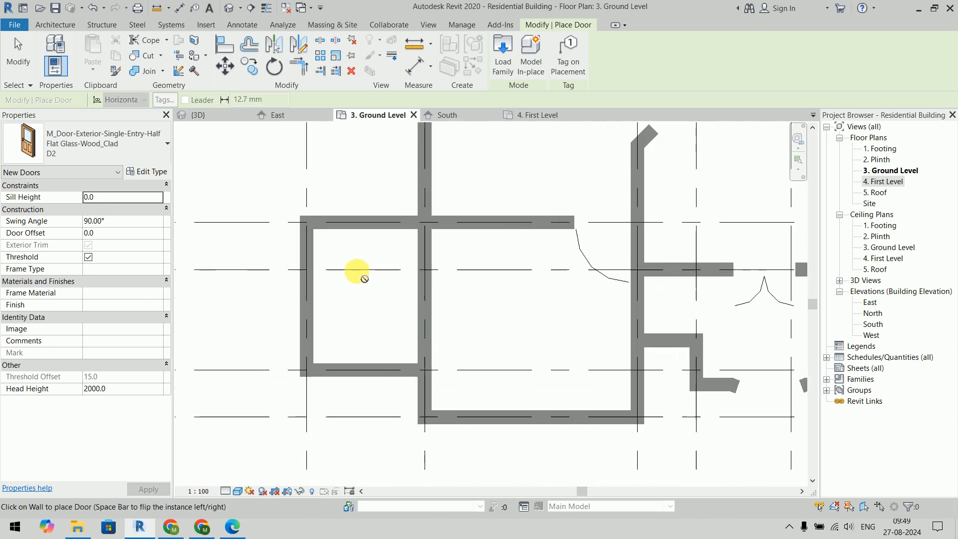
pyautogui.click(449, 236)
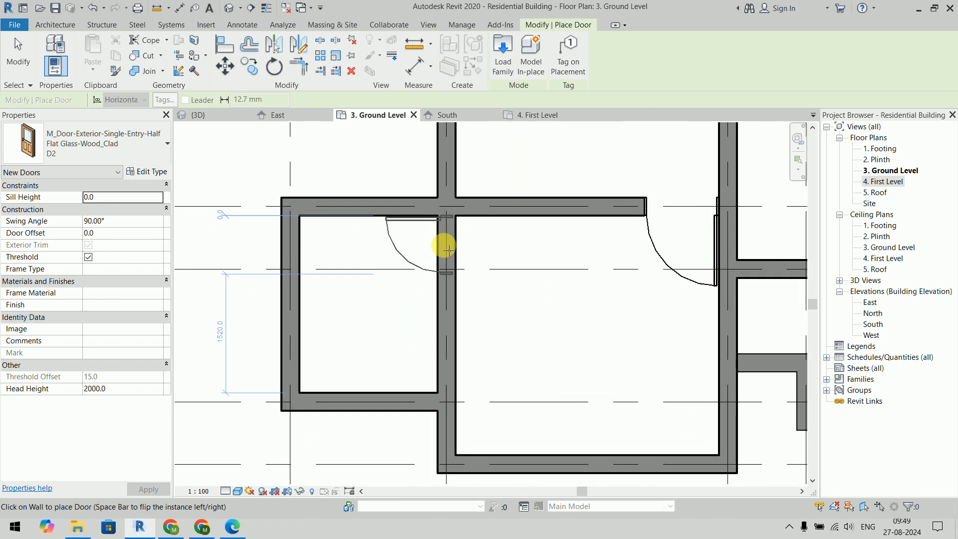
# Place a D2 door in the Ground Level's grid 16 wall, hinged against the grid 4 wall and opening into the room below
pyautogui.scroll(-8, 527, 254)
pyautogui.moveTo(570, 187); pyautogui.dragTo(477, 463, button='middle')
pyautogui.scroll(7, 506, 348)
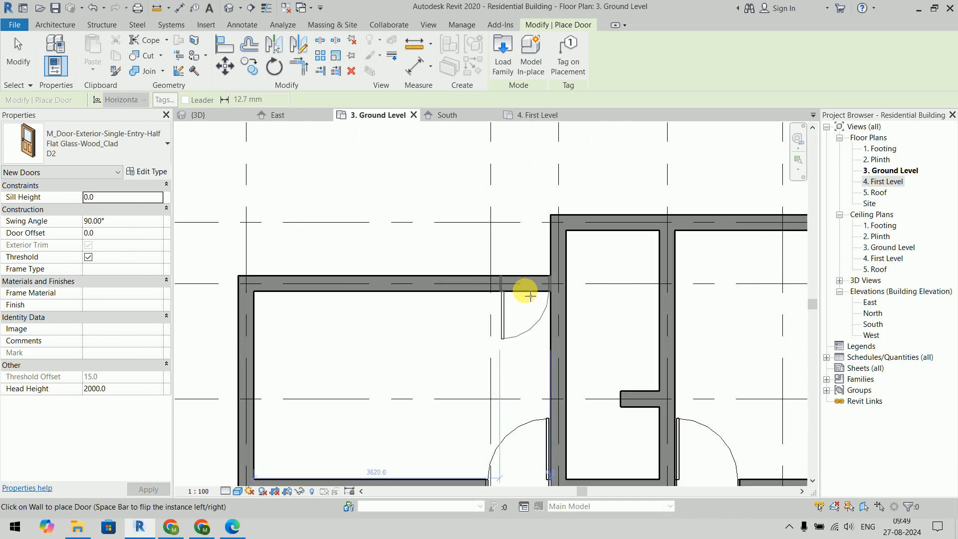
pyautogui.press('space')
pyautogui.click(530, 298)
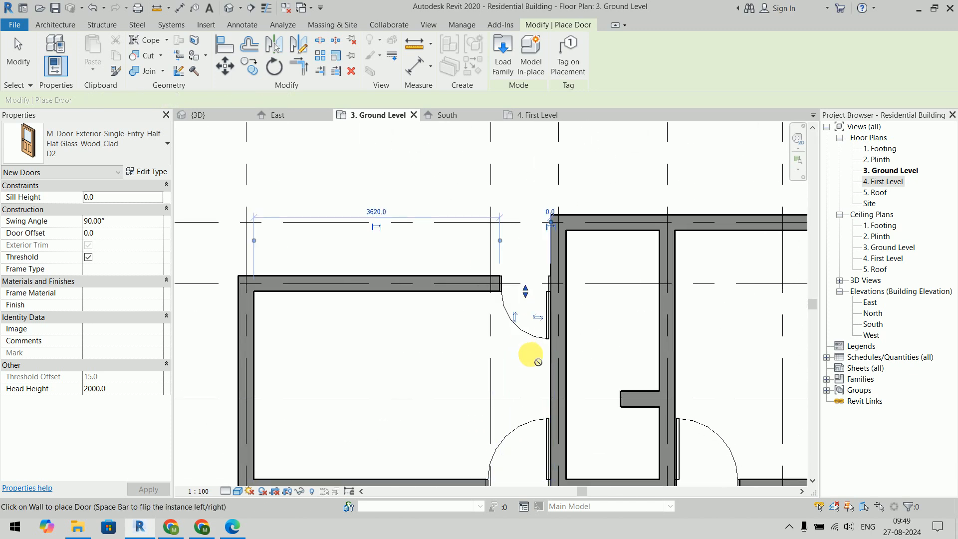
# Place a D2 door in the grid 5 wall, hinged against the grid 17 wall and opening into the narrow room between grids 4 and 5
pyautogui.scroll(-2, 518, 407)
pyautogui.moveTo(516, 410); pyautogui.dragTo(503, 295, button='middle')
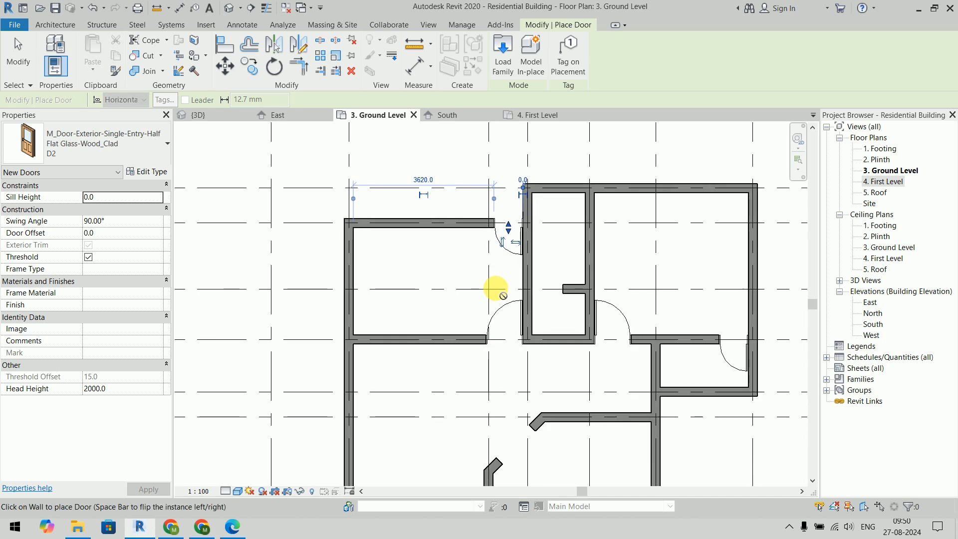
pyautogui.scroll(5, 593, 207)
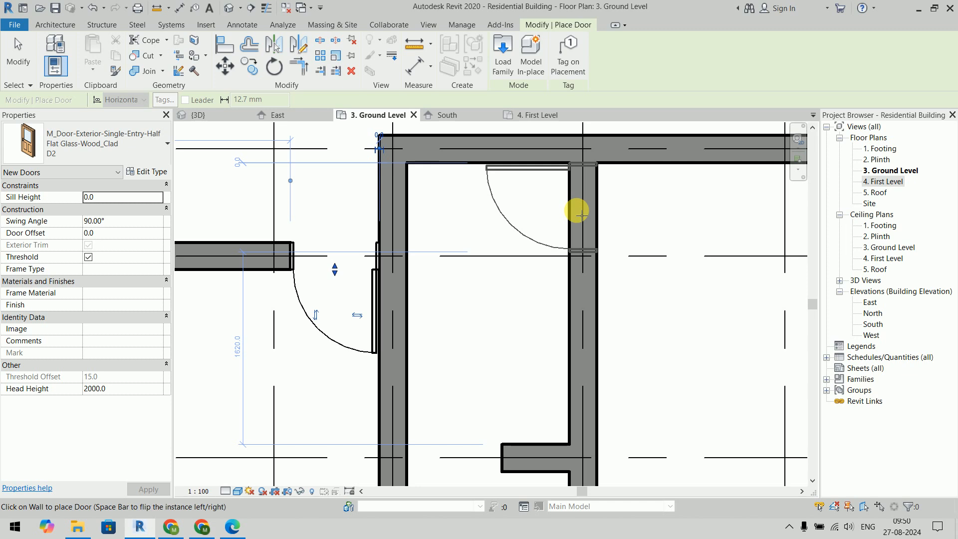
pyautogui.scroll(-5, 577, 208)
pyautogui.scroll(-3, 588, 194)
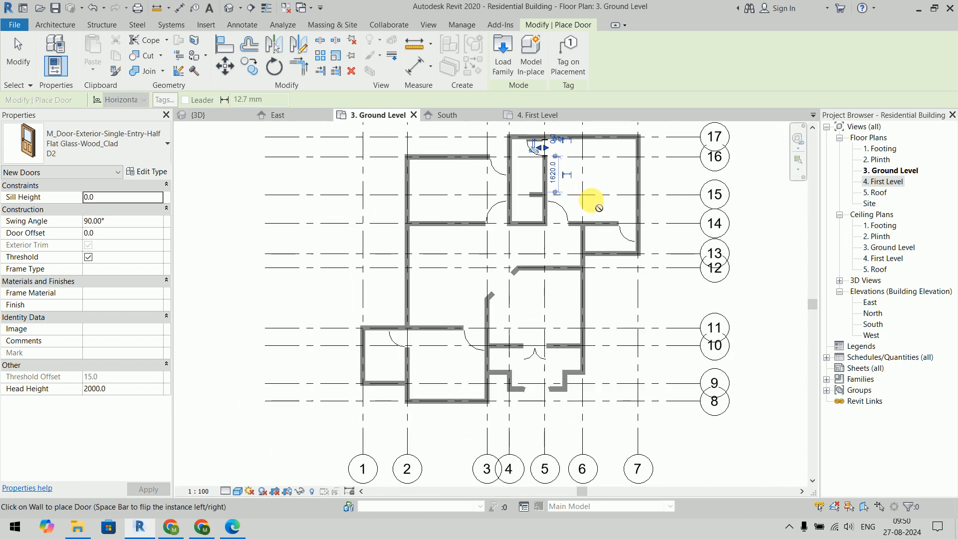
pyautogui.press('Escape')
# Select all instances of the D2 door type in the project and set their Mark to D2
pyautogui.moveTo(669, 314); pyautogui.dragTo(643, 318, button='middle')
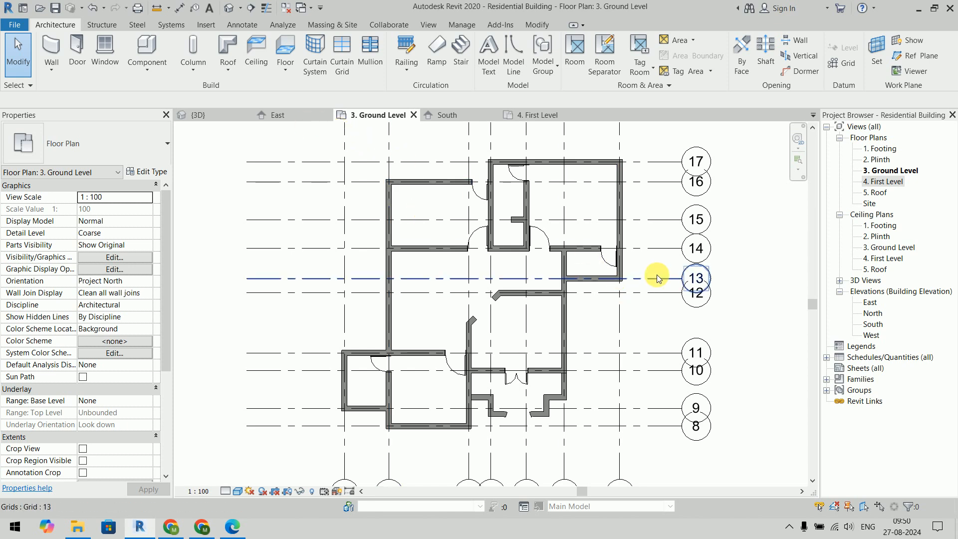
pyautogui.click(607, 259)
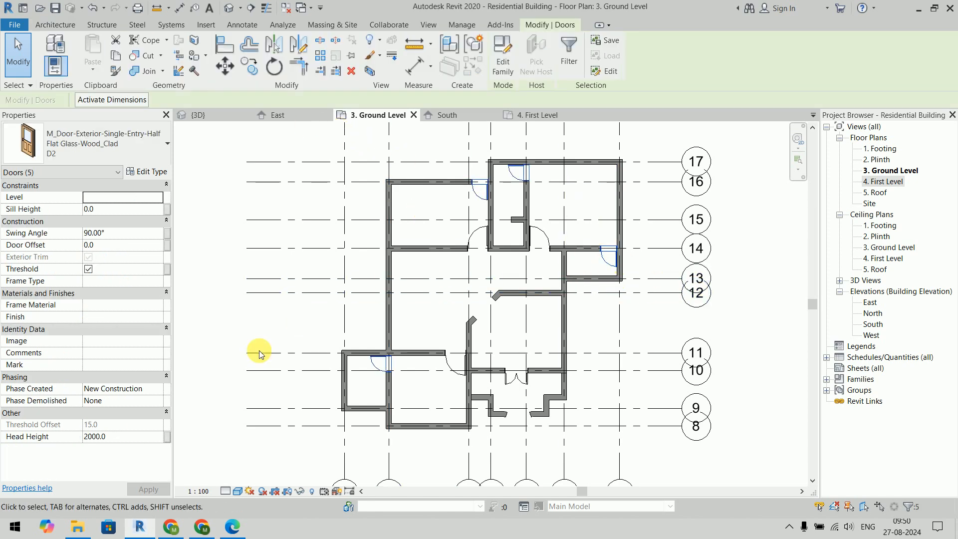
pyautogui.click(131, 365)
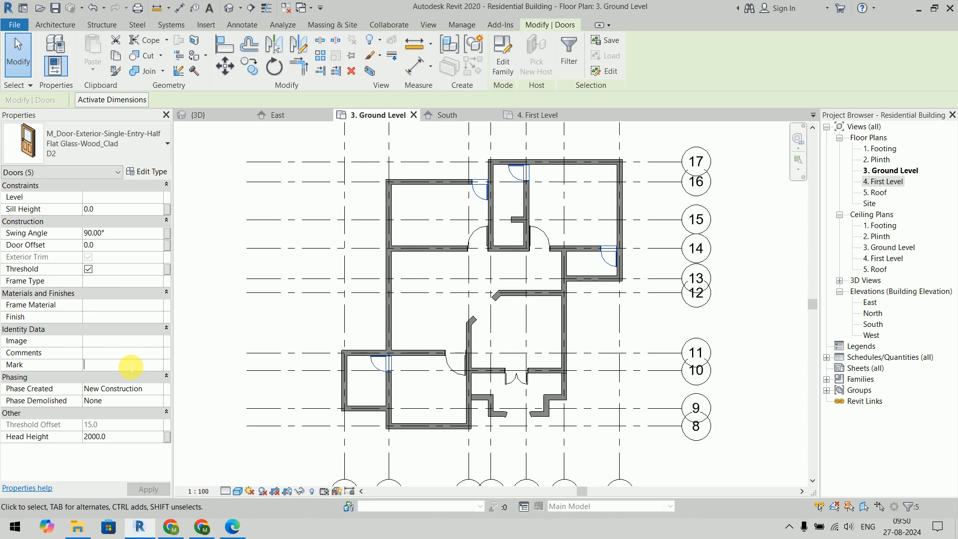
pyautogui.write('D2')
pyautogui.click(148, 489)
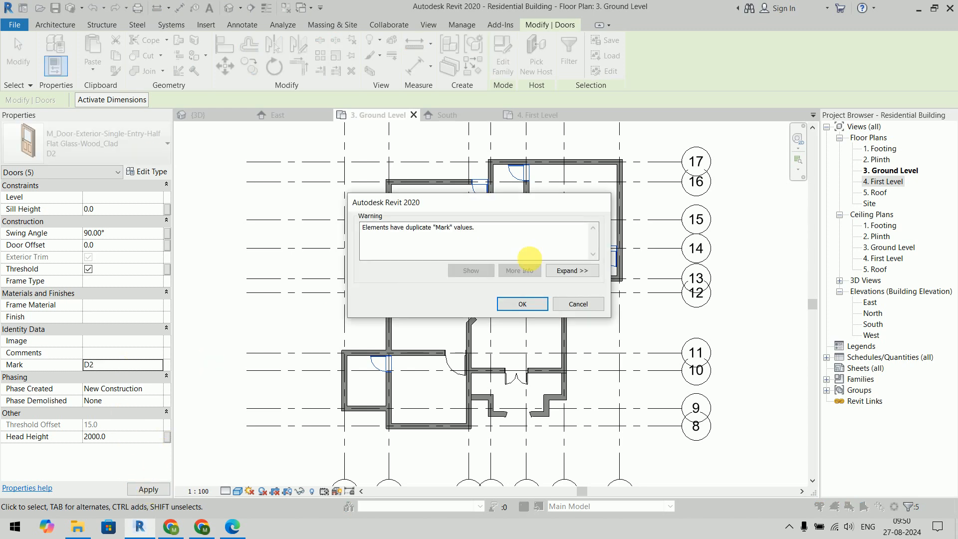
pyautogui.click(522, 304)
pyautogui.click(262, 310)
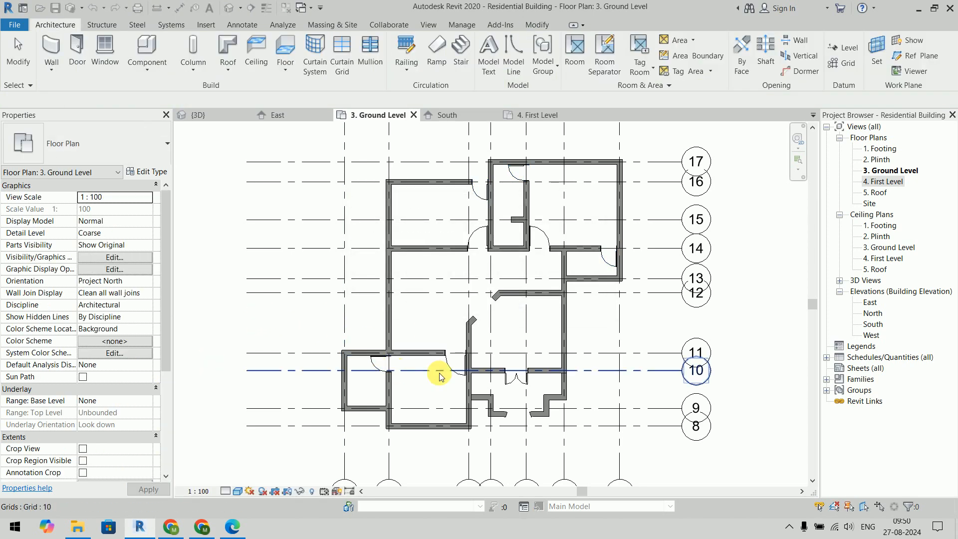
# Select all instances of the 900 x 2100mm door in the project and set their Mark to D1
pyautogui.click(454, 367)
pyautogui.press('s')
pyautogui.press('a')
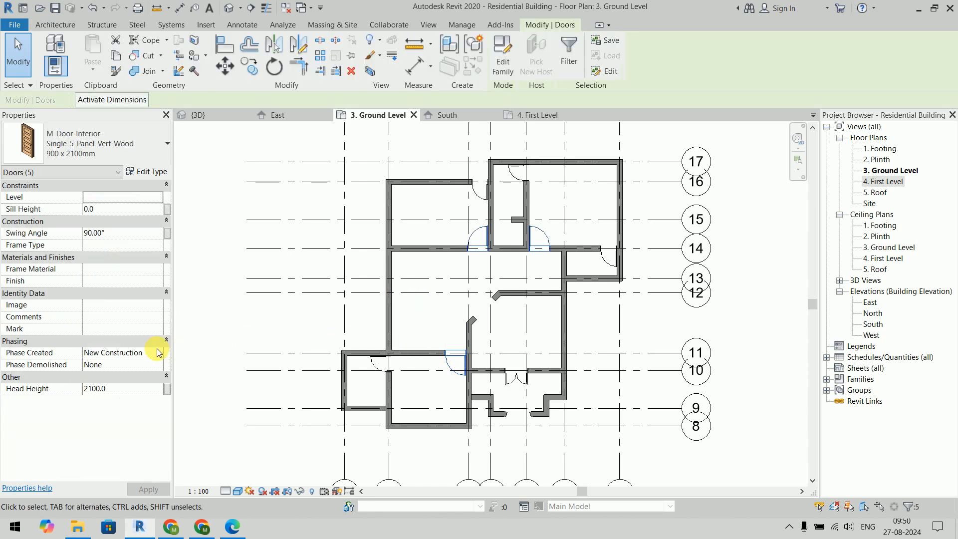
pyautogui.click(142, 332)
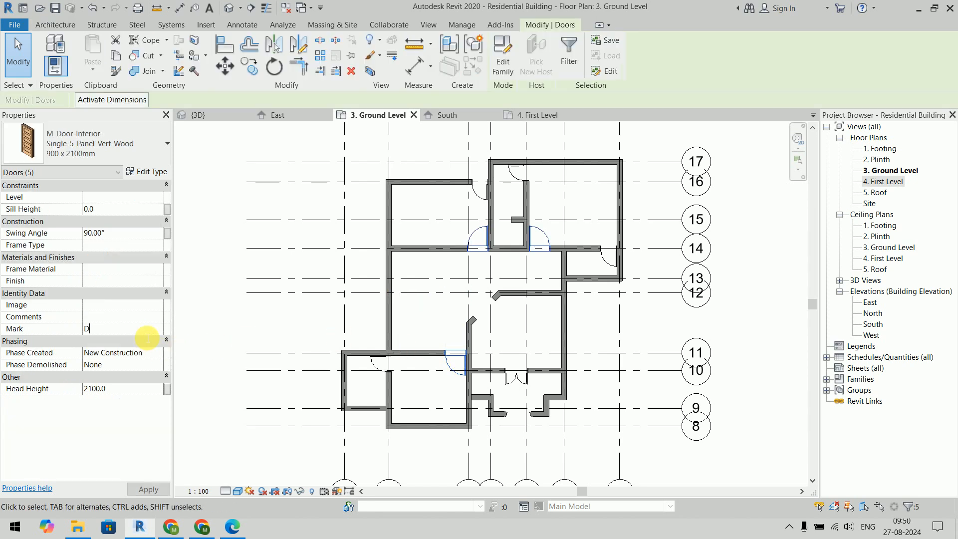
pyautogui.write('D1')
pyautogui.click(148, 489)
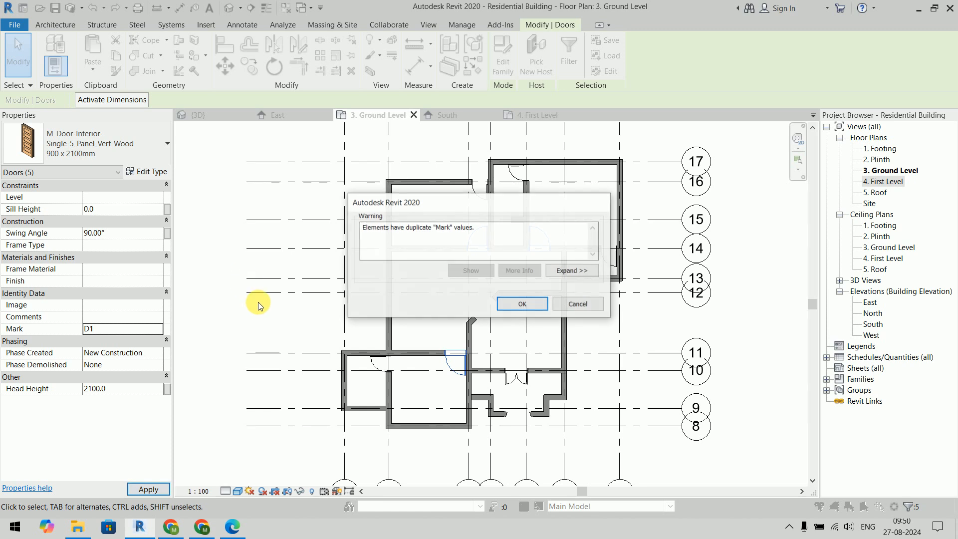
pyautogui.click(522, 308)
pyautogui.click(758, 311)
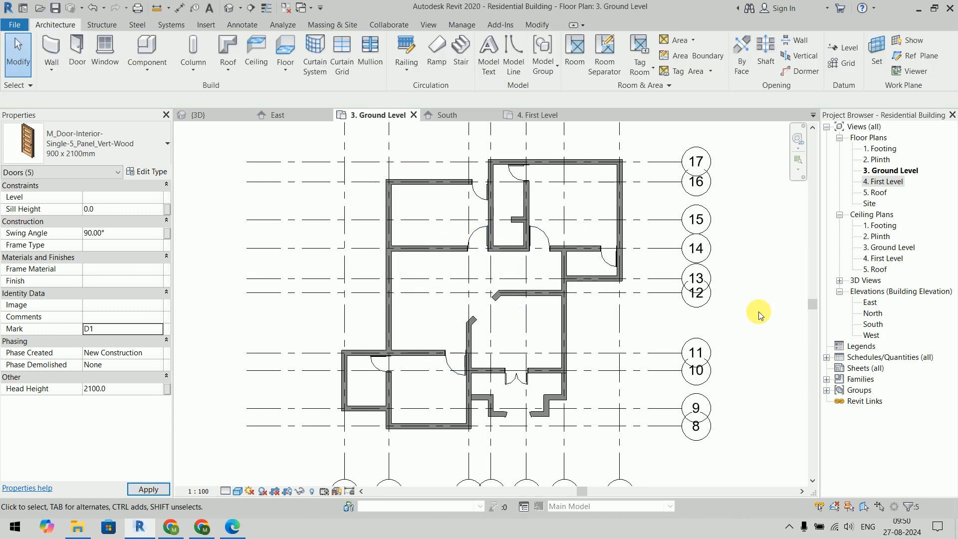
# Switch to the workbook in Edge and draw brackets around door marks D to D2 and window marks W3 and W2 in the Joinery Details table
pyautogui.hotkey('alt', 'Tab')
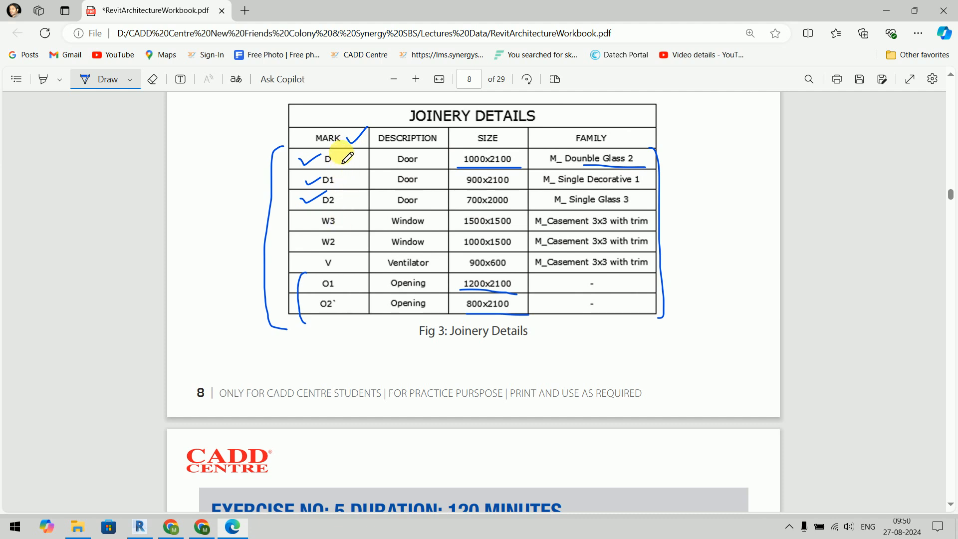
pyautogui.moveTo(341, 152)
pyautogui.mouseDown()
pyautogui.moveTo(368, 189)
pyautogui.moveTo(351, 202)
pyautogui.moveTo(357, 154)
pyautogui.moveTo(340, 152)
pyautogui.mouseUp()
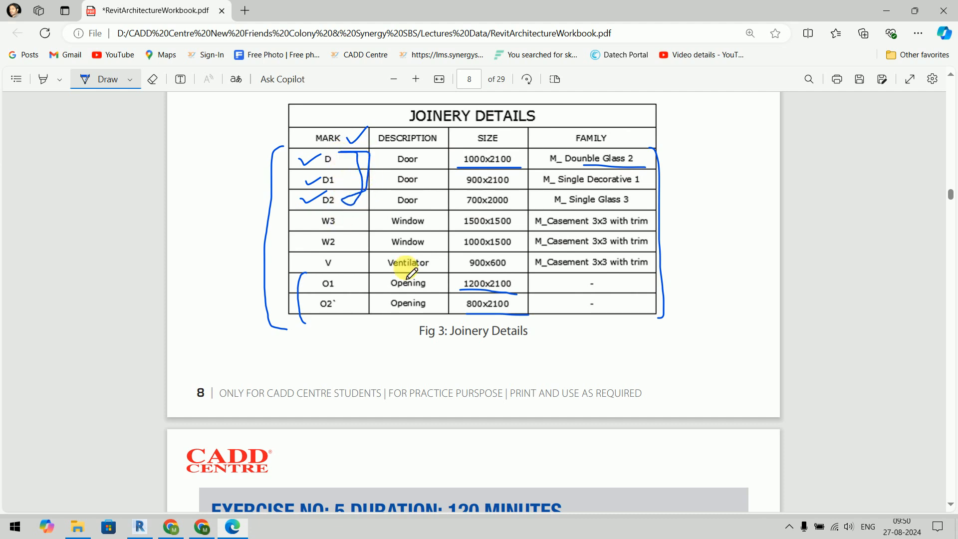
pyautogui.moveTo(316, 215); pyautogui.dragTo(303, 216)
pyautogui.moveTo(309, 254); pyautogui.dragTo(320, 254)
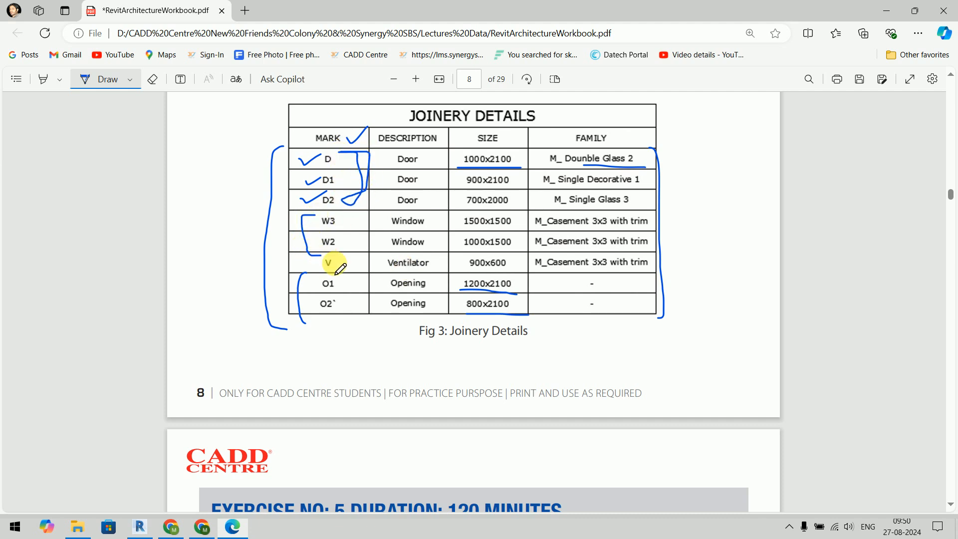
# Underline the W3 and W2 sizes and the 3x3 with trim family text for W3, W2 and V, and tick the ventilator's 900x600 size
pyautogui.moveTo(462, 230); pyautogui.dragTo(525, 227)
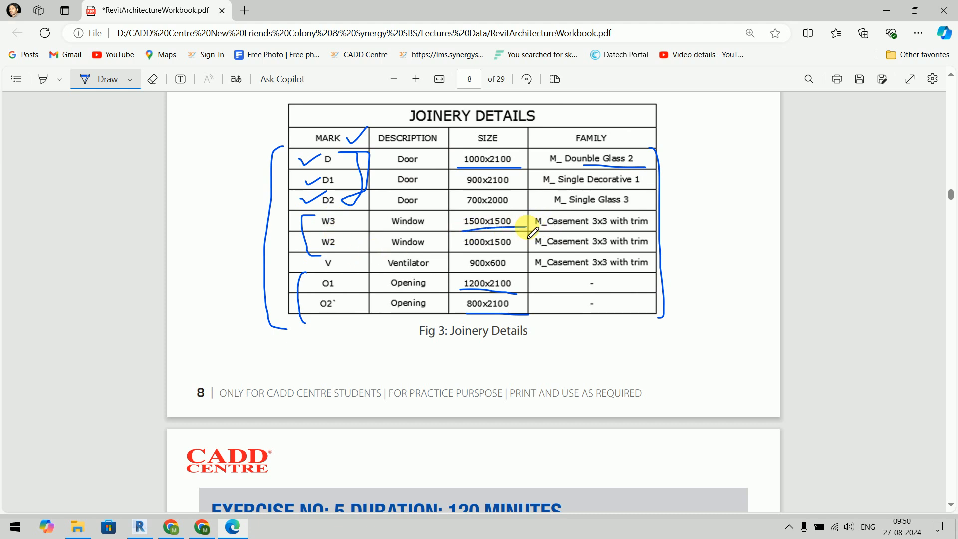
pyautogui.moveTo(463, 252); pyautogui.dragTo(526, 251)
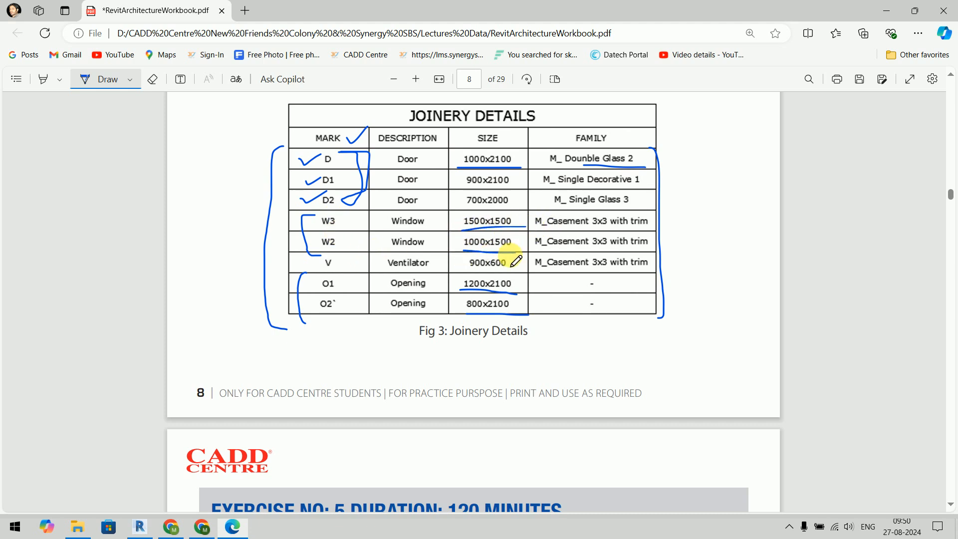
pyautogui.moveTo(591, 228); pyautogui.dragTo(654, 227)
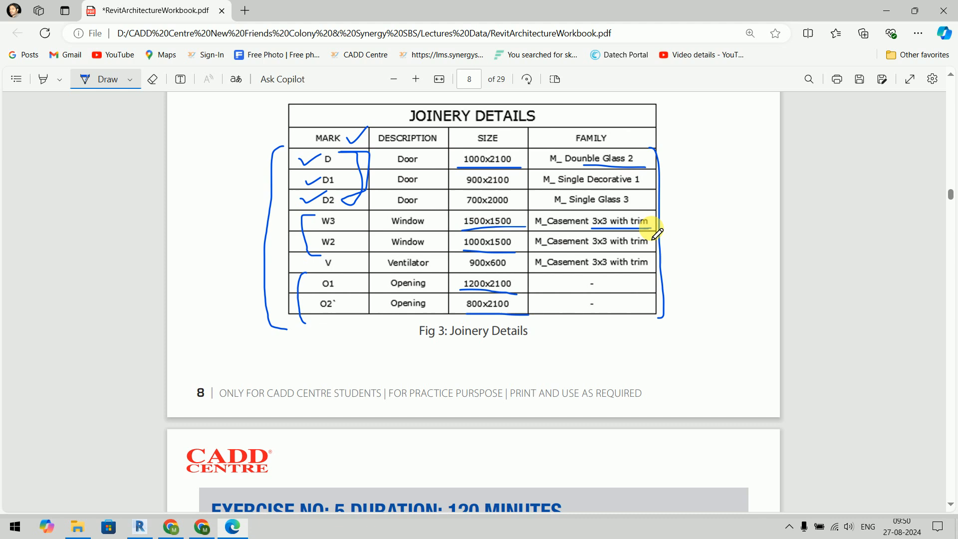
pyautogui.moveTo(591, 251); pyautogui.dragTo(639, 252)
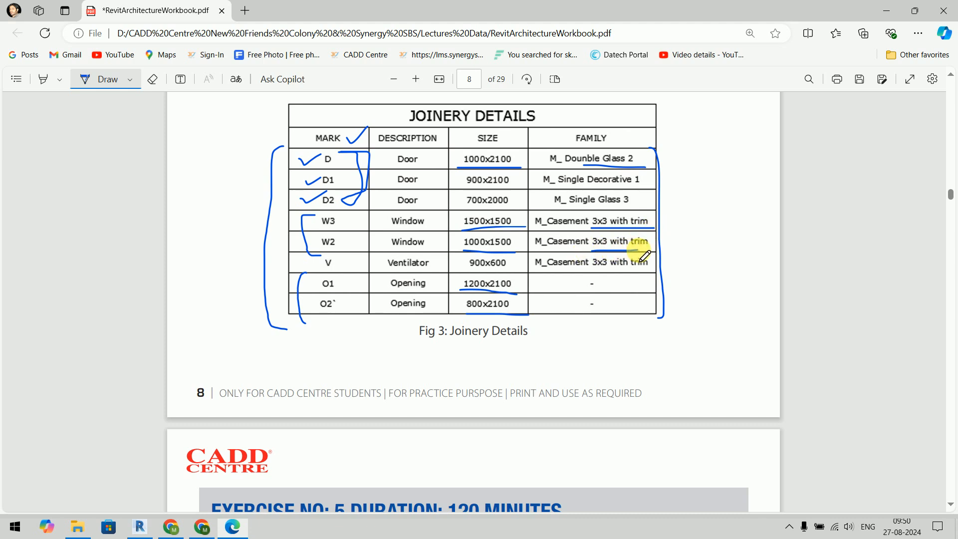
pyautogui.moveTo(591, 271); pyautogui.dragTo(650, 271)
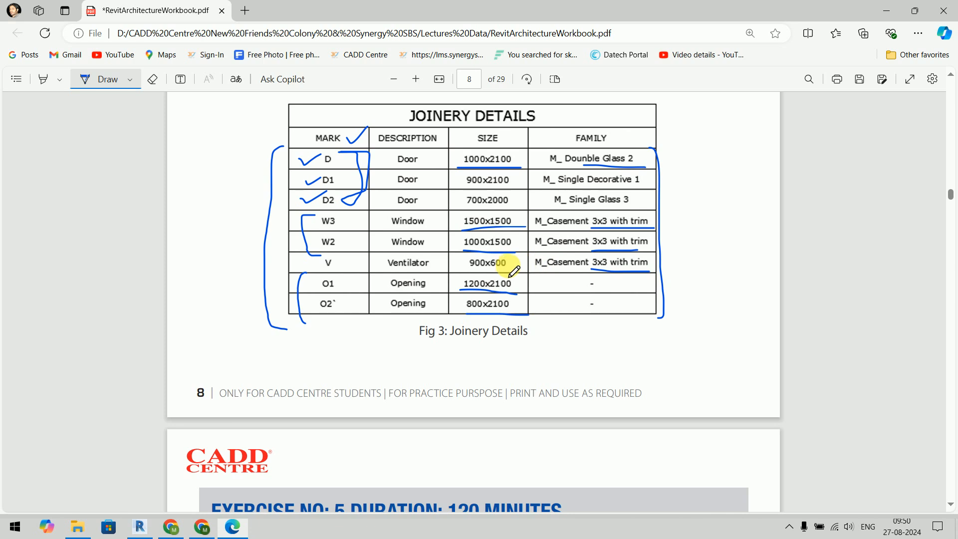
pyautogui.moveTo(508, 267); pyautogui.dragTo(526, 257)
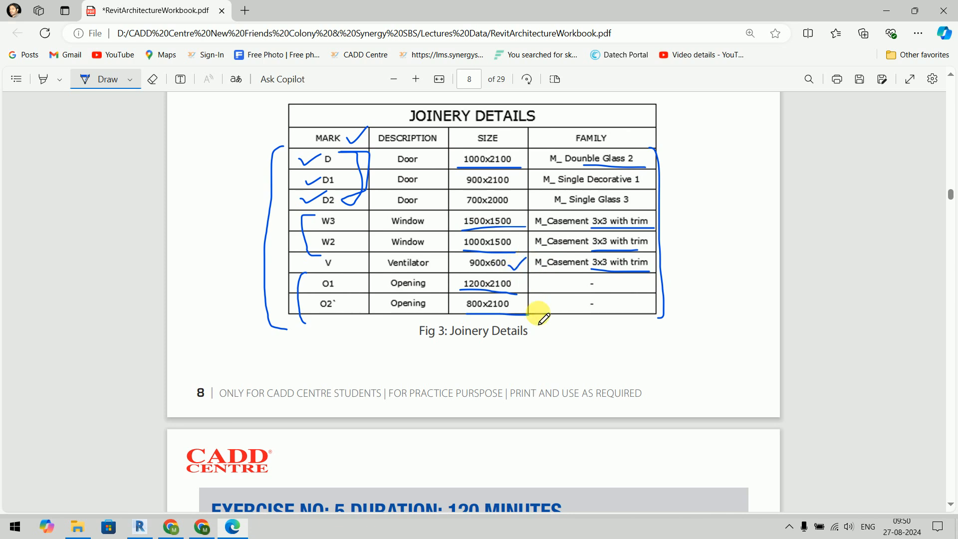
# Switch to Revit, start the Window command on the Ground Level plan and check the available window types
pyautogui.hotkey('alt', 'Tab')
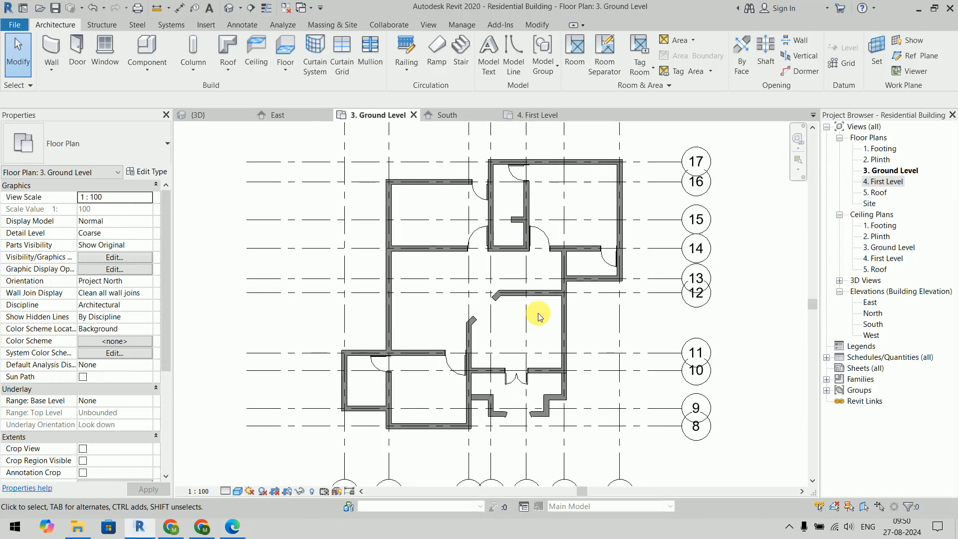
pyautogui.click(101, 63)
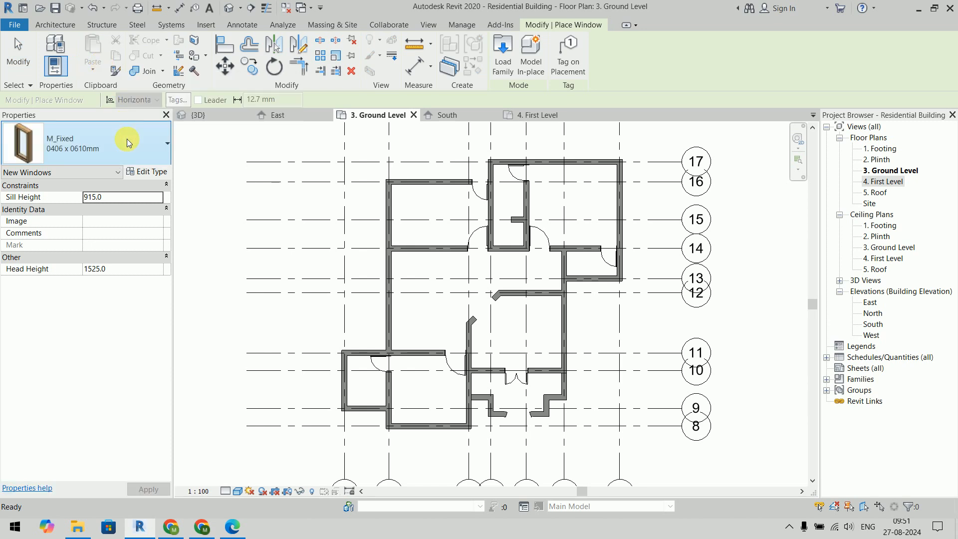
pyautogui.click(125, 142)
pyautogui.scroll(-2, 119, 307)
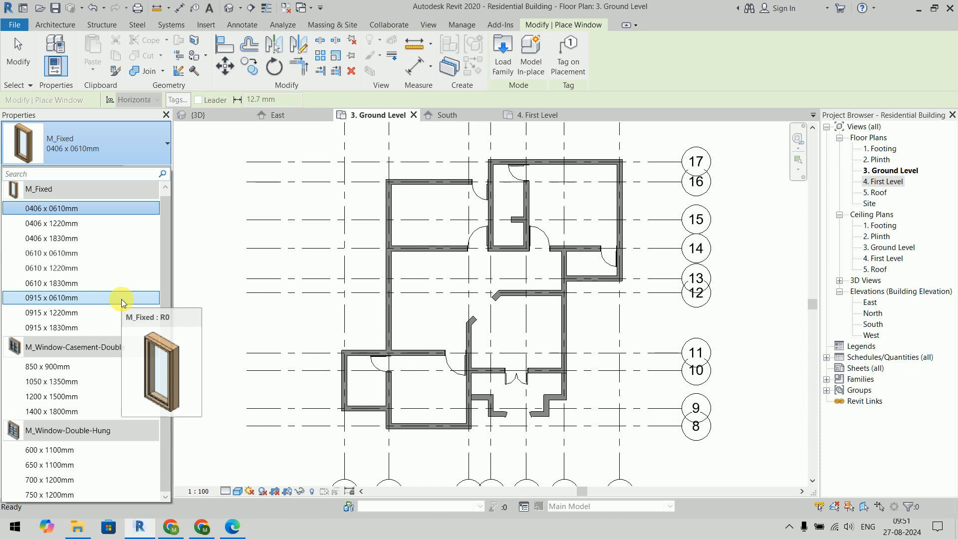
pyautogui.click(138, 134)
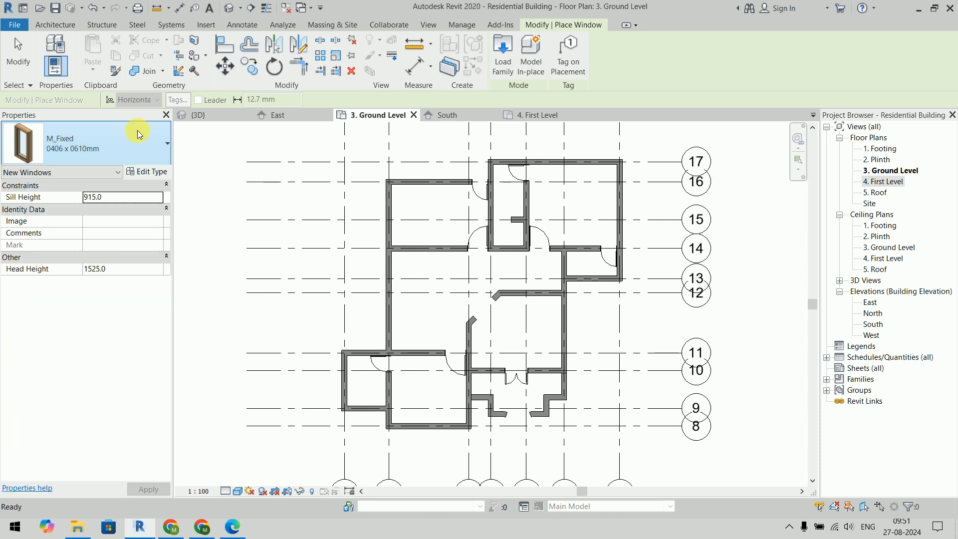
# Browse the US Metric library's Windows folder for a family to load, in details view with a wider name column
pyautogui.click(503, 62)
pyautogui.click(731, 71)
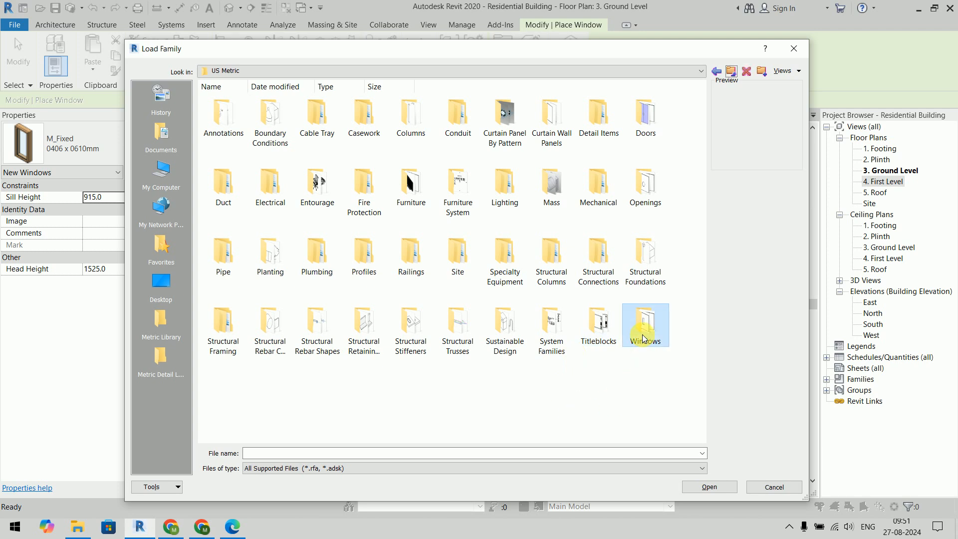
pyautogui.doubleClick(644, 327)
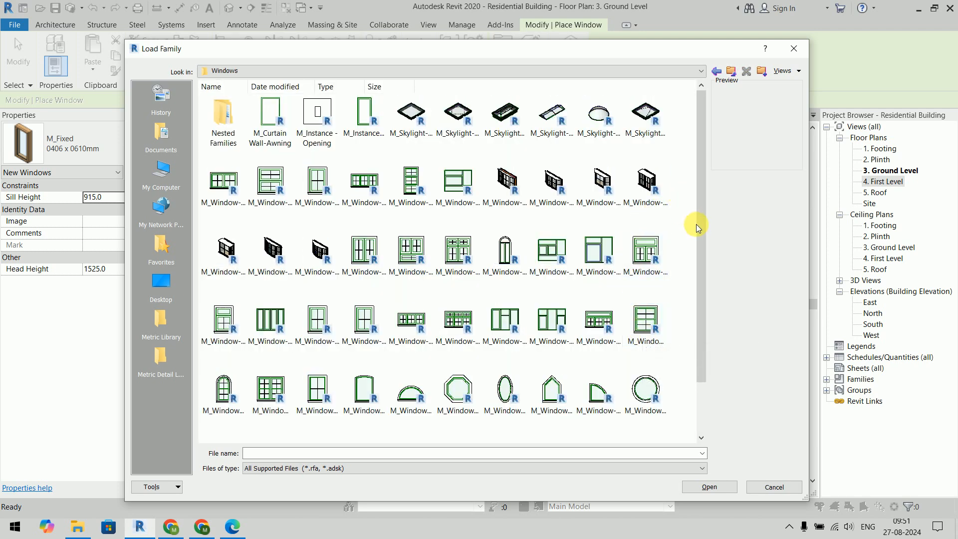
pyautogui.moveTo(705, 247); pyautogui.dragTo(702, 338)
pyautogui.rightClick(678, 287)
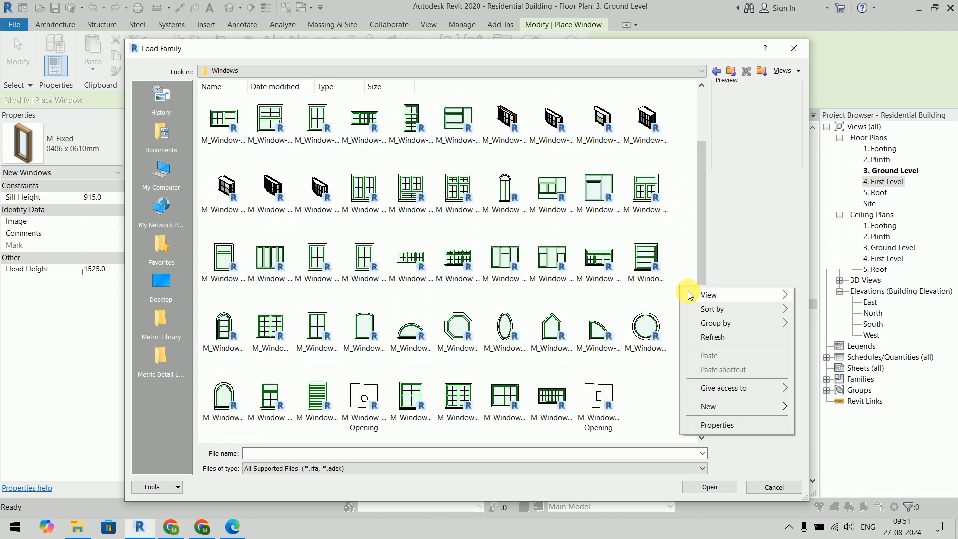
pyautogui.moveTo(768, 295)
pyautogui.click(825, 366)
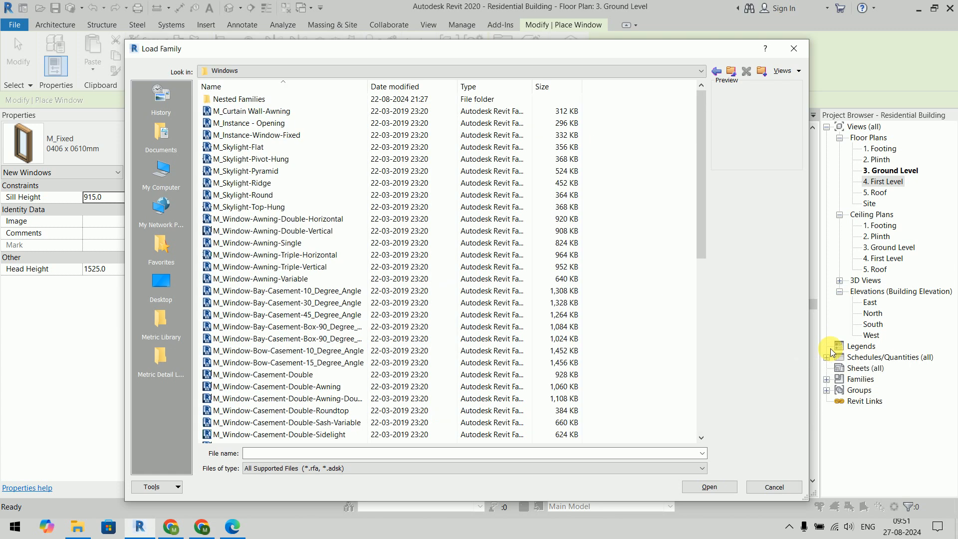
pyautogui.moveTo(368, 86); pyautogui.dragTo(437, 85)
pyautogui.scroll(-2, 417, 216)
pyautogui.scroll(-3, 417, 216)
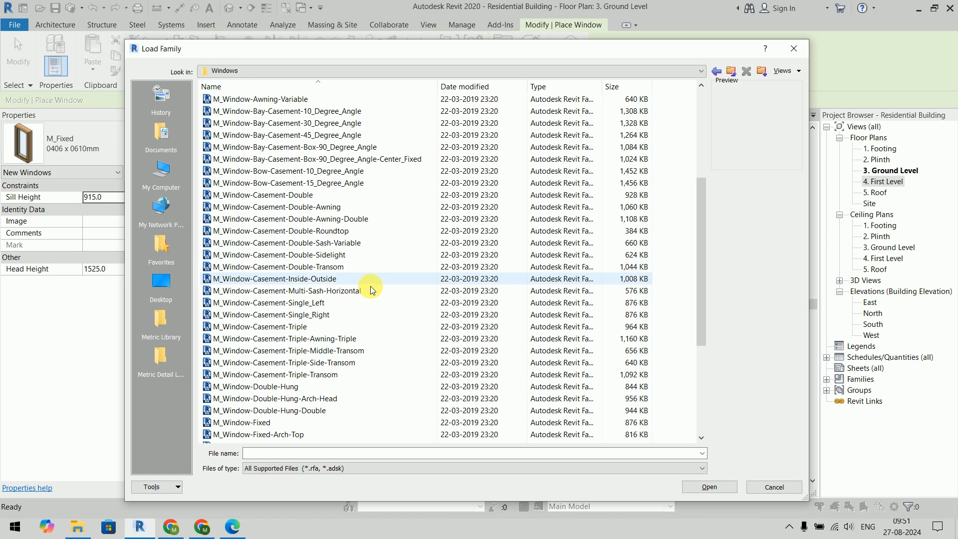
# Load the M_Window-Casement-Triple family with its 1550 x 1500mm type
pyautogui.click(330, 326)
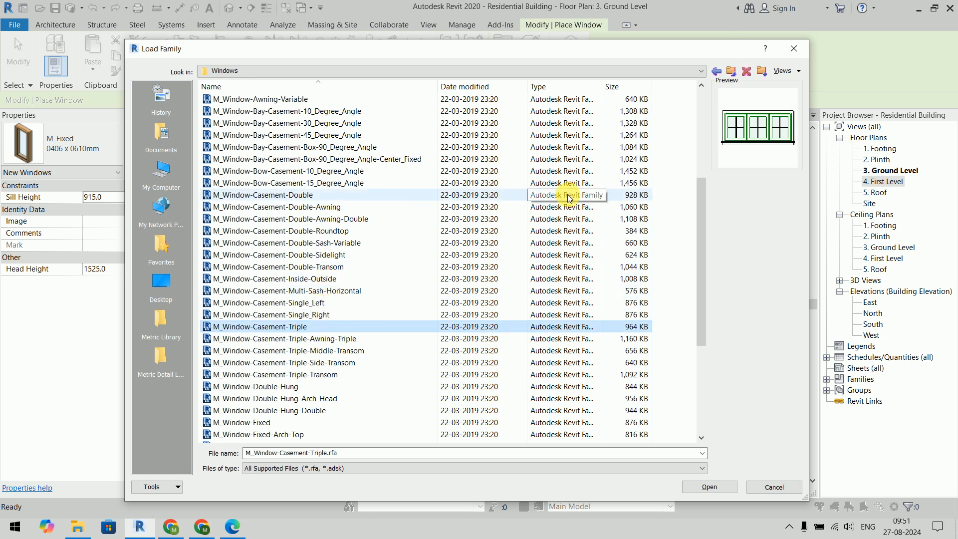
pyautogui.click(718, 487)
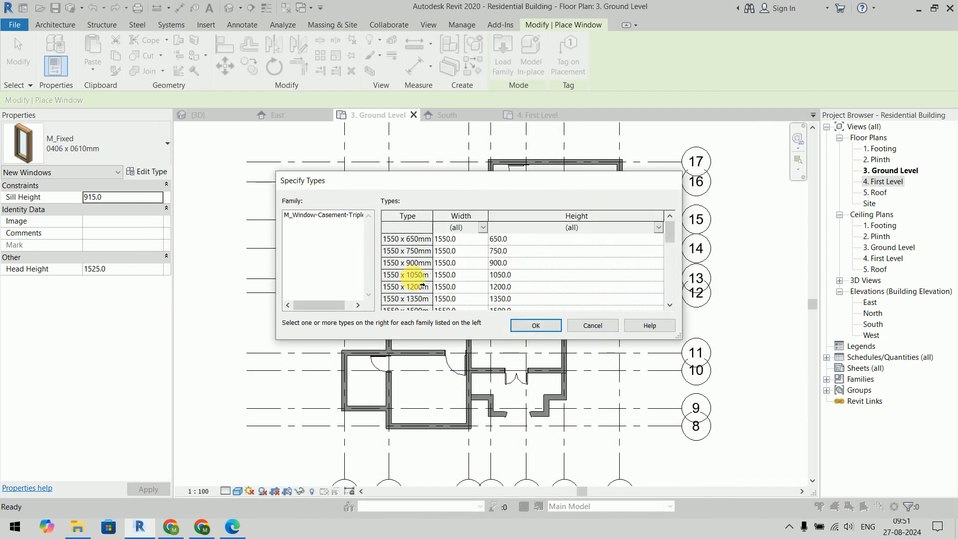
pyautogui.scroll(-2, 418, 275)
pyautogui.scroll(-2, 418, 275)
pyautogui.scroll(4, 418, 274)
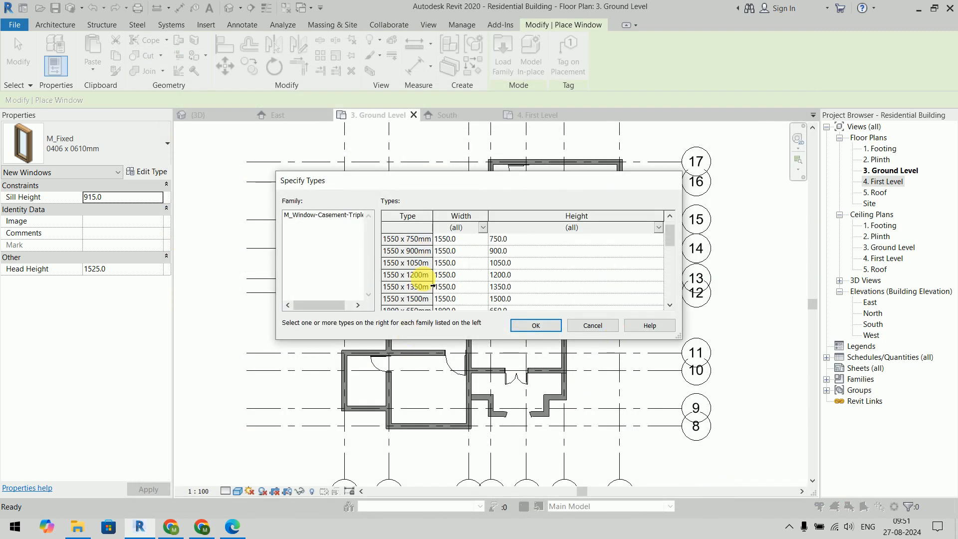
pyautogui.scroll(-2, 417, 274)
pyautogui.scroll(3, 418, 275)
pyautogui.scroll(-2, 418, 274)
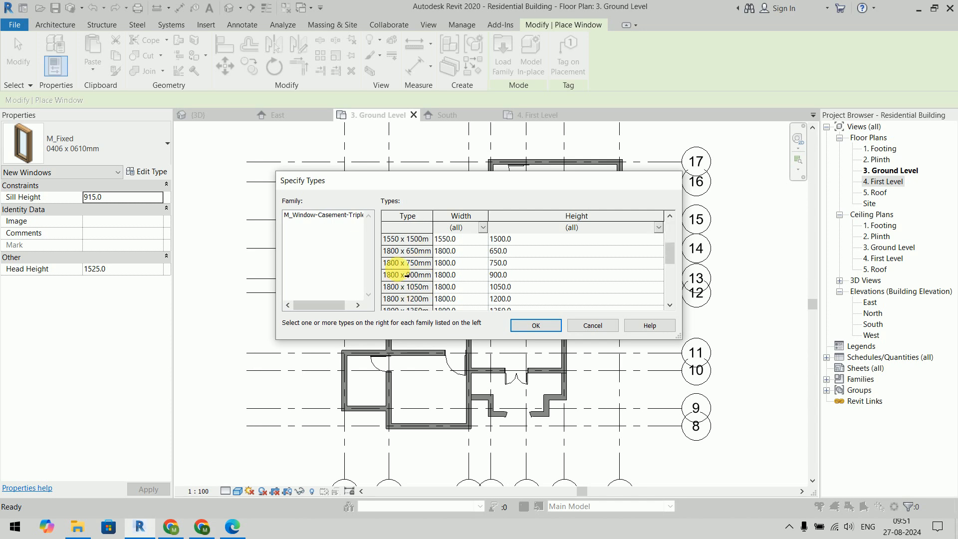
pyautogui.click(405, 240)
pyautogui.click(545, 324)
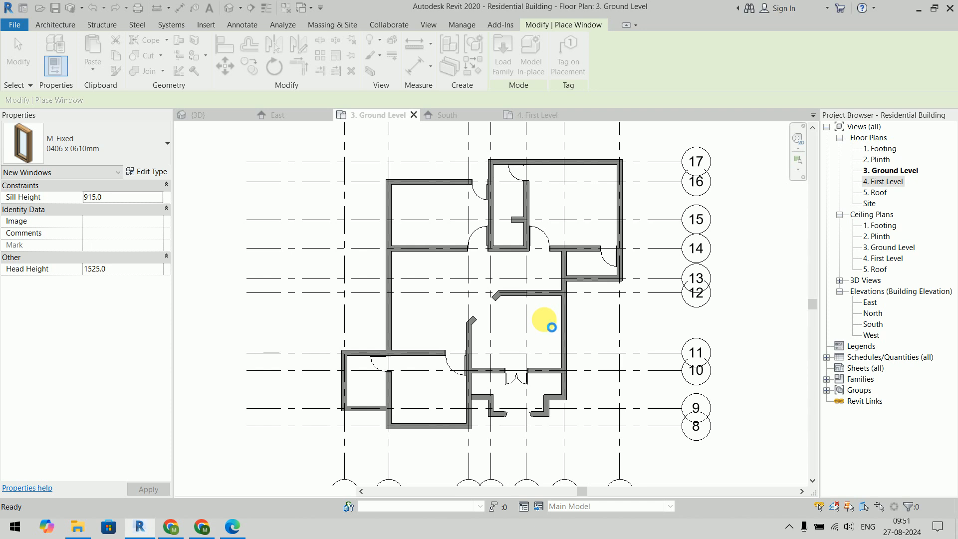
# Check the workbook's Joinery Details table, return to Revit and duplicate the 1550 x 1500mm triple casement type as W3
pyautogui.hotkey('alt', 'Tab')
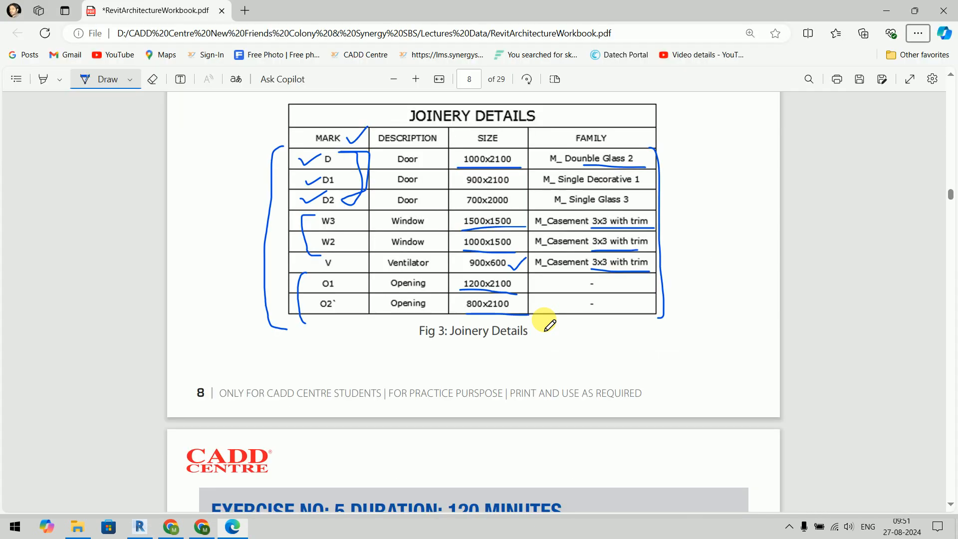
pyautogui.hotkey('alt', 'Tab')
pyautogui.hotkey('alt', 'Tab')
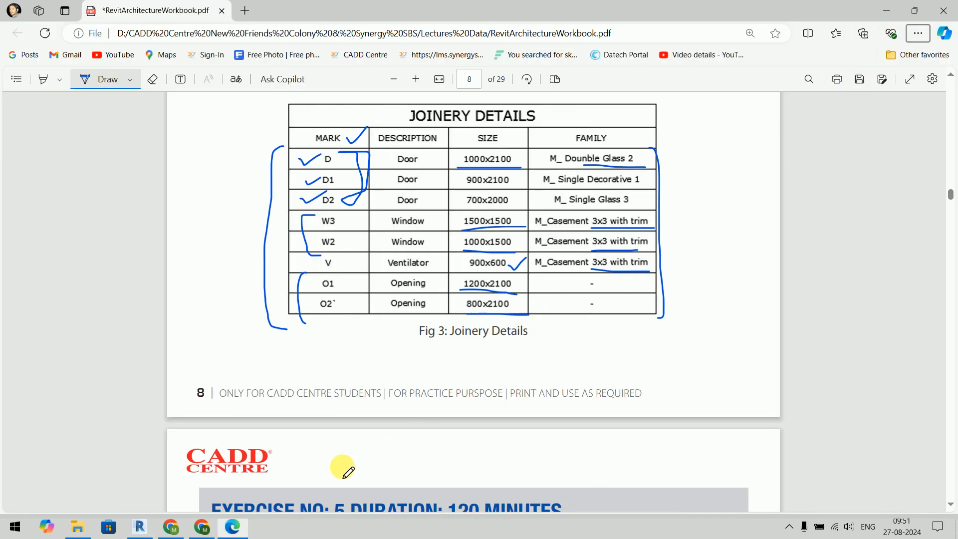
pyautogui.click(139, 526)
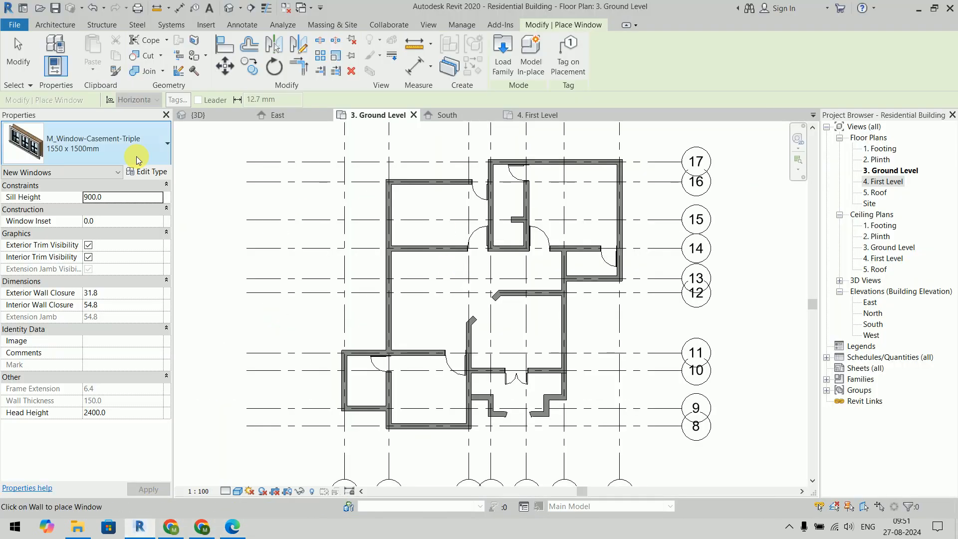
pyautogui.click(145, 173)
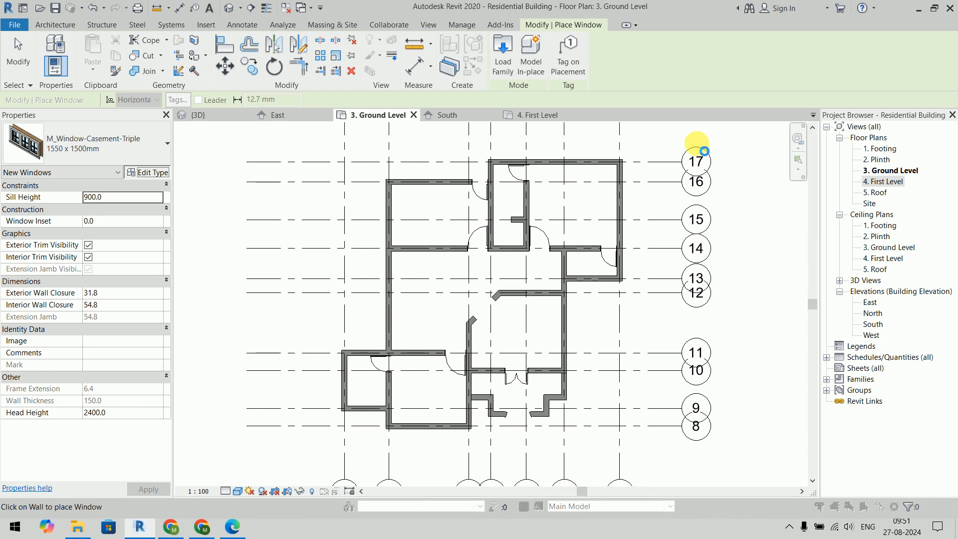
pyautogui.click(661, 82)
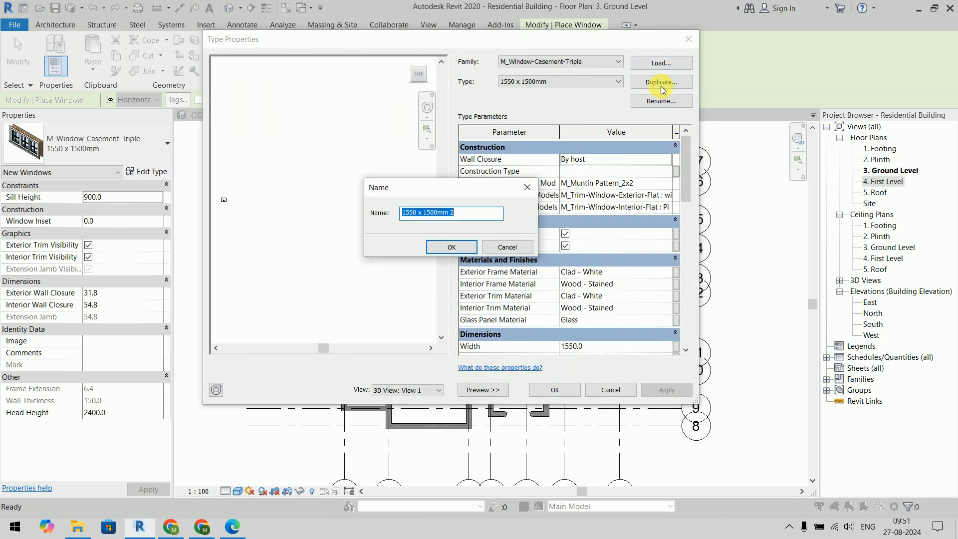
pyautogui.write('W3')
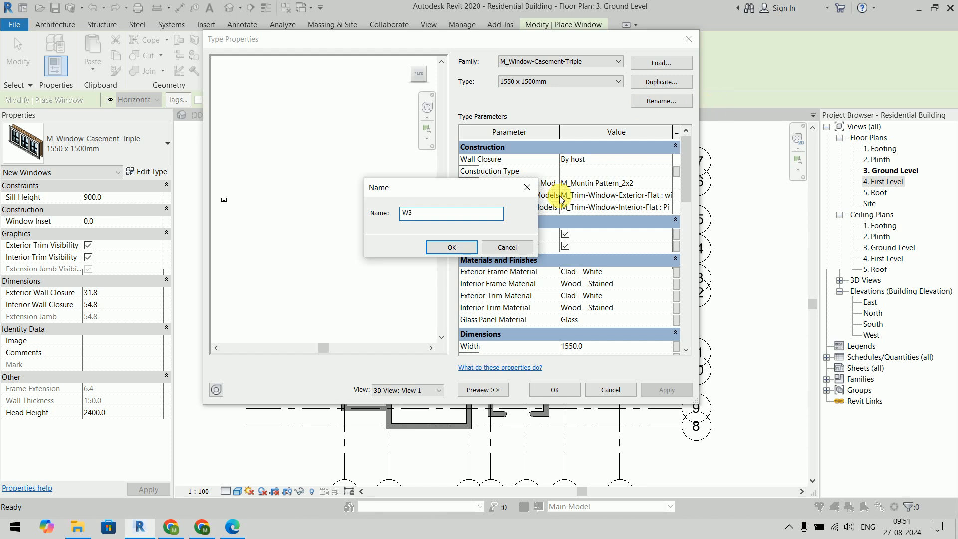
pyautogui.click(452, 247)
# Set the W3 window type's width to 1500 mm and apply the type properties
pyautogui.moveTo(681, 183); pyautogui.dragTo(685, 232)
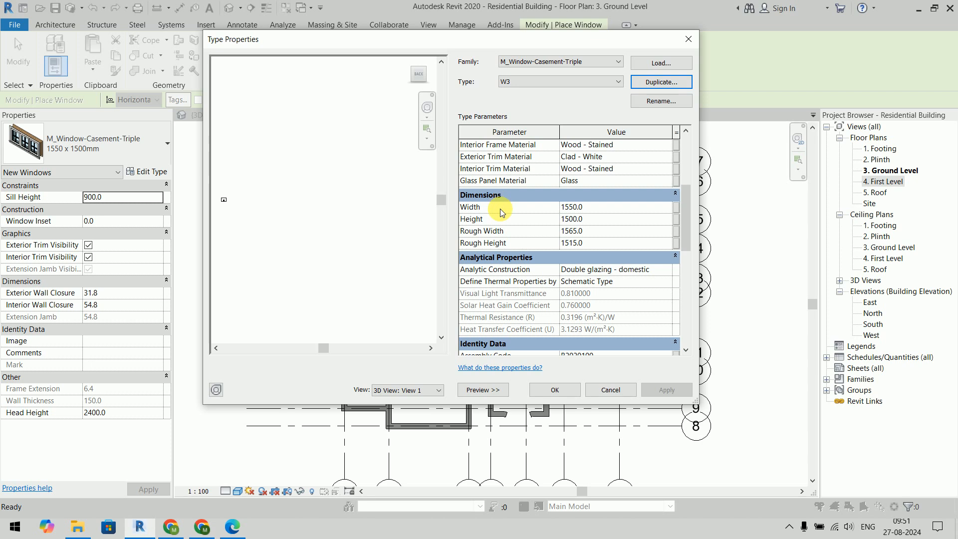
pyautogui.click(607, 207)
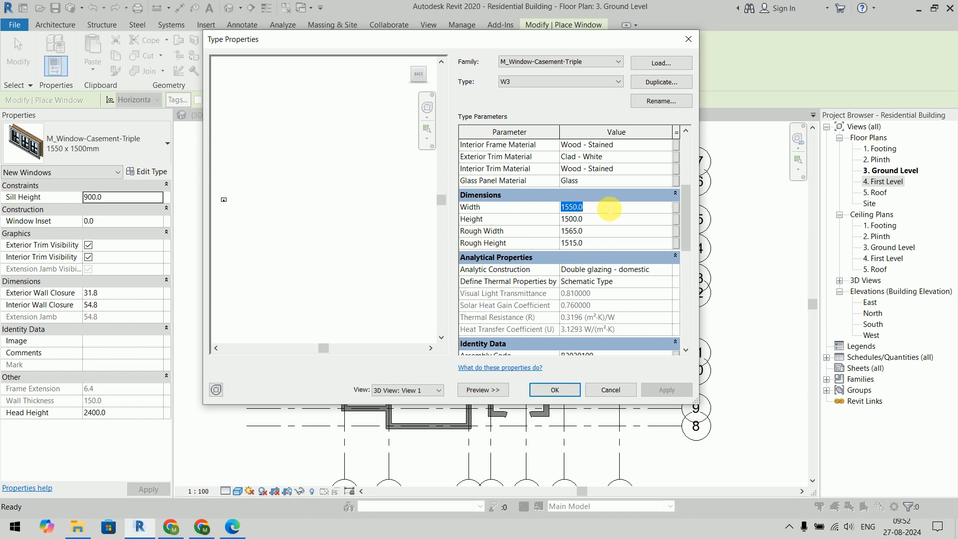
pyautogui.write('1500')
pyautogui.press('Return')
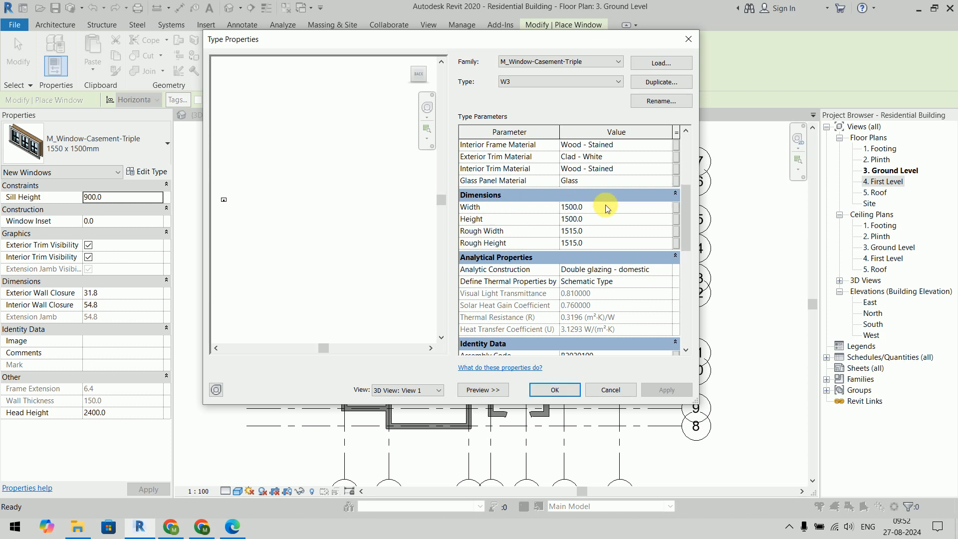
pyautogui.click(555, 390)
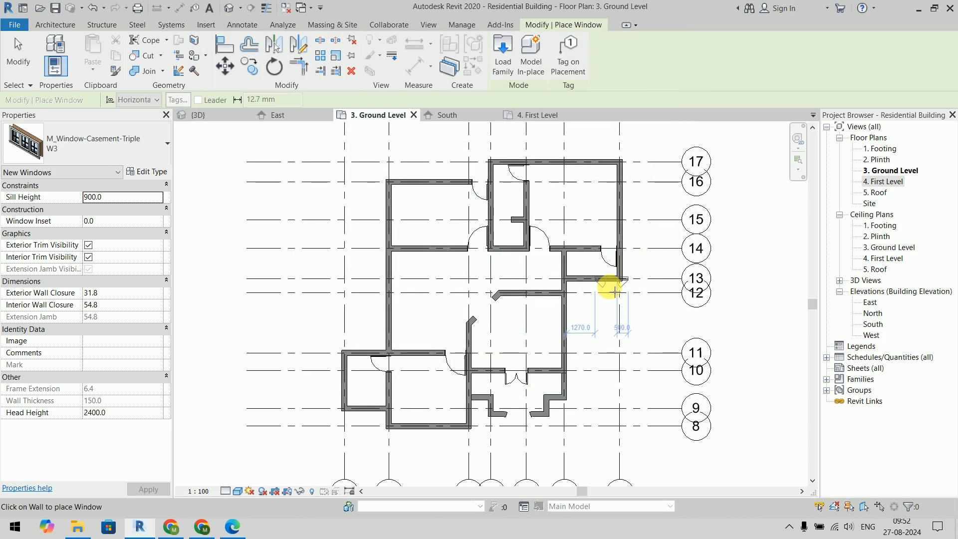
# Switch to the workbook in Edge and examine the plan with opening details for the W3 window positions
pyautogui.moveTo(574, 214); pyautogui.dragTo(578, 233, button='middle')
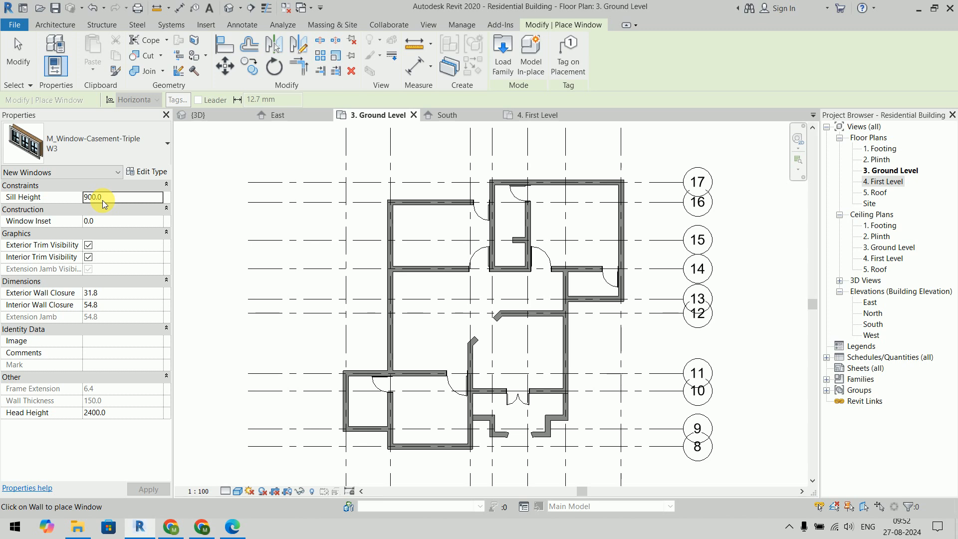
pyautogui.hotkey('alt', 'Tab')
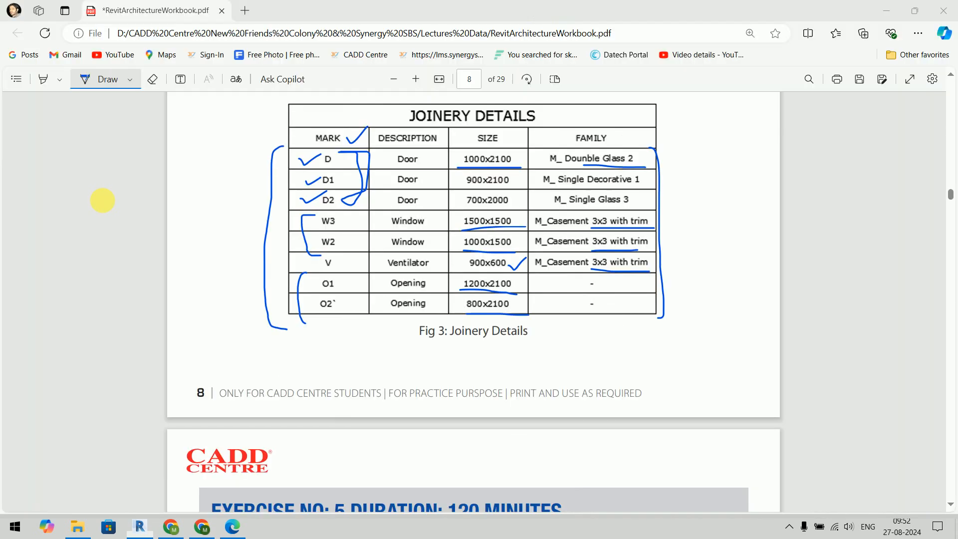
pyautogui.scroll(20, 514, 305)
pyautogui.scroll(-3, 519, 310)
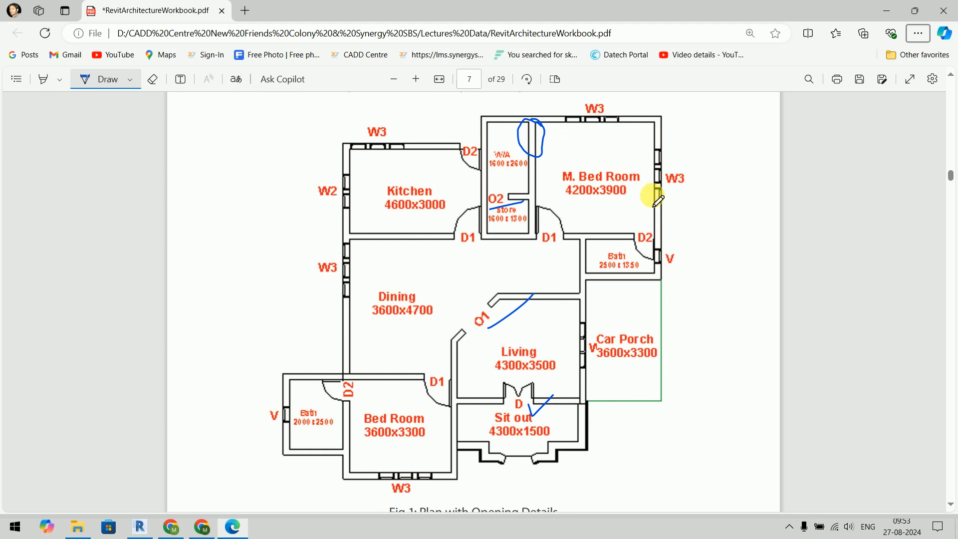
# Switch back to Revit and place a W3 window in the kitchen's north wall on grid 16, close to the west corner
pyautogui.hotkey('alt', 'Tab')
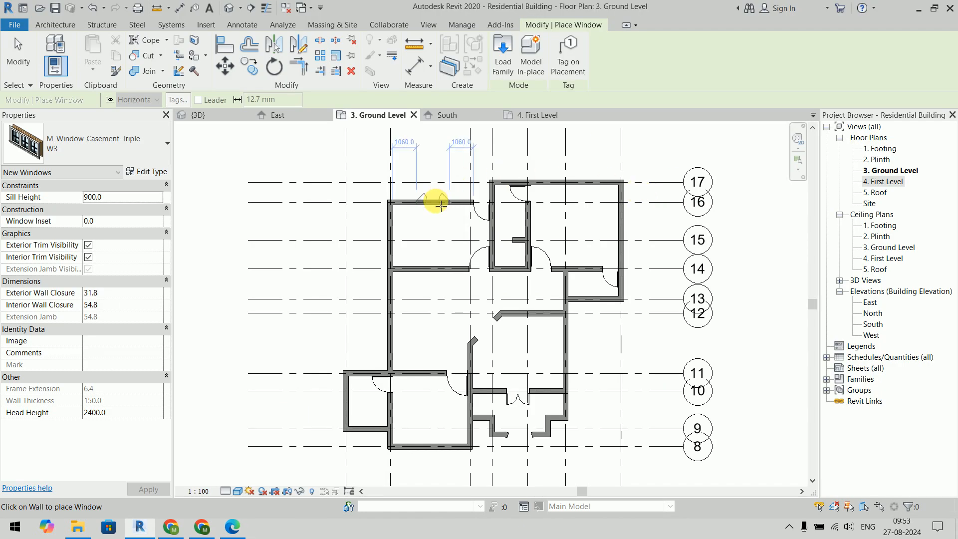
pyautogui.hotkey('alt', 'Tab')
pyautogui.hotkey('alt', 'Tab')
pyautogui.scroll(5, 429, 202)
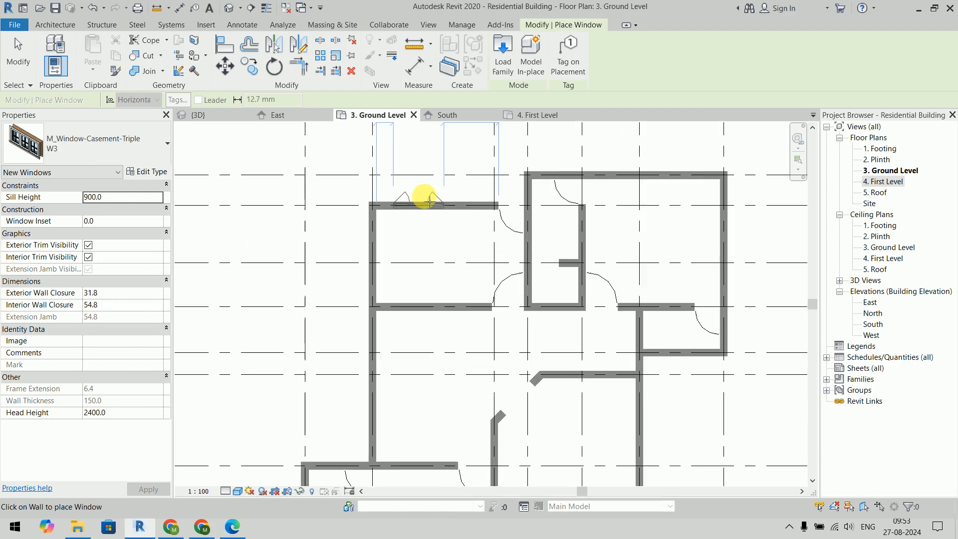
pyautogui.click(370, 214)
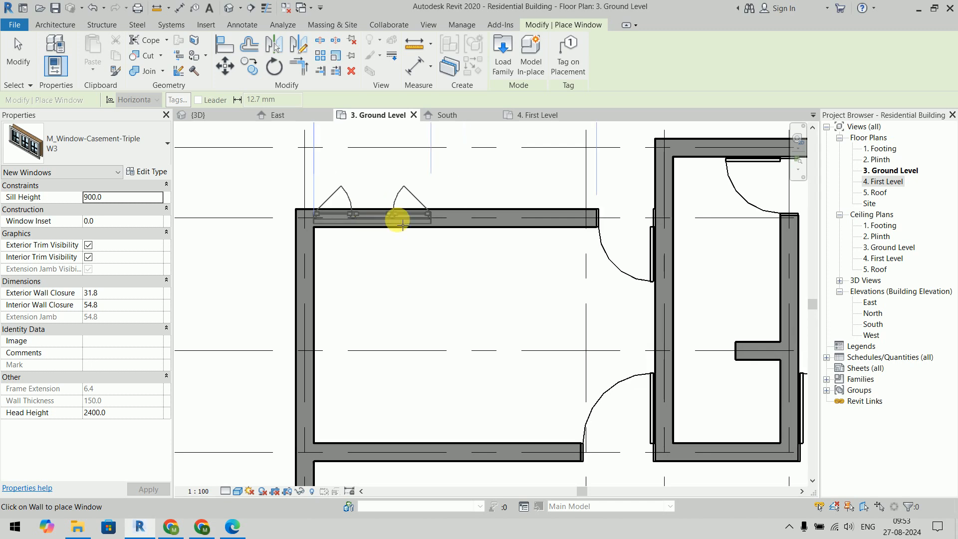
pyautogui.scroll(-5, 456, 267)
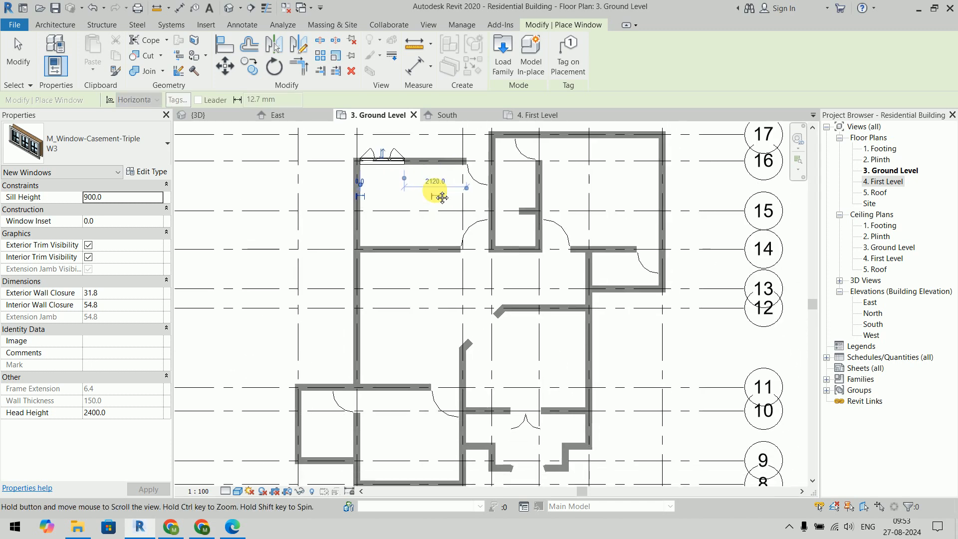
# Check the workbook plan and place a W3 window in the dining room's west wall, just south of the kitchen wall
pyautogui.hotkey('alt', 'Tab')
pyautogui.hotkey('alt', 'Tab')
pyautogui.scroll(4, 358, 279)
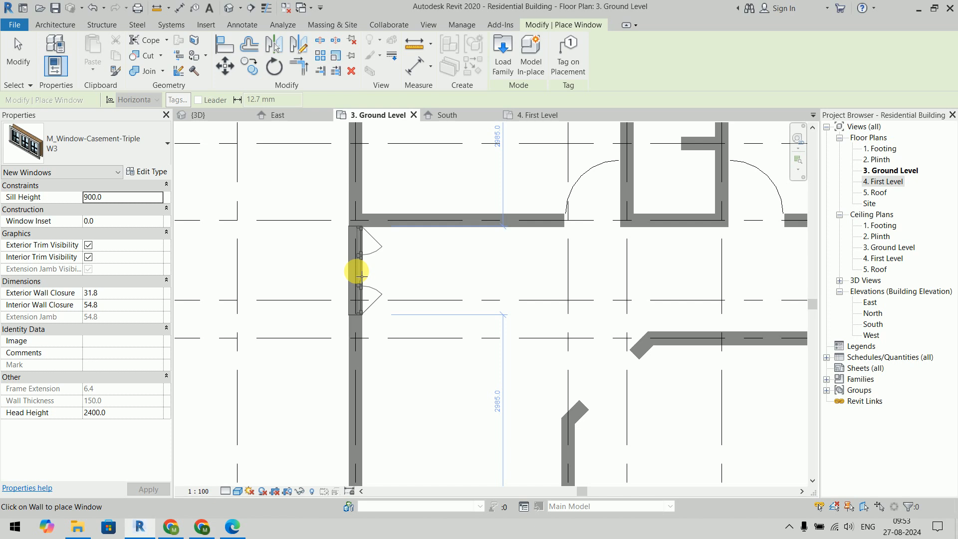
pyautogui.click(356, 279)
pyautogui.scroll(-5, 428, 272)
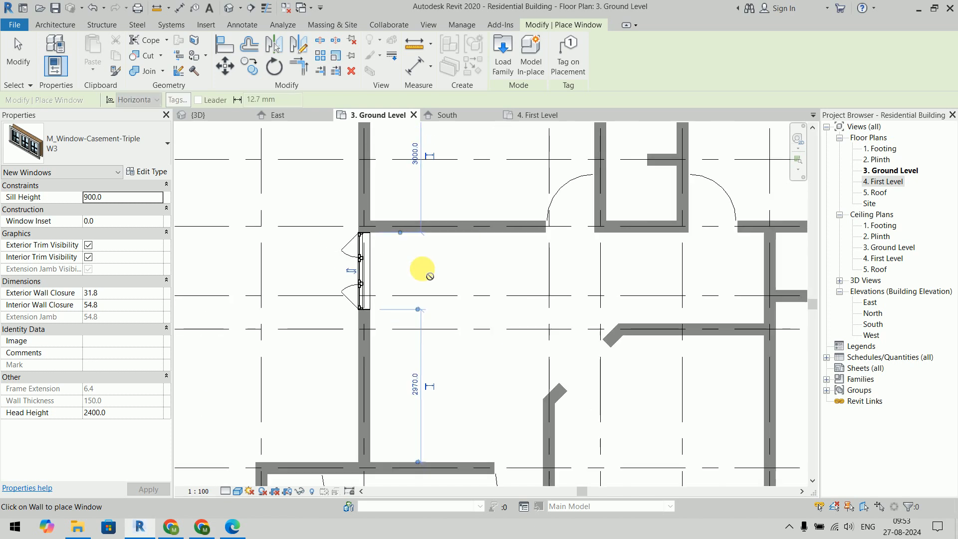
# Place W3 windows centred in the master bedroom's north wall on grid 17 and in its east wall
pyautogui.scroll(4, 461, 229)
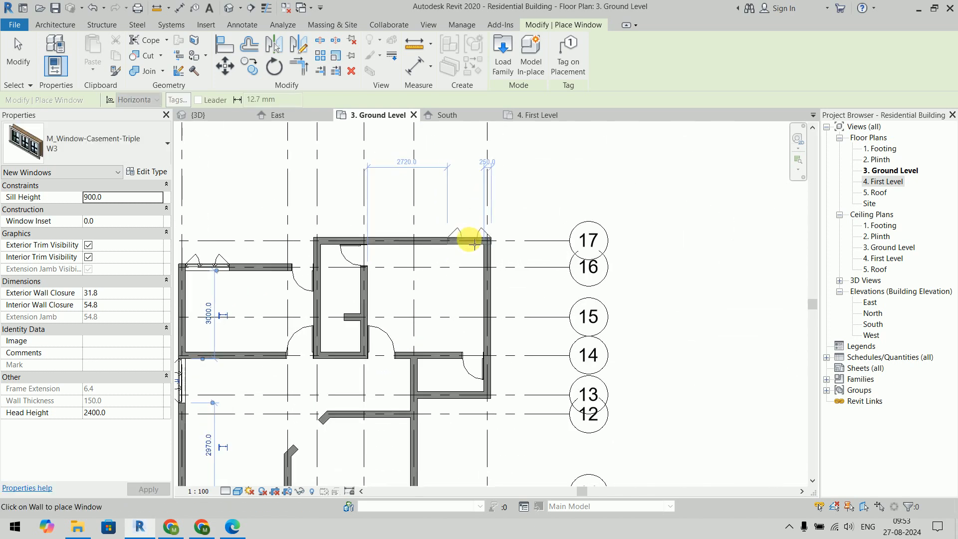
pyautogui.hotkey('alt', 'Tab')
pyautogui.hotkey('alt', 'Tab')
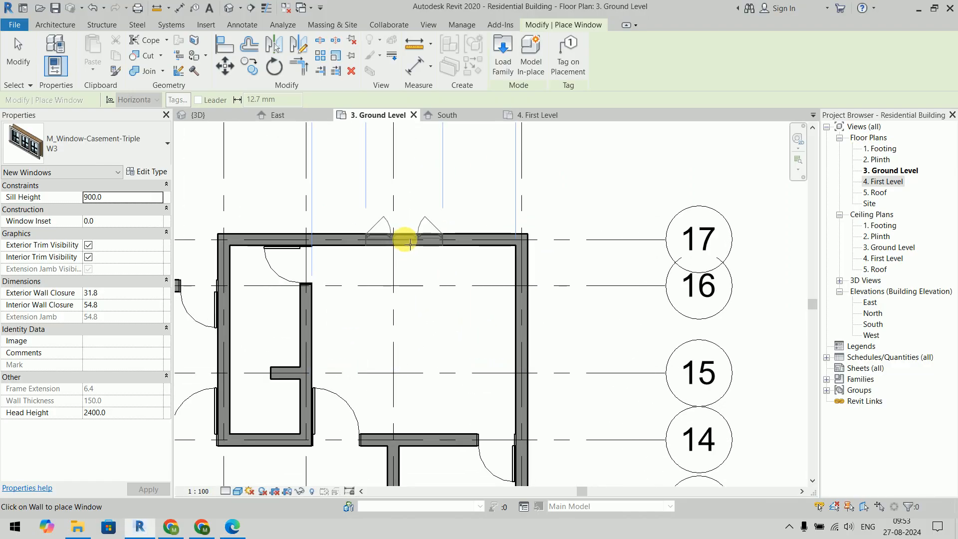
pyautogui.scroll(-2, 401, 238)
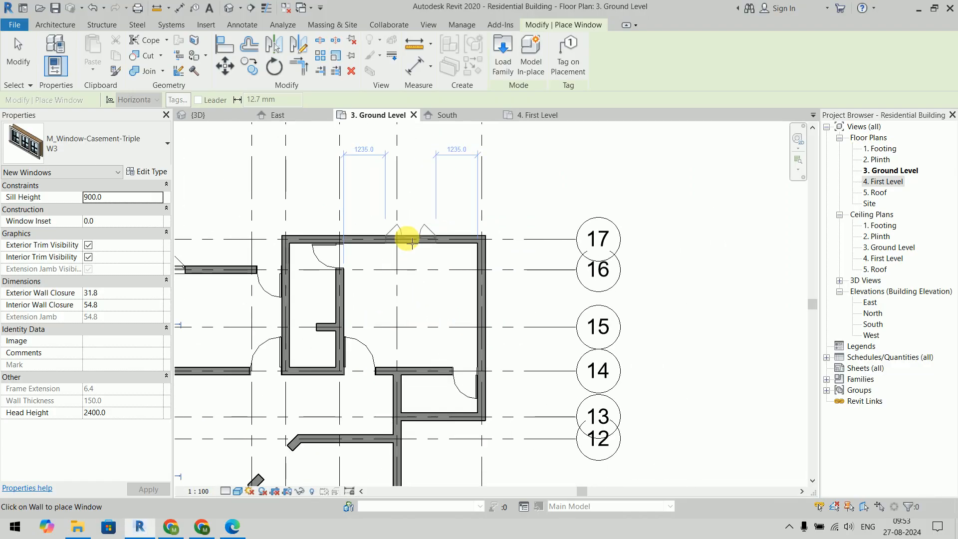
pyautogui.click(406, 239)
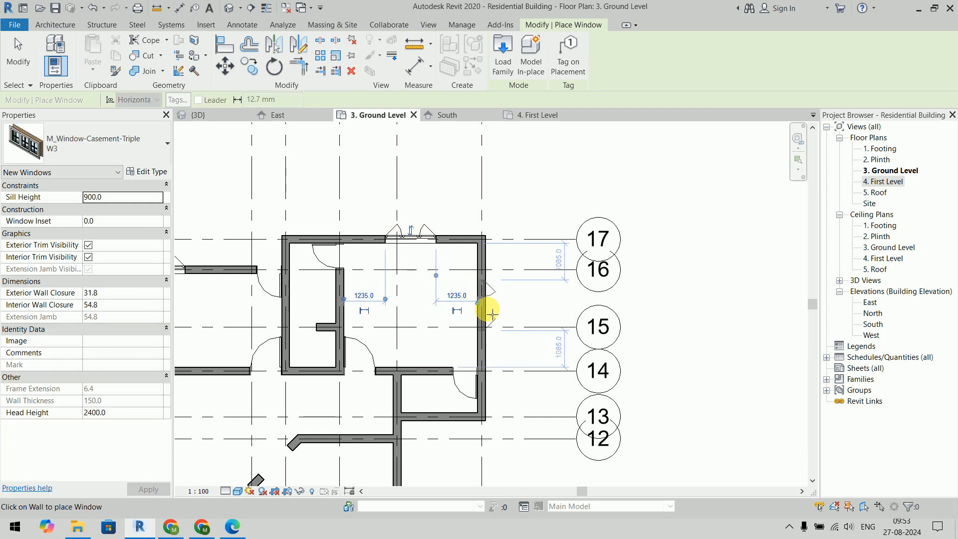
# Tick the living room and bedroom W3 windows on the workbook plan, and place a W3 window centred in the living room's east wall
pyautogui.hotkey('alt', 'Tab')
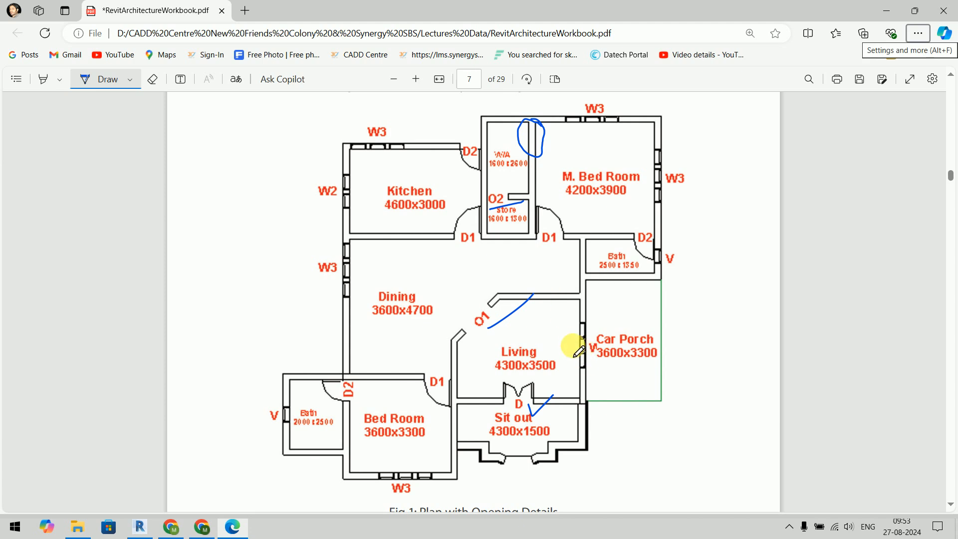
pyautogui.moveTo(572, 344); pyautogui.dragTo(589, 339)
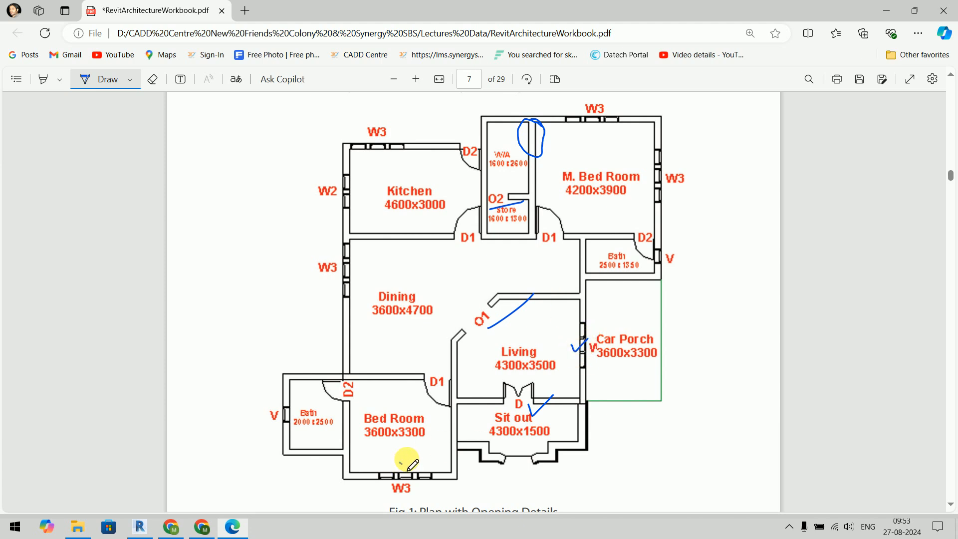
pyautogui.hotkey('alt', 'Tab')
pyautogui.moveTo(516, 398); pyautogui.dragTo(517, 281, button='middle')
pyautogui.scroll(5, 476, 282)
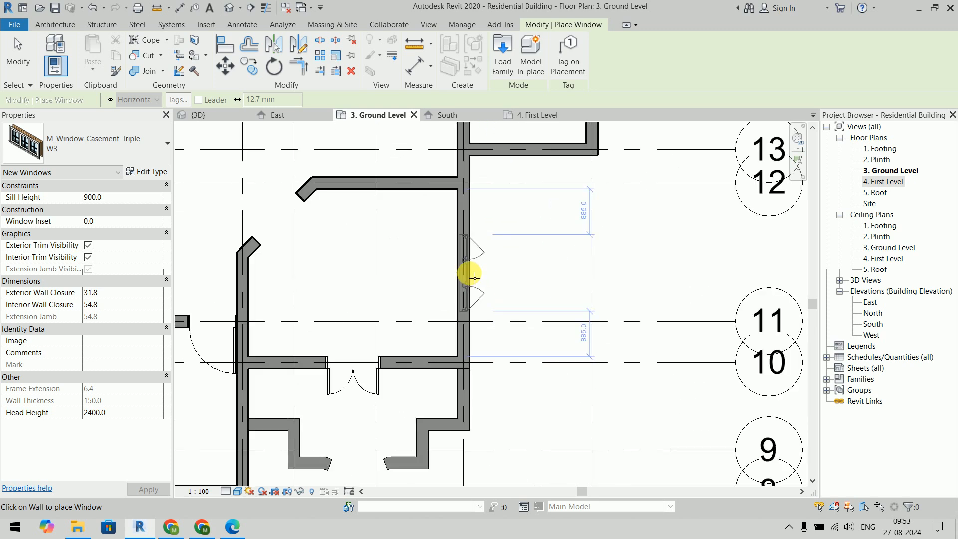
pyautogui.click(475, 278)
# Place a W3 window centred in the bedroom's south wall between grids 2 and 3
pyautogui.moveTo(466, 317); pyautogui.dragTo(797, 276, button='middle')
pyautogui.moveTo(500, 399); pyautogui.dragTo(486, 211, button='middle')
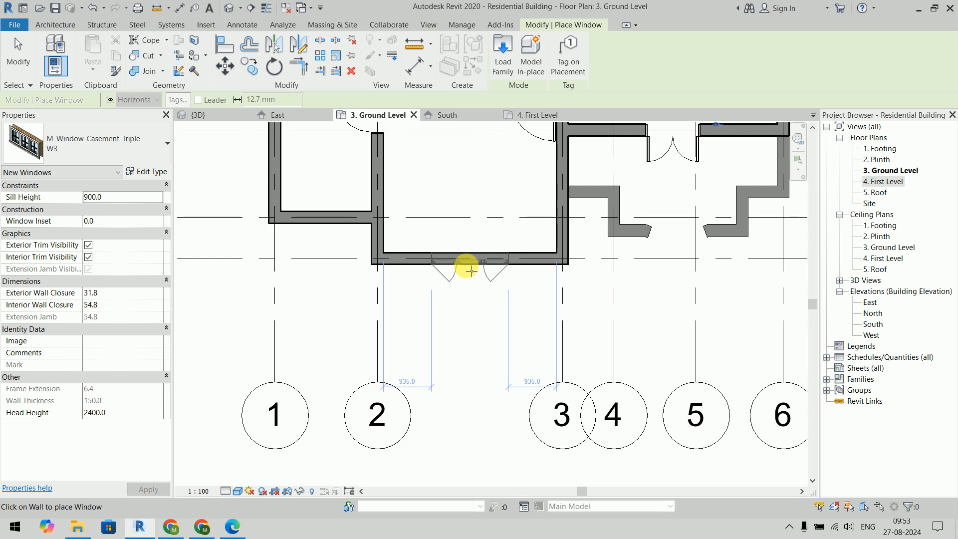
pyautogui.click(467, 266)
pyautogui.scroll(-5, 524, 254)
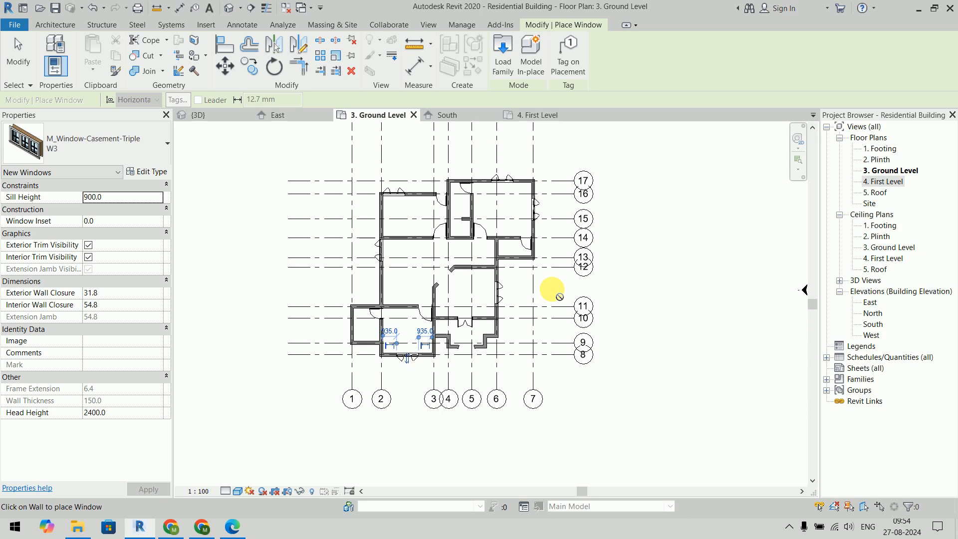
pyautogui.scroll(5, 405, 340)
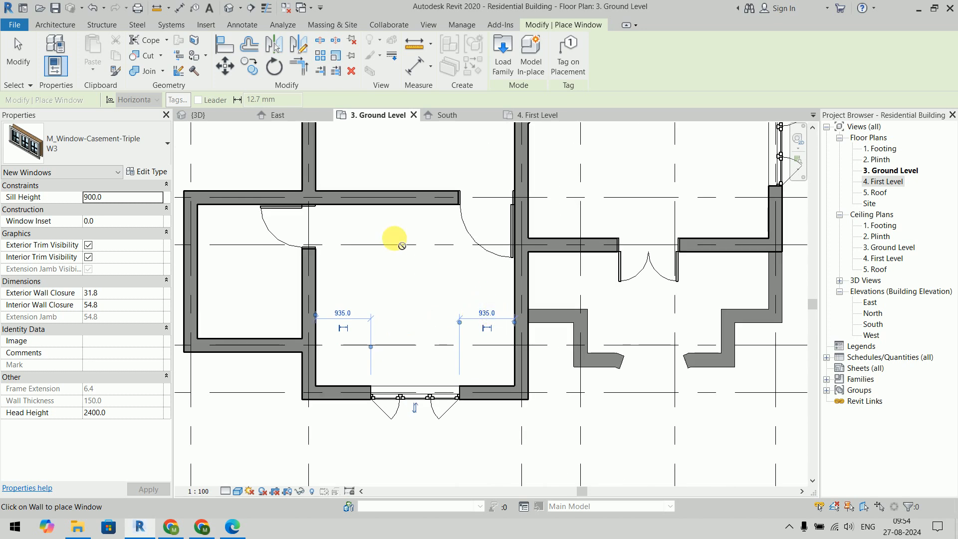
pyautogui.scroll(-5, 399, 262)
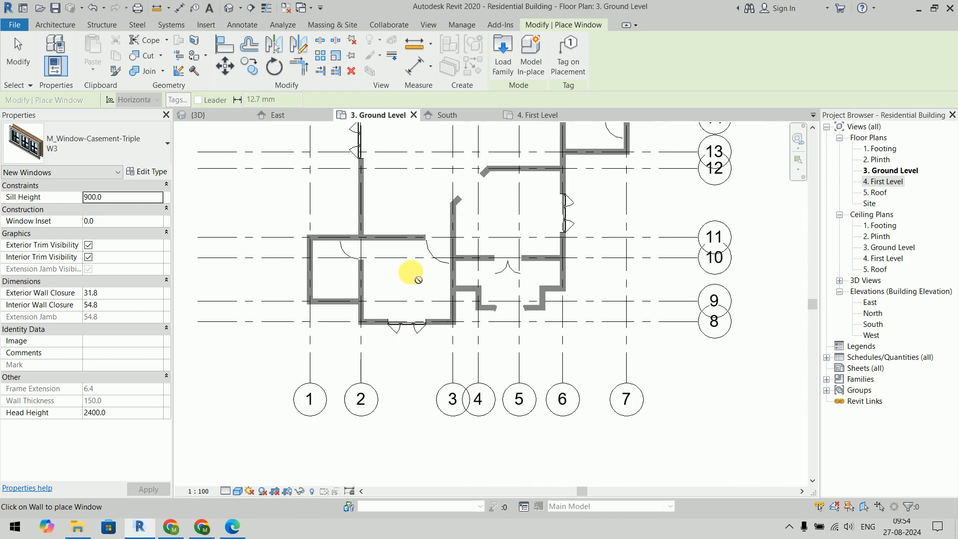
pyautogui.scroll(-3, 414, 270)
pyautogui.scroll(2, 388, 287)
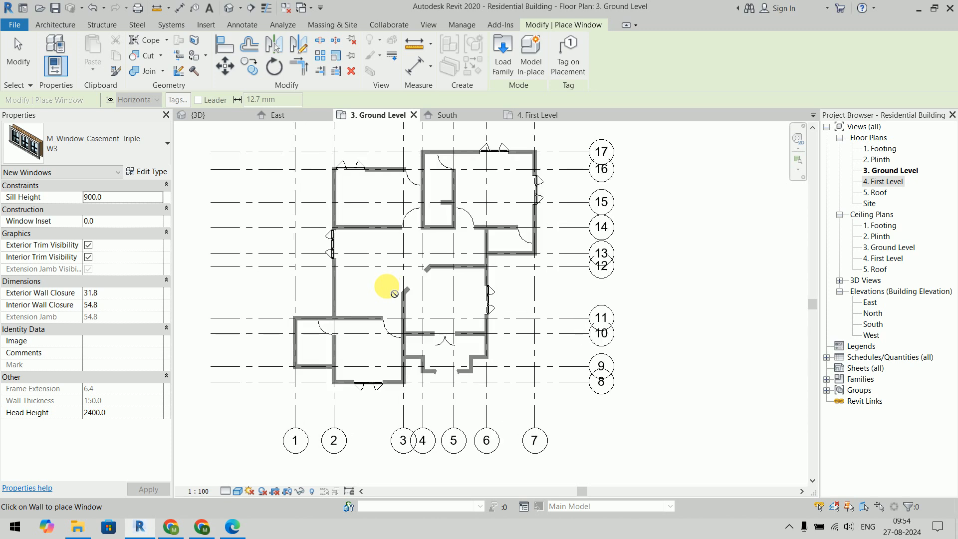
pyautogui.scroll(2, 371, 287)
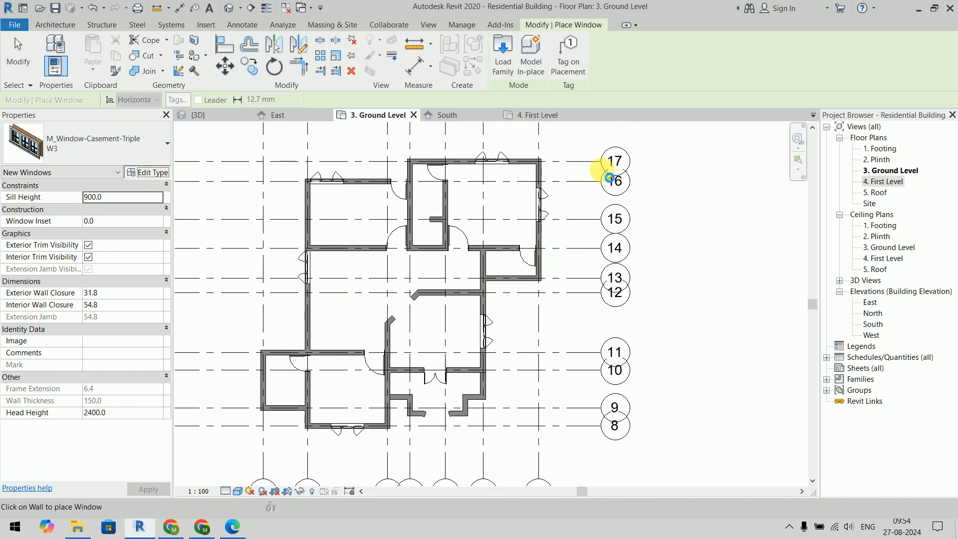
# Duplicate the W3 triple casement window type under the name W2
pyautogui.click(147, 171)
pyautogui.click(661, 82)
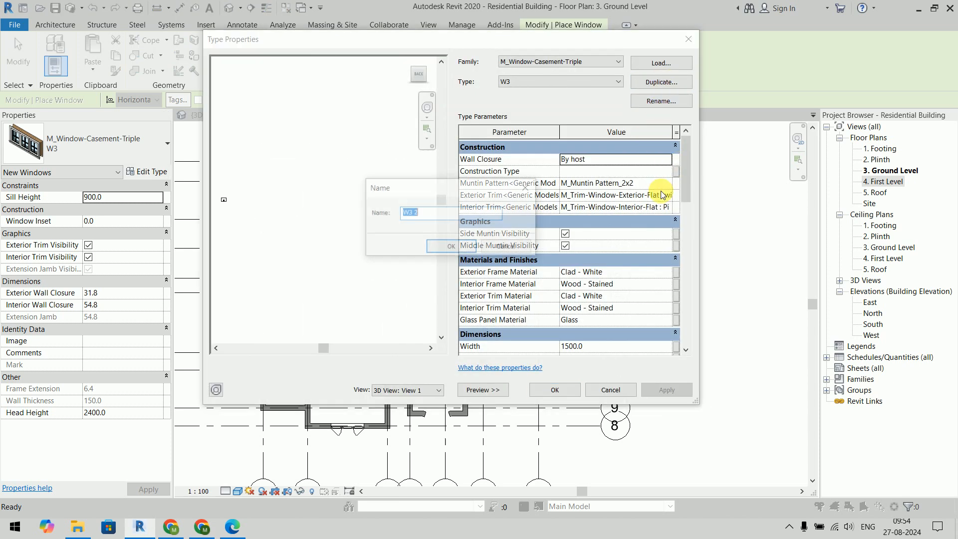
pyautogui.write('W2')
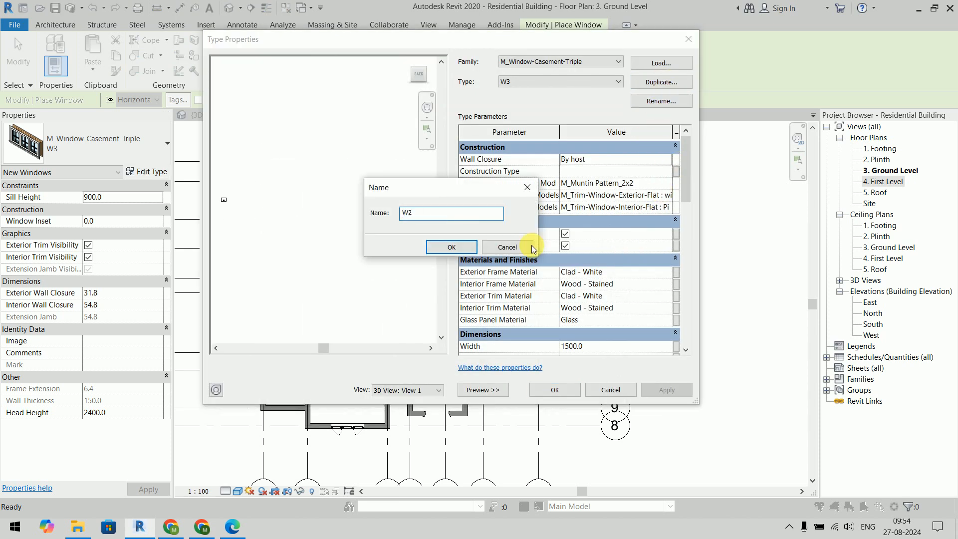
pyautogui.click(453, 247)
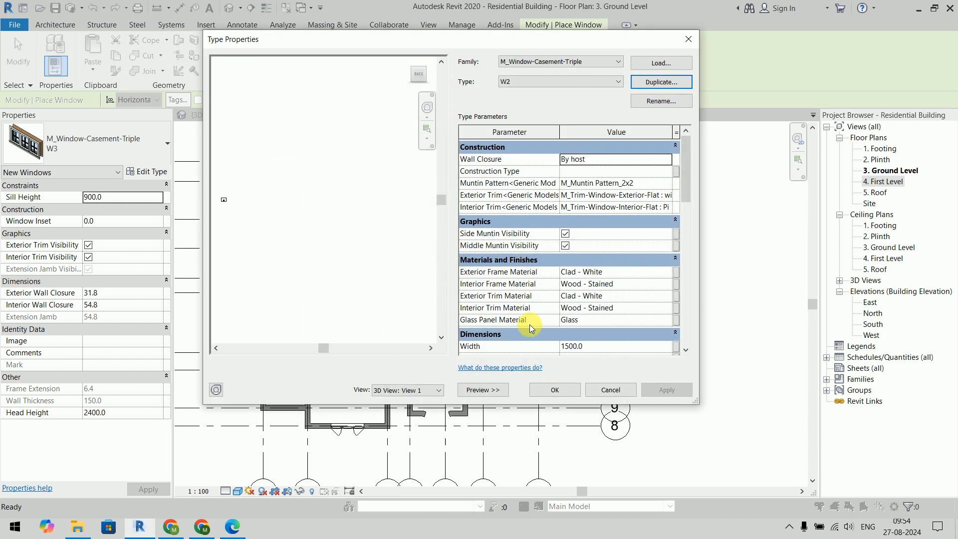
# Check the workbook's joinery table for the W2 size and set the W2 window type's width to 1000 mm
pyautogui.hotkey('alt', 'Tab')
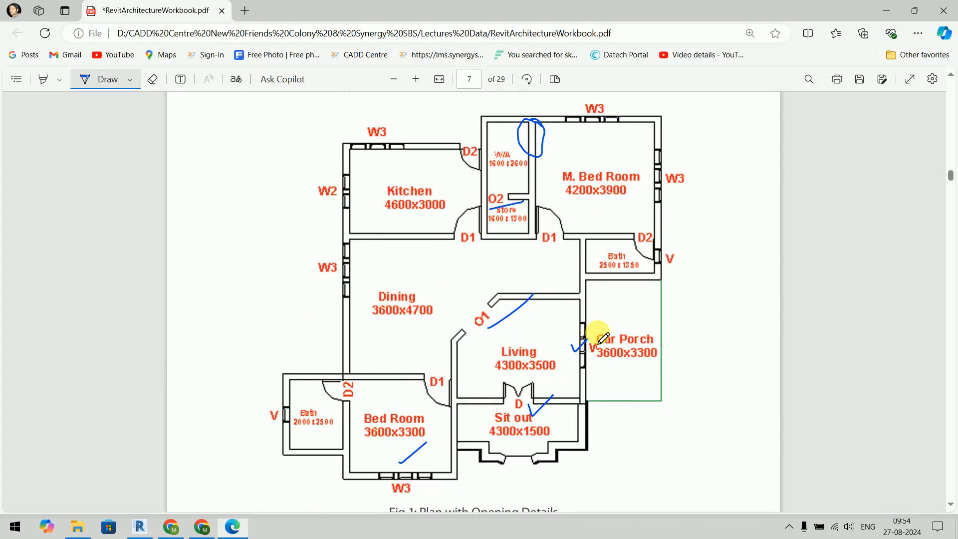
pyautogui.scroll(-15, 603, 338)
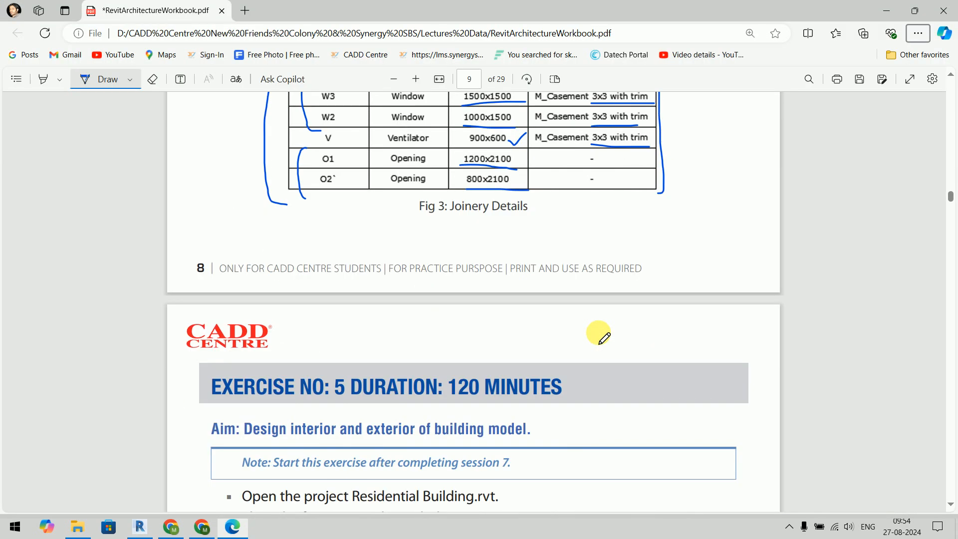
pyautogui.hotkey('alt', 'Tab')
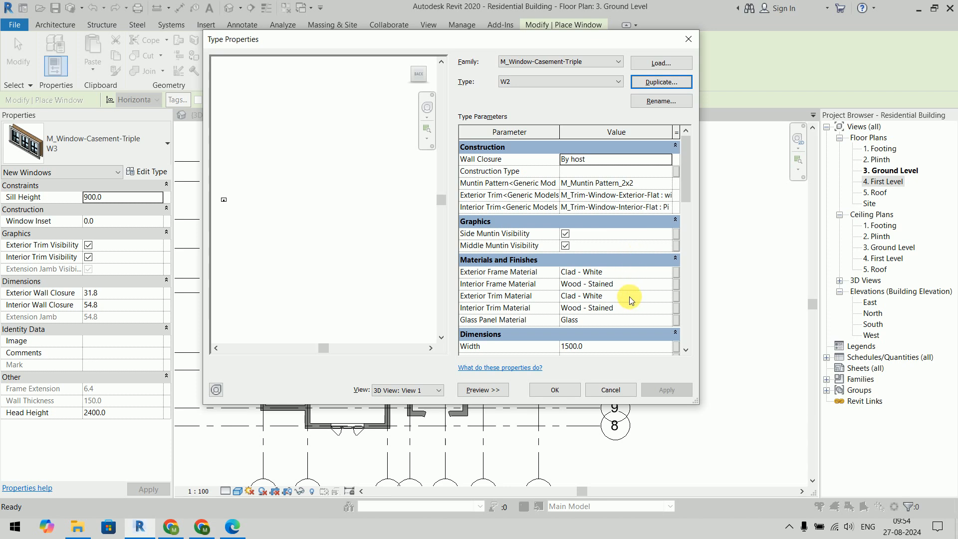
pyautogui.scroll(-3, 629, 300)
pyautogui.click(612, 257)
pyautogui.write('1')
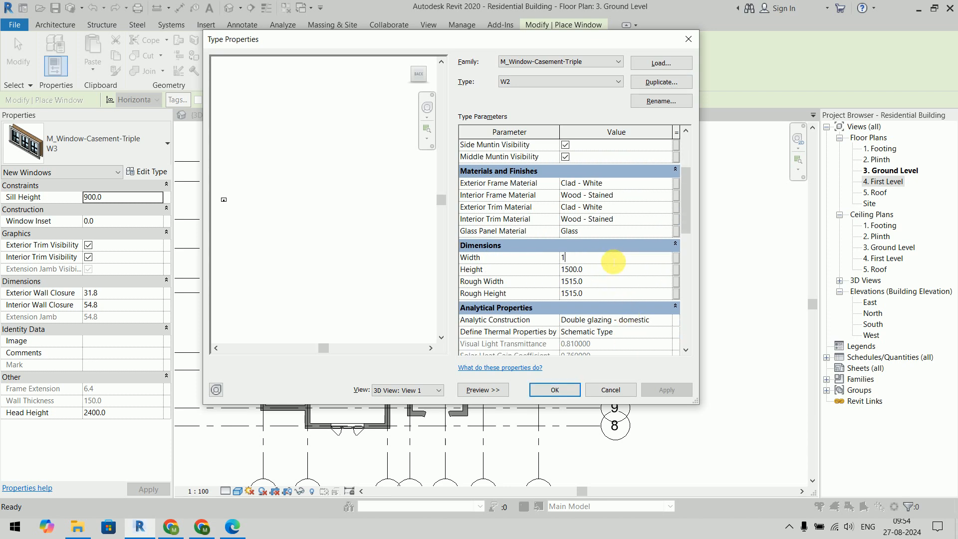
pyautogui.write('000')
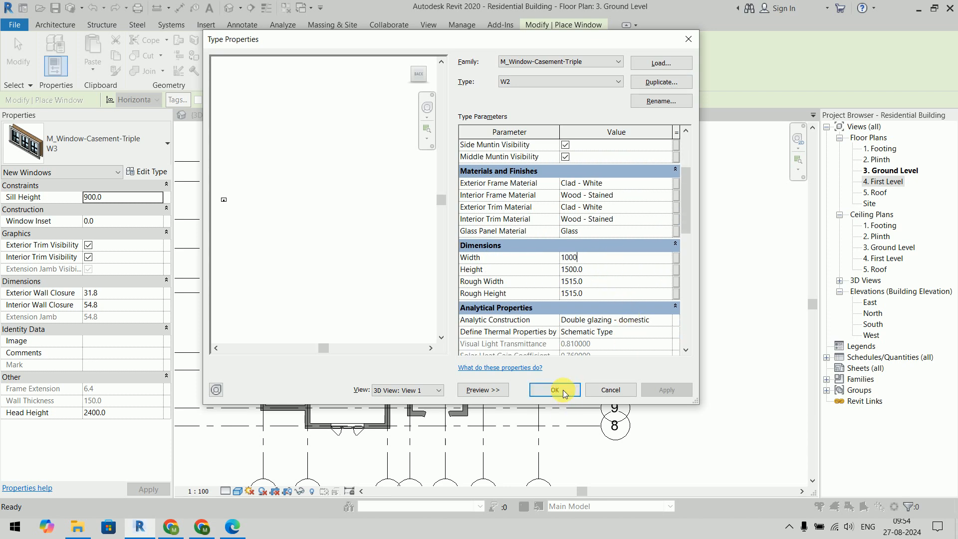
pyautogui.click(554, 390)
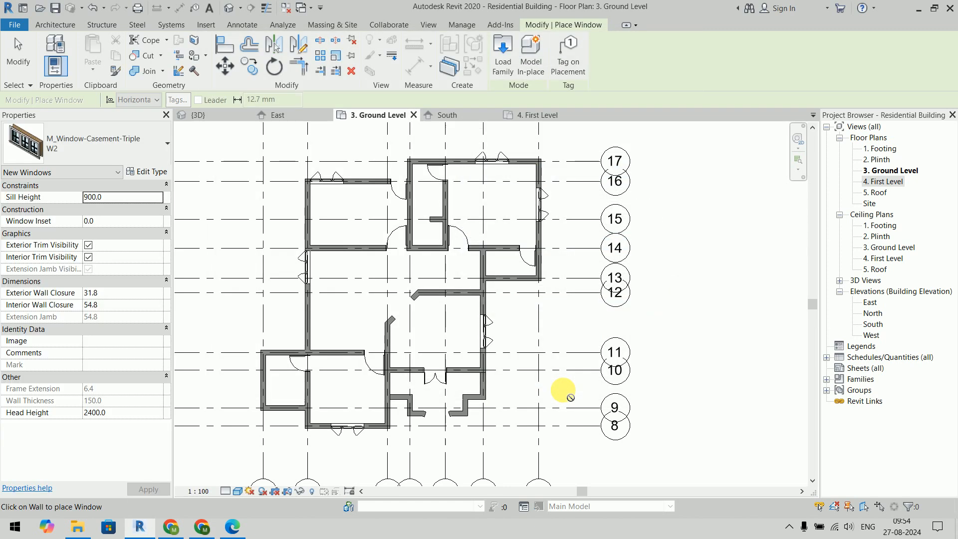
# Check the W2 position on the workbook plan and place a W2 window centred in the kitchen's west wall, opening outward
pyautogui.scroll(2, 305, 204)
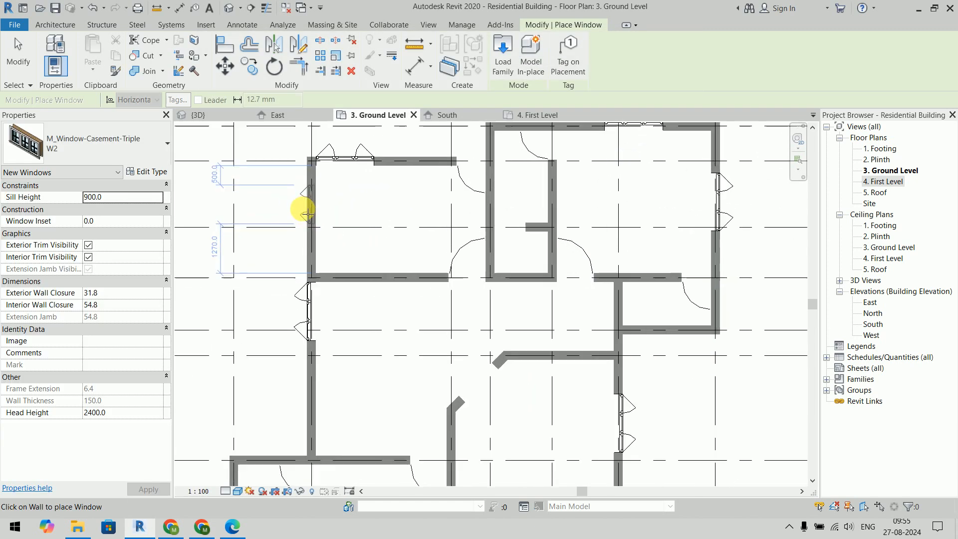
pyautogui.scroll(-2, 306, 212)
pyautogui.hotkey('alt', 'Tab')
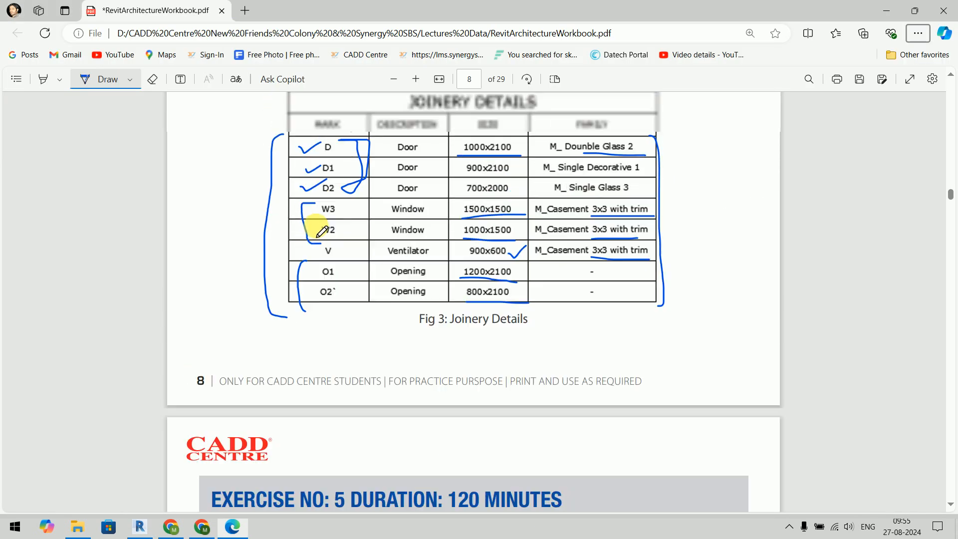
pyautogui.scroll(20, 321, 231)
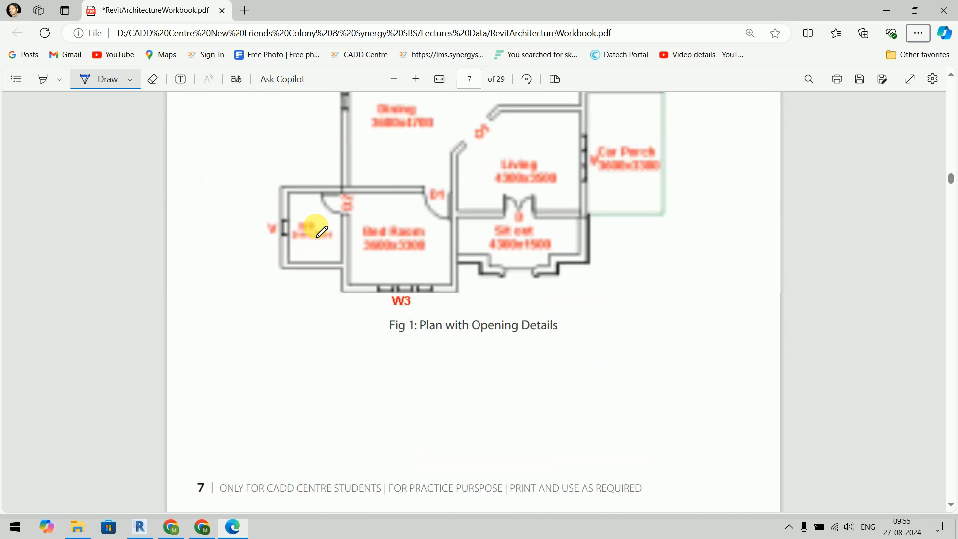
pyautogui.scroll(4, 321, 230)
pyautogui.hotkey('alt', 'Tab')
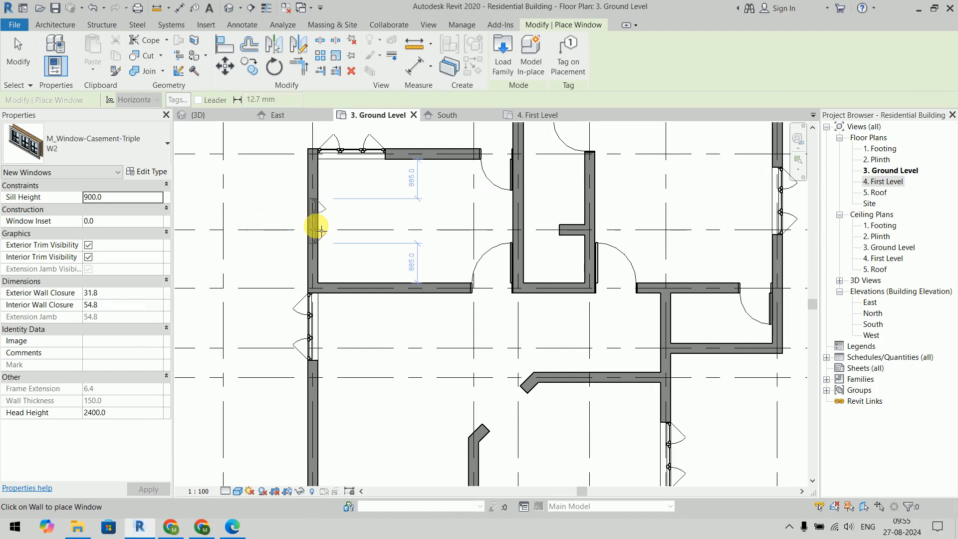
pyautogui.scroll(3, 314, 225)
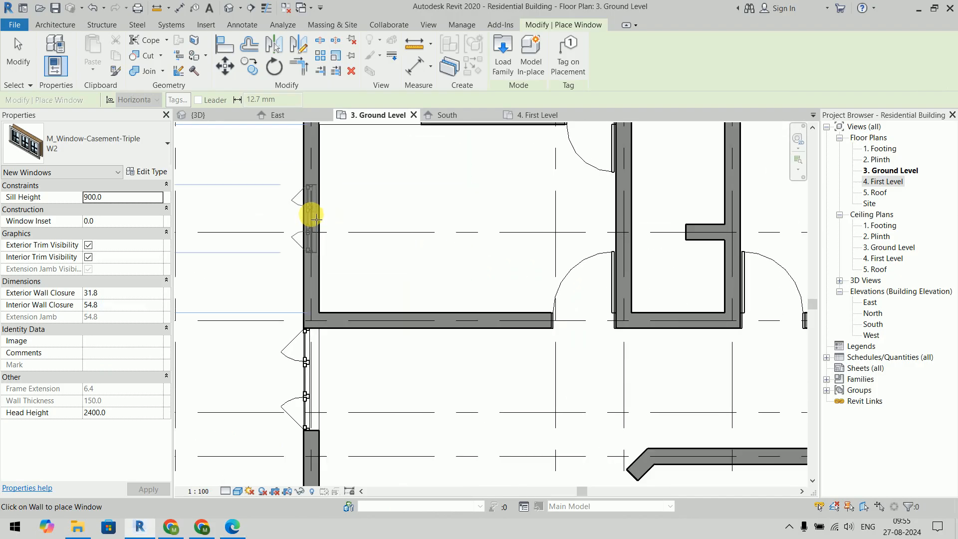
pyautogui.scroll(-2, 305, 212)
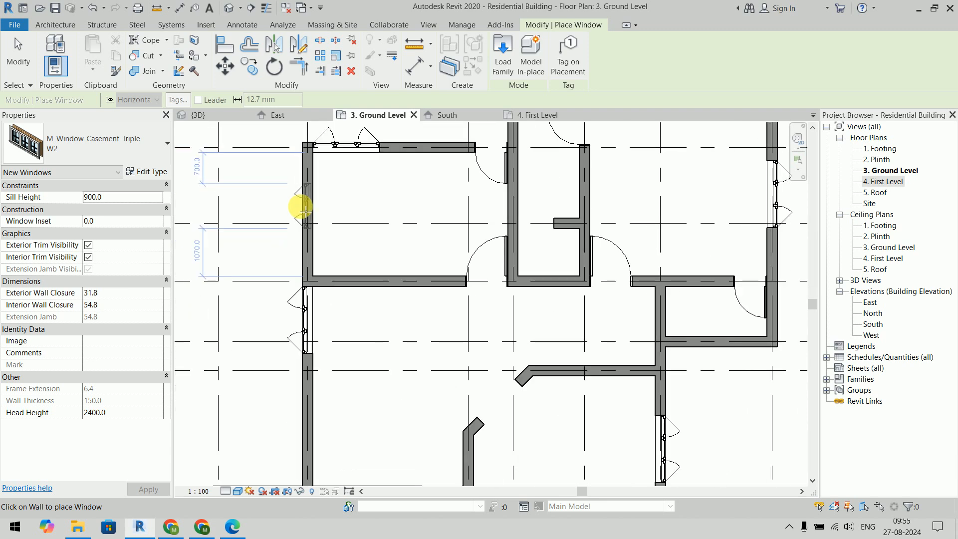
pyautogui.click(302, 210)
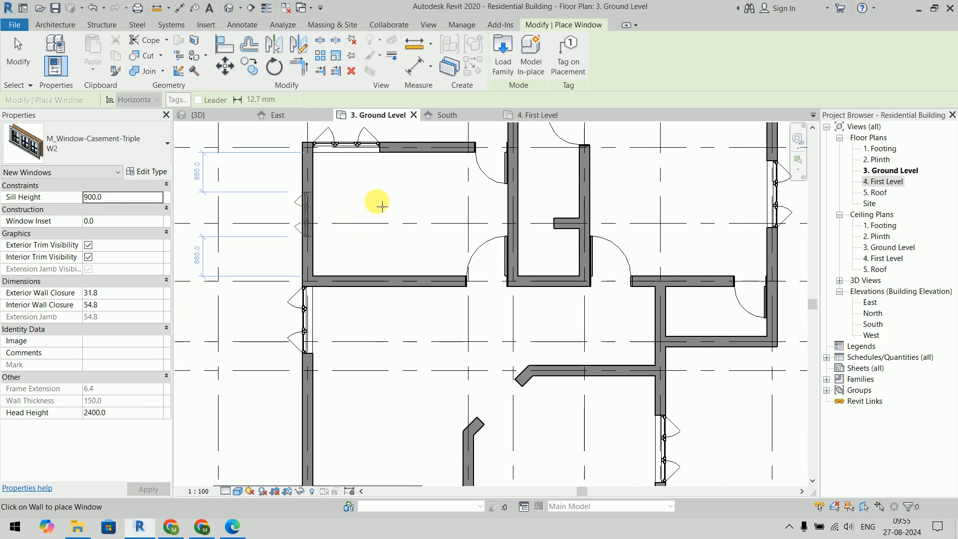
pyautogui.moveTo(379, 205); pyautogui.dragTo(404, 238, button='middle')
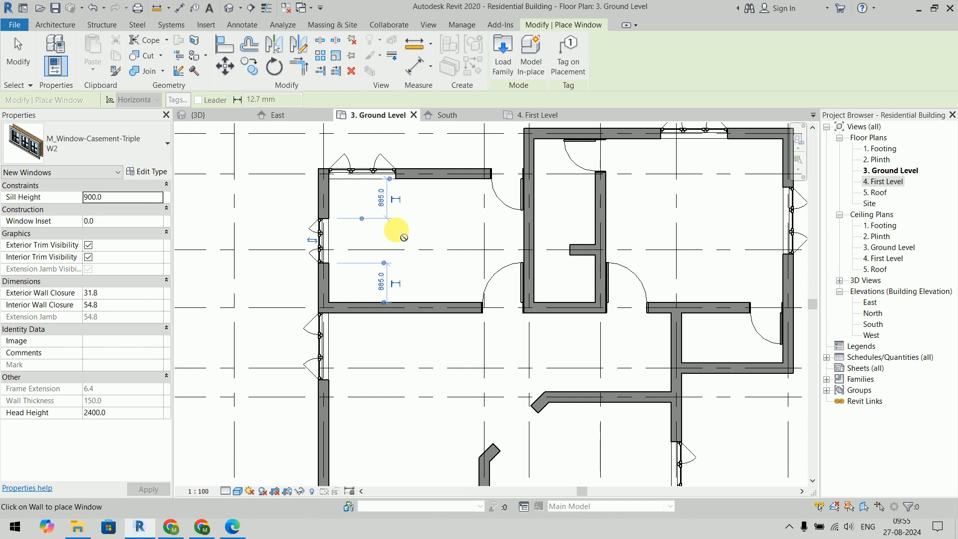
pyautogui.press('Escape')
pyautogui.press('Escape')
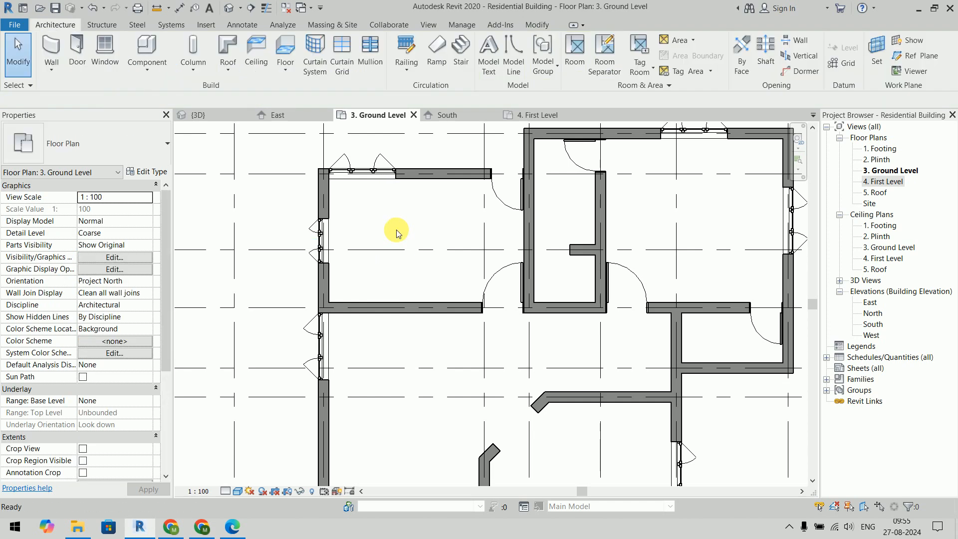
# Review the workbook's joinery table and First Floor plan, and tick the window in the 3600x3300 room's west wall
pyautogui.click(233, 534)
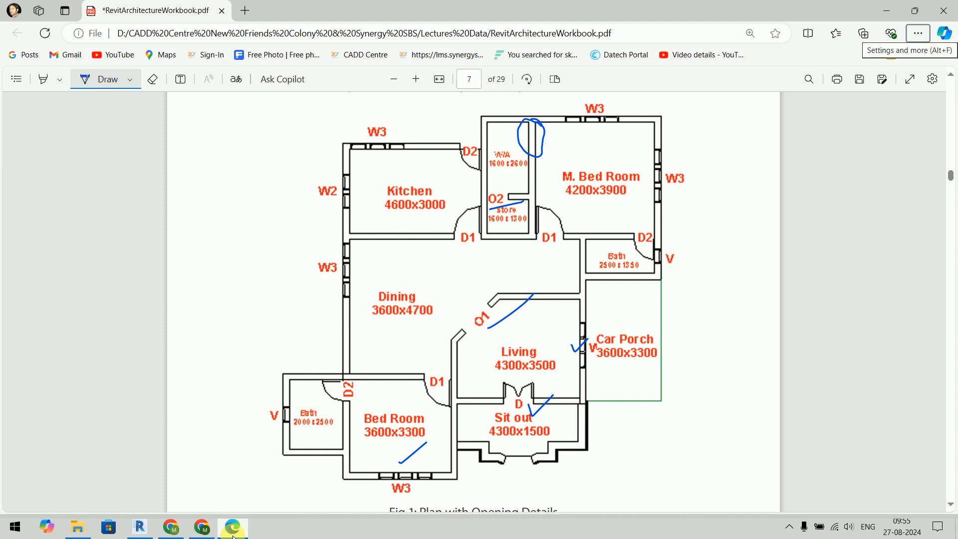
pyautogui.scroll(-20, 564, 262)
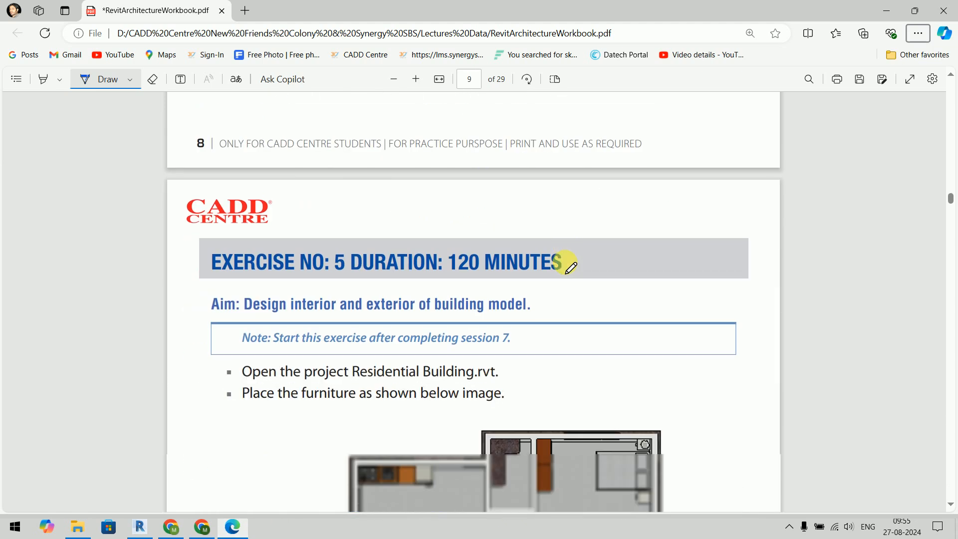
pyautogui.scroll(-6, 569, 265)
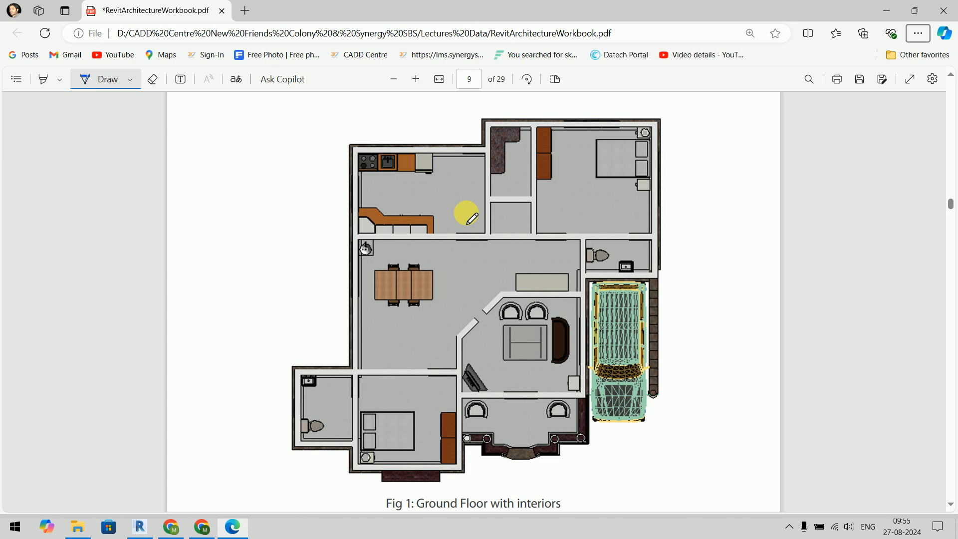
pyautogui.scroll(15, 472, 218)
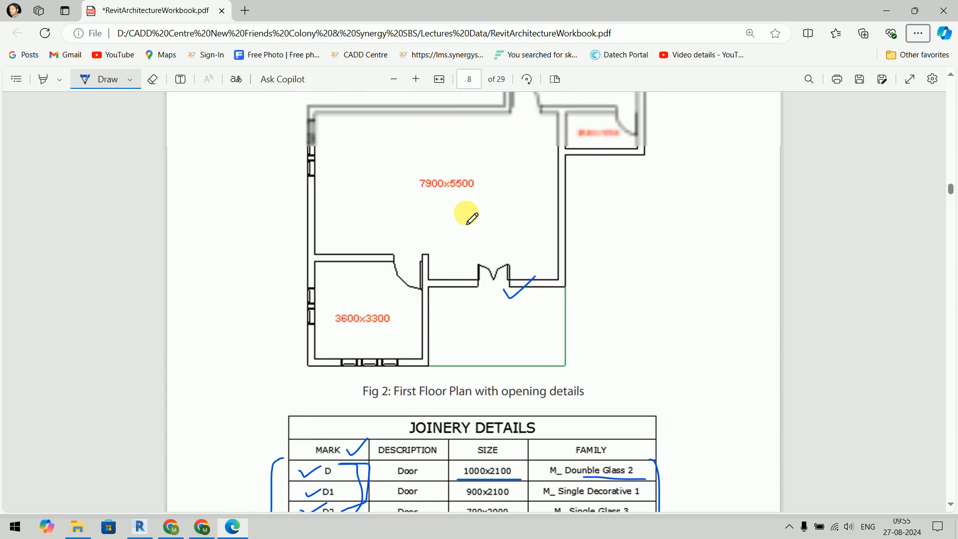
pyautogui.scroll(-4, 471, 218)
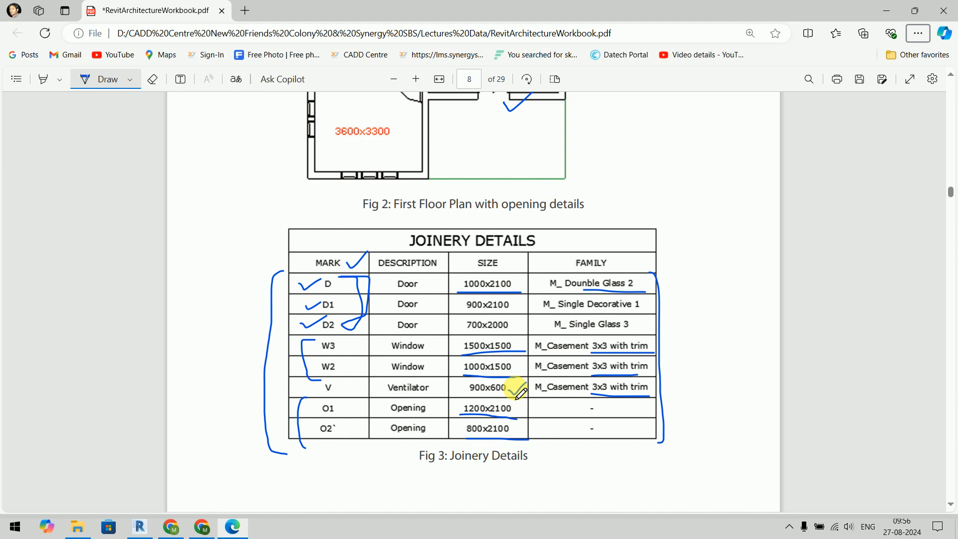
pyautogui.scroll(10, 519, 392)
pyautogui.scroll(-5, 562, 391)
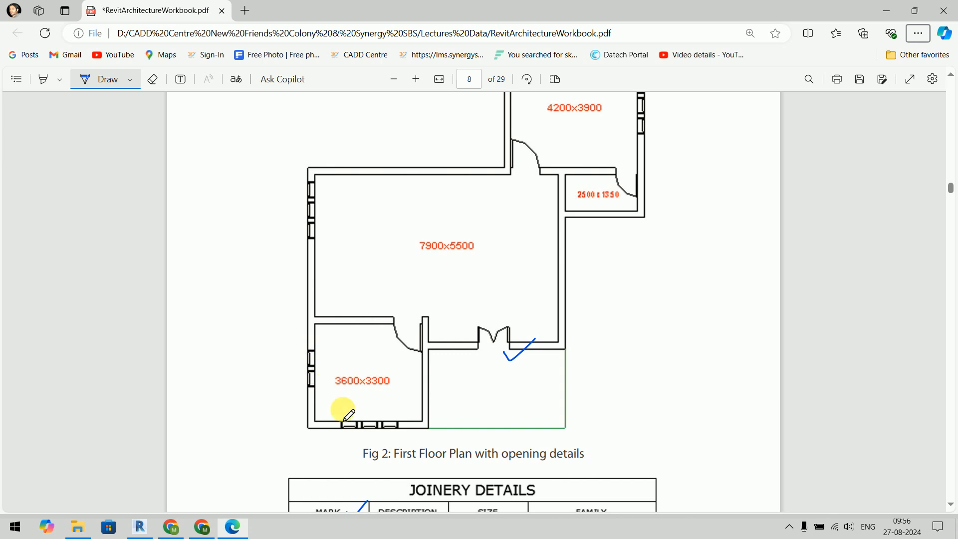
pyautogui.moveTo(279, 377); pyautogui.dragTo(308, 364)
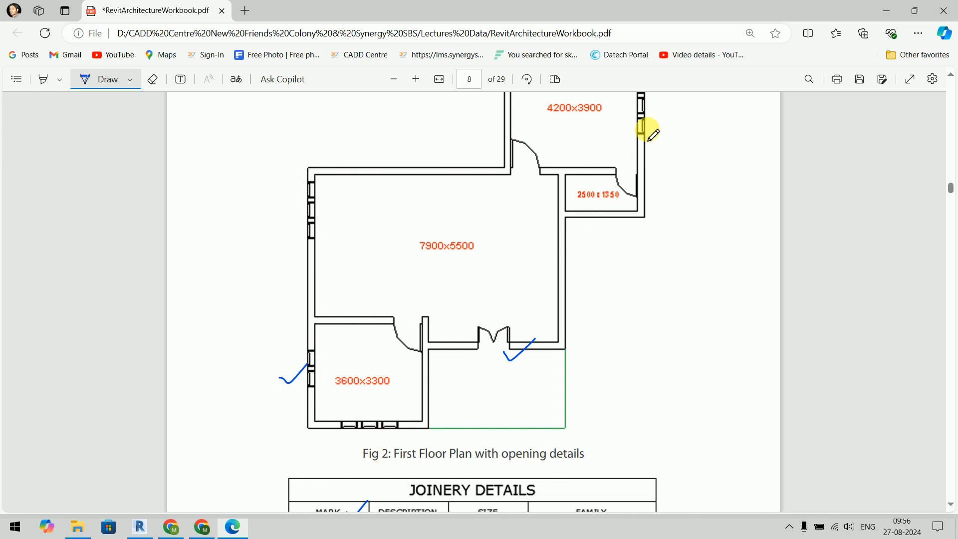
pyautogui.scroll(2, 653, 170)
# Open the First Level floor plan and place a W2 window centred in the southwest room's west wall, opening outward
pyautogui.hotkey('alt', 'Tab')
pyautogui.scroll(-2, 630, 269)
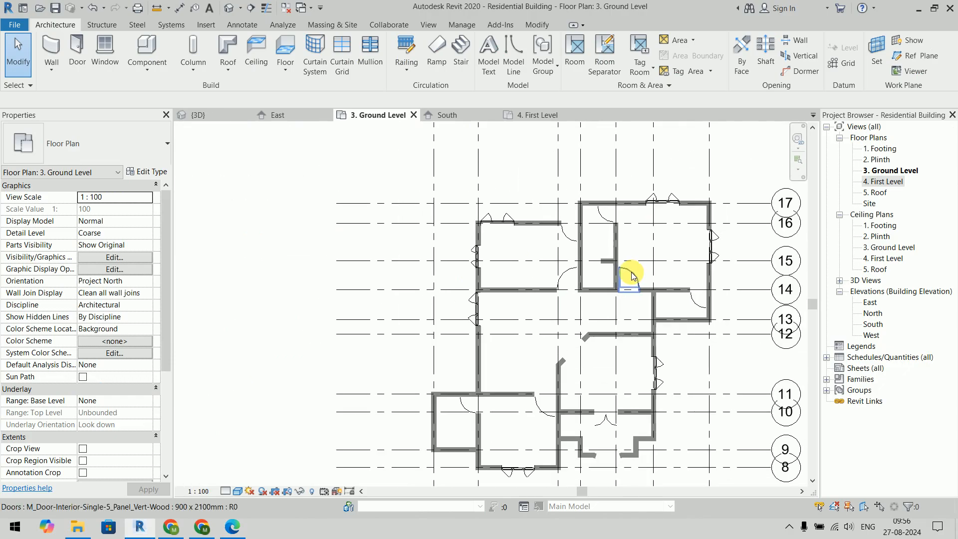
pyautogui.moveTo(645, 255); pyautogui.dragTo(532, 183, button='middle')
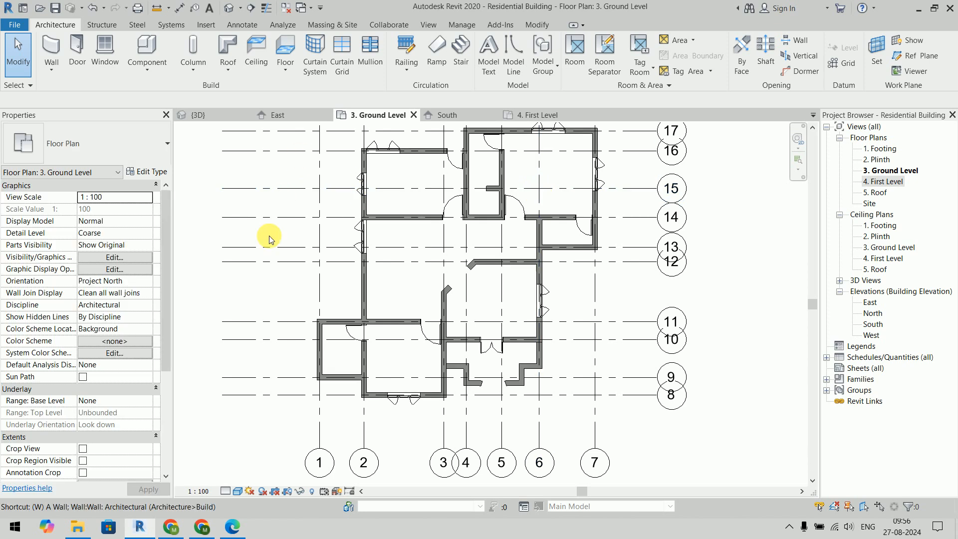
pyautogui.press('n')
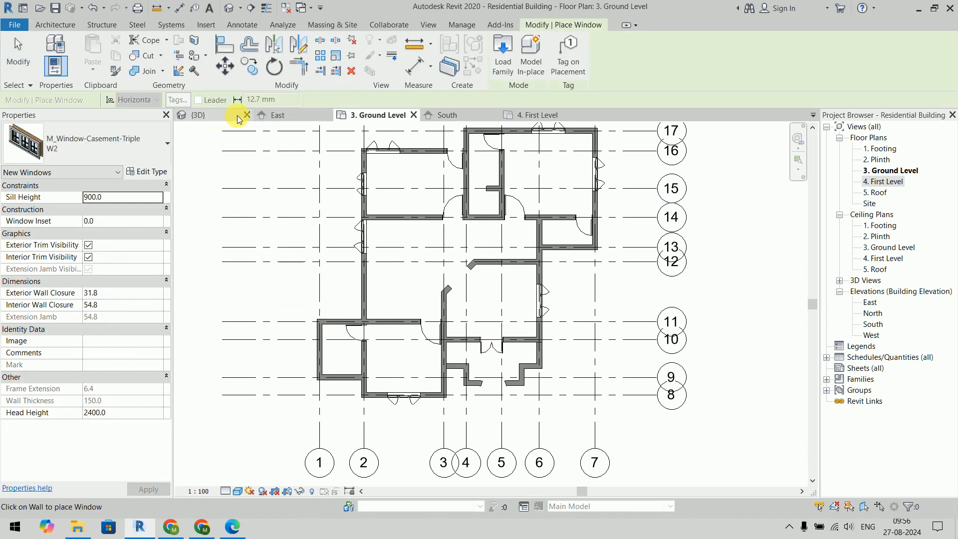
pyautogui.click(541, 117)
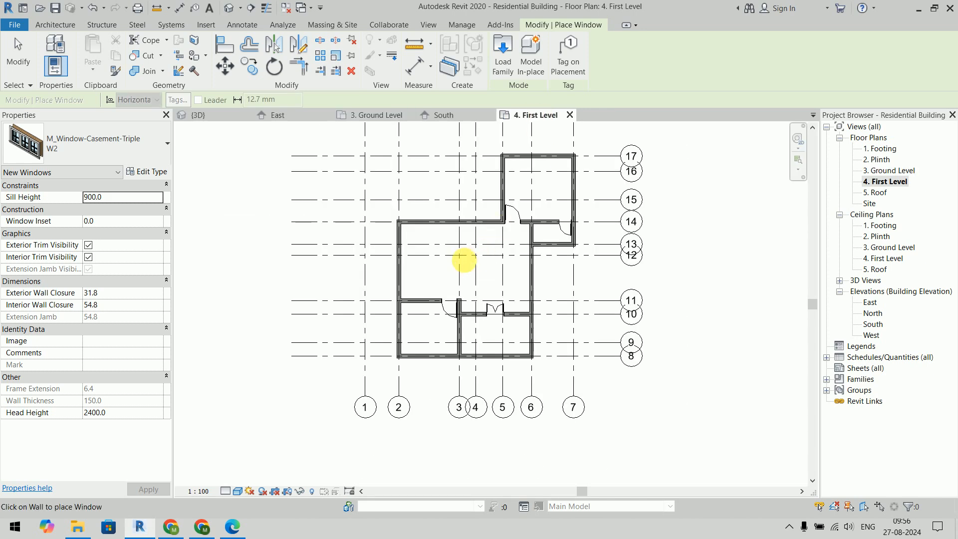
pyautogui.hotkey('alt', 'Tab')
pyautogui.hotkey('alt', 'Tab')
pyautogui.scroll(5, 399, 297)
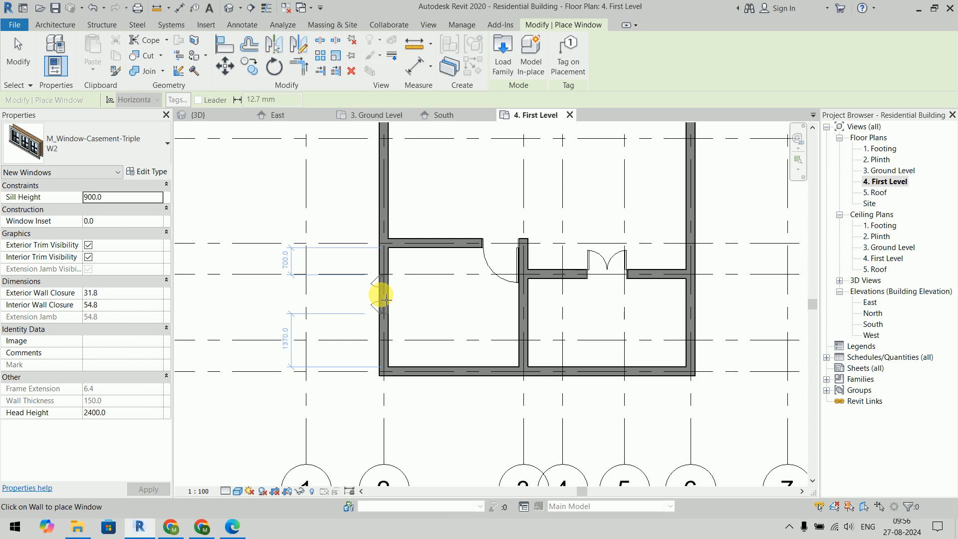
pyautogui.hotkey('alt', 'Tab')
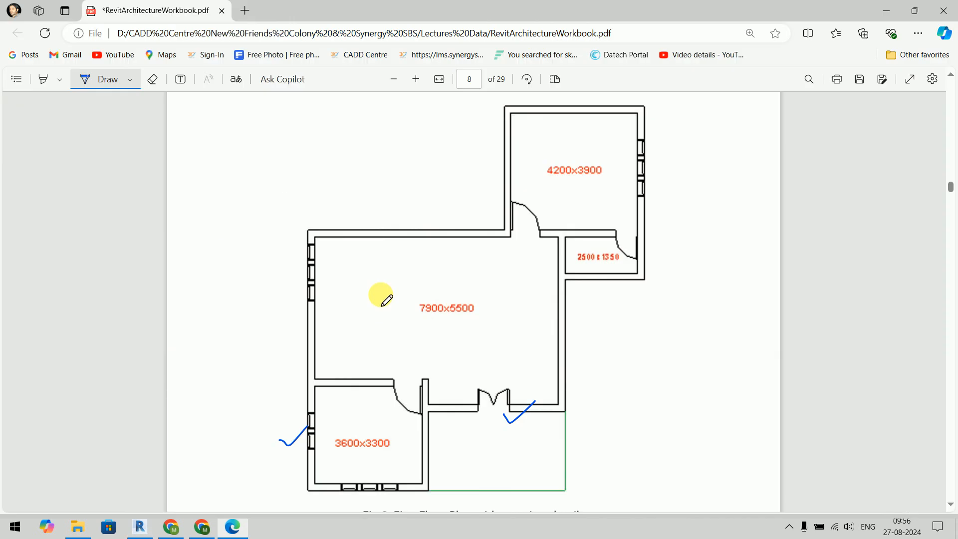
pyautogui.hotkey('alt', 'Tab')
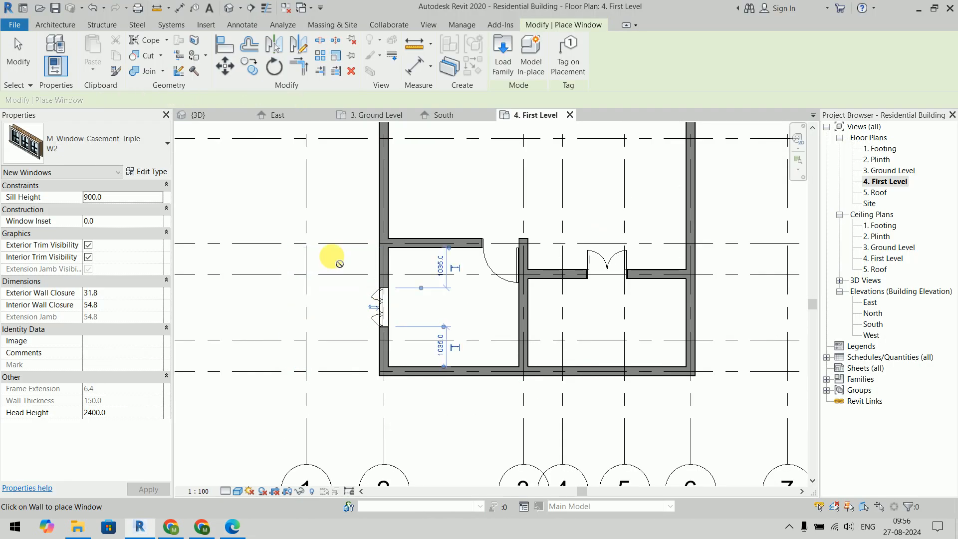
# Place a W3 window centred in the southwest room's south wall between grids 2 and 3, dismissing the save reminder
pyautogui.click(94, 146)
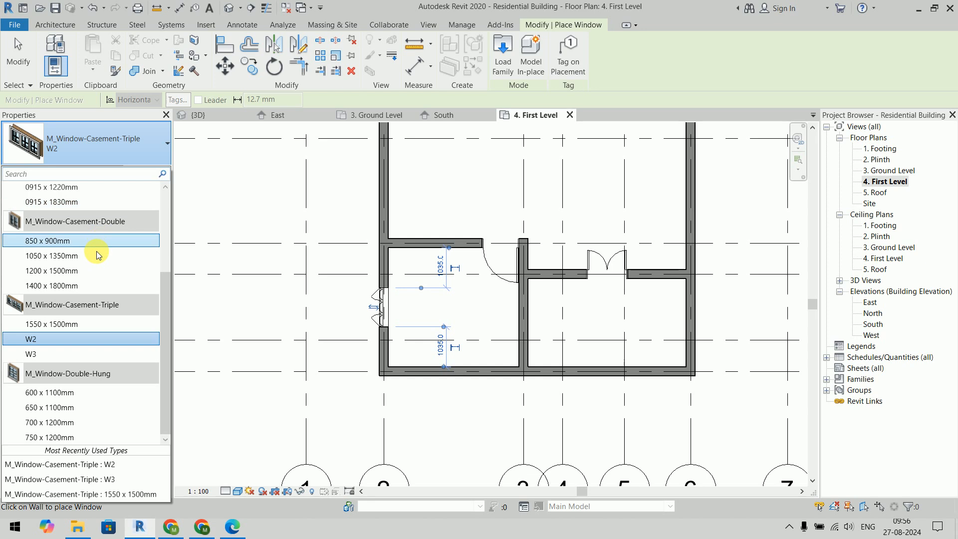
pyautogui.click(81, 354)
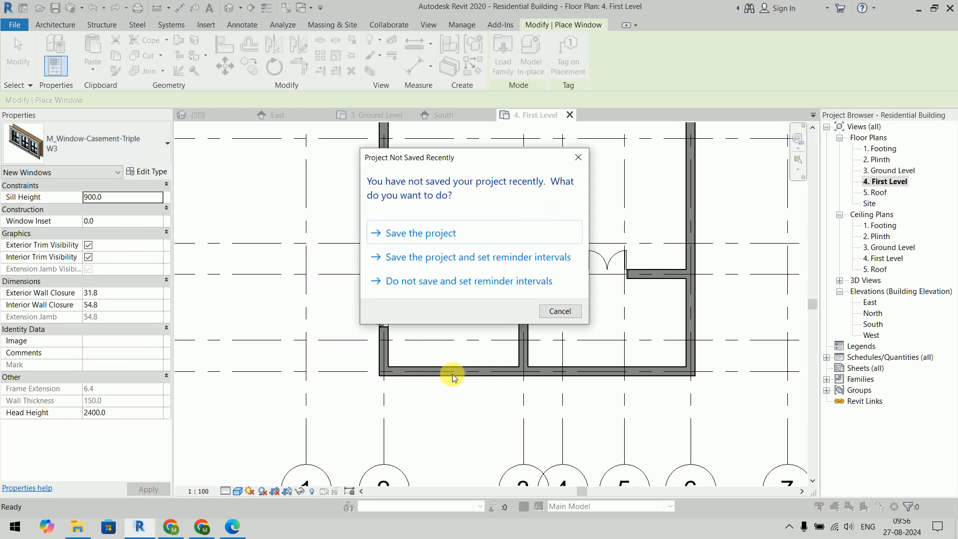
pyautogui.click(560, 311)
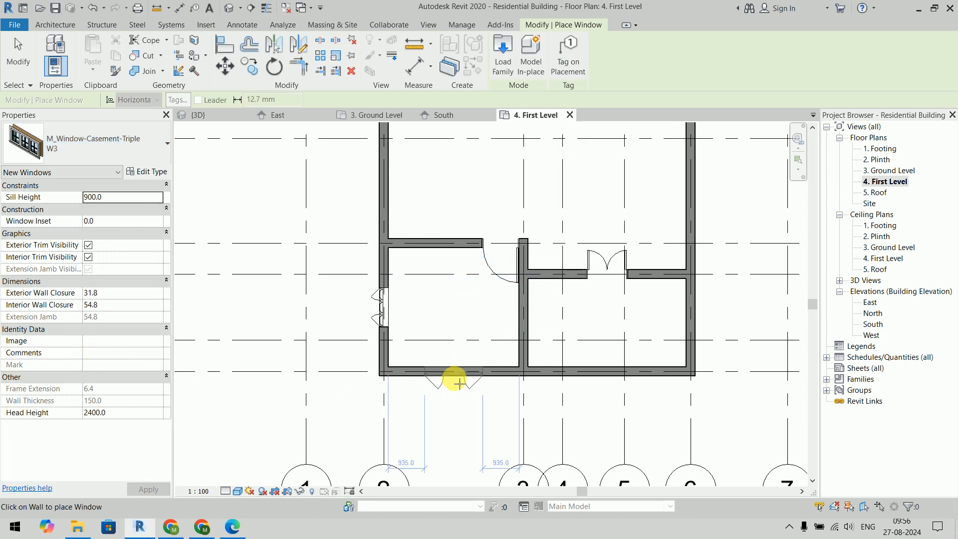
pyautogui.click(459, 384)
# Check the workbook plan and place a W3 window at the north end of the large hall's west wall, opening outward
pyautogui.scroll(-1, 485, 221)
pyautogui.moveTo(485, 221); pyautogui.dragTo(414, 390, button='middle')
pyautogui.hotkey('alt', 'Tab')
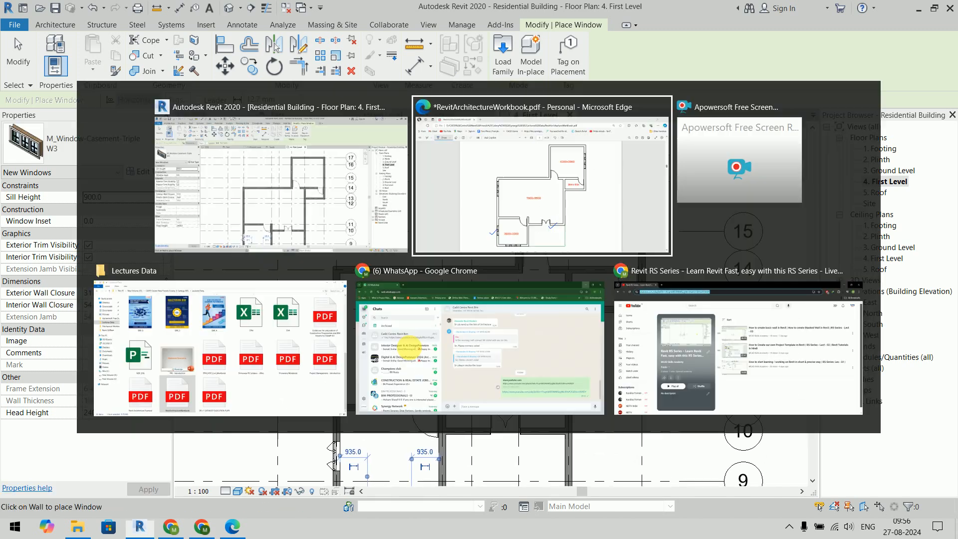
pyautogui.hotkey('alt', 'Tab')
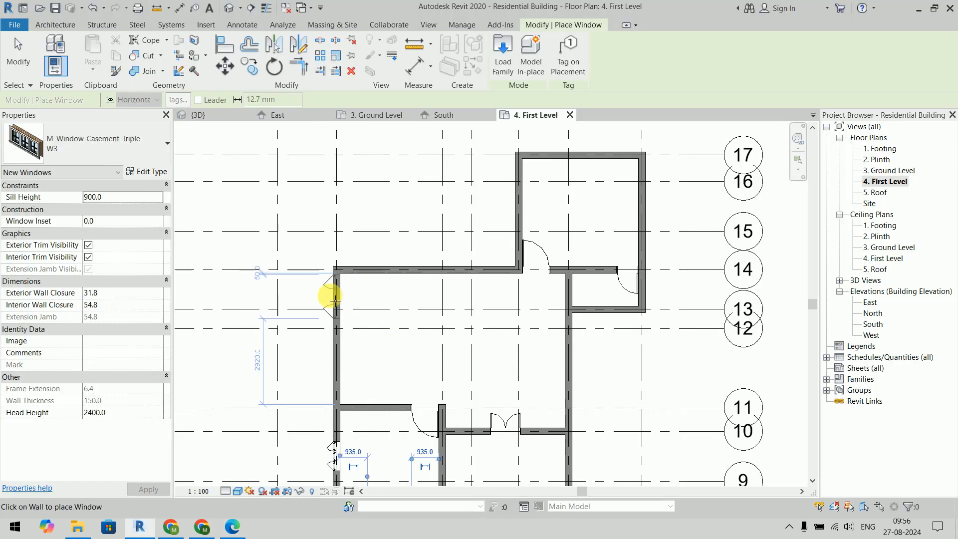
pyautogui.scroll(3, 331, 297)
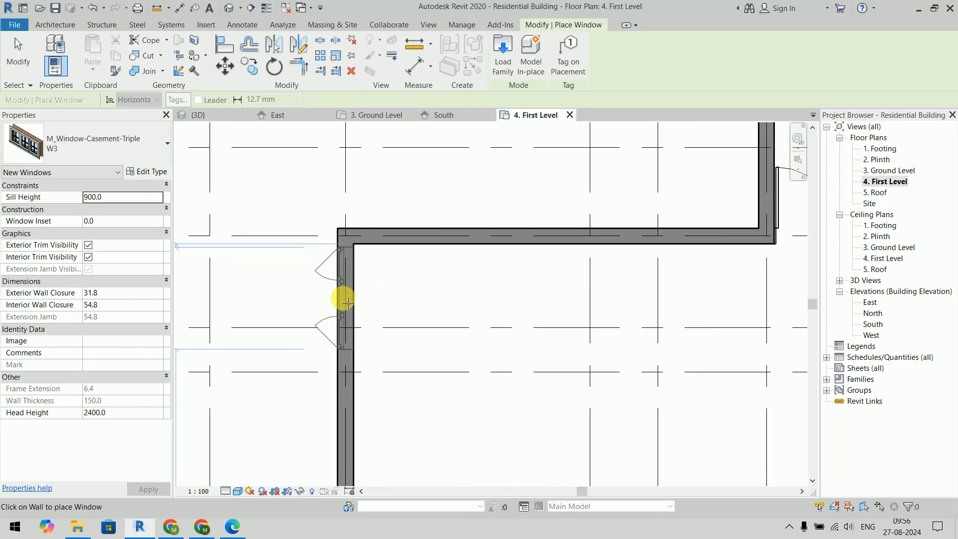
# Place a W3 window centred in the northeast room's north wall on grid 17
pyautogui.scroll(-4, 347, 300)
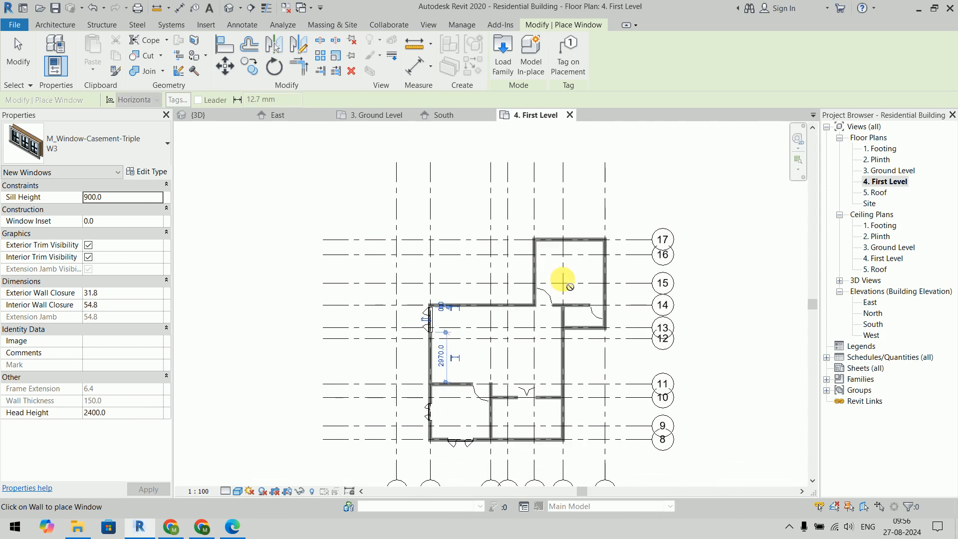
pyautogui.scroll(4, 430, 272)
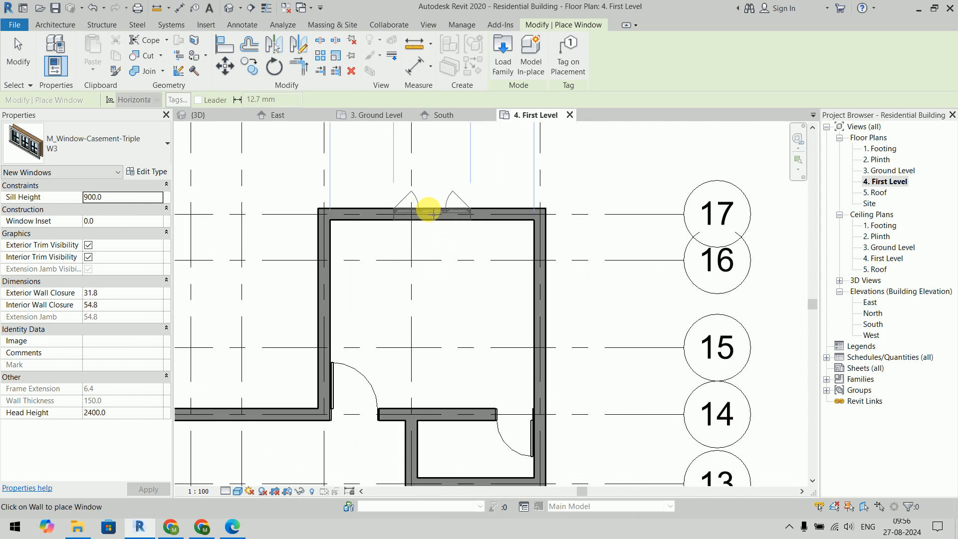
pyautogui.scroll(-2, 427, 207)
pyautogui.moveTo(427, 208); pyautogui.dragTo(440, 298, button='middle')
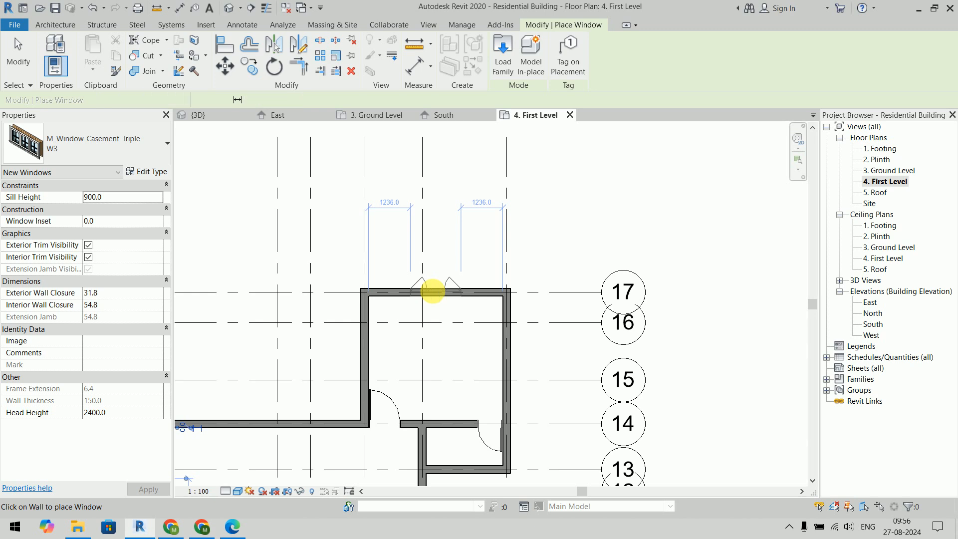
pyautogui.click(440, 297)
pyautogui.scroll(-2, 546, 309)
# Check the workbook plan and place a W3 window centred in the northeast room's east wall between grids 14 and 17
pyautogui.hotkey('alt', 'Tab')
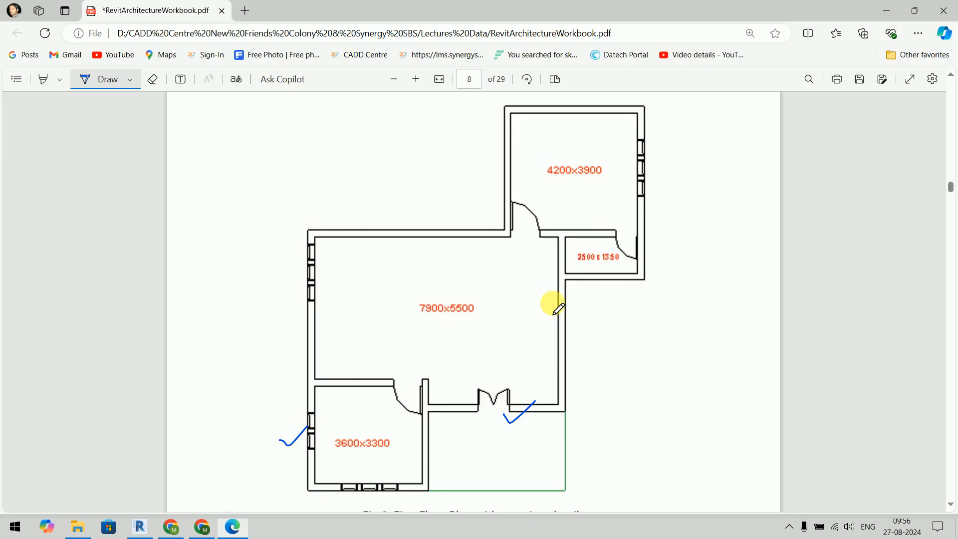
pyautogui.hotkey('alt', 'Tab')
pyautogui.scroll(3, 552, 303)
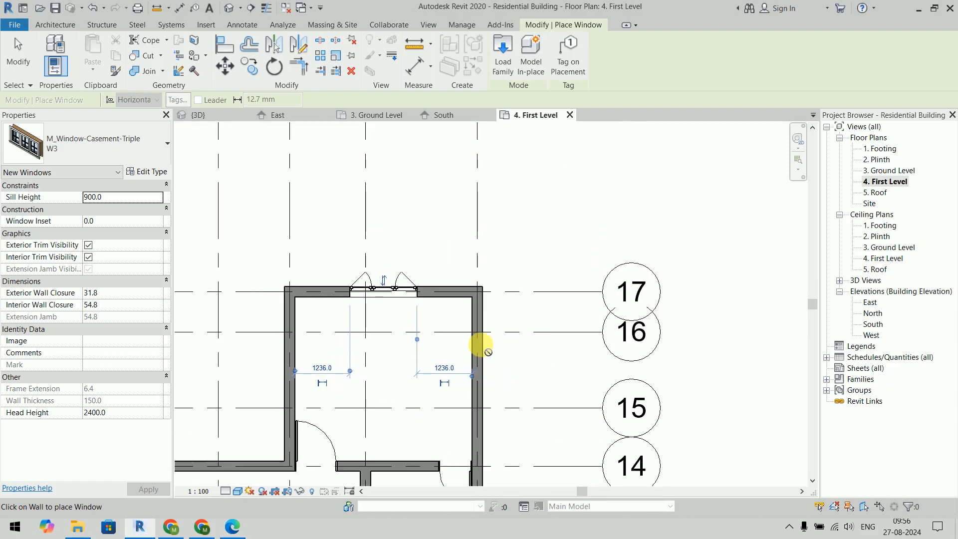
pyautogui.moveTo(481, 345); pyautogui.dragTo(469, 224, button='middle')
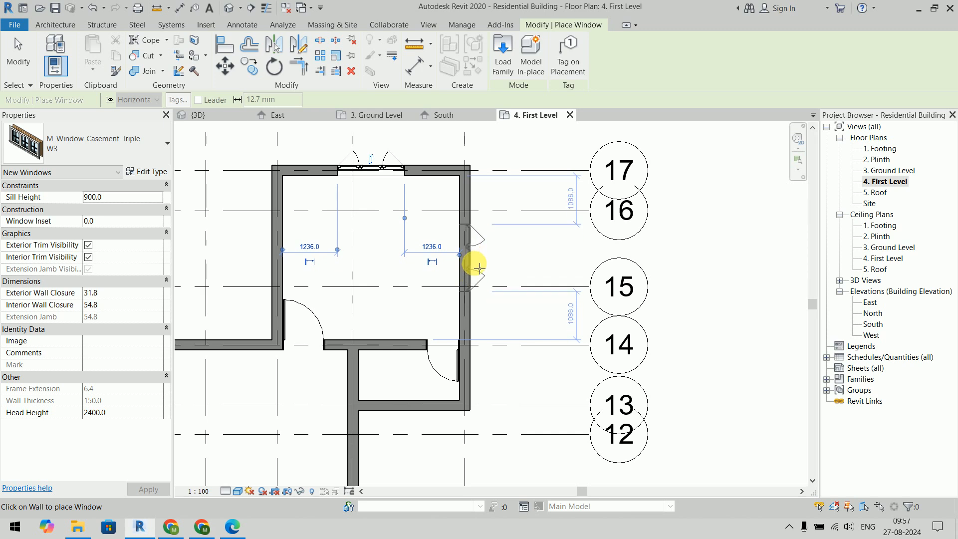
pyautogui.click(479, 268)
pyautogui.press('Escape')
pyautogui.press('Escape')
# Delete the W3 window from the northeast room's north wall
pyautogui.click(392, 155)
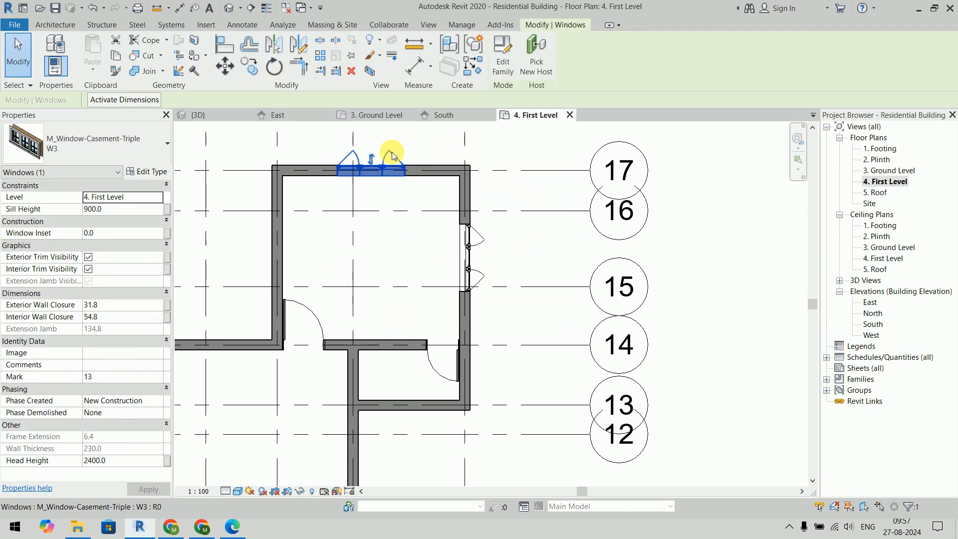
pyautogui.press('Escape')
pyautogui.scroll(-4, 573, 239)
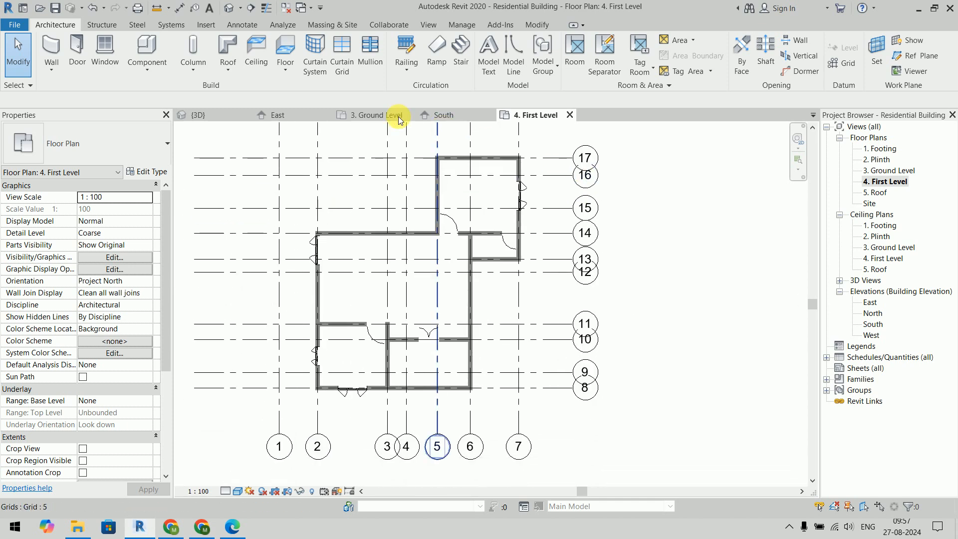
# Examine the placed windows around the building in the 3D view and inspect the First Level double door D
pyautogui.click(198, 115)
pyautogui.scroll(-4, 701, 316)
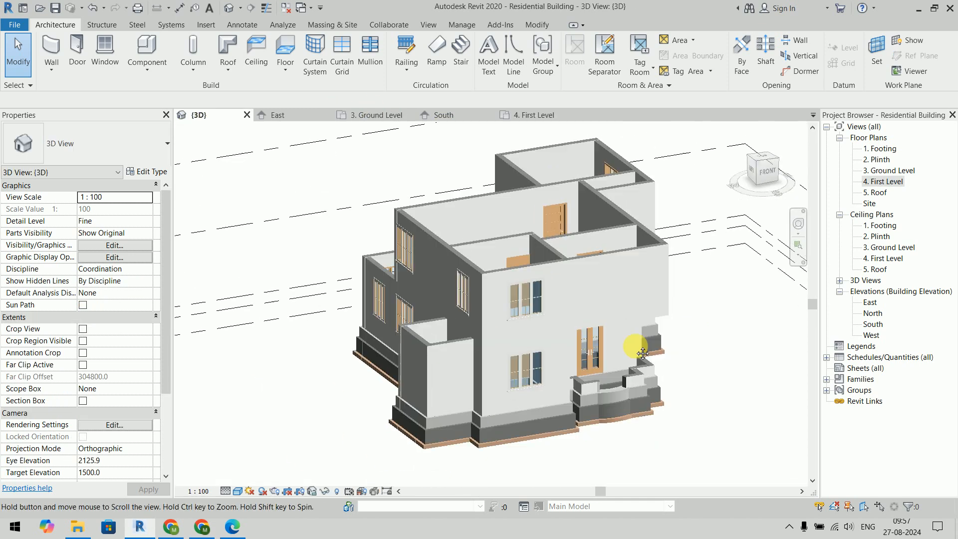
pyautogui.keyDown('shift'); pyautogui.moveTo(643, 352); pyautogui.dragTo(705, 348, button='middle'); pyautogui.keyUp('shift')
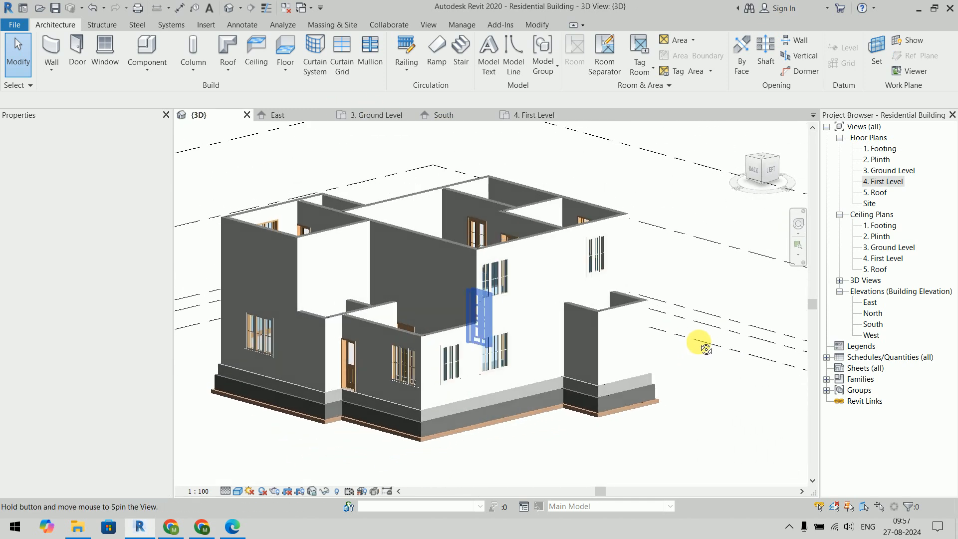
pyautogui.keyDown('shift'); pyautogui.moveTo(727, 394); pyautogui.dragTo(353, 438, button='middle'); pyautogui.keyUp('shift')
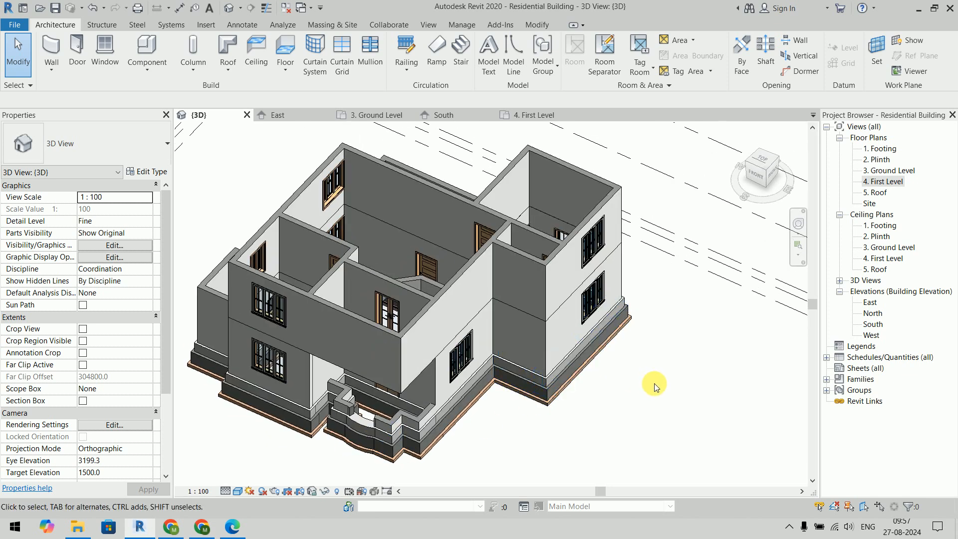
pyautogui.moveTo(670, 329)
pyautogui.keyDown('shift'); pyautogui.mouseDown(button='middle')
pyautogui.moveTo(680, 466)
pyautogui.moveTo(678, 344)
pyautogui.mouseUp(button='middle'); pyautogui.keyUp('shift')
pyautogui.scroll(5, 398, 353)
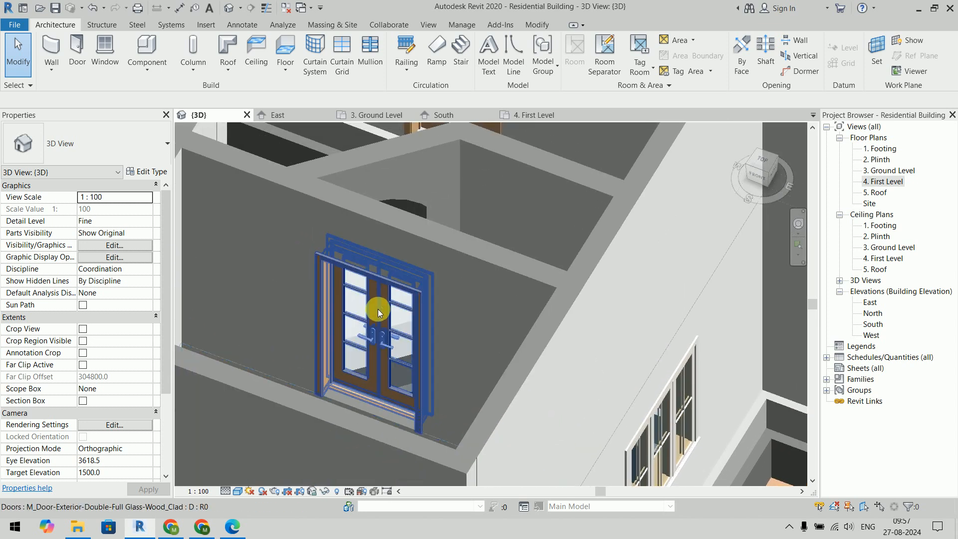
pyautogui.click(377, 306)
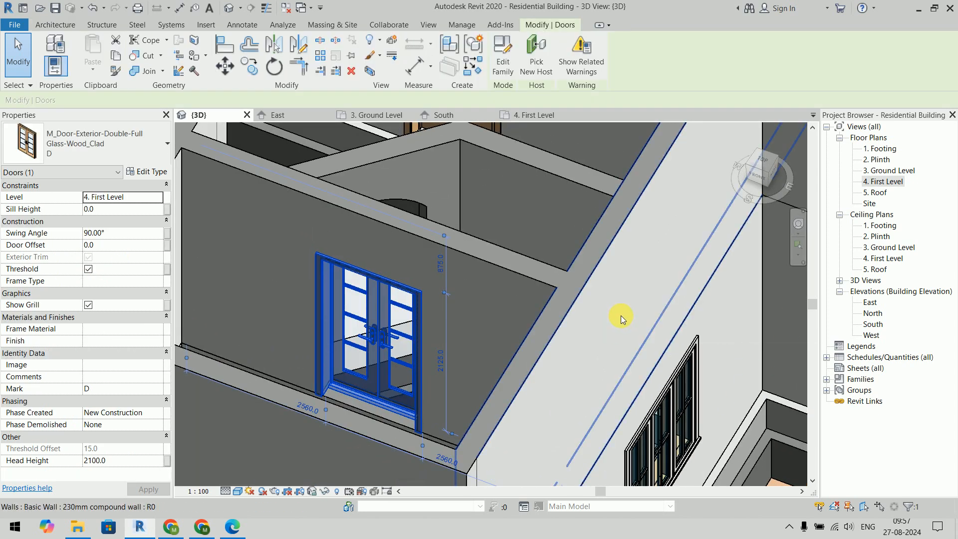
pyautogui.press('Escape')
pyautogui.click(381, 335)
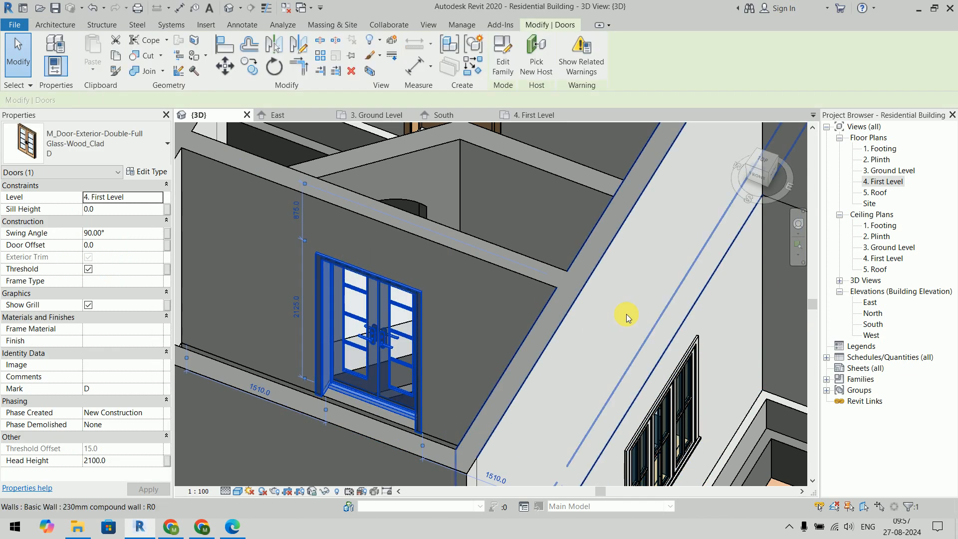
pyautogui.press('Escape')
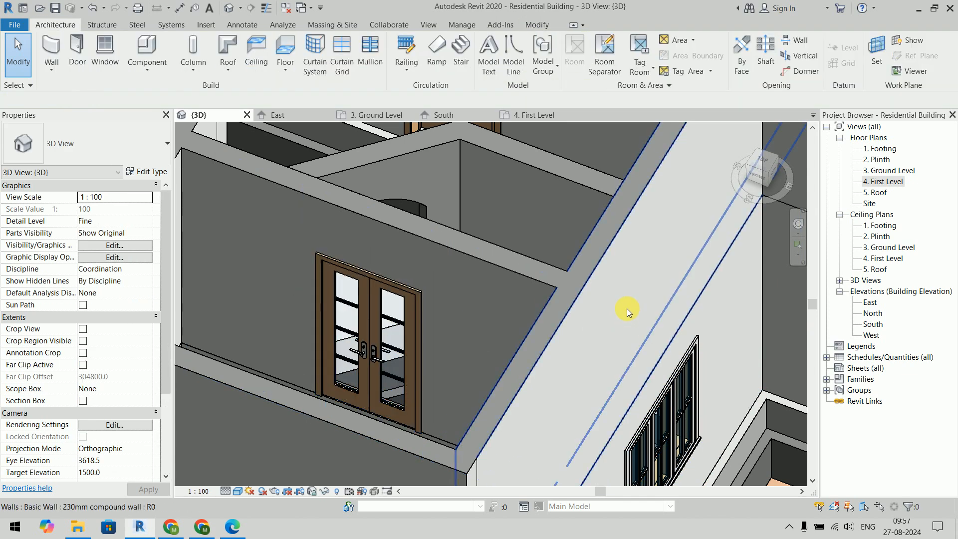
# Examine the placed doors and windows on the building's front and west sides in the 3D view
pyautogui.scroll(-1, 626, 308)
pyautogui.scroll(-5, 626, 308)
pyautogui.keyDown('shift'); pyautogui.moveTo(637, 249); pyautogui.dragTo(665, 353, button='middle'); pyautogui.keyUp('shift')
pyautogui.keyDown('shift'); pyautogui.moveTo(613, 325); pyautogui.dragTo(719, 387, button='middle'); pyautogui.keyUp('shift')
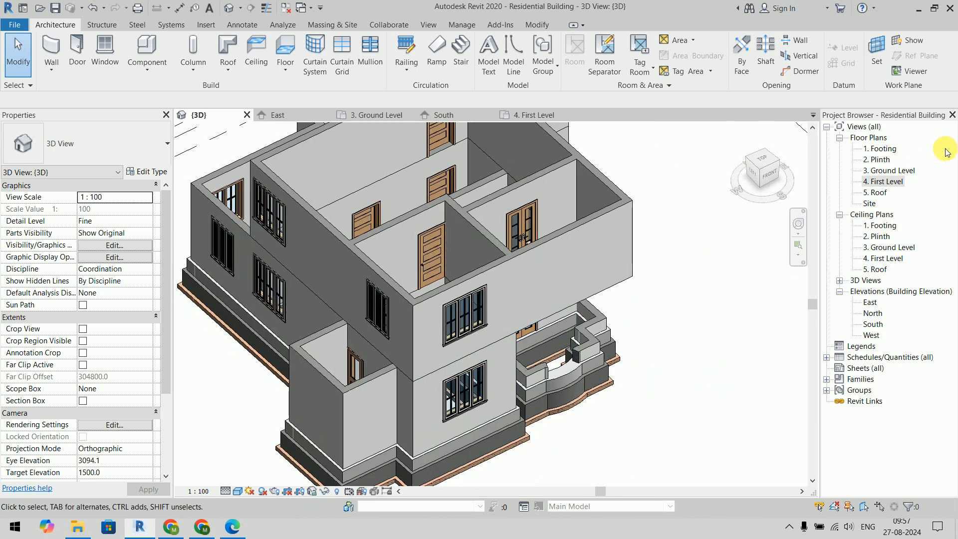
# Open the Ground Level plan and check ventilator V's size and family in the workbook's joinery table
pyautogui.doubleClick(892, 181)
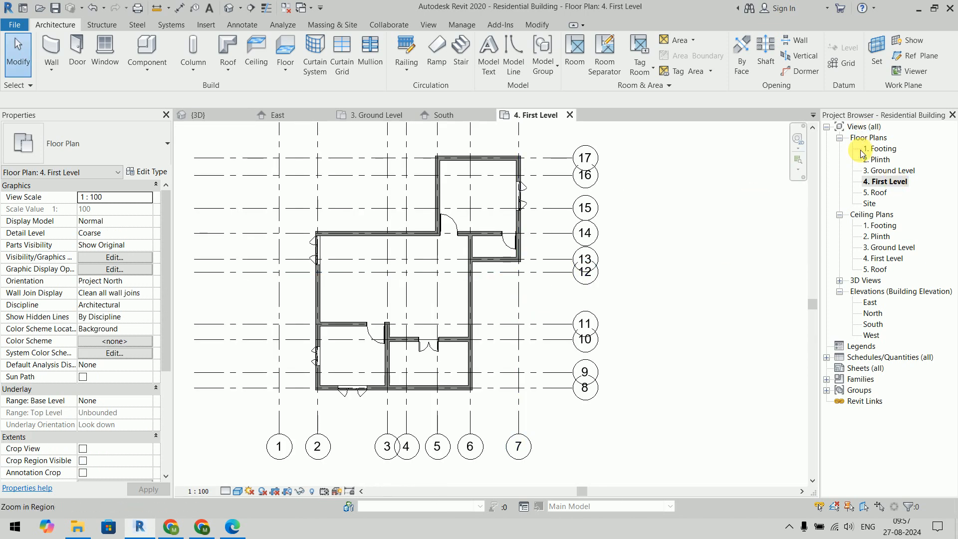
pyautogui.click(210, 115)
pyautogui.click(379, 115)
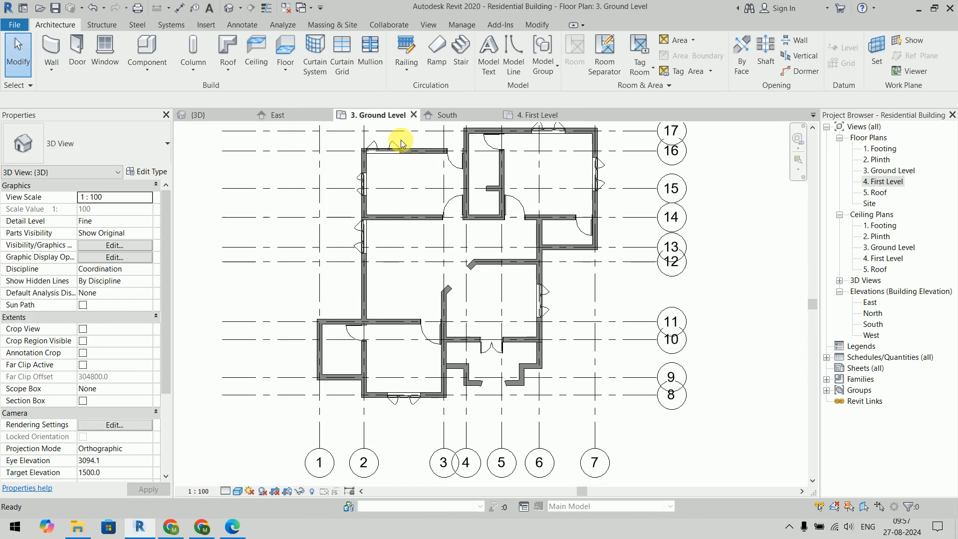
pyautogui.hotkey('alt', 'Tab')
pyautogui.scroll(-10, 531, 289)
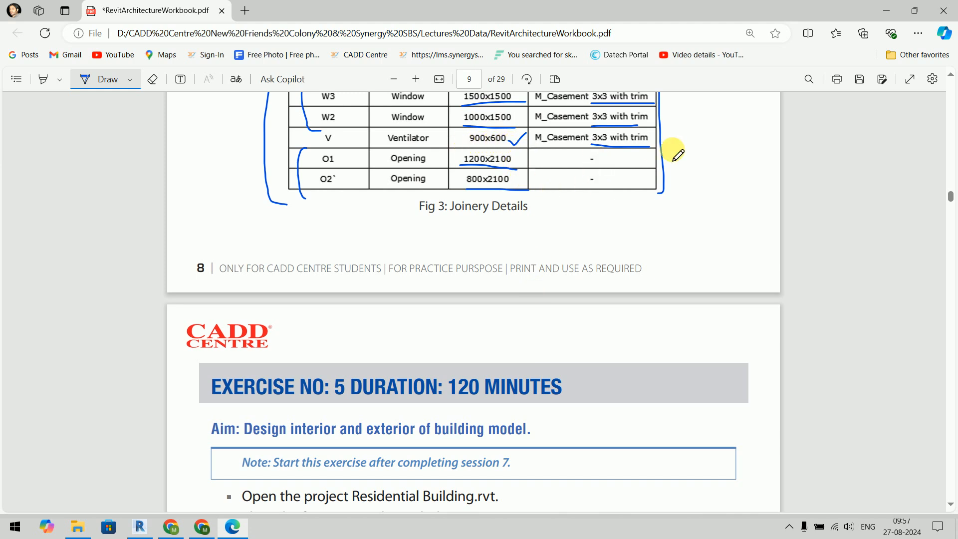
pyautogui.hotkey('alt', 'Tab')
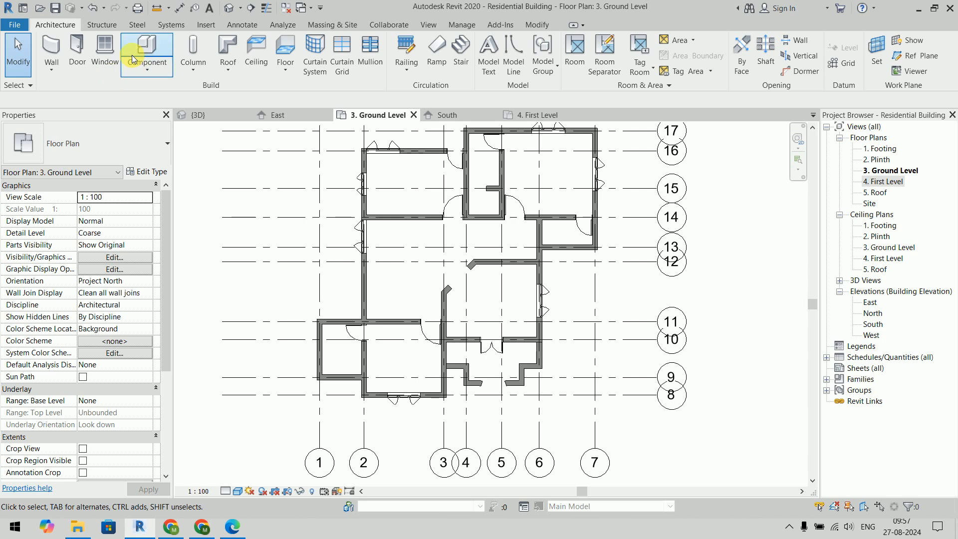
# Duplicate the W3 casement window type as V, 900 wide and 600 high, and set the sill height to 2100
pyautogui.click(106, 54)
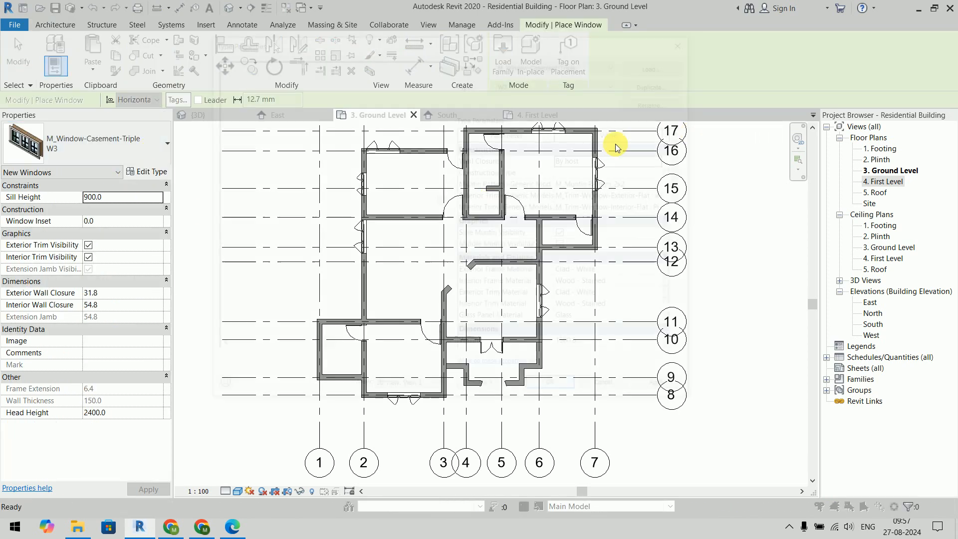
pyautogui.click(666, 84)
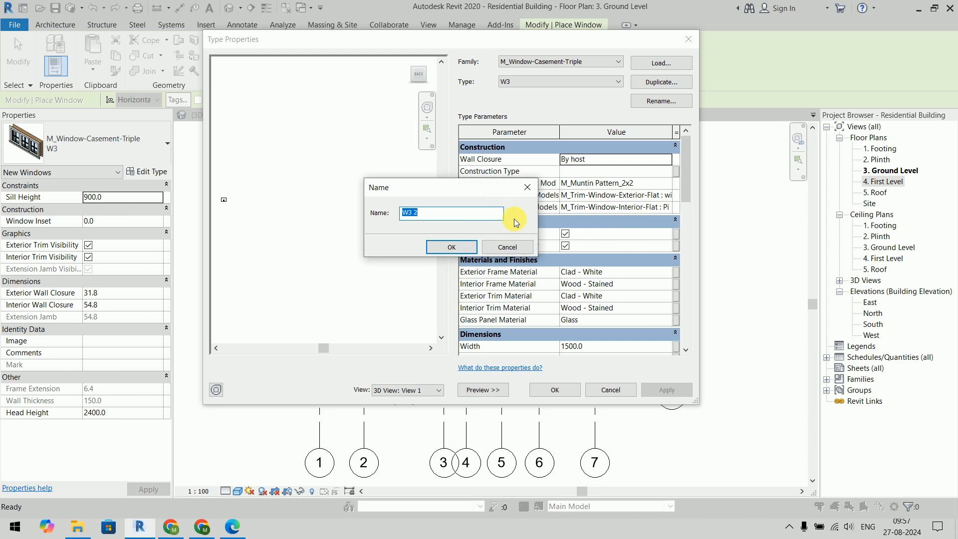
pyautogui.click(459, 245)
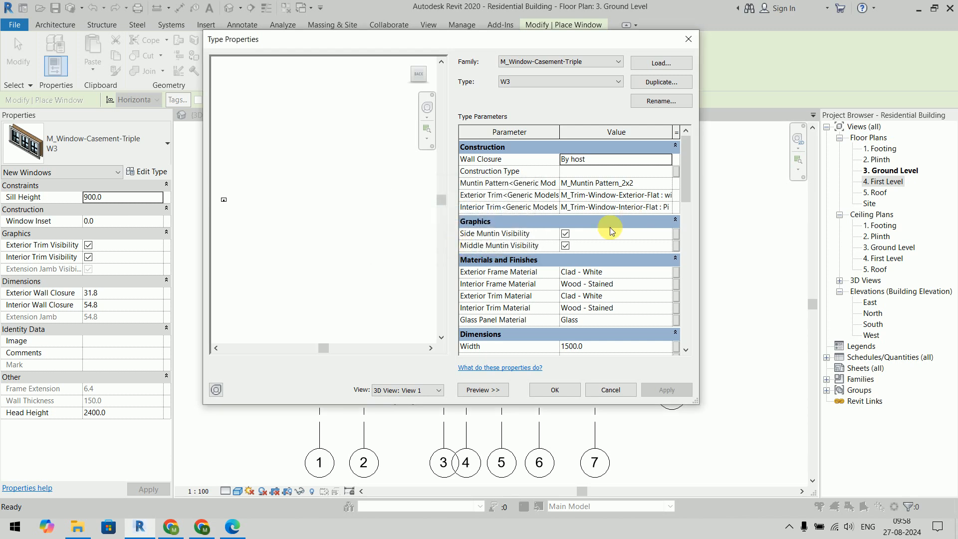
pyautogui.scroll(-4, 637, 284)
pyautogui.click(627, 194)
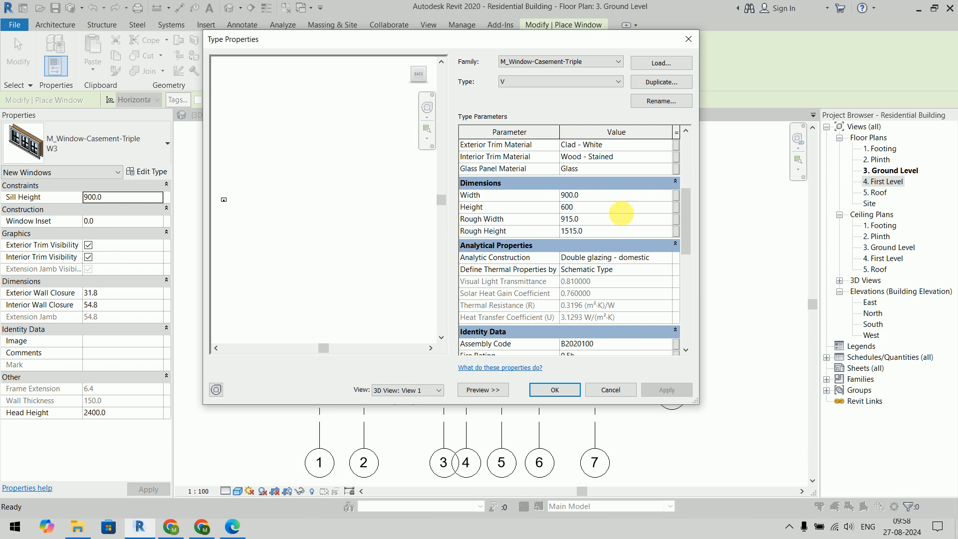
pyautogui.scroll(1, 628, 232)
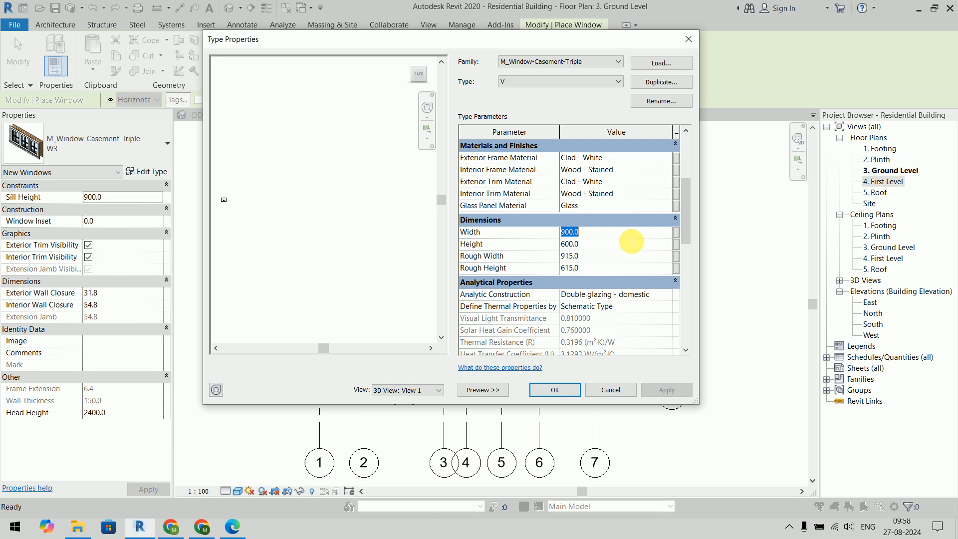
pyautogui.scroll(-4, 613, 299)
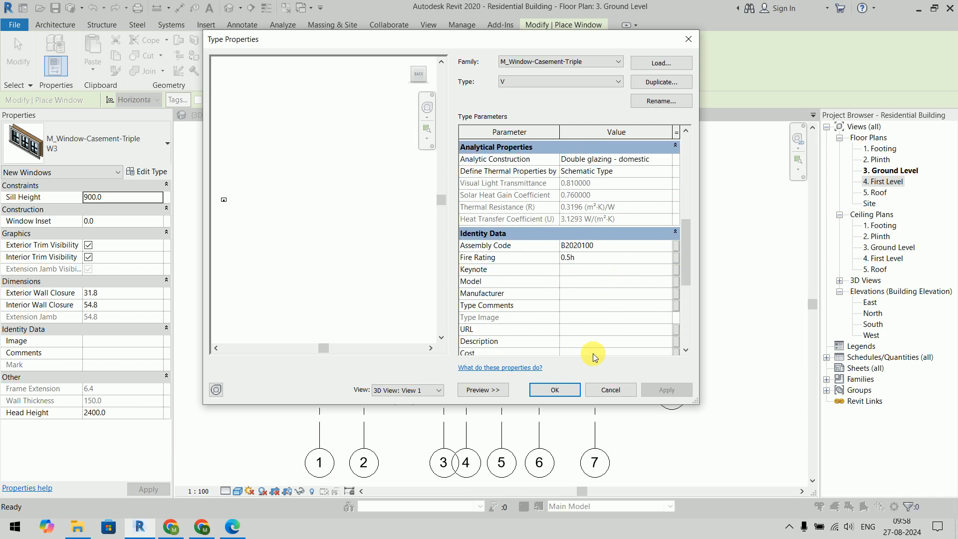
pyautogui.click(564, 390)
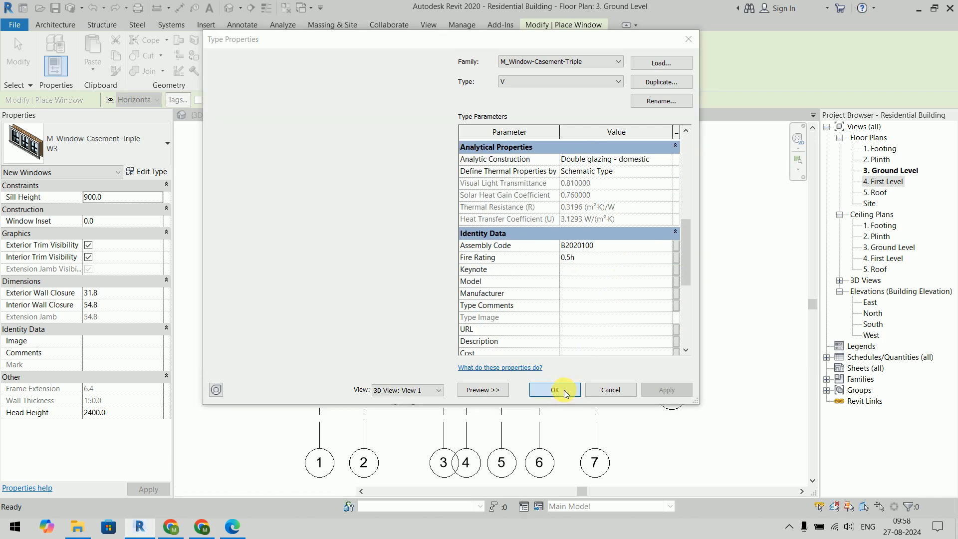
pyautogui.click(128, 199)
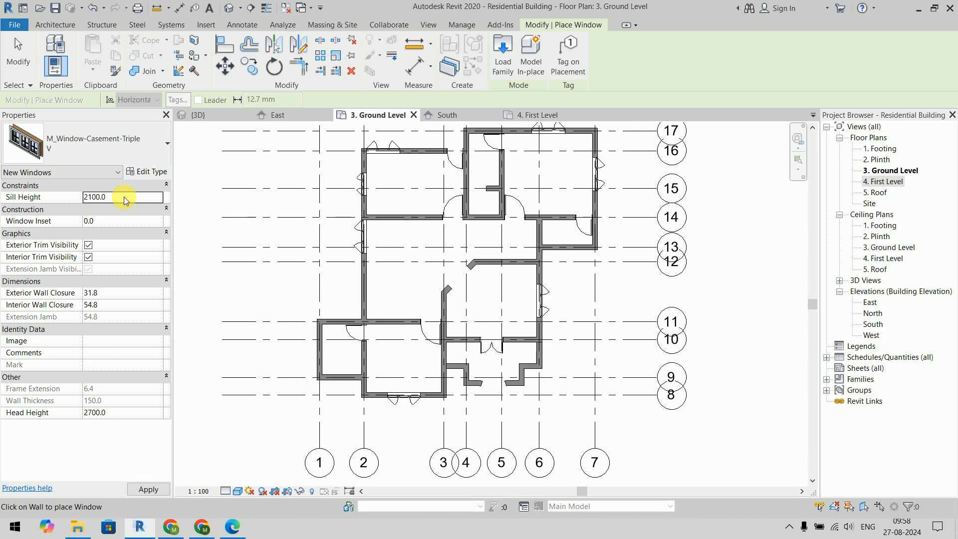
# Check the workbook plans and place ventilator V centred in the east bath's east wall between grids 13 and 14
pyautogui.moveTo(310, 262); pyautogui.dragTo(288, 290, button='middle')
pyautogui.hotkey('alt', 'Tab')
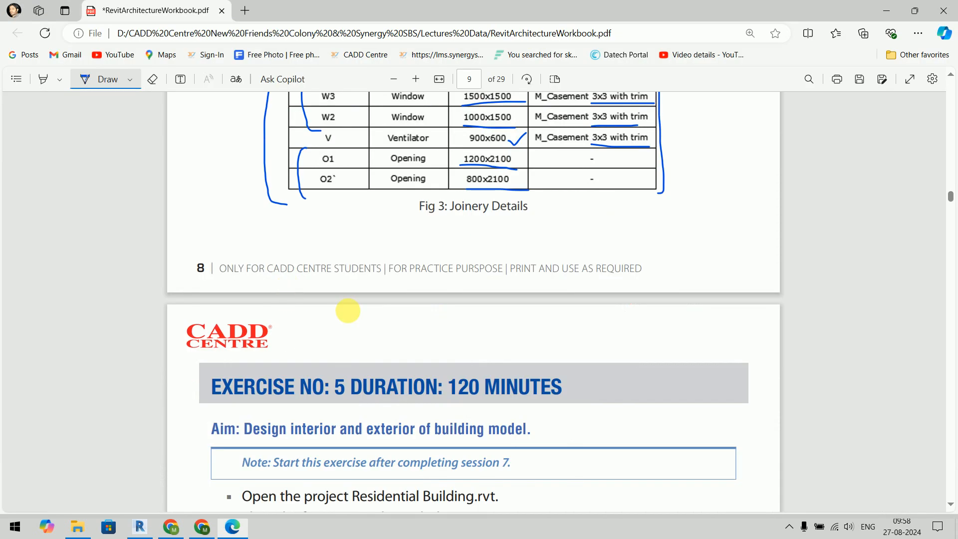
pyautogui.scroll(12, 455, 316)
pyautogui.scroll(-5, 449, 335)
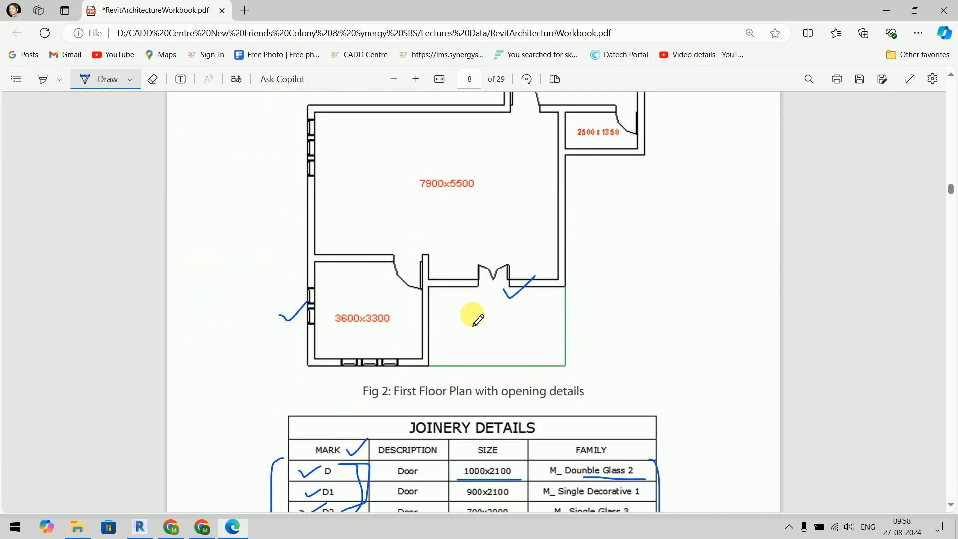
pyautogui.scroll(3, 472, 315)
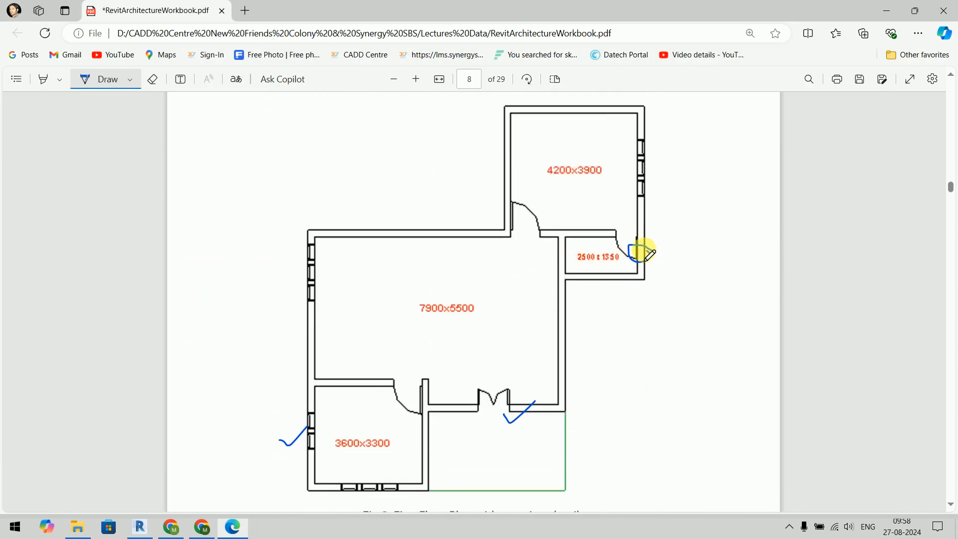
pyautogui.scroll(10, 675, 267)
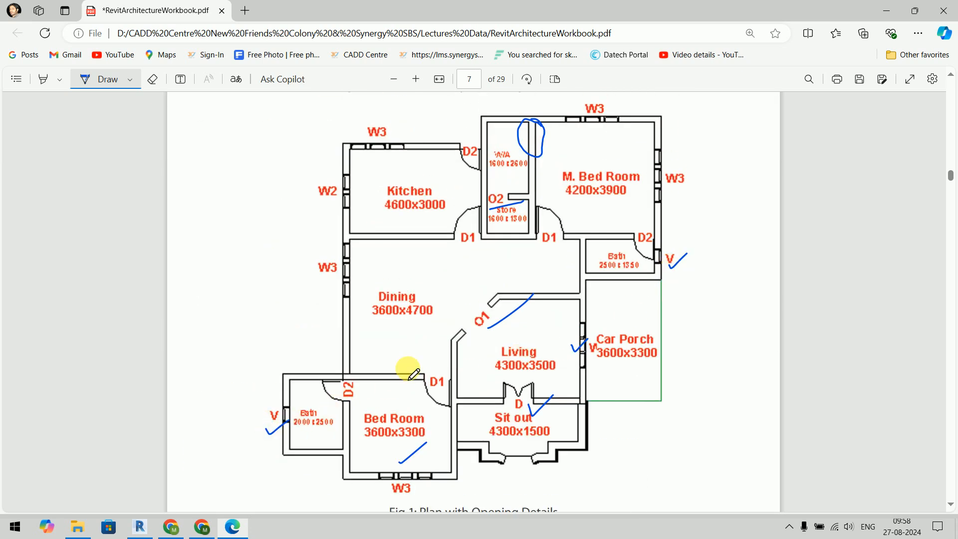
pyautogui.hotkey('alt', 'Tab')
pyautogui.scroll(4, 573, 267)
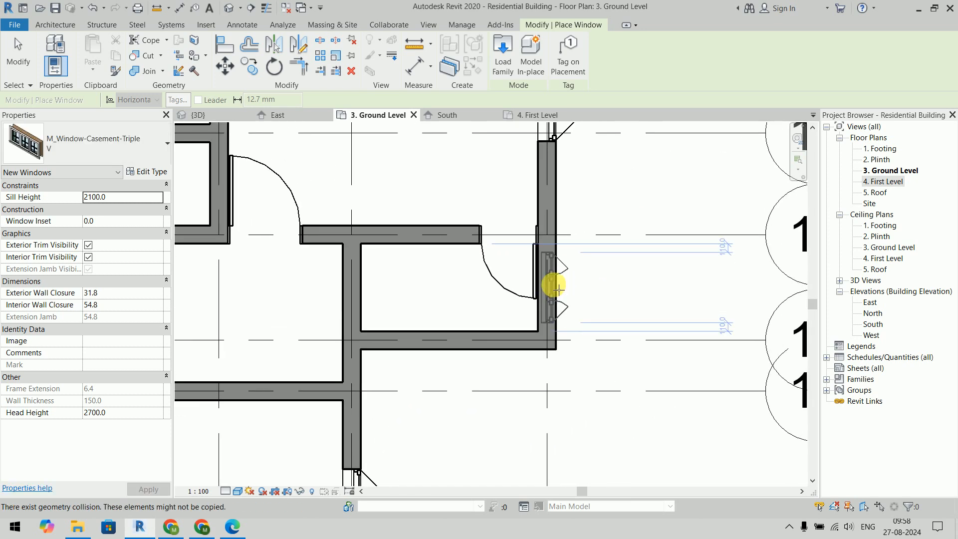
pyautogui.click(557, 290)
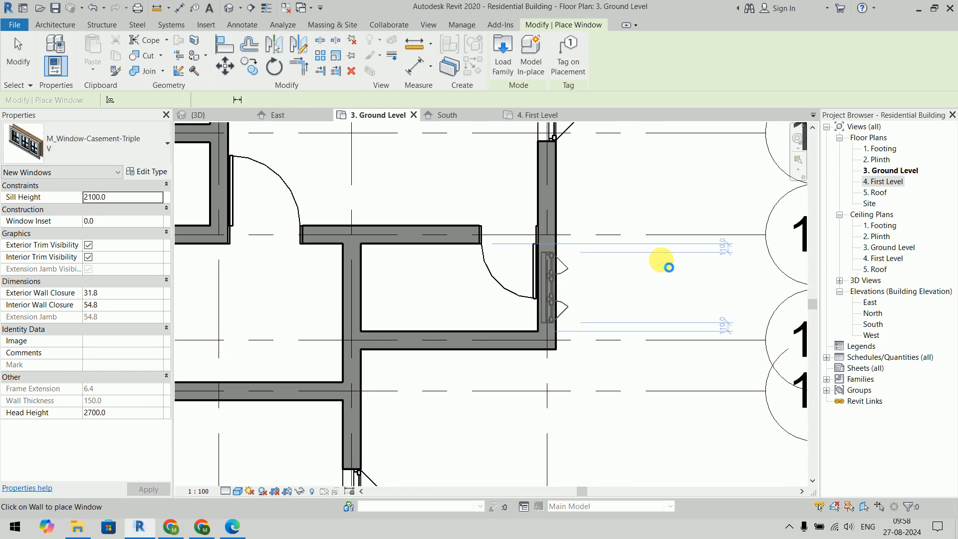
# Place ventilator V centred in the southwest bath's west wall on grid 1 of the Ground Level
pyautogui.scroll(-3, 667, 266)
pyautogui.moveTo(585, 367); pyautogui.dragTo(786, 139, button='middle')
pyautogui.scroll(2, 431, 228)
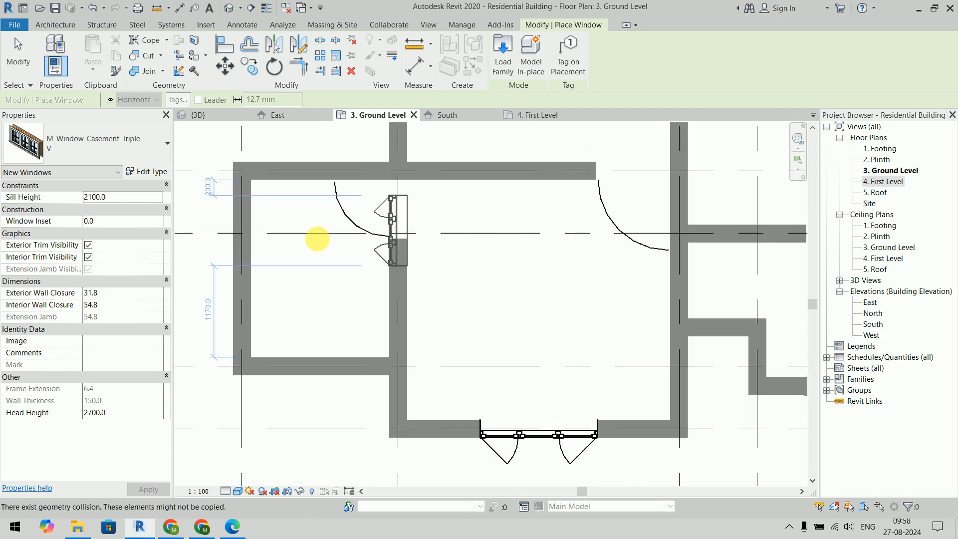
pyautogui.moveTo(242, 271); pyautogui.dragTo(451, 297, button='middle')
pyautogui.scroll(-3, 451, 298)
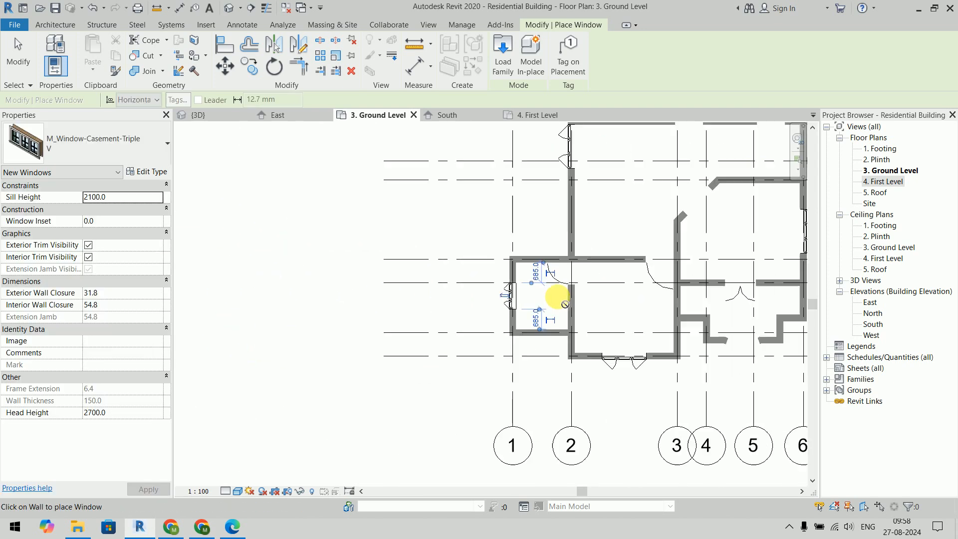
# Place ventilator V centred in the north wall of the narrow W/A room on grid 17
pyautogui.moveTo(603, 241); pyautogui.dragTo(464, 292, button='middle')
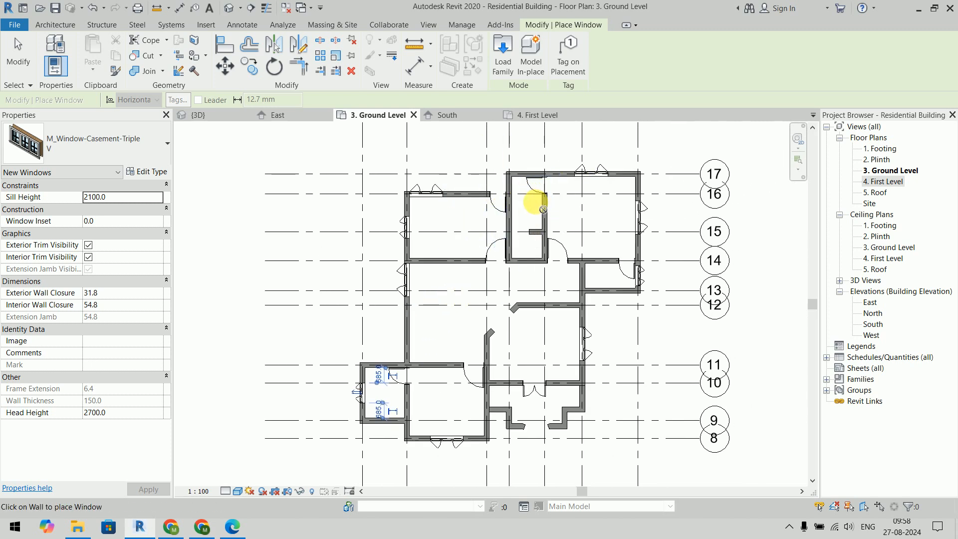
pyautogui.scroll(5, 524, 208)
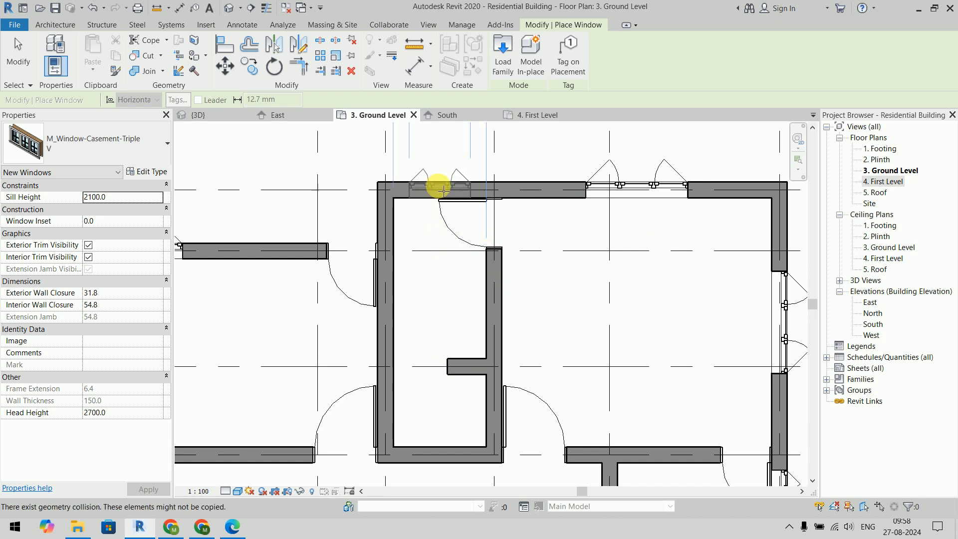
pyautogui.scroll(-3, 443, 191)
pyautogui.moveTo(443, 191); pyautogui.dragTo(434, 272, button='middle')
pyautogui.click(434, 272)
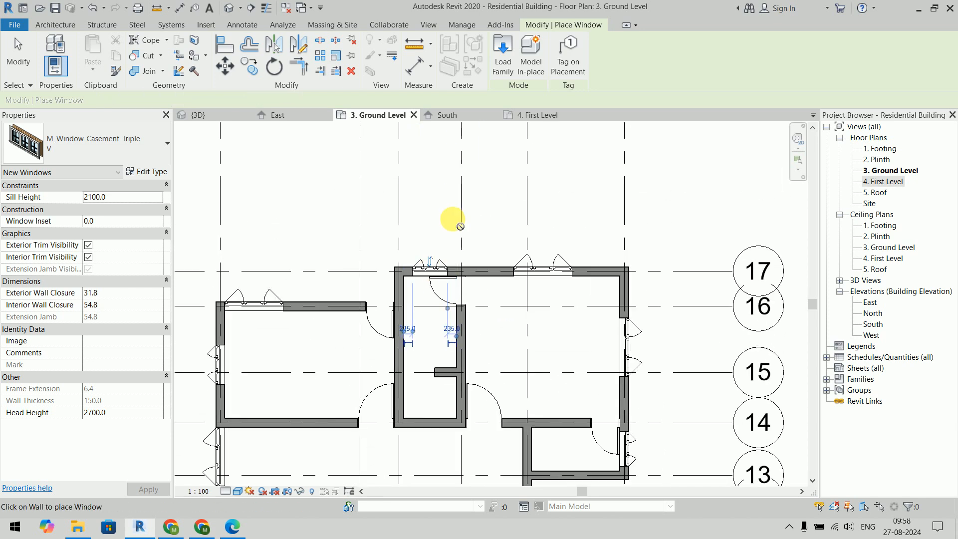
pyautogui.scroll(-3, 460, 226)
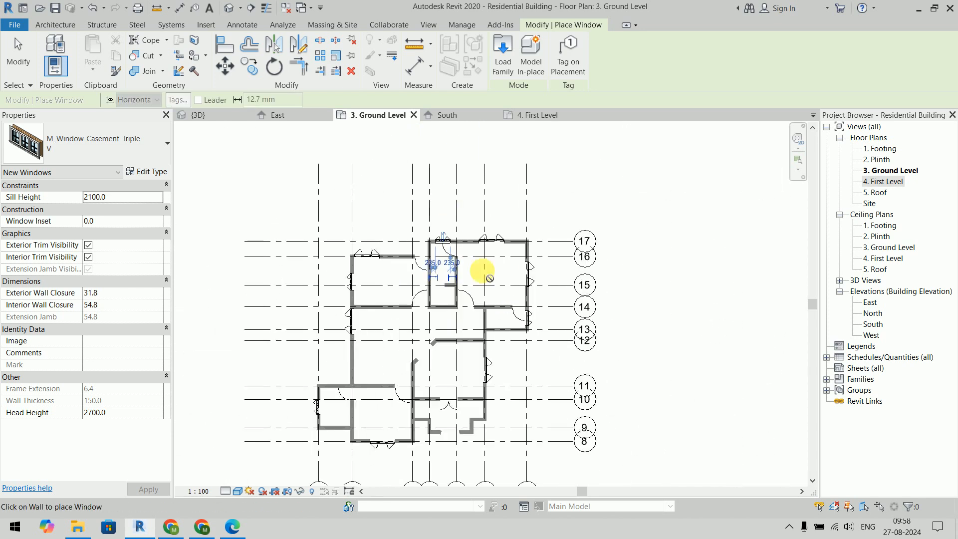
# Place ventilator V centred in the First Level bath's east wall between grids 13 and 14
pyautogui.click(540, 116)
pyautogui.scroll(5, 524, 255)
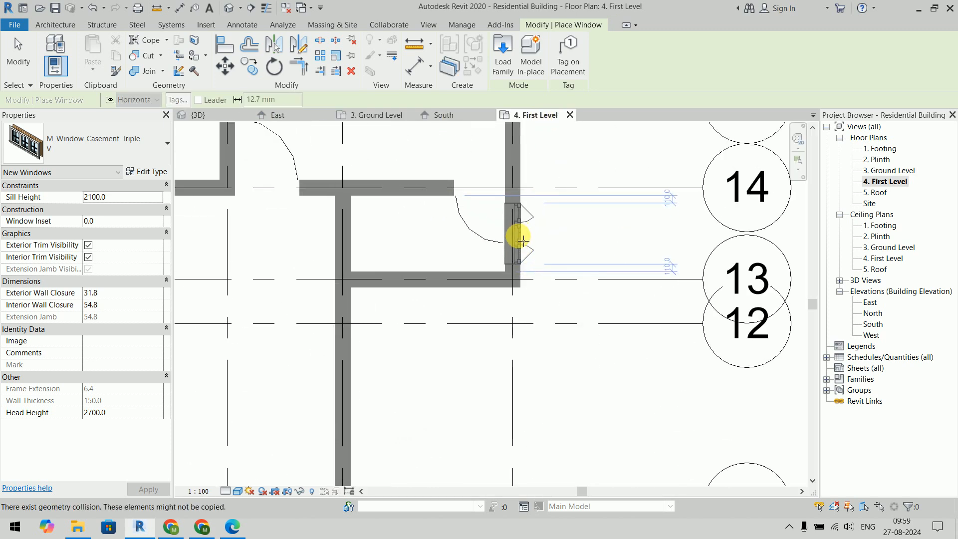
pyautogui.scroll(-5, 605, 222)
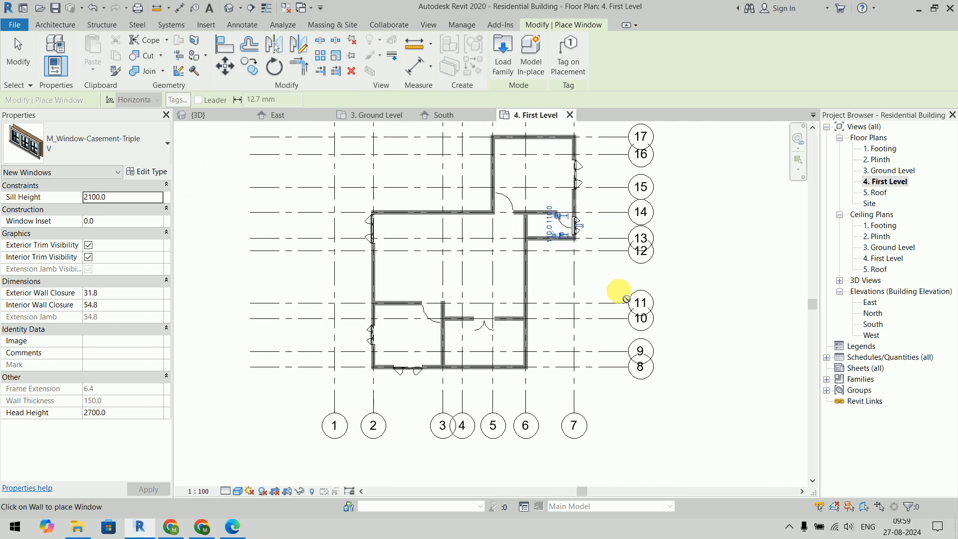
pyautogui.press('Escape')
pyautogui.press('Escape')
# Examine the placed ventilators around the building in the 3D view
pyautogui.click(229, 118)
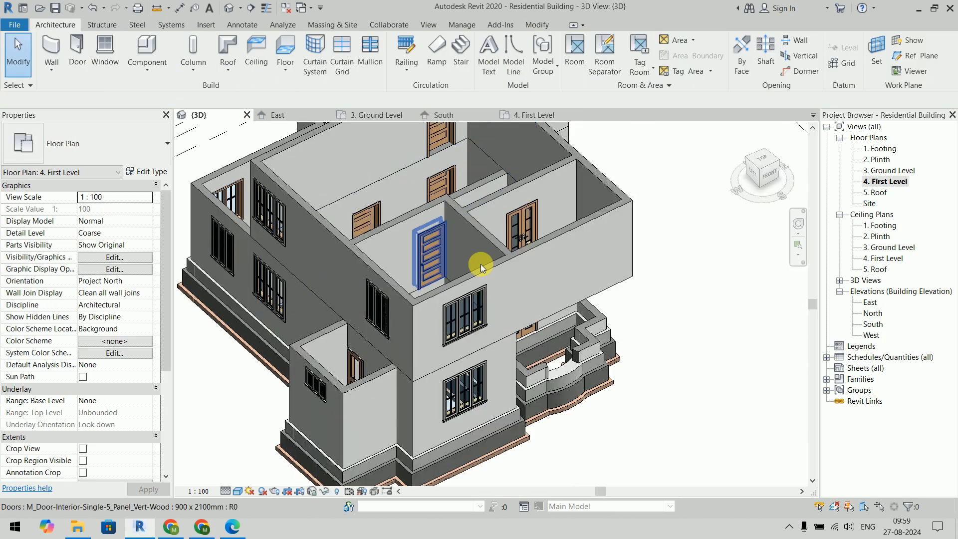
pyautogui.keyDown('shift'); pyautogui.moveTo(609, 261); pyautogui.dragTo(409, 190, button='middle'); pyautogui.keyUp('shift')
pyautogui.keyDown('shift'); pyautogui.moveTo(340, 261); pyautogui.dragTo(577, 386, button='middle'); pyautogui.keyUp('shift')
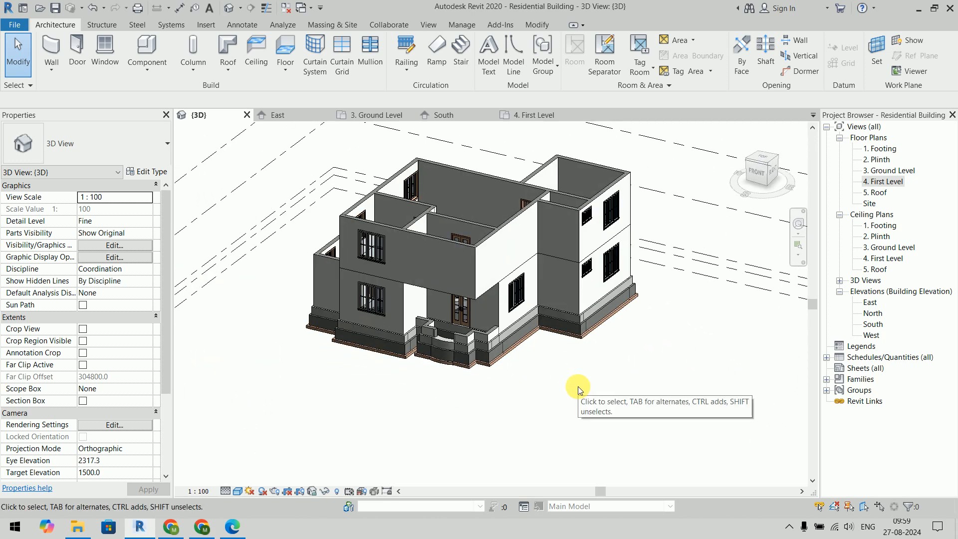
# Review the workbook's floor plans, joinery details table and the start of Exercise 5 against the finished model
pyautogui.hotkey('alt', 'Tab')
pyautogui.scroll(-9, 620, 291)
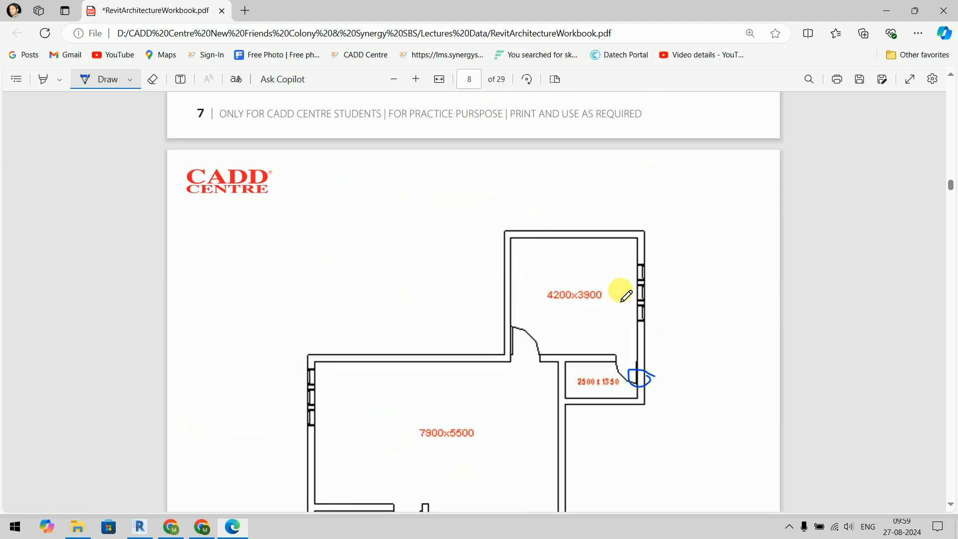
pyautogui.scroll(7, 620, 290)
pyautogui.scroll(-10, 620, 290)
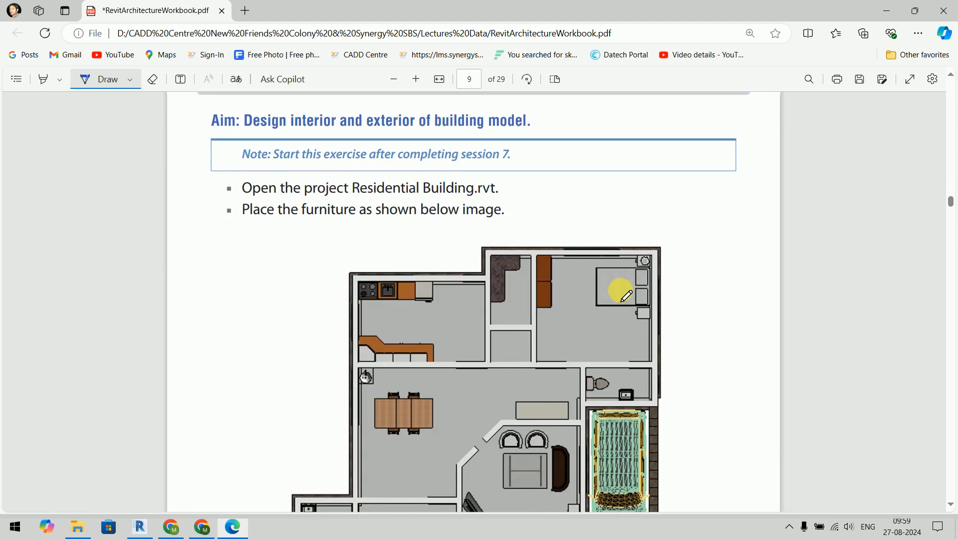
pyautogui.scroll(6, 620, 290)
pyautogui.scroll(-3, 620, 290)
pyautogui.moveTo(602, 427); pyautogui.dragTo(762, 378)
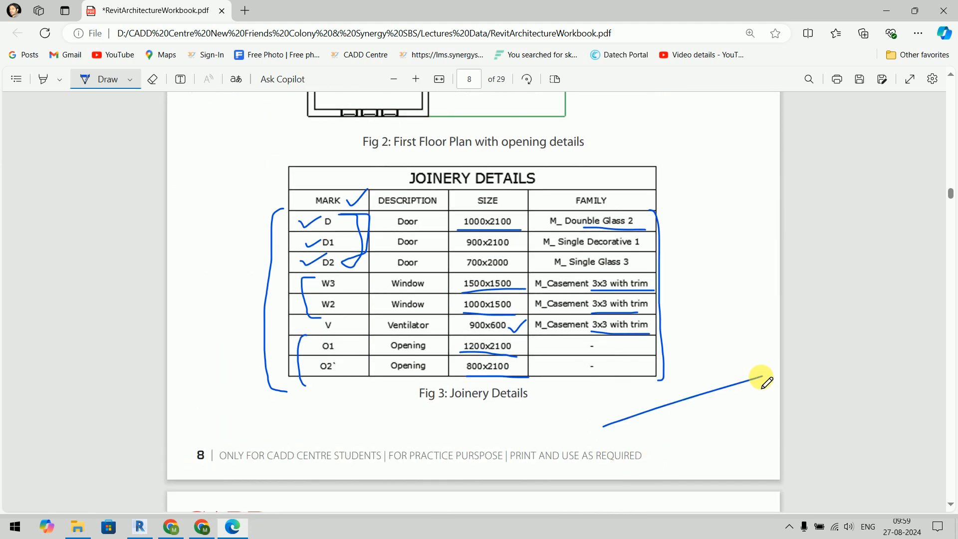
pyautogui.scroll(15, 683, 254)
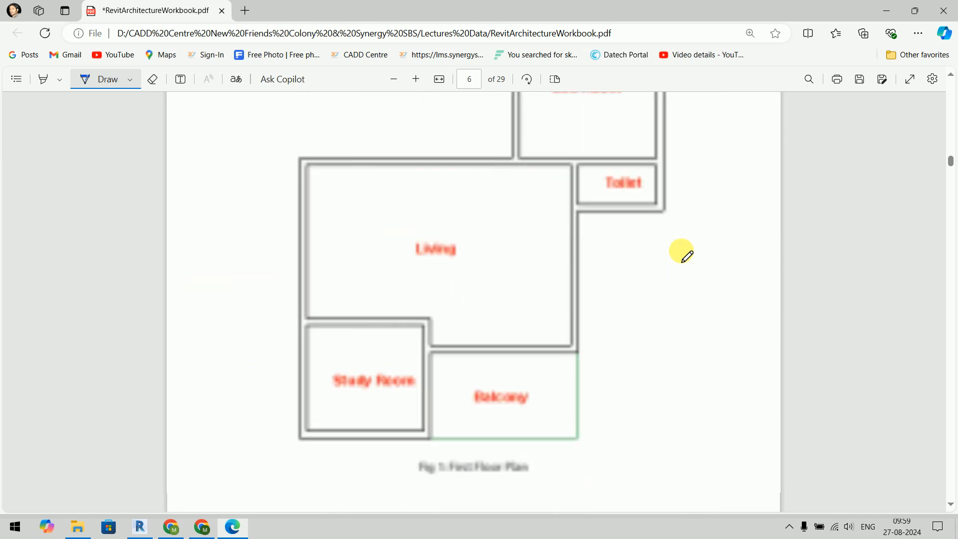
pyautogui.scroll(-17, 684, 254)
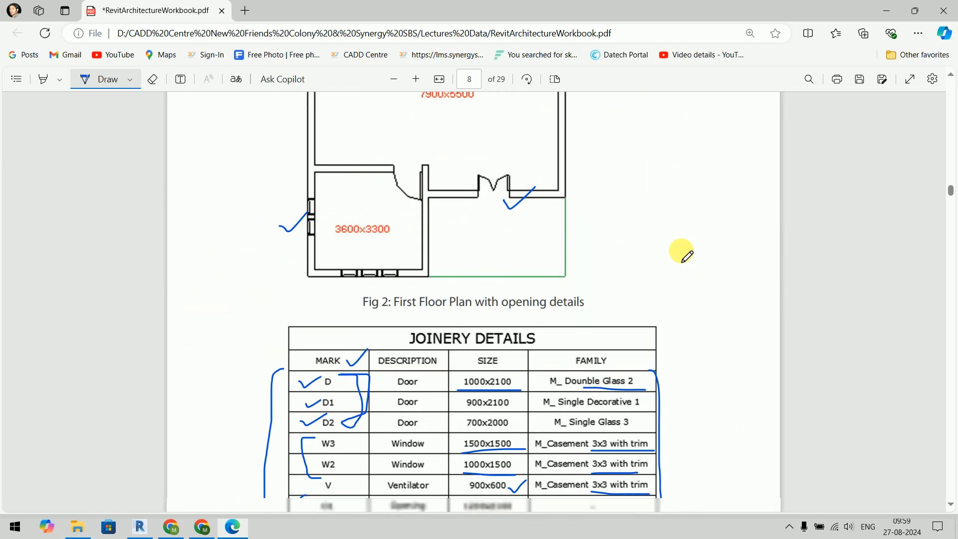
pyautogui.scroll(3, 684, 254)
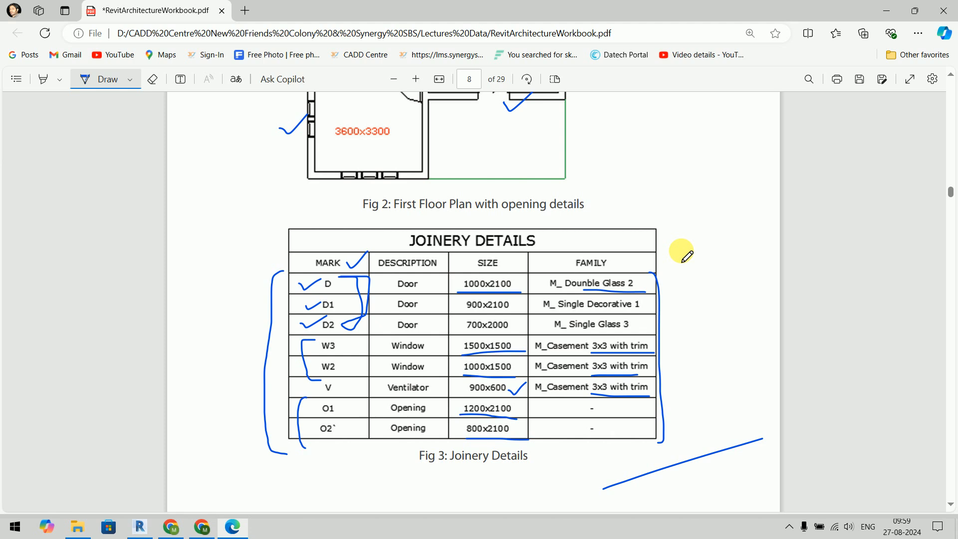
pyautogui.scroll(-9, 683, 254)
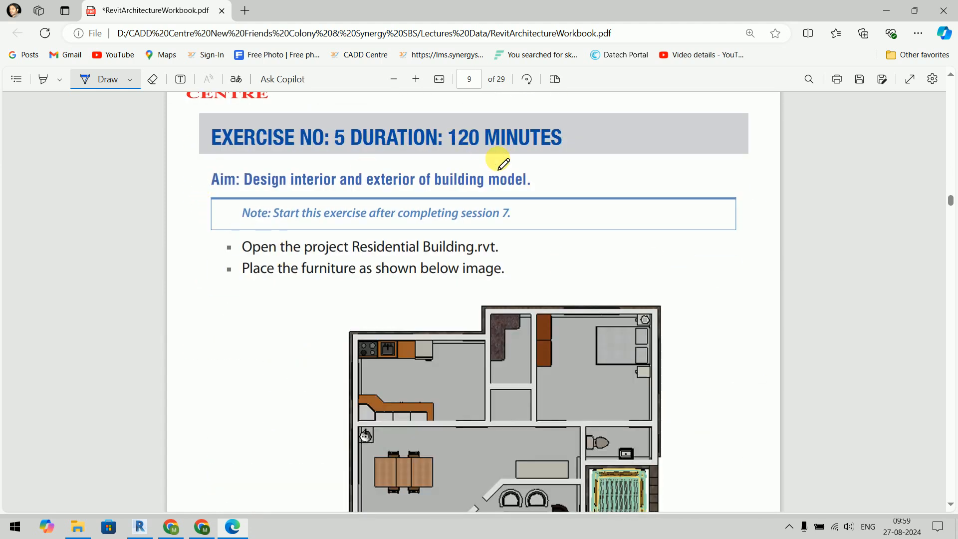
pyautogui.scroll(8, 512, 187)
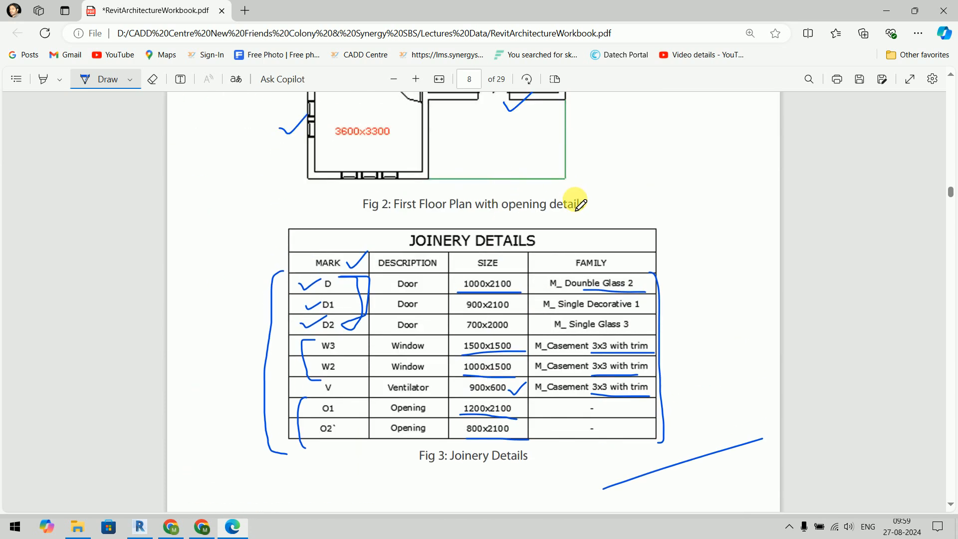